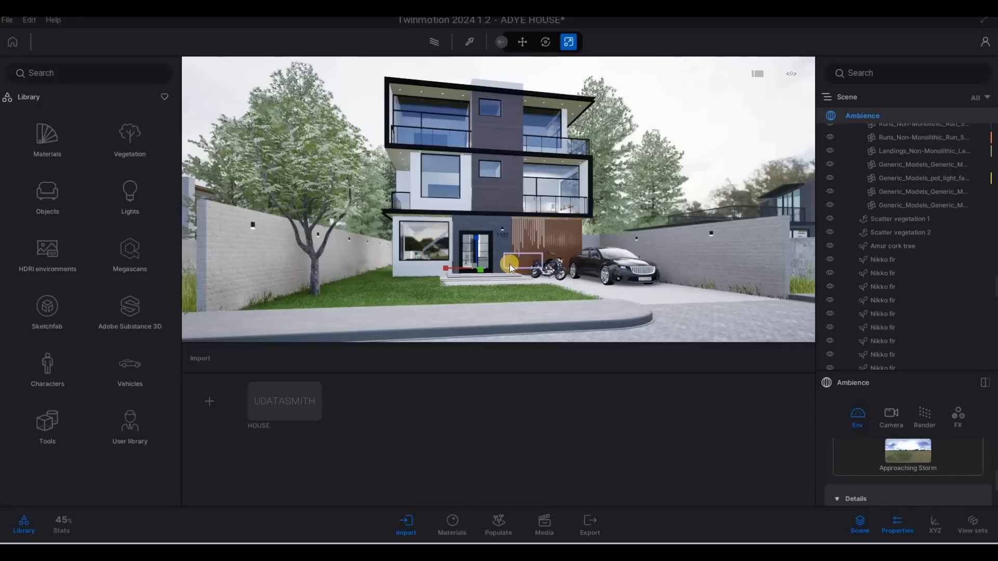
# Place a spot light from the lights library onto the fixture on the garden boundary wall
pyautogui.press('Escape')
pyautogui.press('Escape')
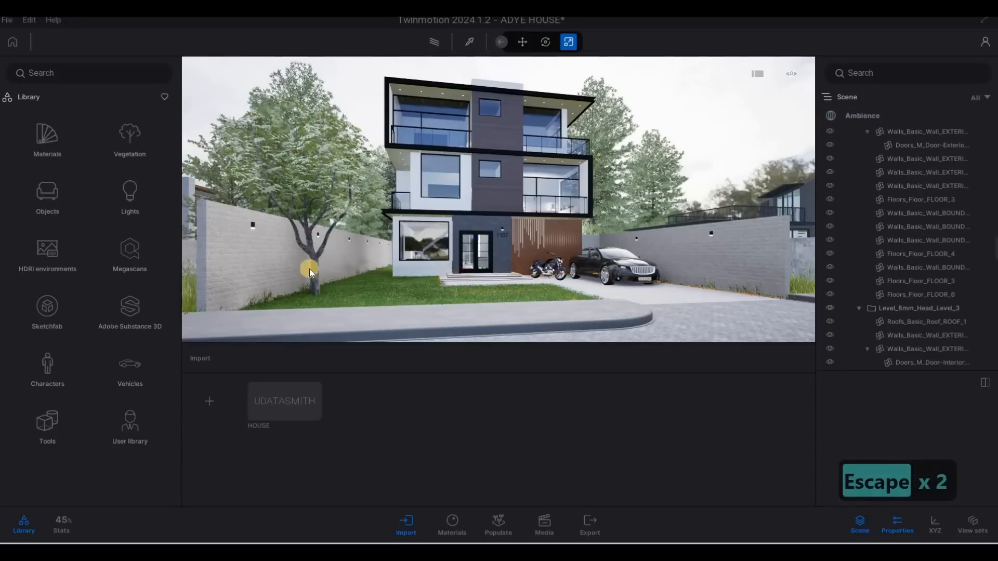
pyautogui.click(131, 199)
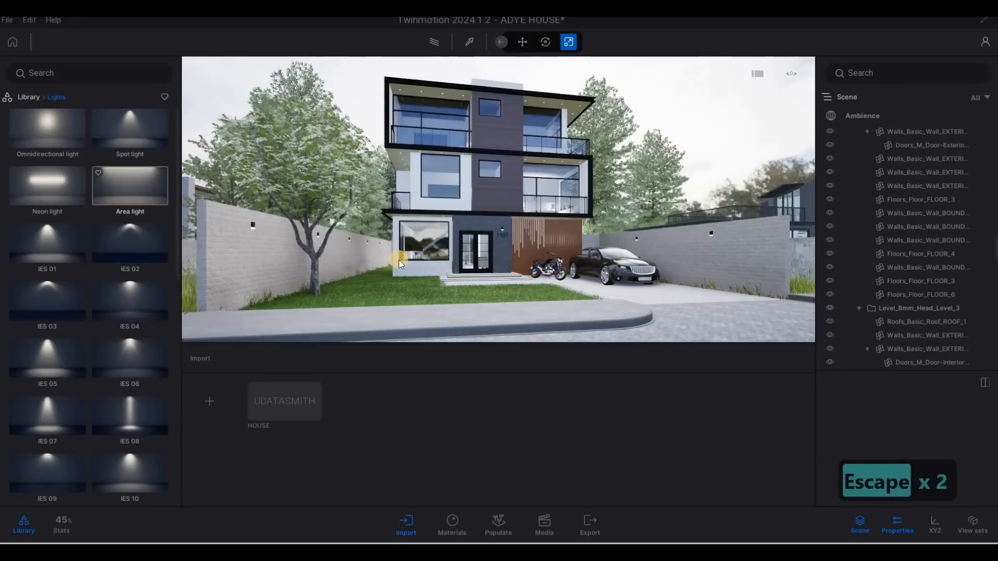
pyautogui.press('w')
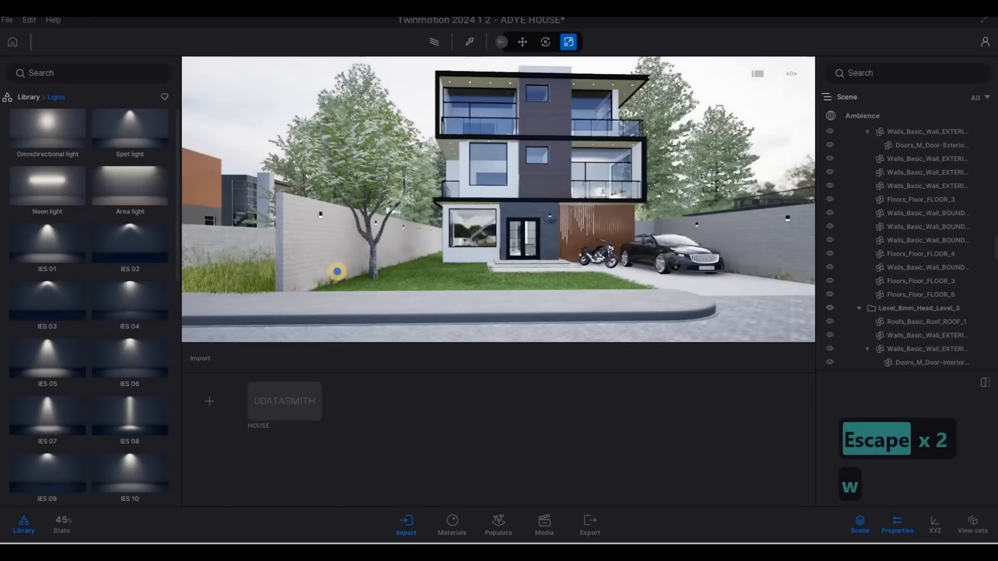
pyautogui.press('a')
pyautogui.press('w')
pyautogui.press('d')
pyautogui.press('a')
pyautogui.moveTo(93, 111); pyautogui.dragTo(438, 226)
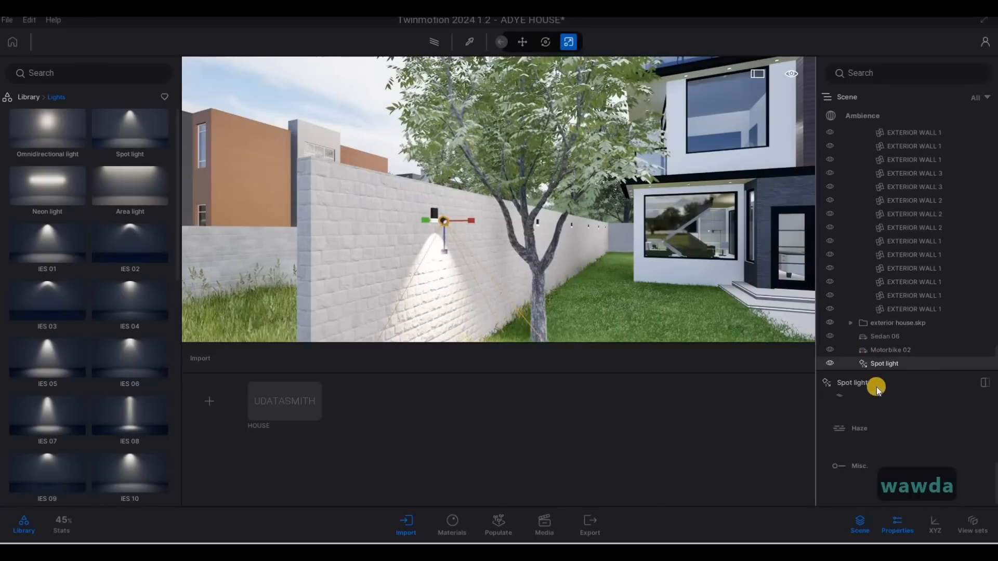
# Set the spot light's colour temperature to about 2887 K
pyautogui.scroll(12, 890, 424)
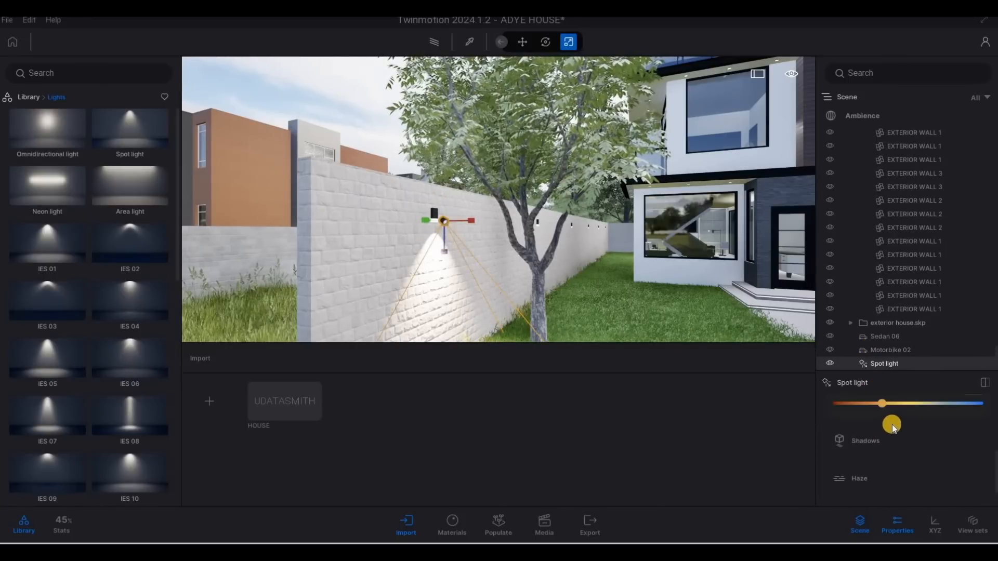
pyautogui.scroll(-4, 901, 445)
pyautogui.scroll(2, 902, 469)
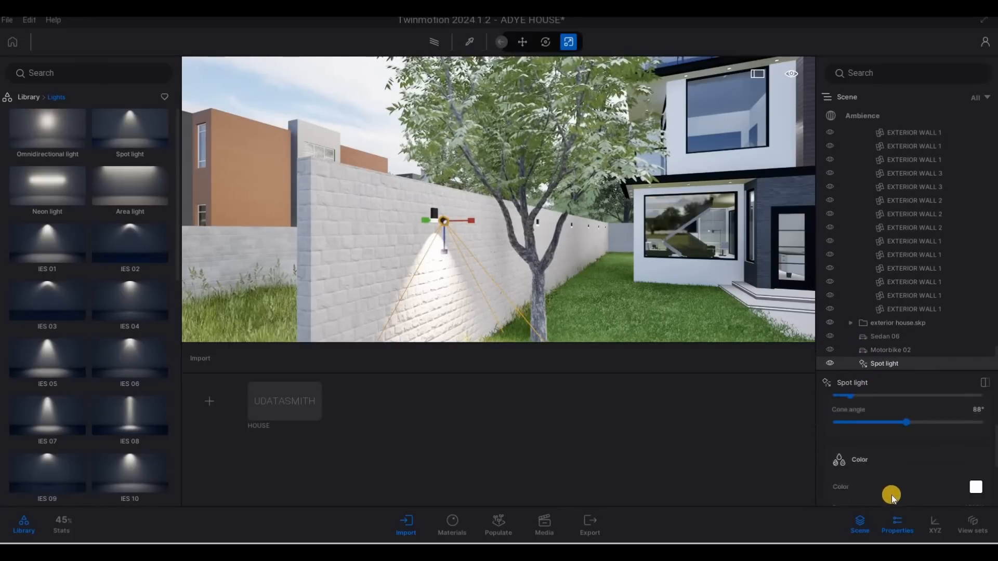
pyautogui.scroll(-1, 891, 494)
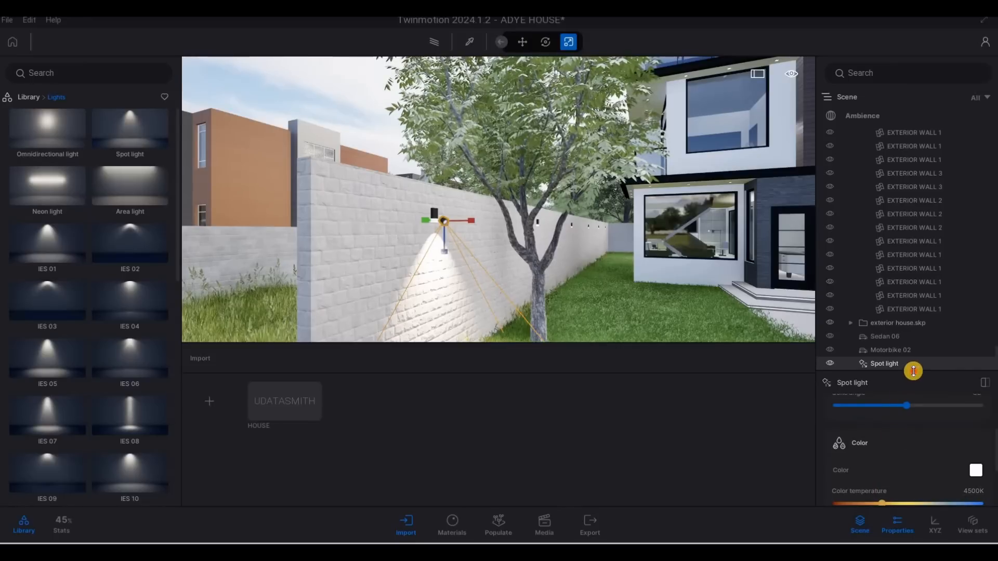
pyautogui.moveTo(916, 319); pyautogui.dragTo(917, 316)
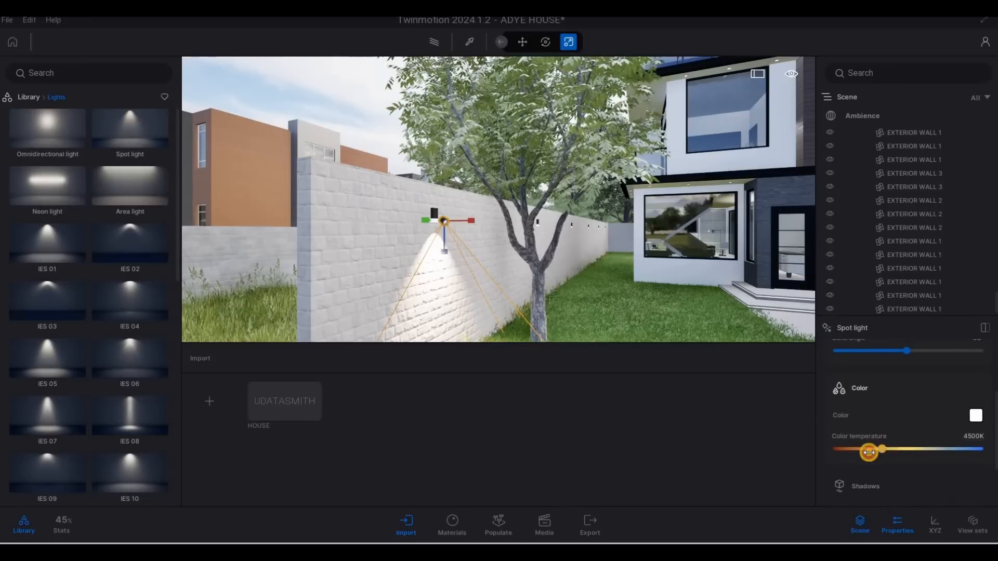
pyautogui.moveTo(872, 446); pyautogui.dragTo(870, 447)
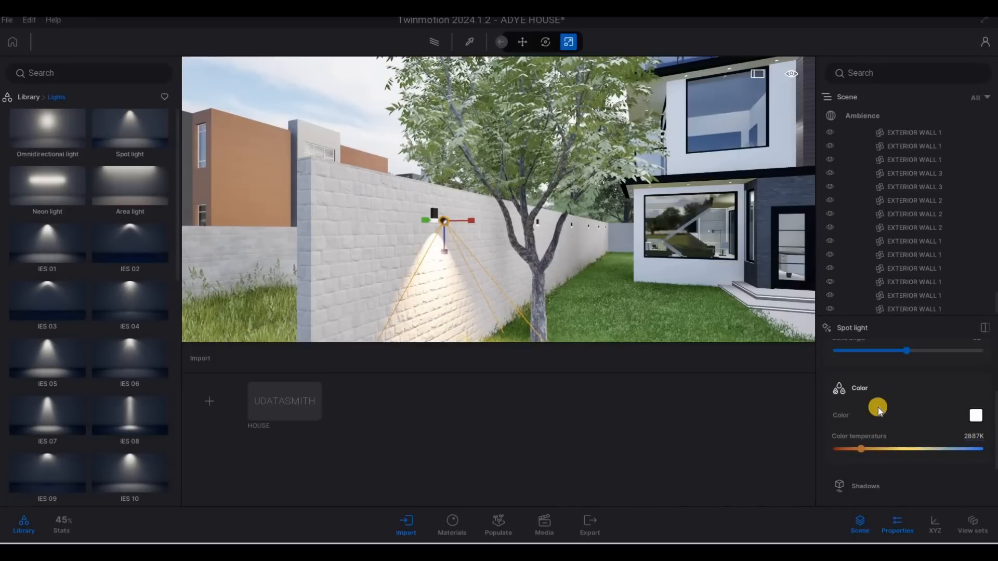
# Set the spot light's intensity to 10 lm
pyautogui.scroll(5, 884, 408)
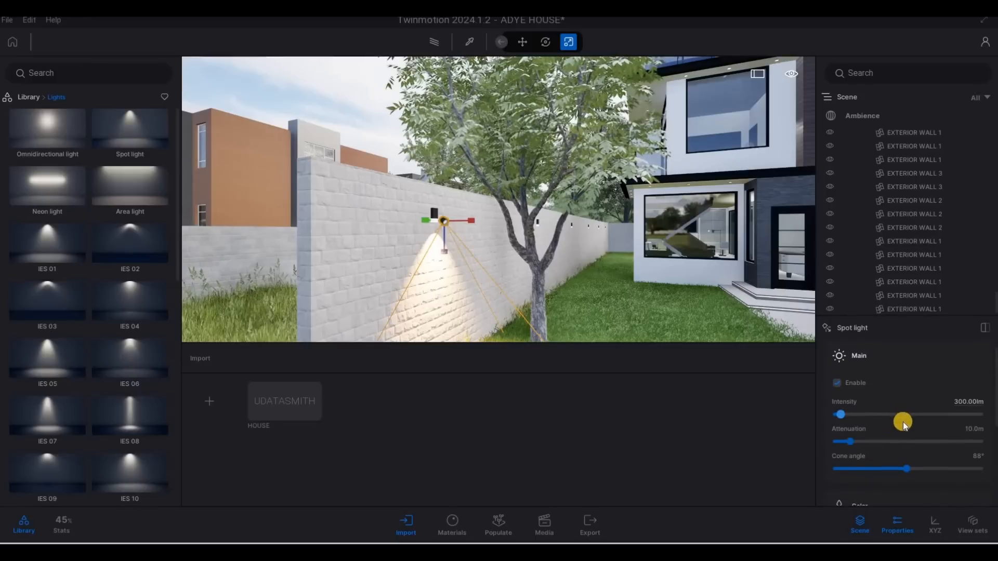
pyautogui.scroll(-1, 869, 398)
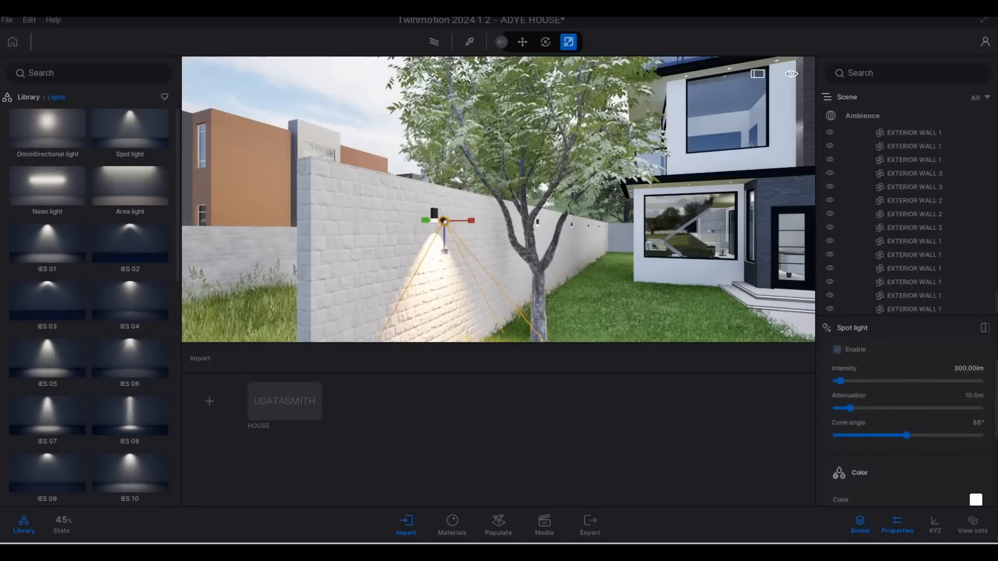
pyautogui.write('10')
pyautogui.press('Return')
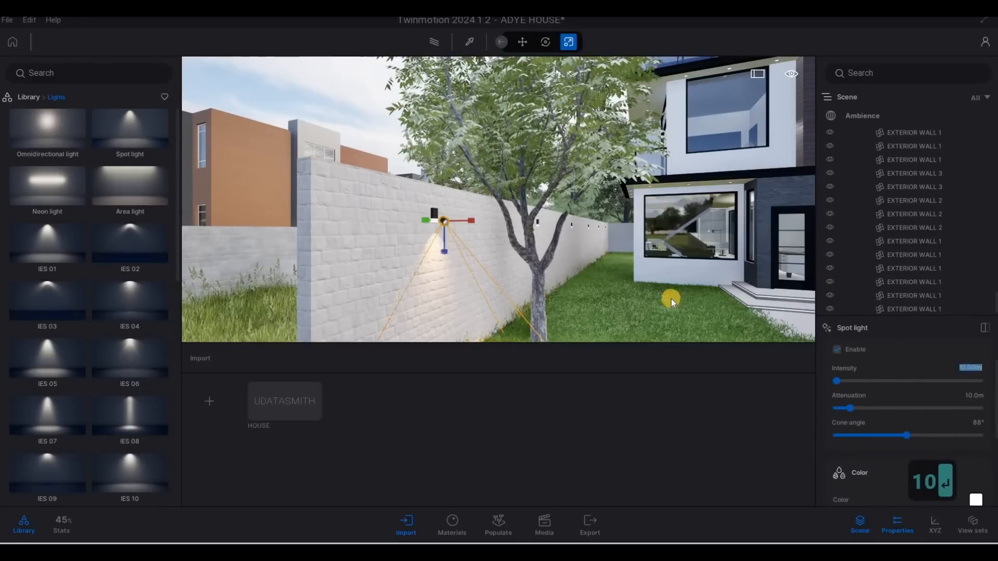
# Copy the spot light along the wall as 4 instances spaced 4 m apart
pyautogui.press('d')
pyautogui.press('d')
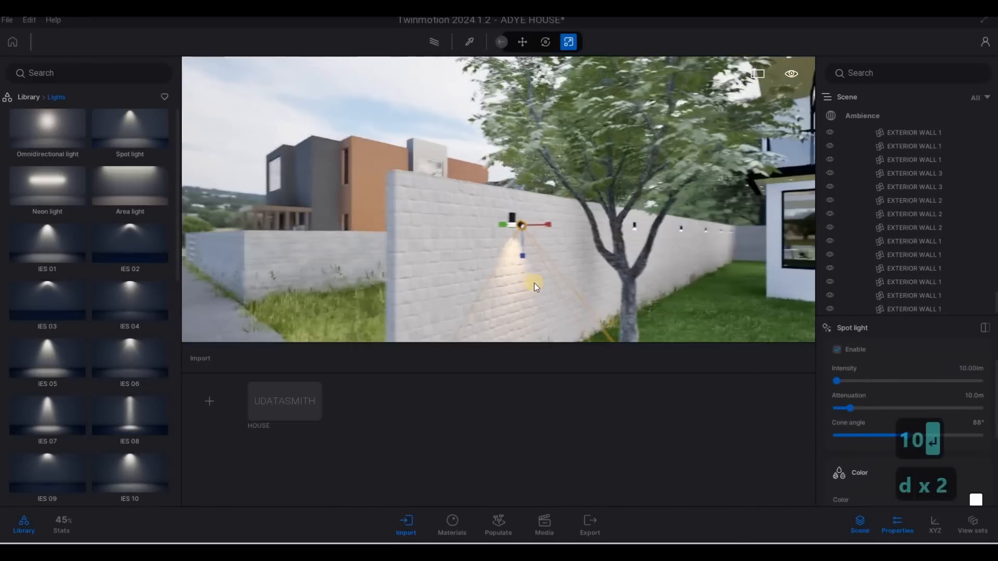
pyautogui.press('Tab')
pyautogui.press('d')
pyautogui.press('capslock')
pyautogui.press('Tab')
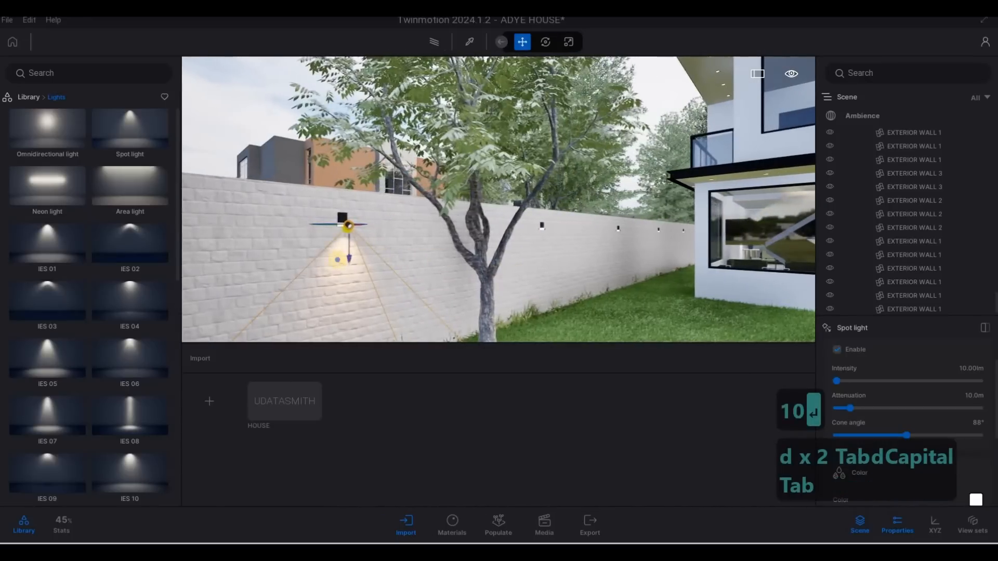
pyautogui.press('d')
pyautogui.press('d')
pyautogui.press('w')
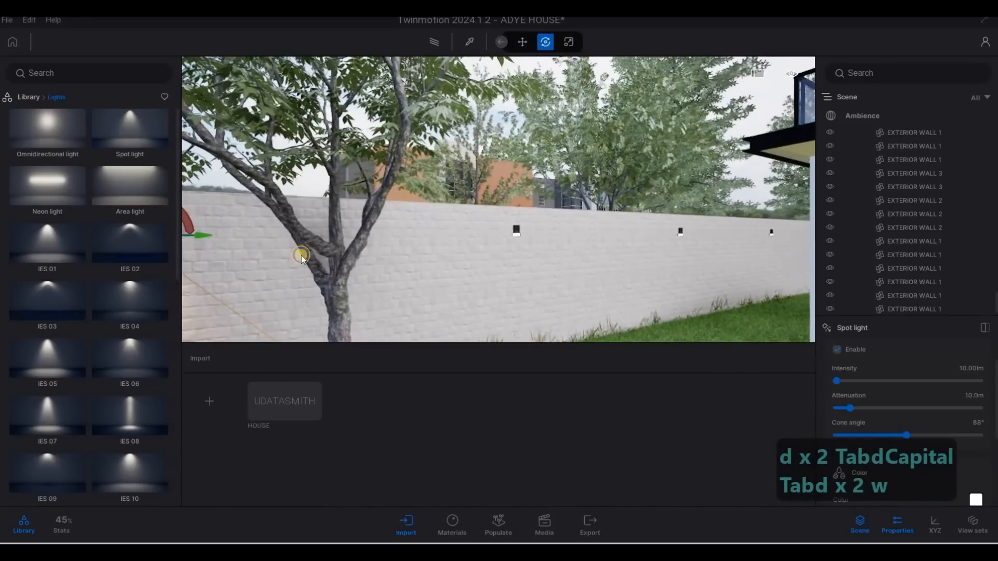
pyautogui.press('s')
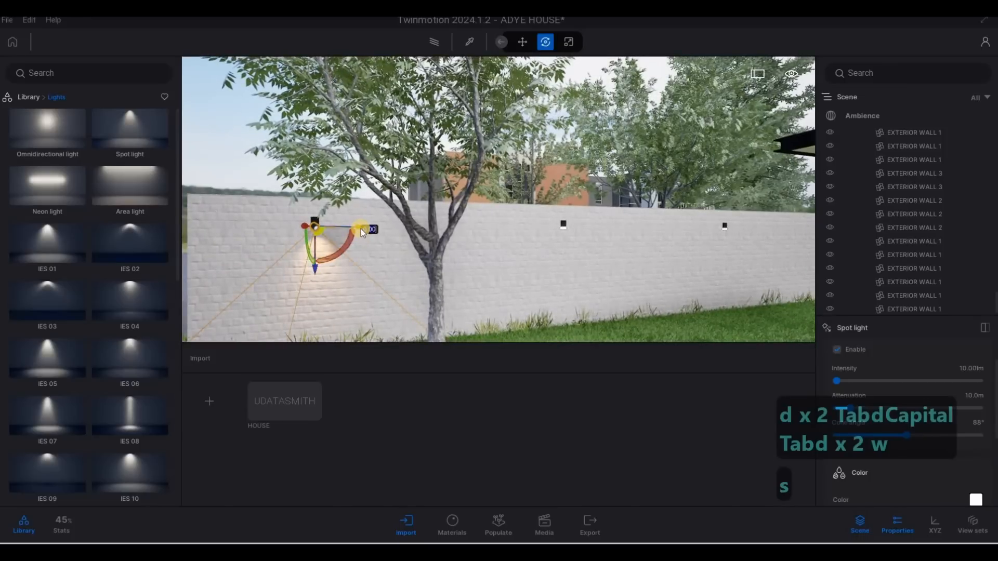
pyautogui.moveTo(361, 228); pyautogui.dragTo(594, 239)
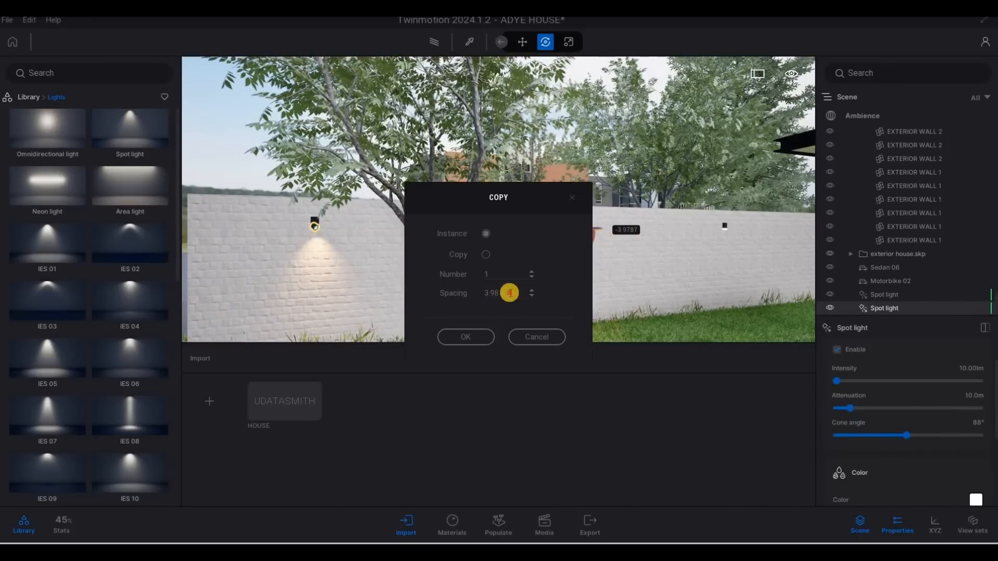
pyautogui.write('4')
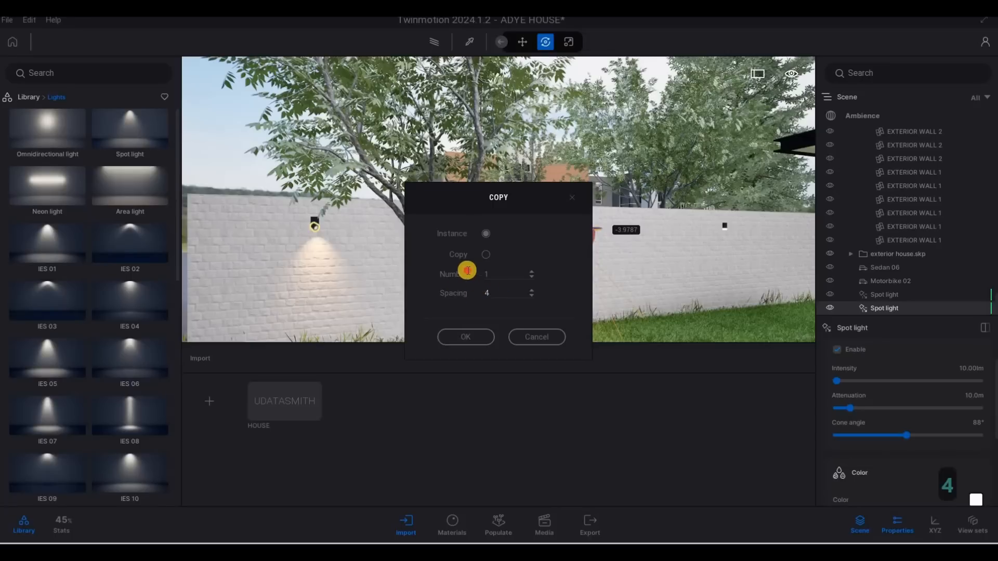
pyautogui.moveTo(492, 275); pyautogui.dragTo(463, 276)
pyautogui.write('4')
pyautogui.click(474, 337)
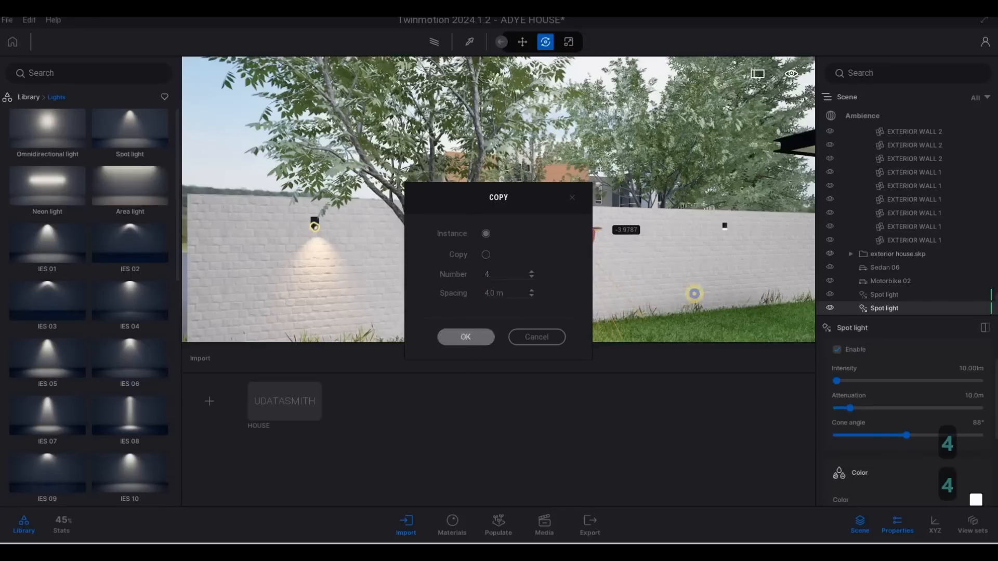
# Select the last light on the wall and copy it once more with 4 m spacing
pyautogui.press('a')
pyautogui.press('a')
pyautogui.press('w')
pyautogui.press('w')
pyautogui.press('w')
pyautogui.press('w')
pyautogui.press('a')
pyautogui.press('w')
pyautogui.press('q')
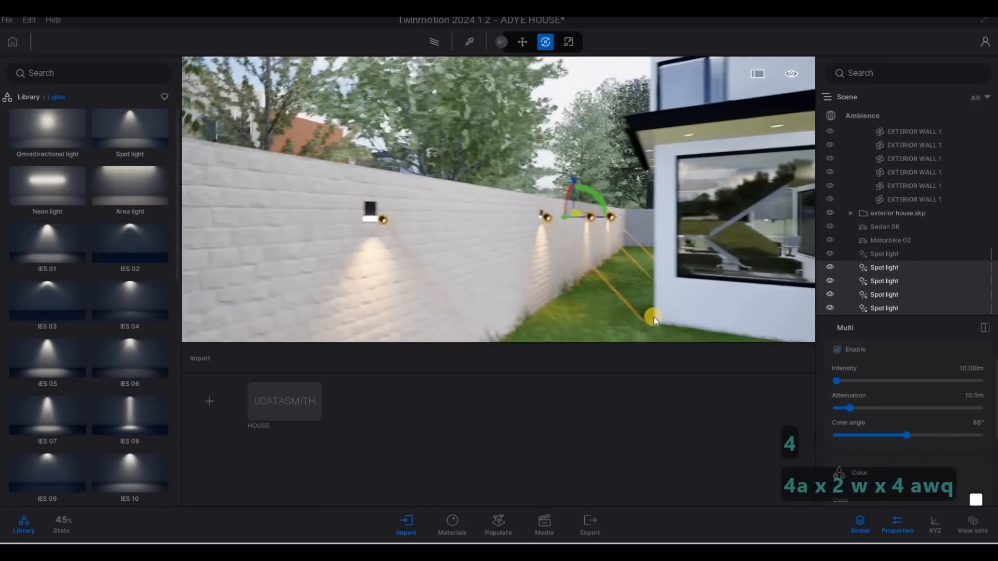
pyautogui.press('d')
pyautogui.press('d')
pyautogui.press('d')
pyautogui.press('d')
pyautogui.press('d')
pyautogui.press('d')
pyautogui.press('d')
pyautogui.press('d')
pyautogui.press('d')
pyautogui.press('d')
pyautogui.press('d')
pyautogui.press('d')
pyautogui.press('d')
pyautogui.press('d')
pyautogui.press('d')
pyautogui.press('d')
pyautogui.press('d')
pyautogui.press('d')
pyautogui.press('d')
pyautogui.press('d')
pyautogui.press('d')
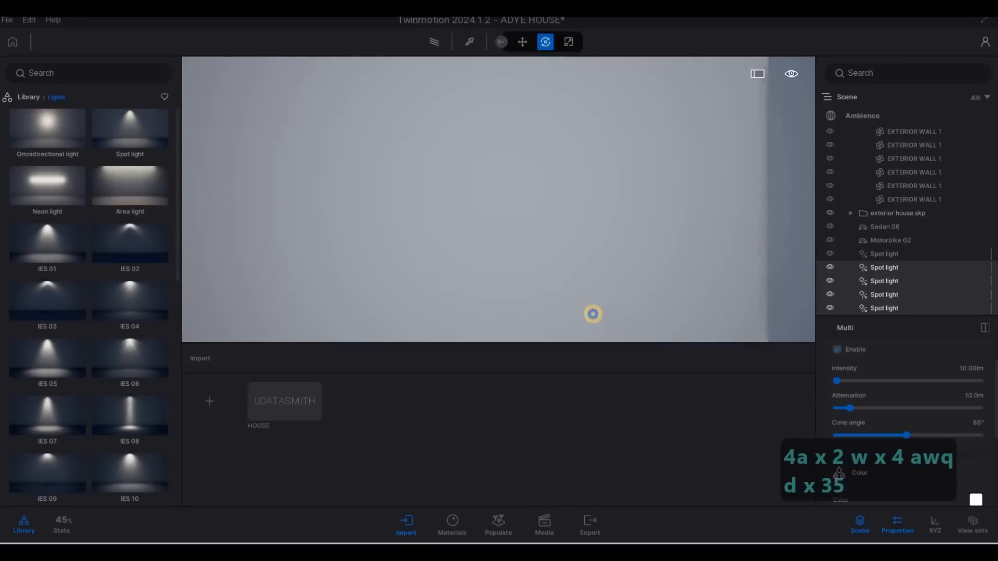
pyautogui.press('s')
pyautogui.press('e')
pyautogui.press('d')
pyautogui.press('w')
pyautogui.press('e')
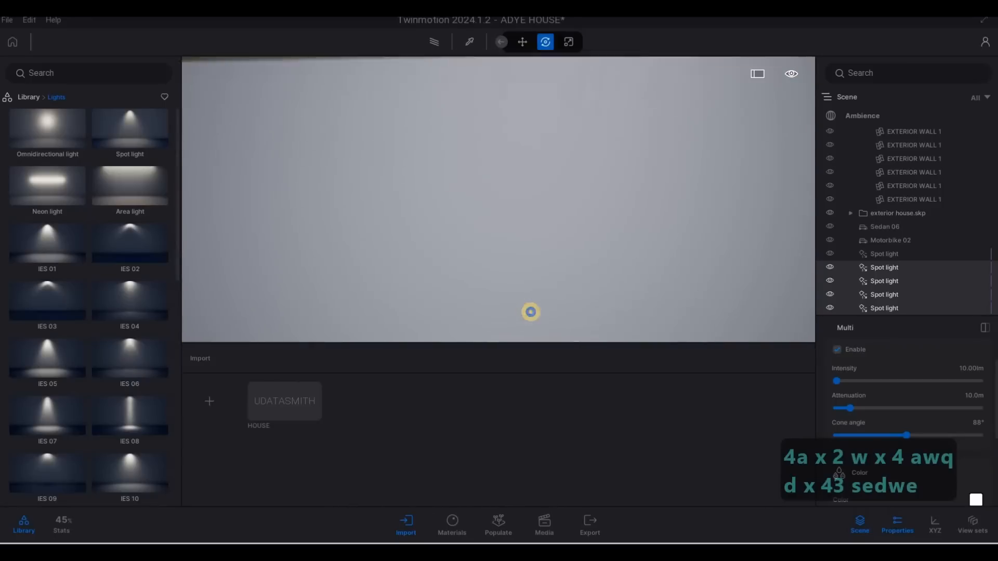
pyautogui.press('a')
pyautogui.press('w')
pyautogui.press('a')
pyautogui.press('a')
pyautogui.press('s')
pyautogui.press('d')
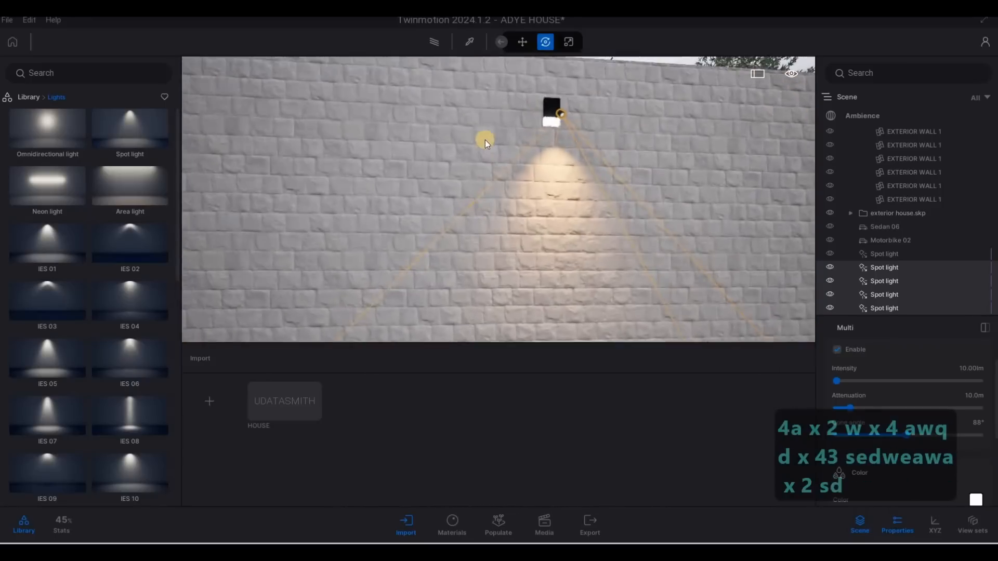
pyautogui.click(488, 113)
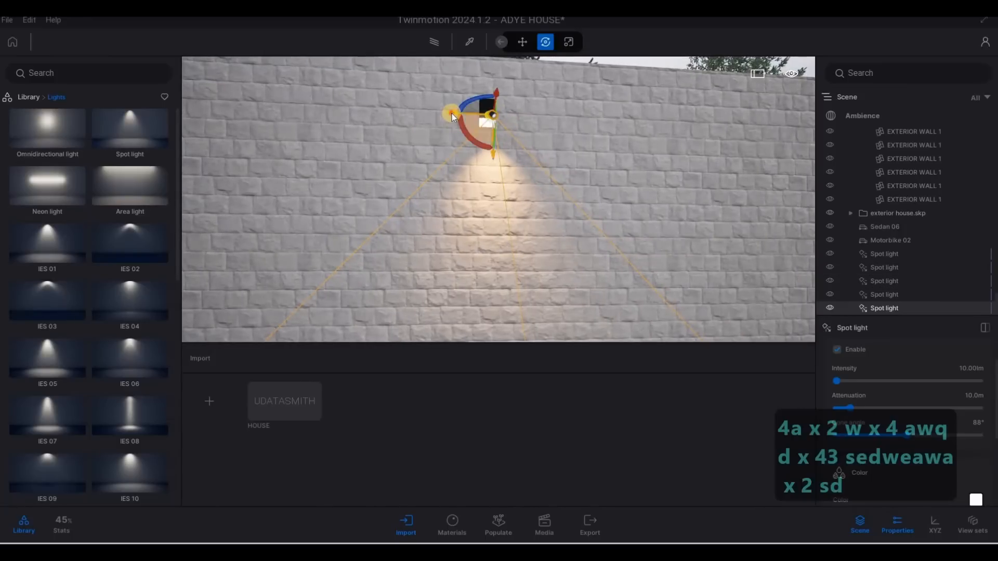
pyautogui.keyDown('shift'); pyautogui.moveTo(451, 113); pyautogui.dragTo(582, 164); pyautogui.keyUp('shift')
pyautogui.click(466, 294)
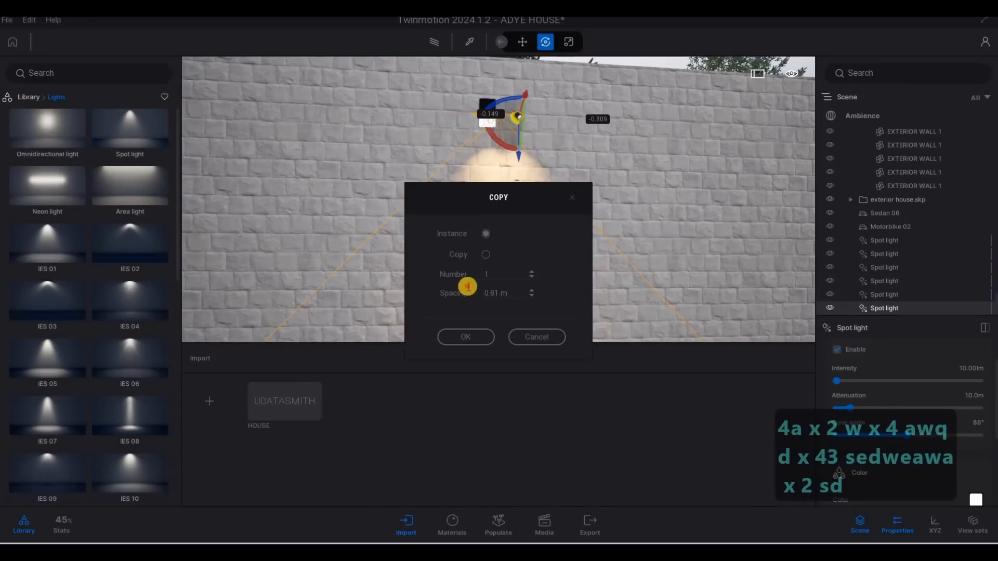
pyautogui.click(443, 286)
pyautogui.write('4')
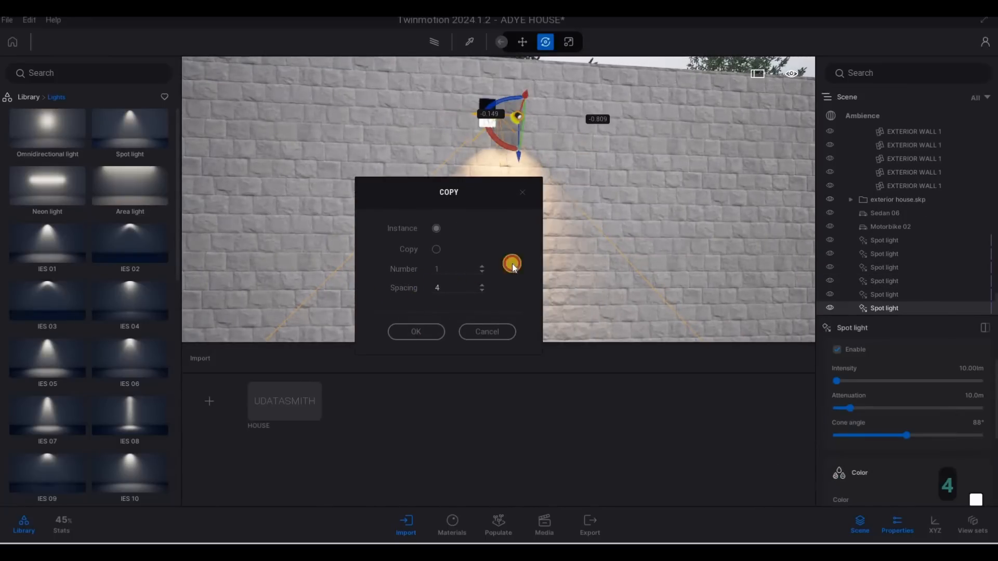
pyautogui.click(416, 332)
# Copy the first wall light once toward the front of the house
pyautogui.press('a')
pyautogui.moveTo(524, 263); pyautogui.dragTo(226, 163, button='right')
pyautogui.press('s')
pyautogui.press('s')
pyautogui.press('s')
pyautogui.press('s')
pyautogui.press('a')
pyautogui.press('d')
pyautogui.press('d')
pyautogui.press('d')
pyautogui.press('q')
pyautogui.press('a')
pyautogui.press('a')
pyautogui.press('a')
pyautogui.press('a')
pyautogui.press('a')
pyautogui.press('a')
pyautogui.press('d')
pyautogui.press('d')
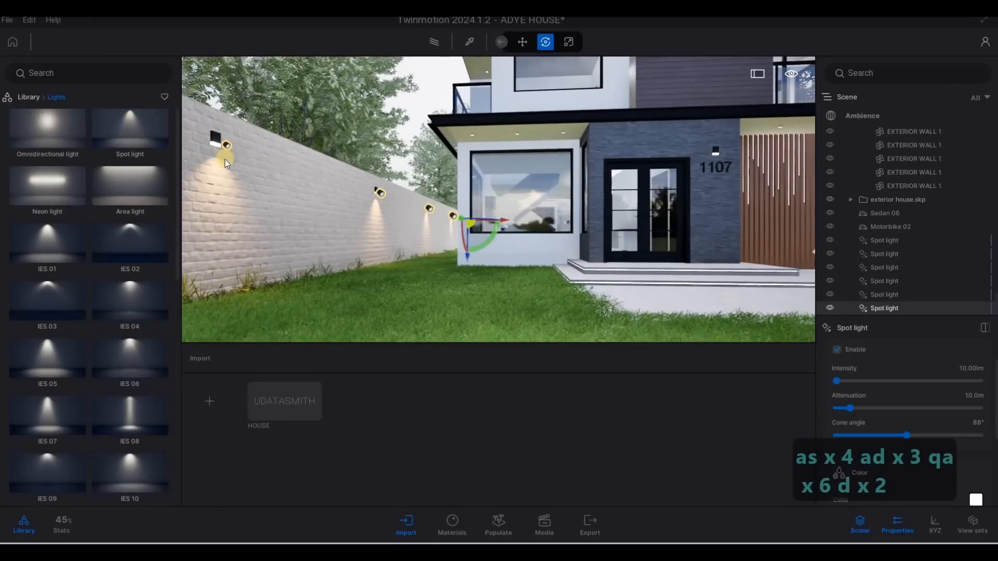
pyautogui.click(226, 156)
pyautogui.keyDown('alt'); pyautogui.moveTo(273, 148); pyautogui.dragTo(590, 267); pyautogui.keyUp('alt')
pyautogui.click(468, 337)
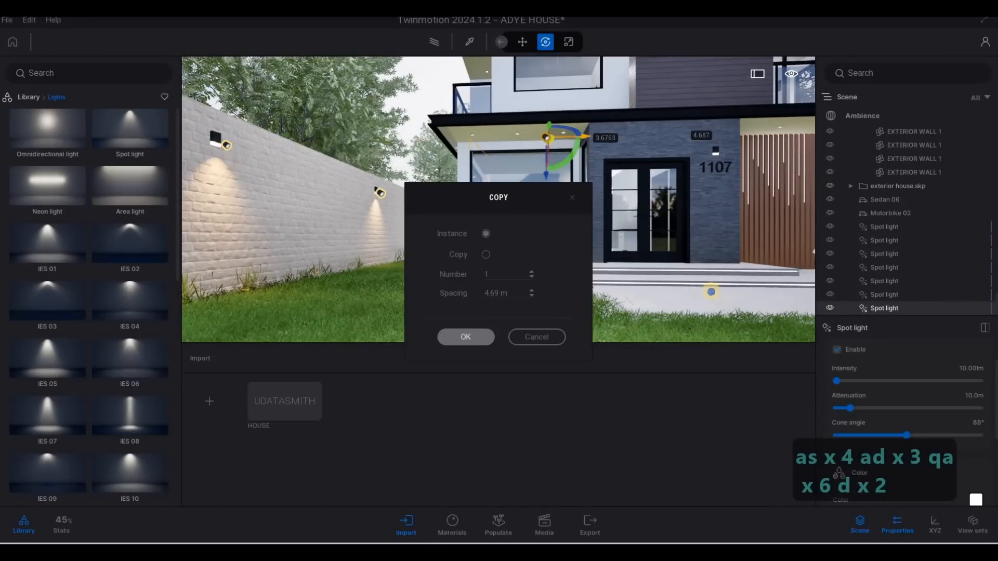
# Move the copied spot light onto the boundary wall behind the parked car
pyautogui.press('s')
pyautogui.press('a')
pyautogui.press('a')
pyautogui.moveTo(624, 281); pyautogui.dragTo(393, 133, button='right')
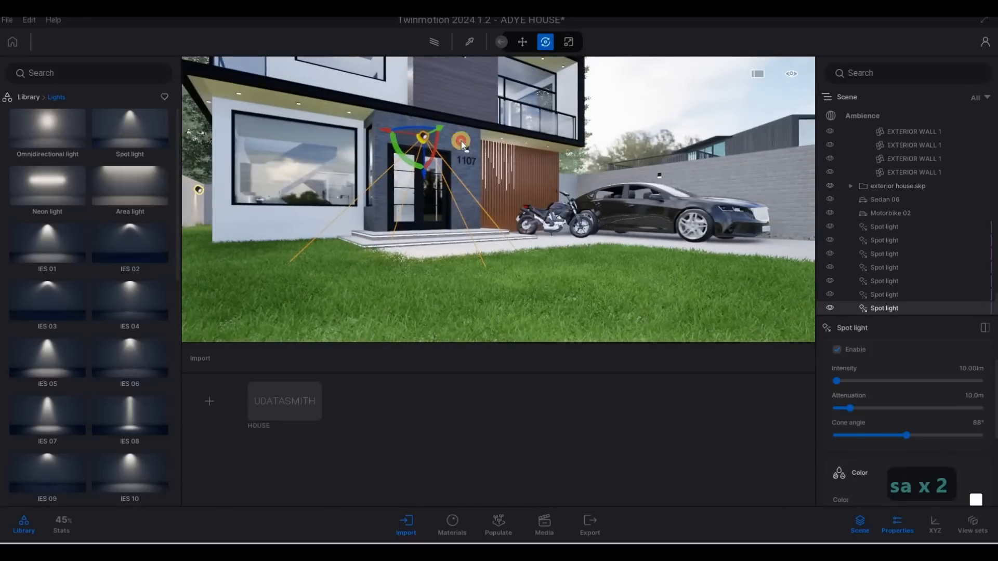
pyautogui.moveTo(461, 142); pyautogui.dragTo(646, 172)
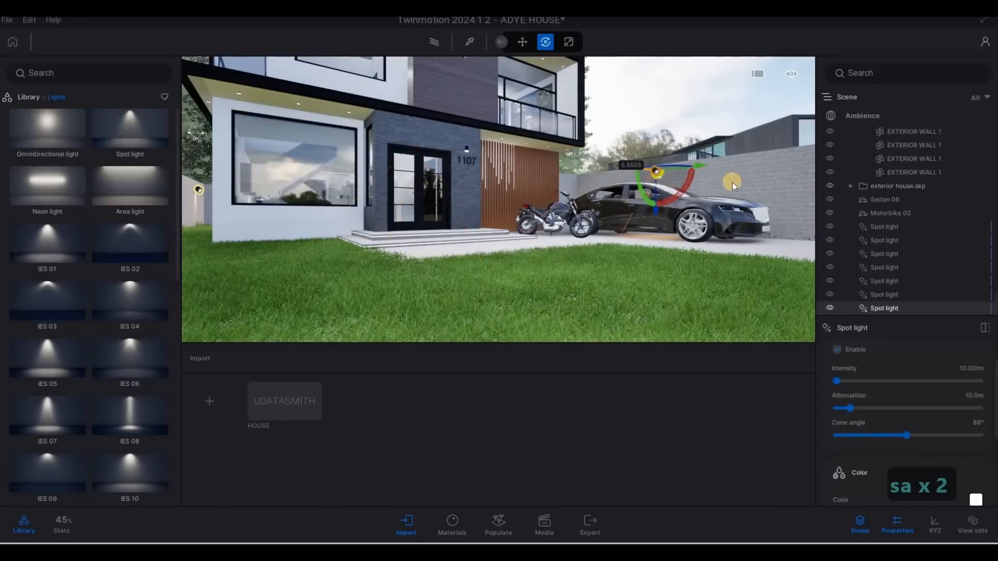
pyautogui.press('w')
pyautogui.moveTo(732, 182); pyautogui.dragTo(713, 236, button='right')
pyautogui.press('d')
pyautogui.press('q')
pyautogui.press('w')
pyautogui.press('d')
pyautogui.press('q')
pyautogui.moveTo(744, 226); pyautogui.dragTo(800, 217)
pyautogui.press('s')
pyautogui.press('d')
pyautogui.moveTo(638, 219); pyautogui.dragTo(506, 215, button='right')
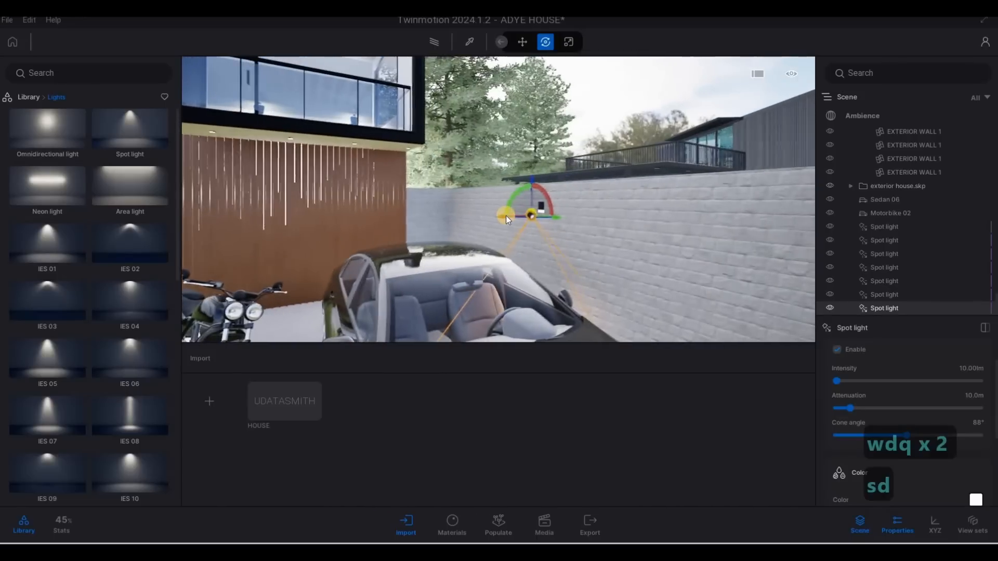
pyautogui.moveTo(506, 215); pyautogui.dragTo(858, 290)
pyautogui.press('a')
pyautogui.press('s')
pyautogui.moveTo(575, 245); pyautogui.dragTo(522, 202, button='right')
pyautogui.press('a')
pyautogui.press('s')
# Copy that light along the wall with 4 m spacing
pyautogui.keyDown('shift'); pyautogui.moveTo(548, 188); pyautogui.dragTo(510, 293); pyautogui.keyUp('shift')
pyautogui.click(488, 273)
pyautogui.write('4')
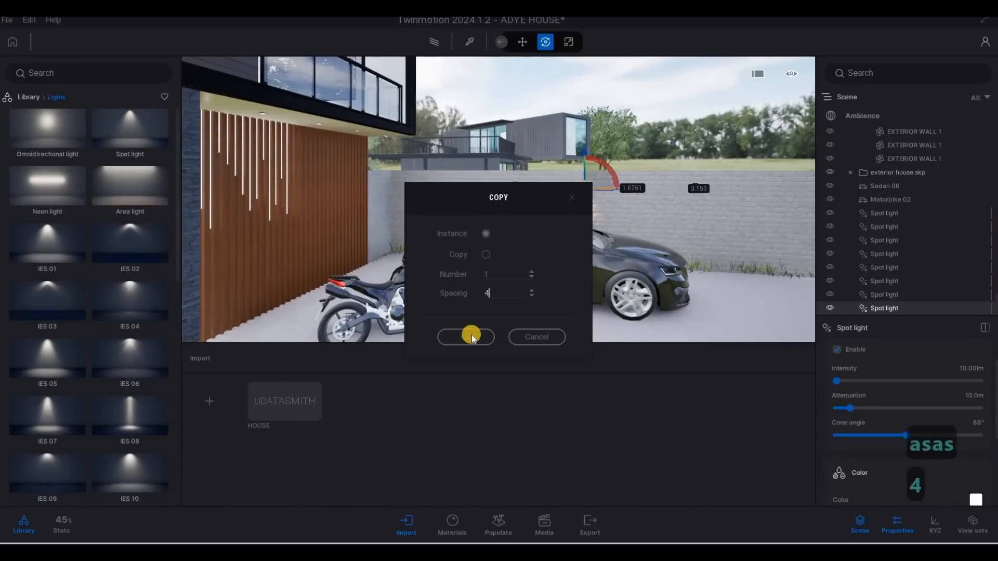
pyautogui.click(466, 337)
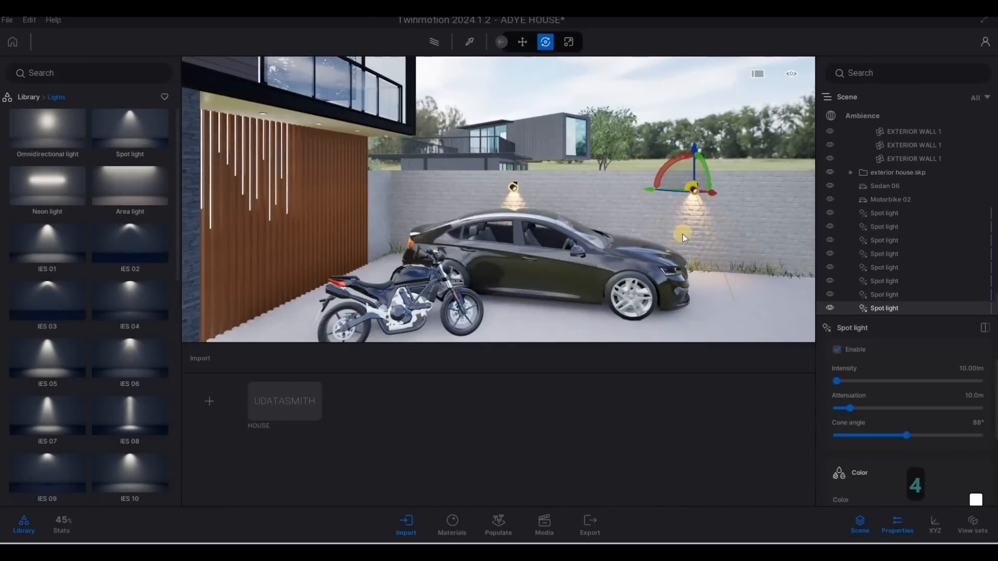
# Copy the wall light behind the car and place the copy on the stone pillar beside the front door
pyautogui.click(510, 191)
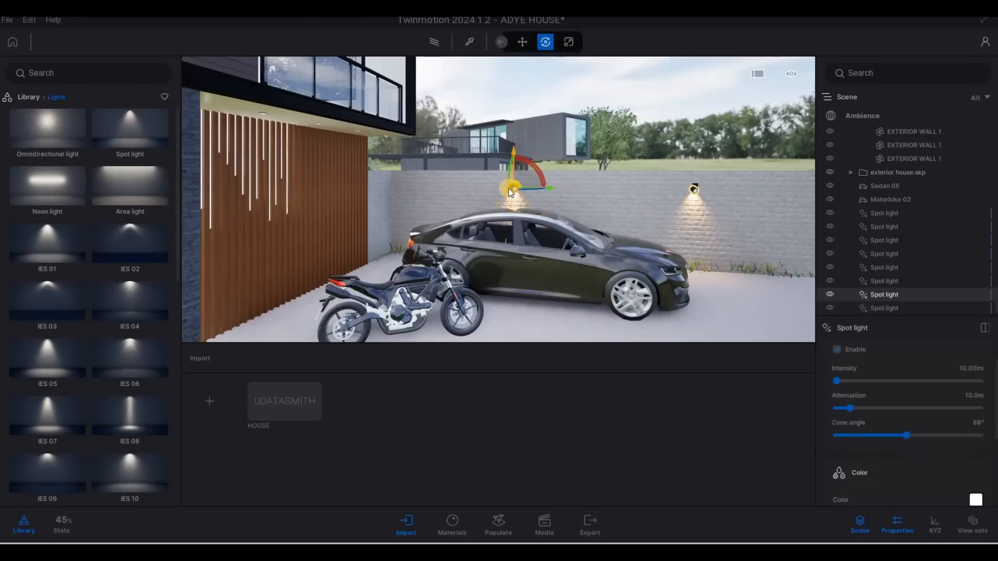
pyautogui.keyDown('shift'); pyautogui.moveTo(506, 189); pyautogui.dragTo(395, 278); pyautogui.keyUp('shift')
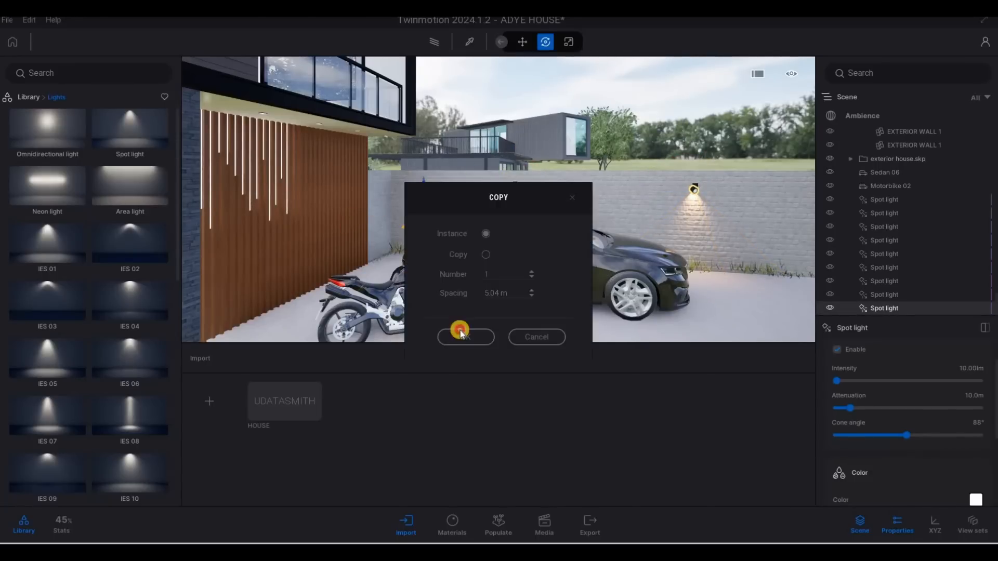
pyautogui.click(466, 337)
pyautogui.press('s')
pyautogui.press('d')
pyautogui.moveTo(774, 249); pyautogui.dragTo(592, 220, button='right')
pyautogui.moveTo(591, 219); pyautogui.dragTo(451, 151)
pyautogui.press('s')
pyautogui.press('s')
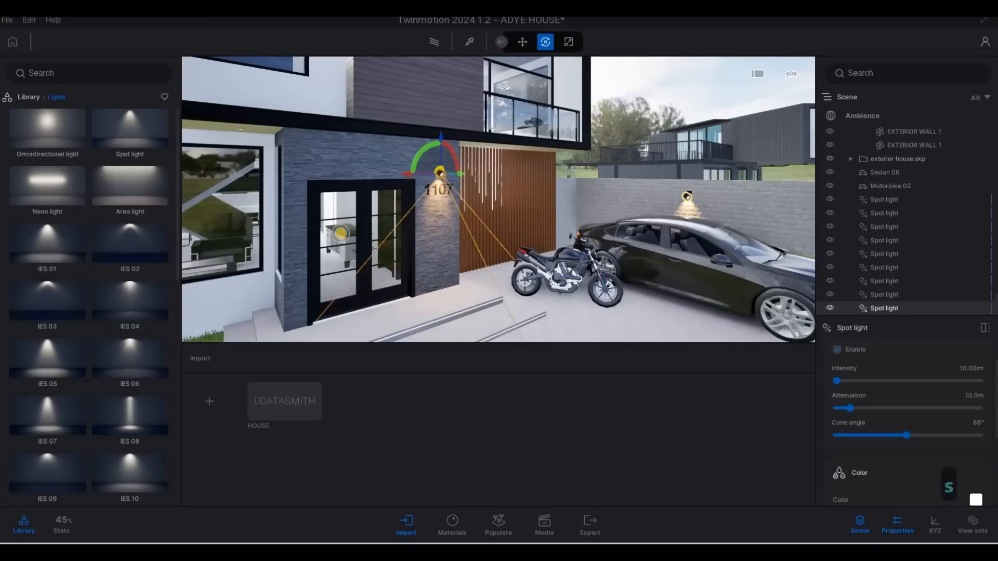
pyautogui.press('s')
pyautogui.press('Escape')
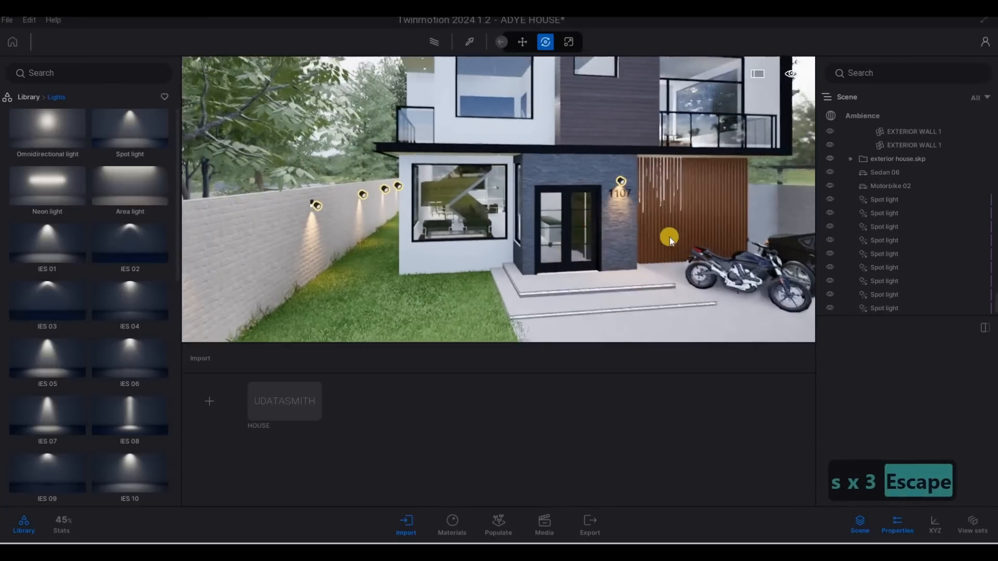
# Place a new spot light in the corner under the upper floor's overhang ceiling
pyautogui.press('a')
pyautogui.press('w')
pyautogui.press('q')
pyautogui.press('d')
pyautogui.press('q')
pyautogui.press('w')
pyautogui.press('e')
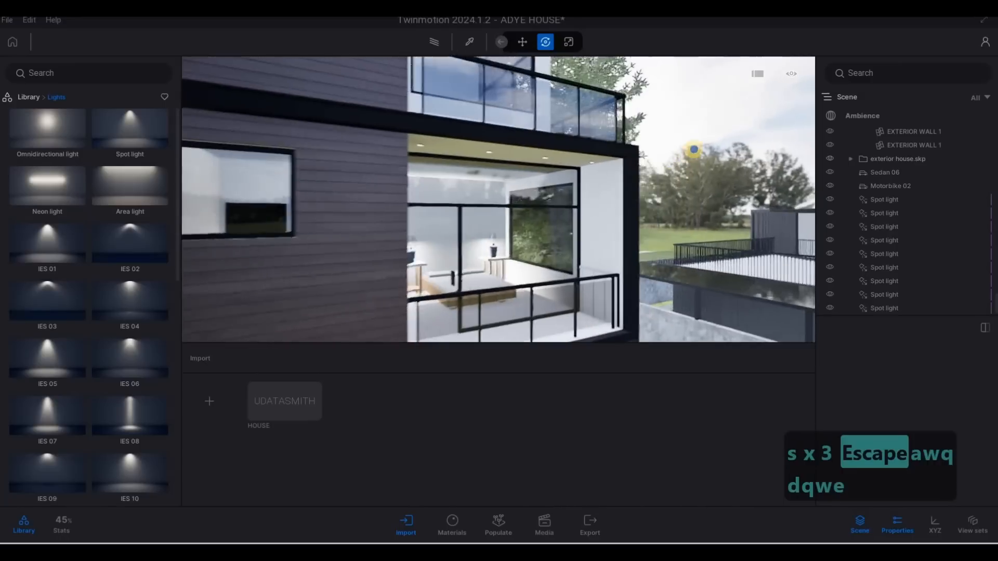
pyautogui.press('w')
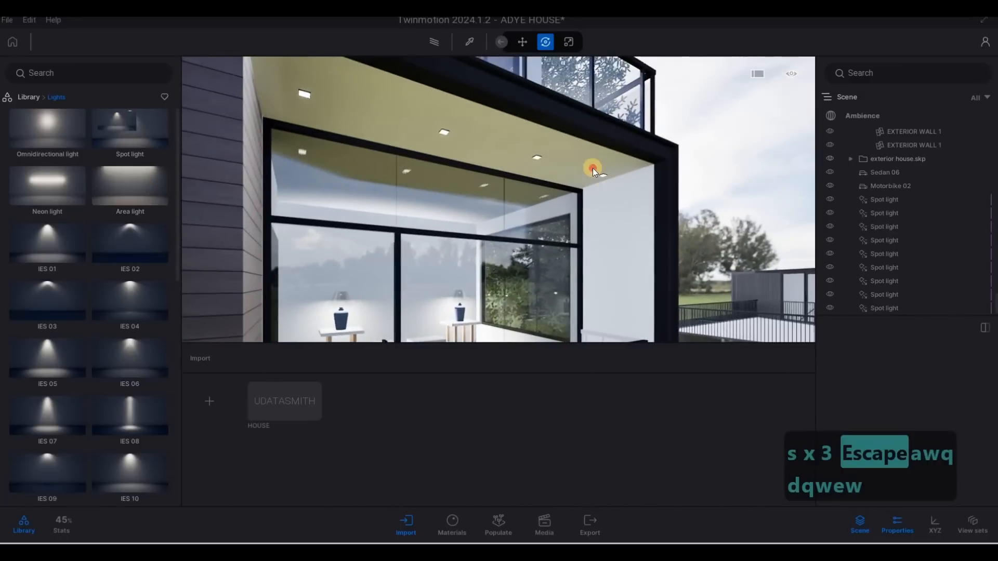
pyautogui.click(598, 170)
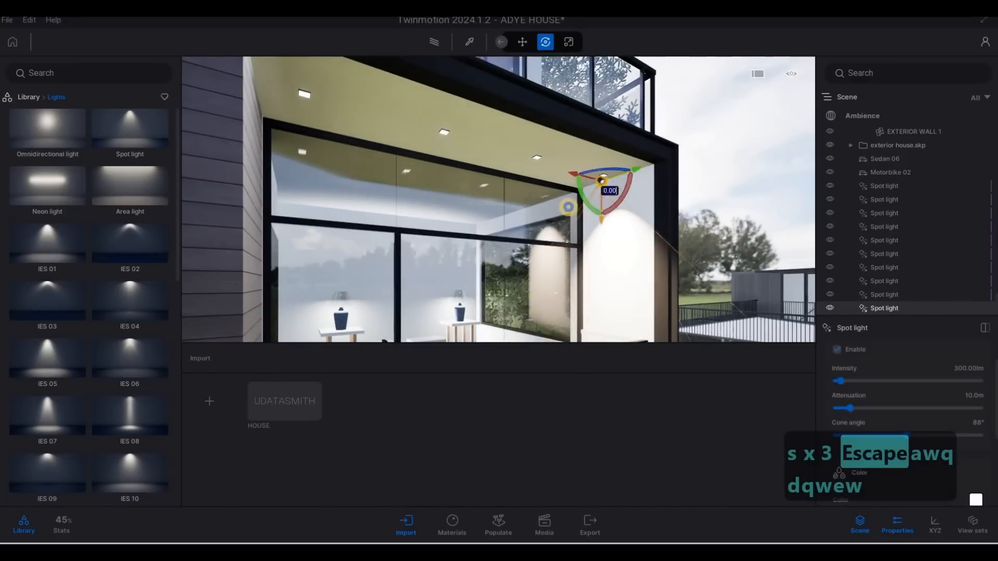
# Rotate and nudge the new spot light so it points down onto the white wall column
pyautogui.press('w')
pyautogui.press('d')
pyautogui.press('q')
pyautogui.press('d')
pyautogui.press('e')
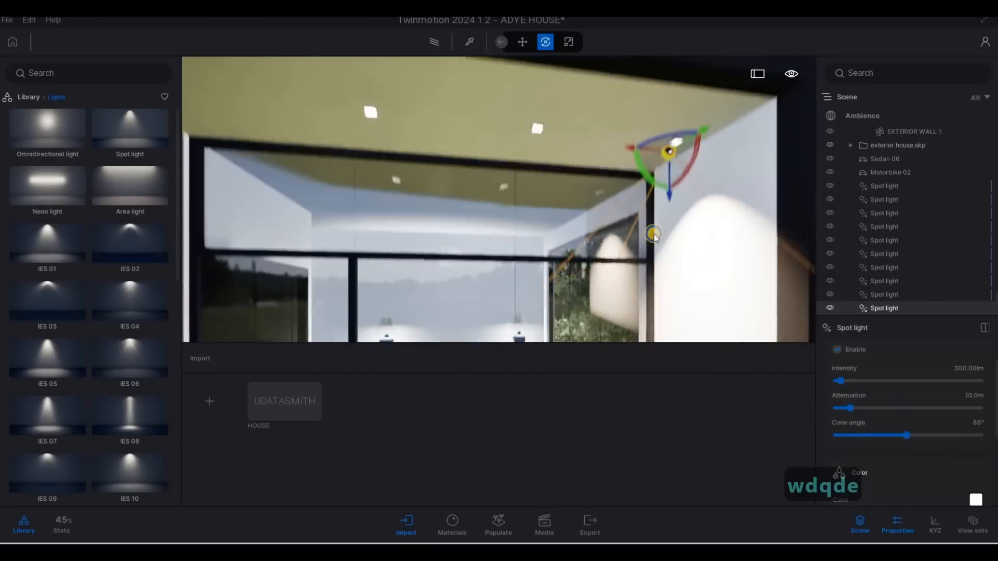
pyautogui.press('d')
pyautogui.moveTo(590, 154); pyautogui.dragTo(601, 156)
pyautogui.press('d')
pyautogui.moveTo(578, 159); pyautogui.dragTo(604, 173, button='right')
pyautogui.press('a')
pyautogui.press('a')
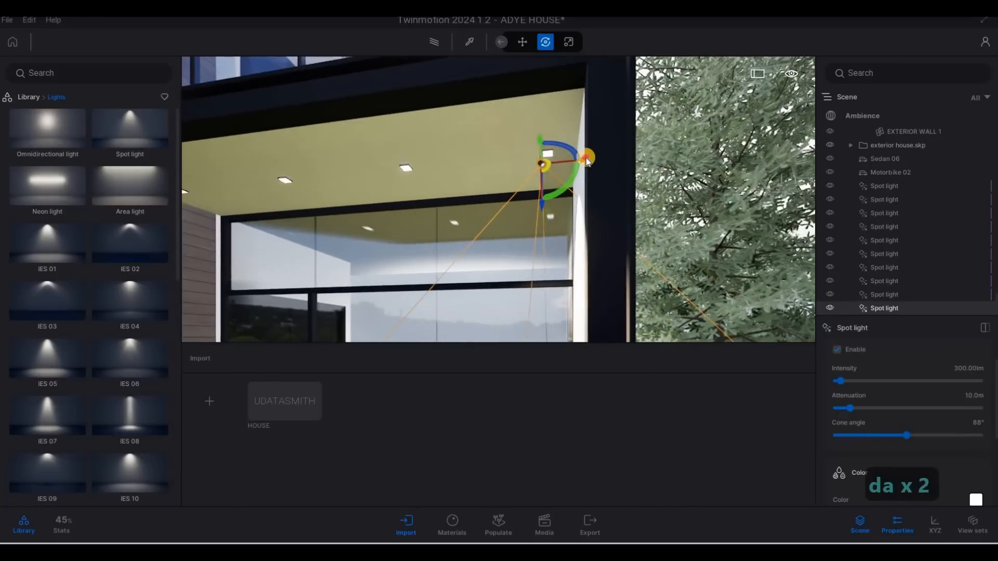
pyautogui.moveTo(593, 158); pyautogui.dragTo(598, 158)
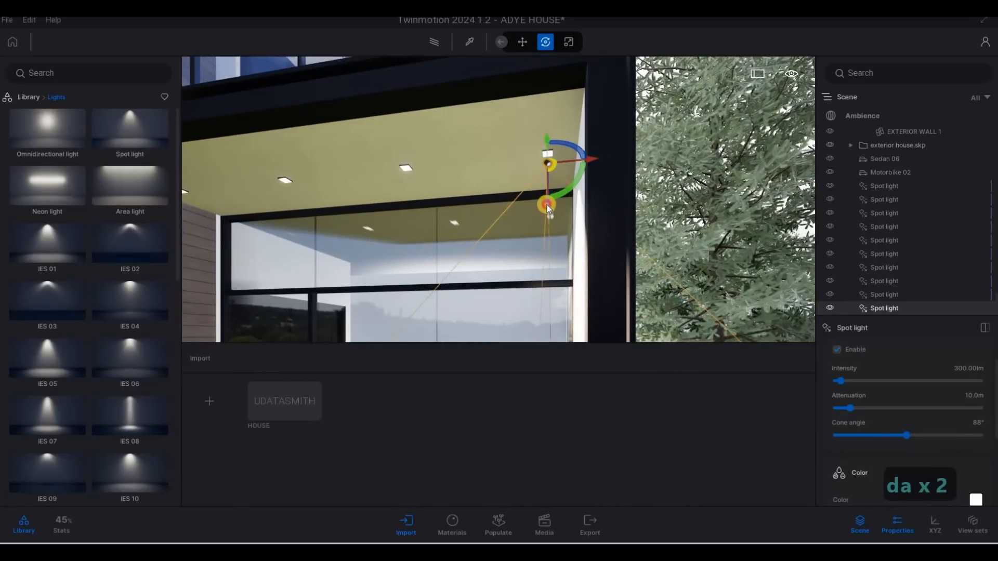
pyautogui.moveTo(547, 201); pyautogui.dragTo(546, 204)
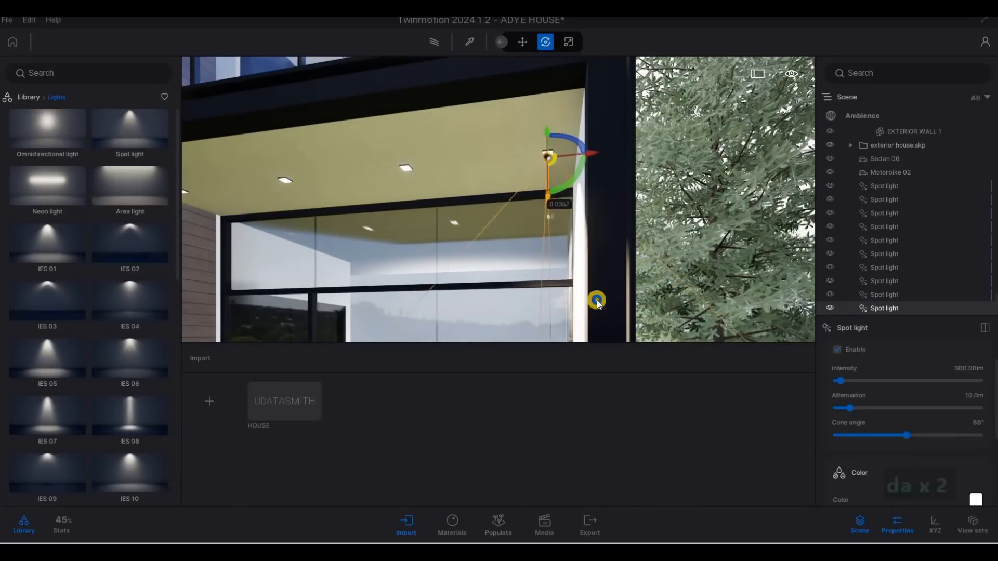
pyautogui.moveTo(597, 301); pyautogui.dragTo(815, 366, button='right')
# Set the new light's intensity to 10 and its colour temperature to about 3007 K
pyautogui.press('a')
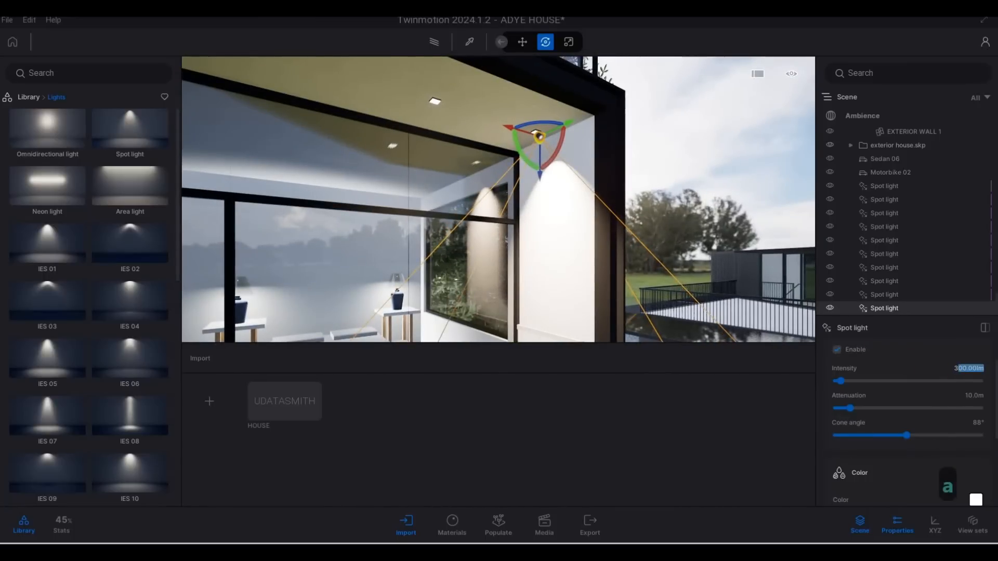
pyautogui.press('BackSpace')
pyautogui.press('BackSpace')
pyautogui.write('10')
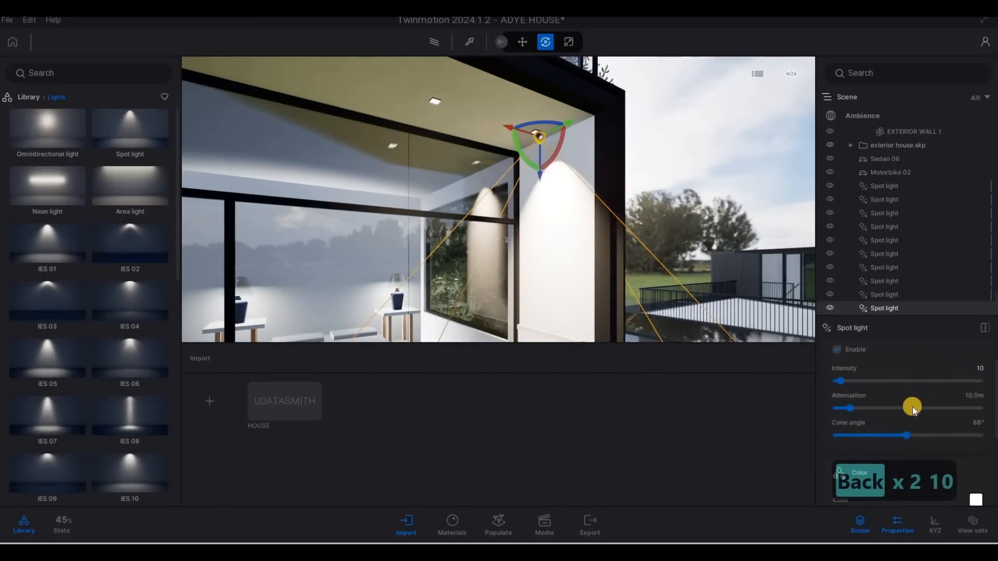
pyautogui.scroll(-2, 921, 427)
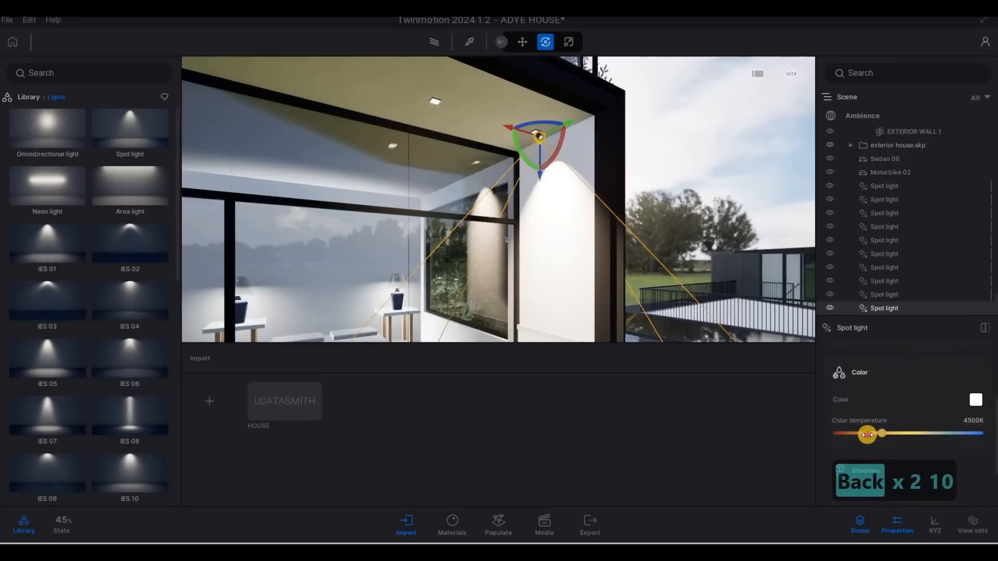
pyautogui.moveTo(867, 435); pyautogui.dragTo(862, 436)
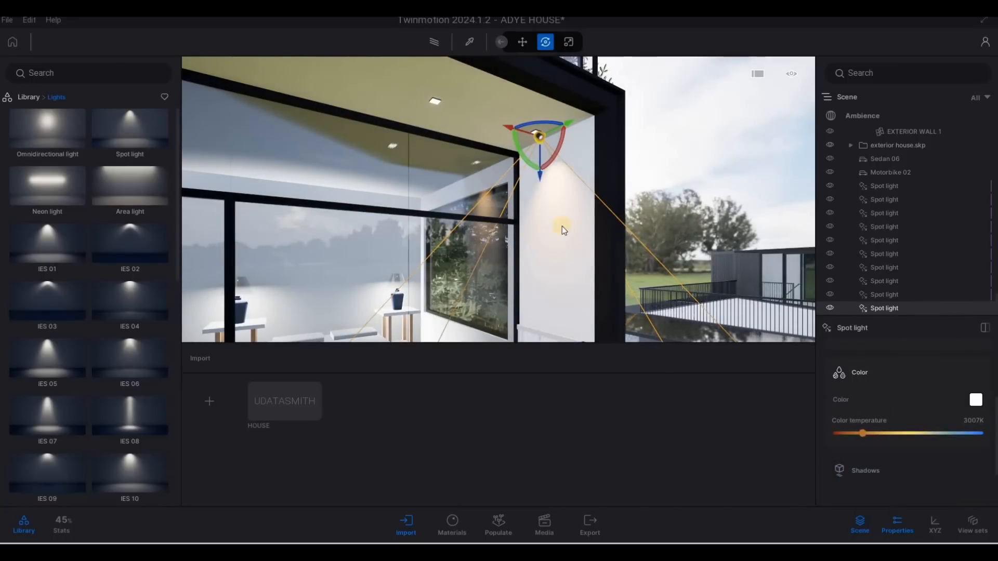
# Copy the overhang light three times along the ceiling edge with 1.0 m spacing
pyautogui.press('s')
pyautogui.press('s')
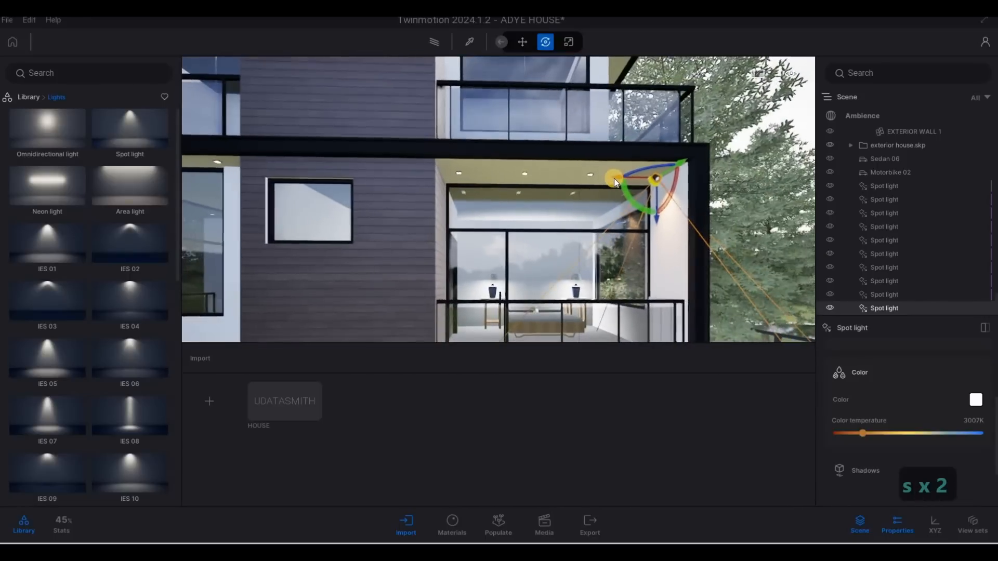
pyautogui.keyDown('shift'); pyautogui.moveTo(585, 178); pyautogui.dragTo(544, 176); pyautogui.keyUp('shift')
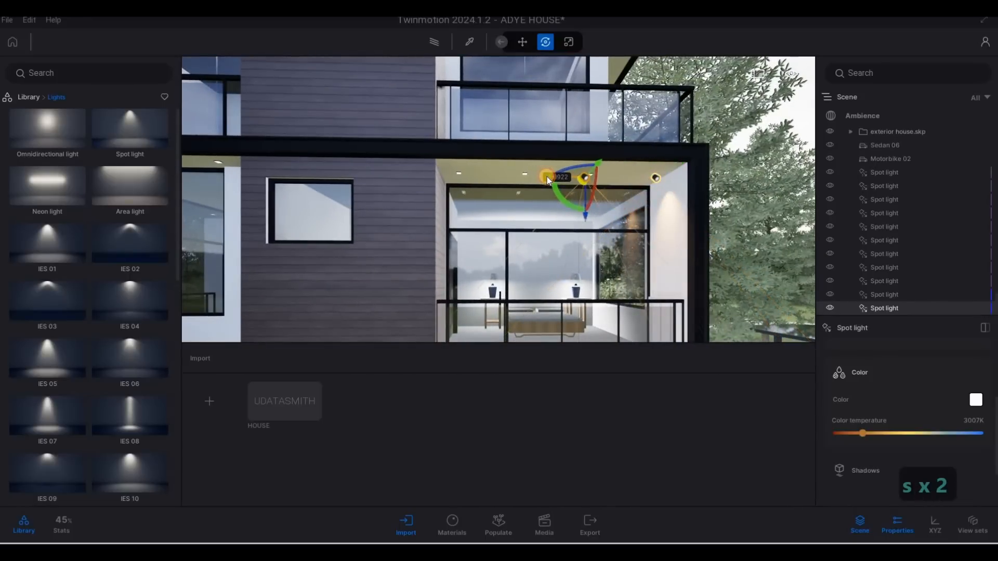
pyautogui.keyDown('shift'); pyautogui.moveTo(537, 349); pyautogui.dragTo(542, 335); pyautogui.keyUp('shift')
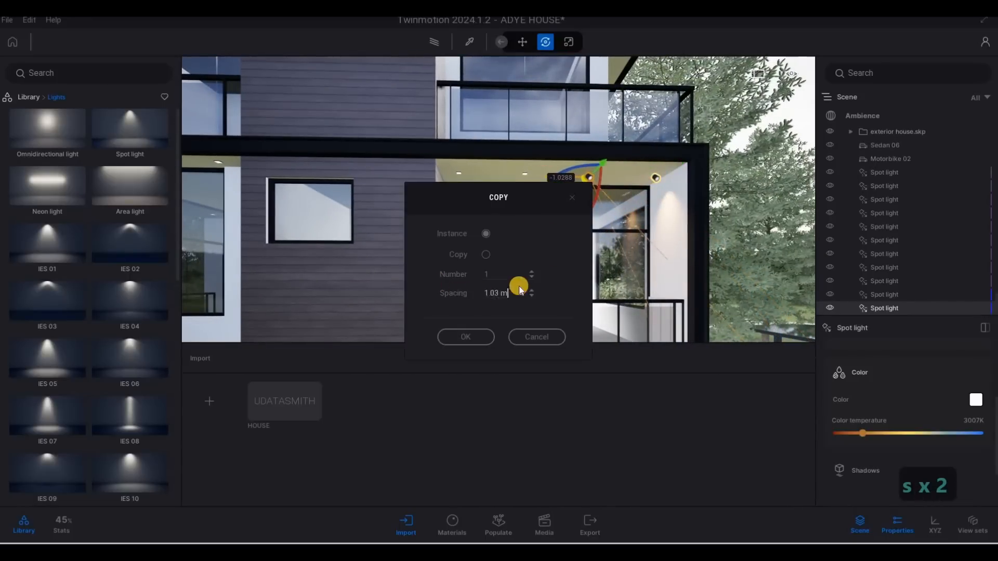
pyautogui.click(519, 289)
pyautogui.write('1')
pyautogui.click(474, 281)
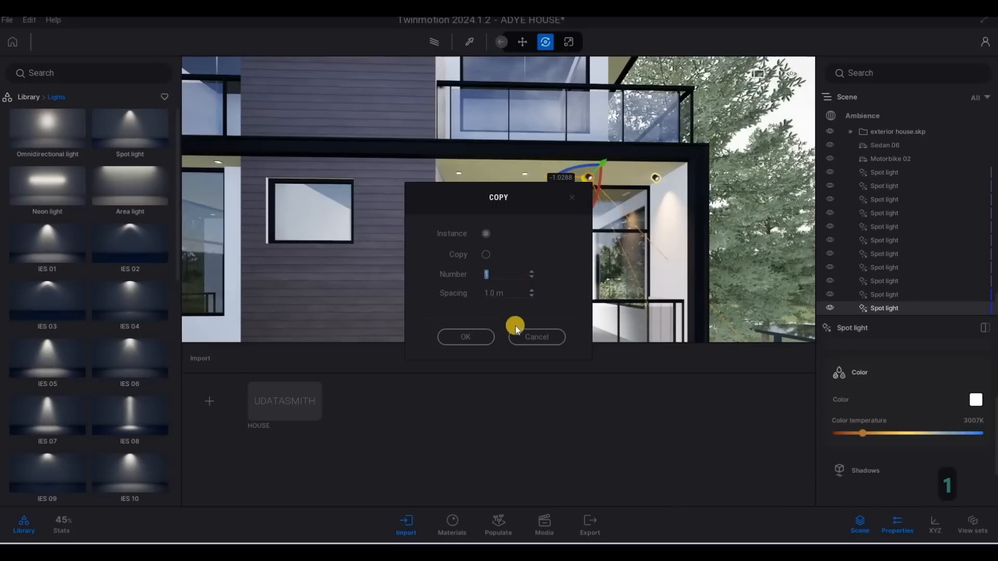
pyautogui.write('3')
pyautogui.click(484, 338)
# Slide the three copied lights left along the overhang above the next window
pyautogui.press('a')
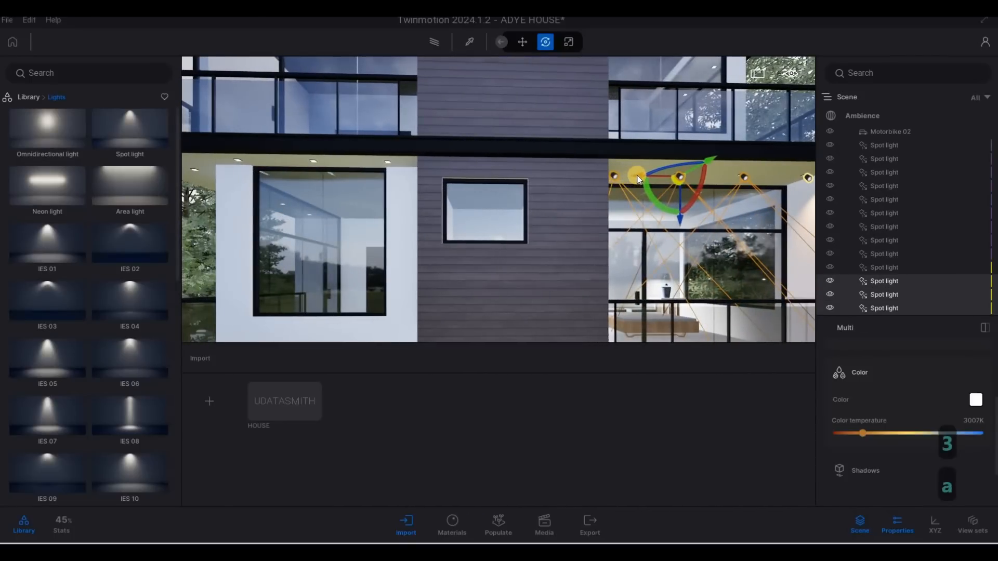
pyautogui.moveTo(441, 172); pyautogui.dragTo(260, 167)
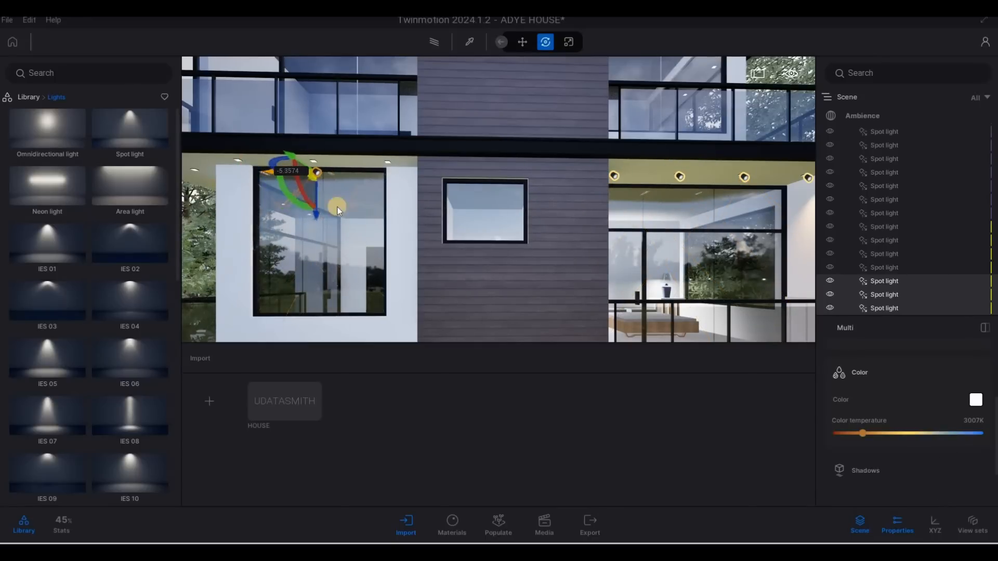
pyautogui.press('a')
pyautogui.press('a')
pyautogui.press('a')
# Select the corner light under the side overhang and reposition it slightly along the ceiling edge
pyautogui.moveTo(403, 228); pyautogui.dragTo(627, 129, button='right')
pyautogui.press('a')
pyautogui.press('a')
pyautogui.press('a')
pyautogui.press('a')
pyautogui.press('a')
pyautogui.press('a')
pyautogui.press('a')
pyautogui.press('a')
pyautogui.press('a')
pyautogui.press('a')
pyautogui.press('a')
pyautogui.moveTo(645, 126); pyautogui.dragTo(672, 183)
pyautogui.press('d')
pyautogui.press('c')
pyautogui.press('d')
pyautogui.press('d')
pyautogui.press('d')
pyautogui.press('d')
pyautogui.press('d')
pyautogui.press('d')
pyautogui.moveTo(556, 163); pyautogui.dragTo(478, 133, button='right')
pyautogui.press('w')
pyautogui.press('d')
pyautogui.moveTo(478, 133); pyautogui.dragTo(494, 170)
pyautogui.press('a')
pyautogui.press('s')
pyautogui.moveTo(494, 170); pyautogui.dragTo(517, 142, button='right')
pyautogui.press('a')
pyautogui.press('d')
pyautogui.press('s')
pyautogui.press('d')
pyautogui.press('d')
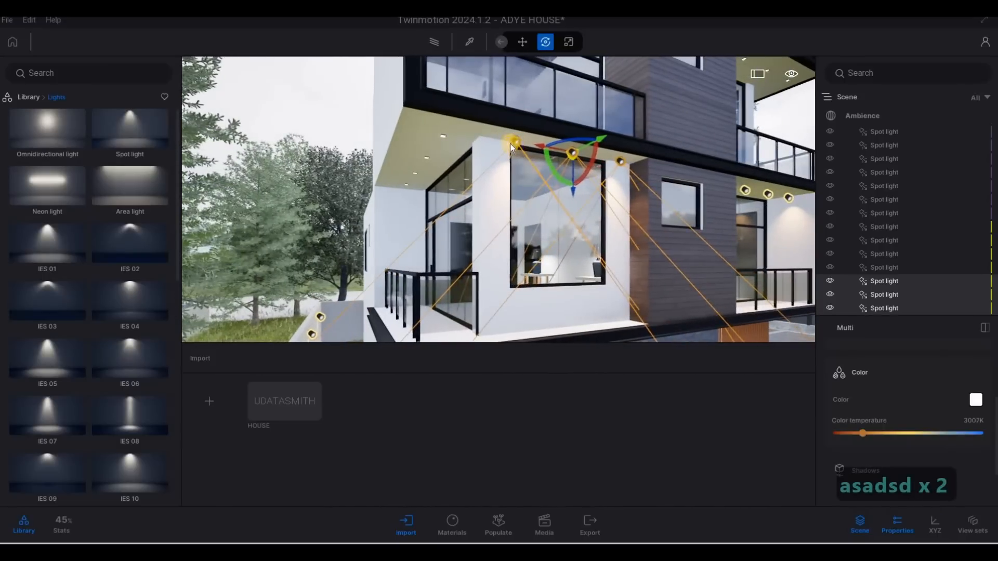
pyautogui.click(512, 143)
pyautogui.keyDown('shift'); pyautogui.moveTo(412, 132); pyautogui.dragTo(414, 125); pyautogui.keyUp('shift')
pyautogui.press('a')
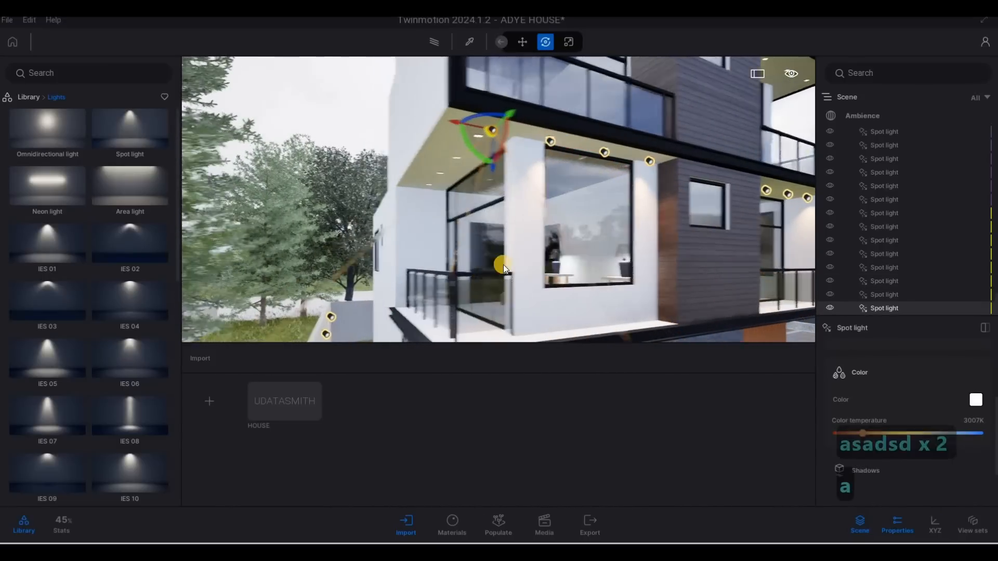
pyautogui.press('w')
pyautogui.moveTo(503, 264); pyautogui.dragTo(618, 129, button='right')
pyautogui.press('a')
pyautogui.press('w')
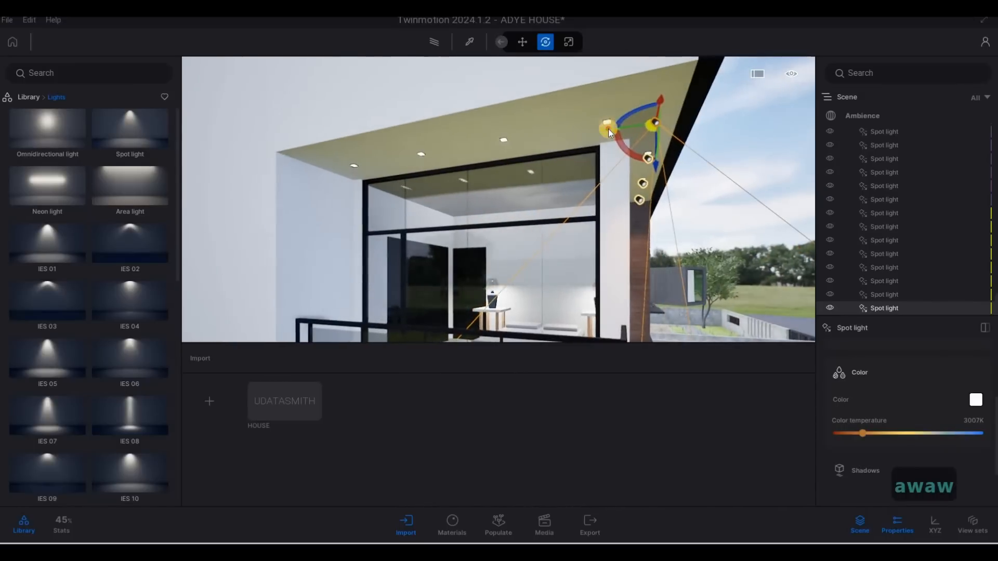
pyautogui.moveTo(607, 129); pyautogui.dragTo(566, 131)
pyautogui.press('w')
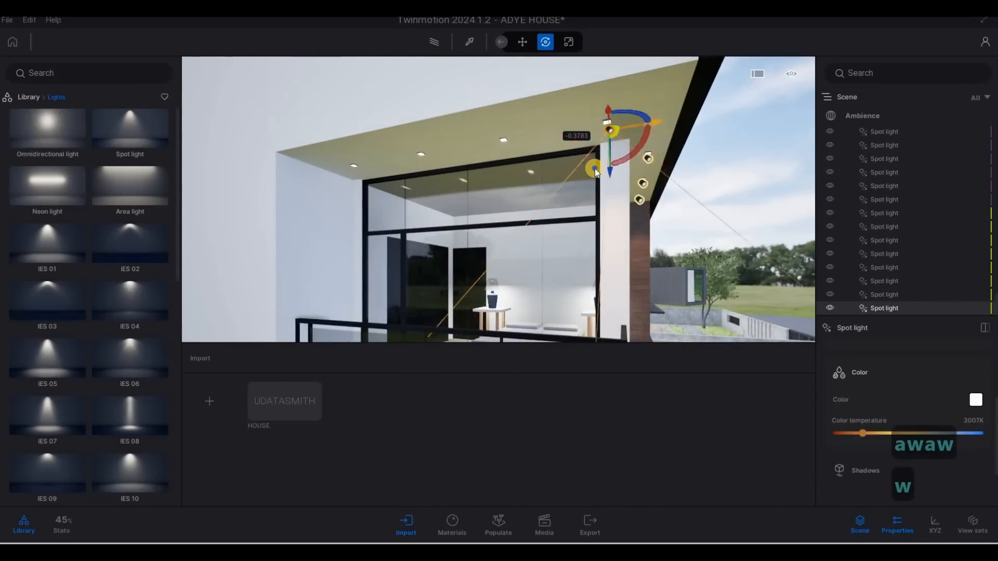
pyautogui.press('d')
pyautogui.moveTo(596, 165); pyautogui.dragTo(543, 99, button='right')
pyautogui.press('s')
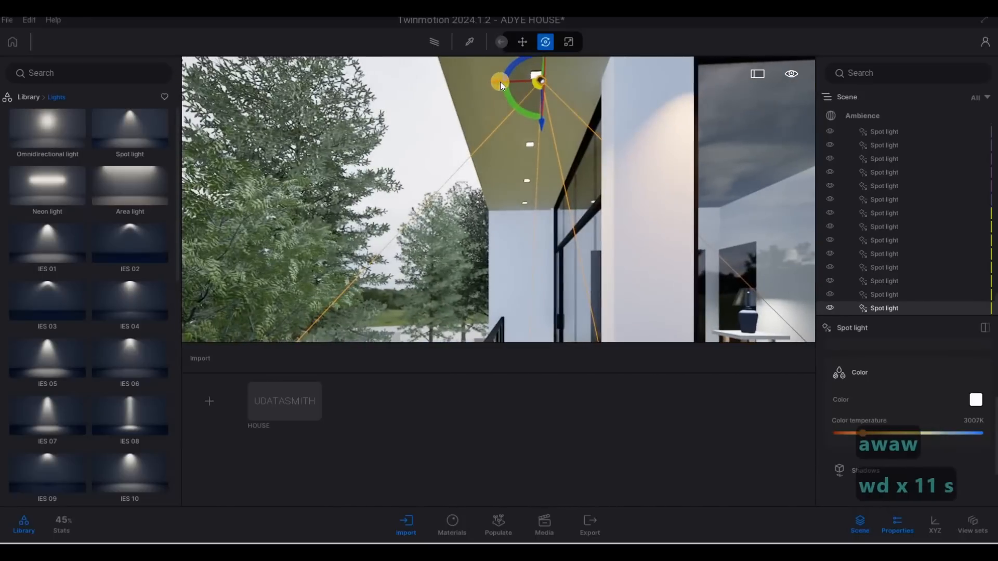
pyautogui.moveTo(495, 81); pyautogui.dragTo(490, 81)
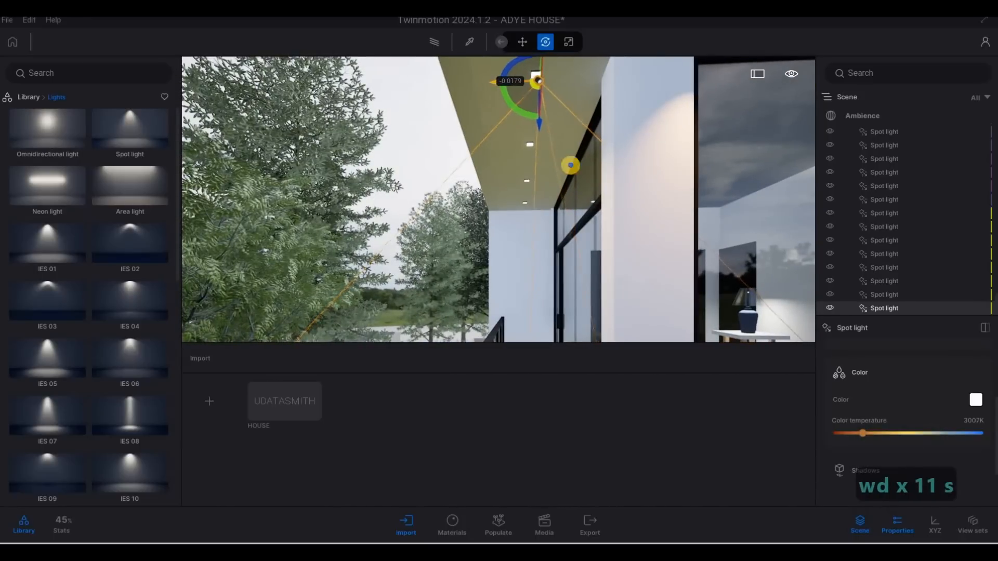
# Copy the side overhang light three times with 1.0 m spacing
pyautogui.press('a')
pyautogui.moveTo(542, 154); pyautogui.dragTo(575, 104, button='right')
pyautogui.press('s')
pyautogui.press('a')
pyautogui.keyDown('alt'); pyautogui.moveTo(494, 186); pyautogui.dragTo(510, 292); pyautogui.keyUp('alt')
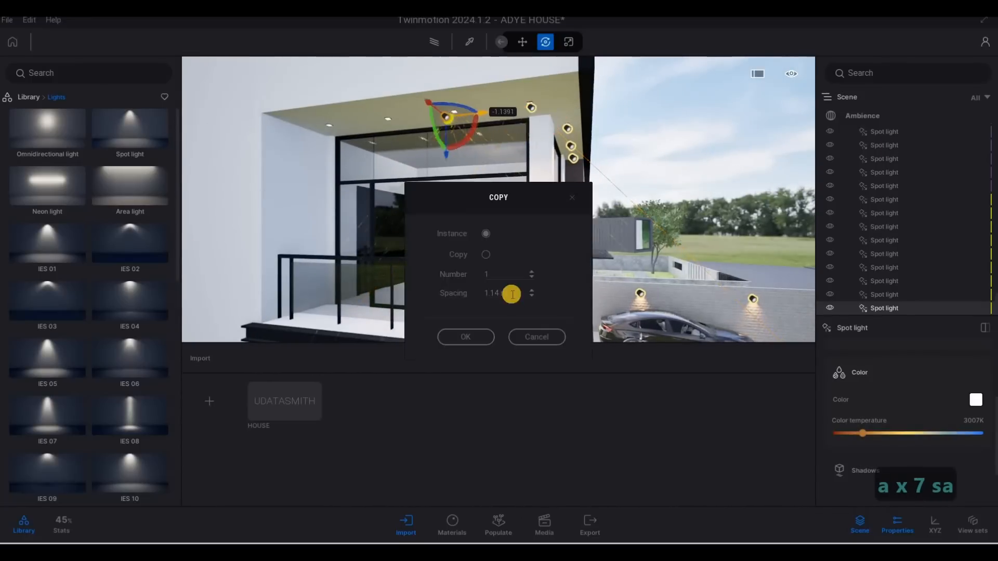
pyautogui.write('1')
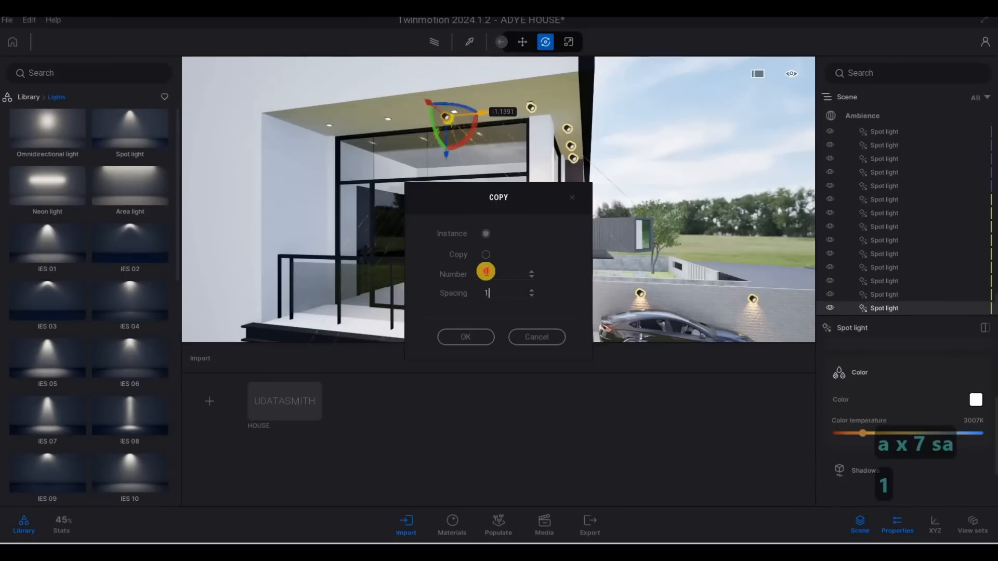
pyautogui.click(486, 273)
pyautogui.write('3')
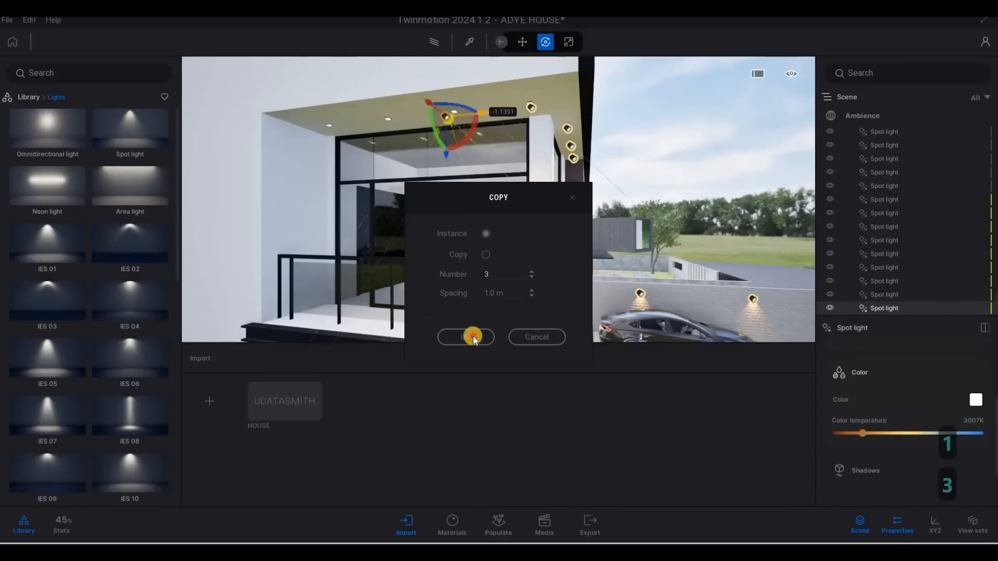
pyautogui.click(470, 337)
# Select the four lights under the middle overhang and copy them straight up to the top floor's overhang ceiling
pyautogui.press('d')
pyautogui.press('d')
pyautogui.press('d')
pyautogui.press('d')
pyautogui.press('d')
pyautogui.press('d')
pyautogui.press('d')
pyautogui.press('d')
pyautogui.press('d')
pyautogui.press('d')
pyautogui.press('d')
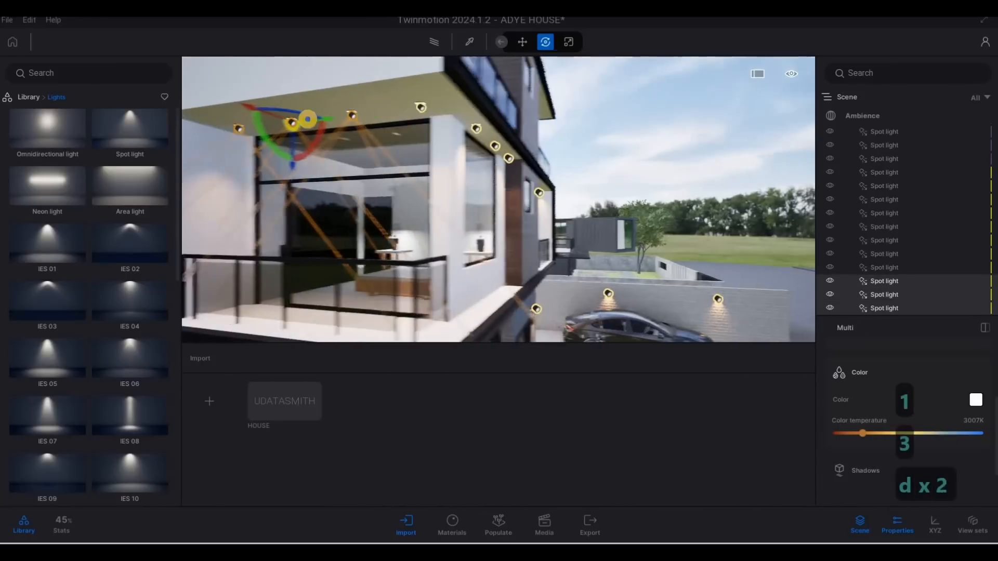
pyautogui.press('q')
pyautogui.press('q')
pyautogui.press('q')
pyautogui.press('q')
pyautogui.press('q')
pyautogui.press('q')
pyautogui.press('d')
pyautogui.press('w')
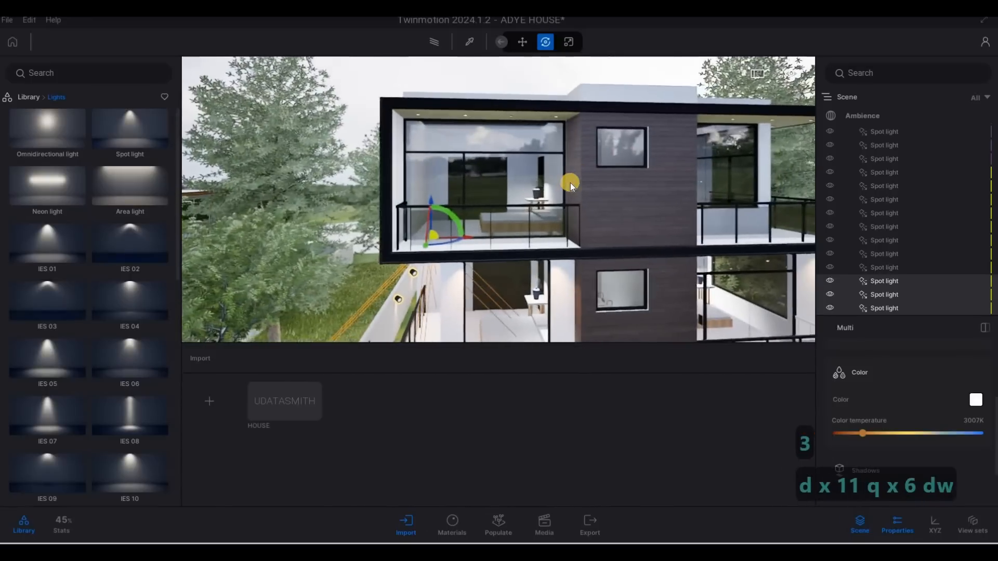
pyautogui.press('e')
pyautogui.click(445, 170)
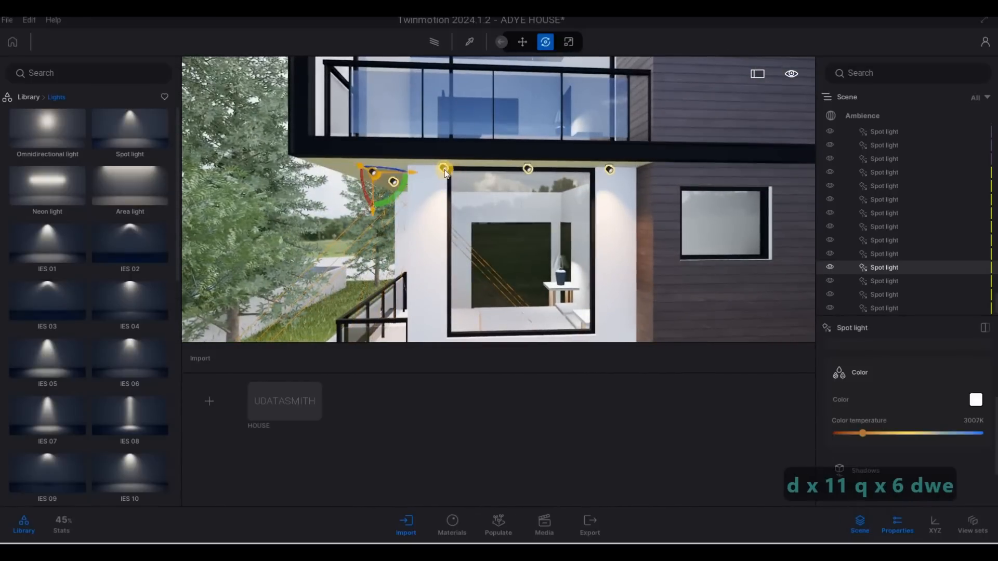
pyautogui.keyDown('ctrl'); pyautogui.click(527, 169); pyautogui.keyUp('ctrl')
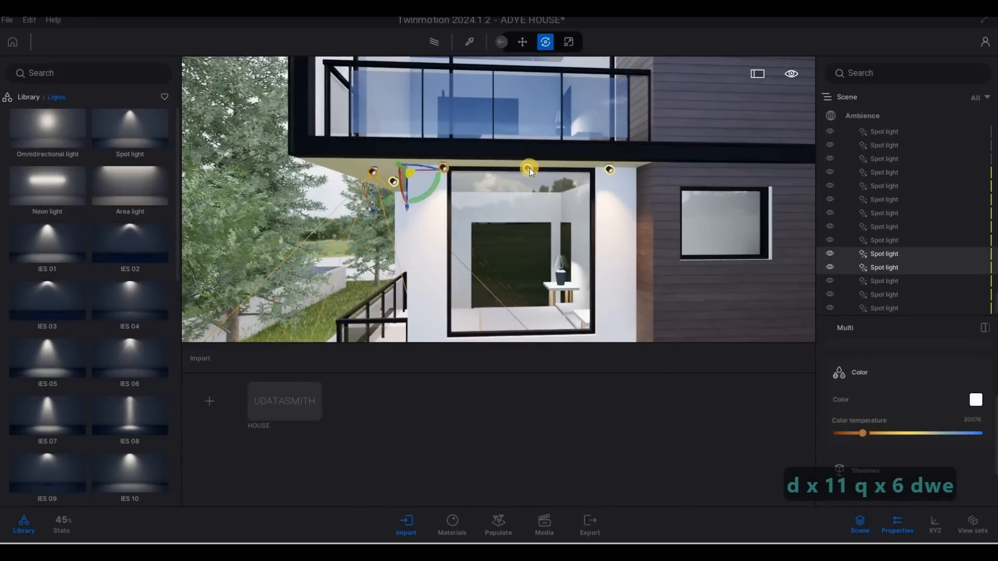
pyautogui.keyDown('ctrl'); pyautogui.click(610, 170); pyautogui.keyUp('ctrl')
pyautogui.keyDown('ctrl'); pyautogui.click(556, 177); pyautogui.keyUp('ctrl')
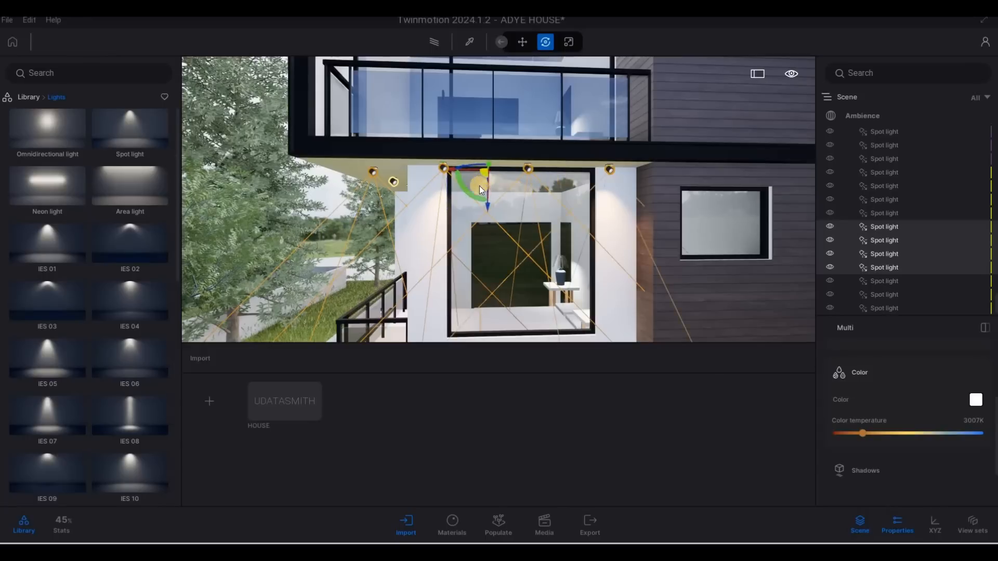
pyautogui.keyDown('alt'); pyautogui.moveTo(488, 207); pyautogui.dragTo(489, 102); pyautogui.keyUp('alt')
pyautogui.click(466, 337)
# Select the four copied lights in the scene list and slide them along the top overhang's ceiling edge
pyautogui.press('a')
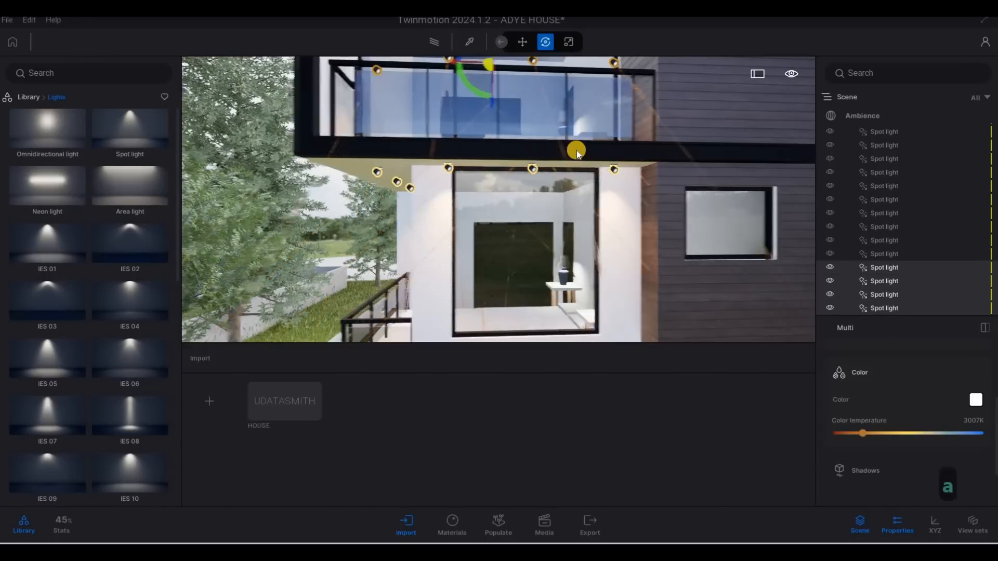
pyautogui.press('w')
pyautogui.press('q')
pyautogui.press('q')
pyautogui.moveTo(576, 151); pyautogui.dragTo(583, 24, button='right')
pyautogui.press('s')
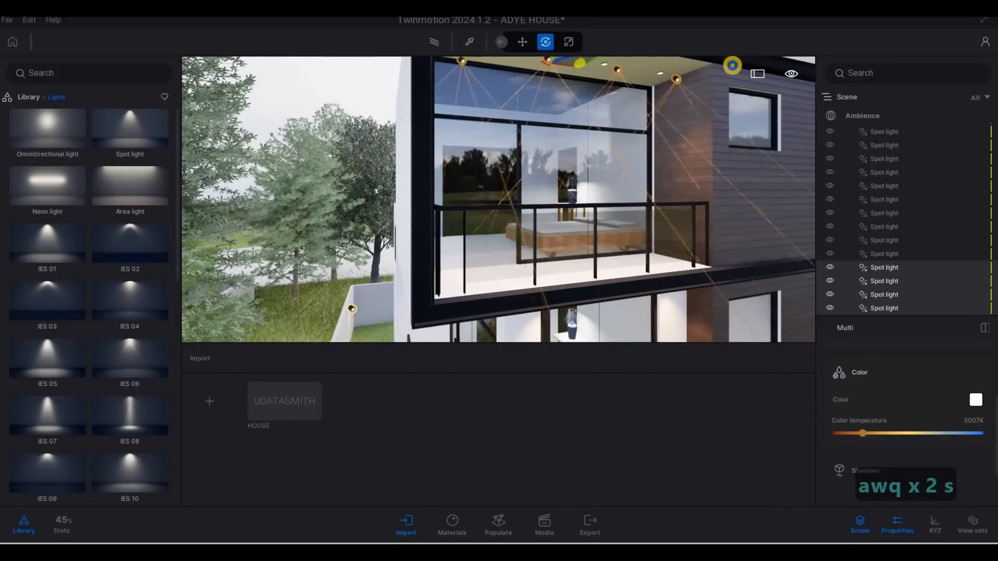
pyautogui.press('w')
pyautogui.press('a')
pyautogui.press('q')
pyautogui.moveTo(612, 130); pyautogui.dragTo(536, 197)
pyautogui.press('w')
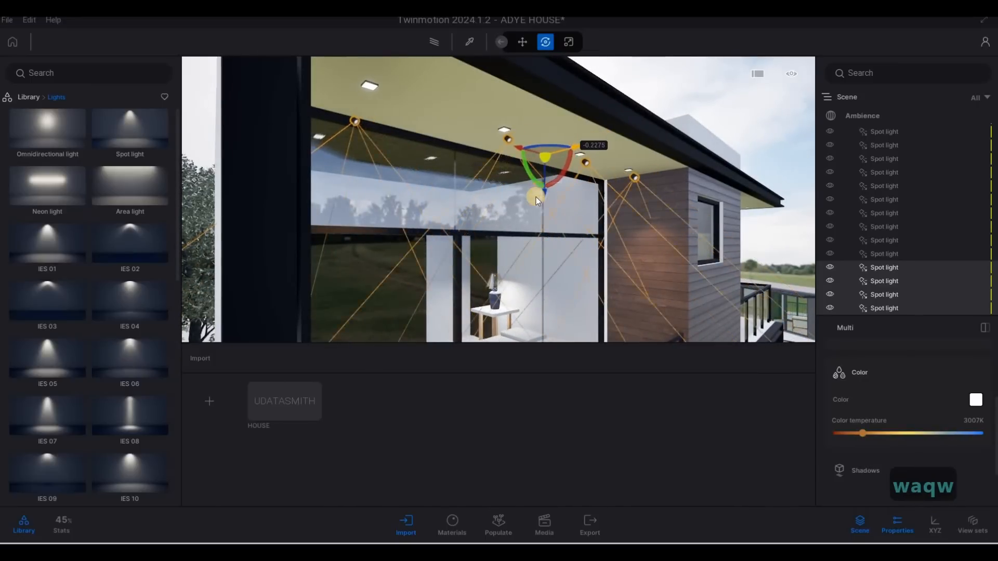
pyautogui.click(505, 149)
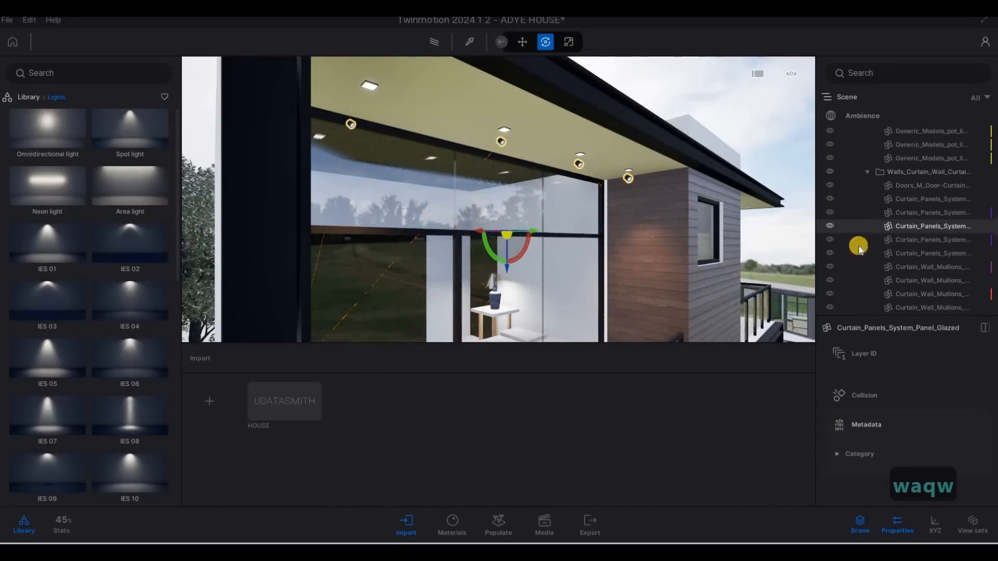
pyautogui.scroll(-3, 855, 270)
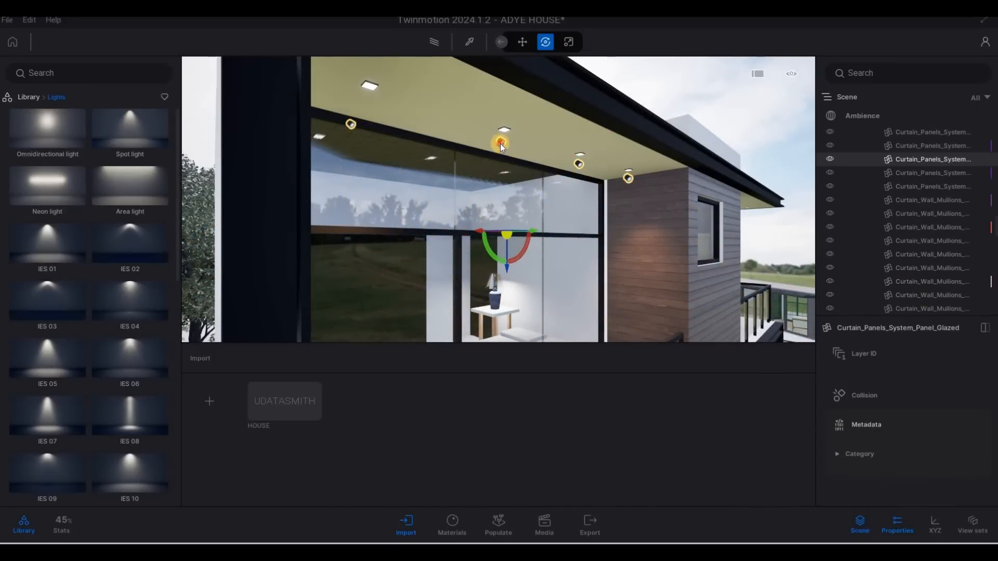
pyautogui.keyDown('ctrl'); pyautogui.click(878, 294); pyautogui.keyUp('ctrl')
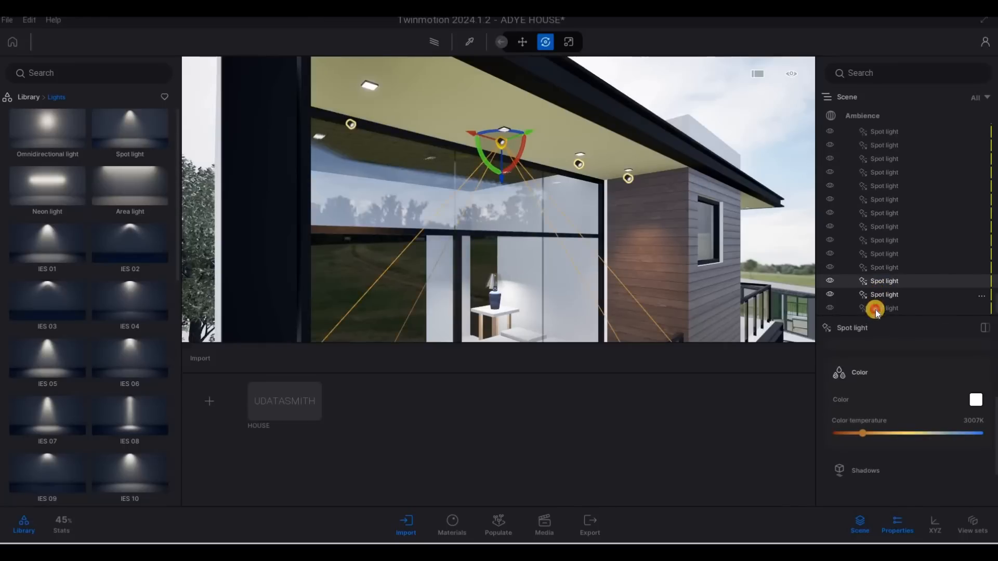
pyautogui.keyDown('ctrl'); pyautogui.click(876, 310); pyautogui.keyUp('ctrl')
pyautogui.keyDown('ctrl'); pyautogui.click(878, 269); pyautogui.keyUp('ctrl')
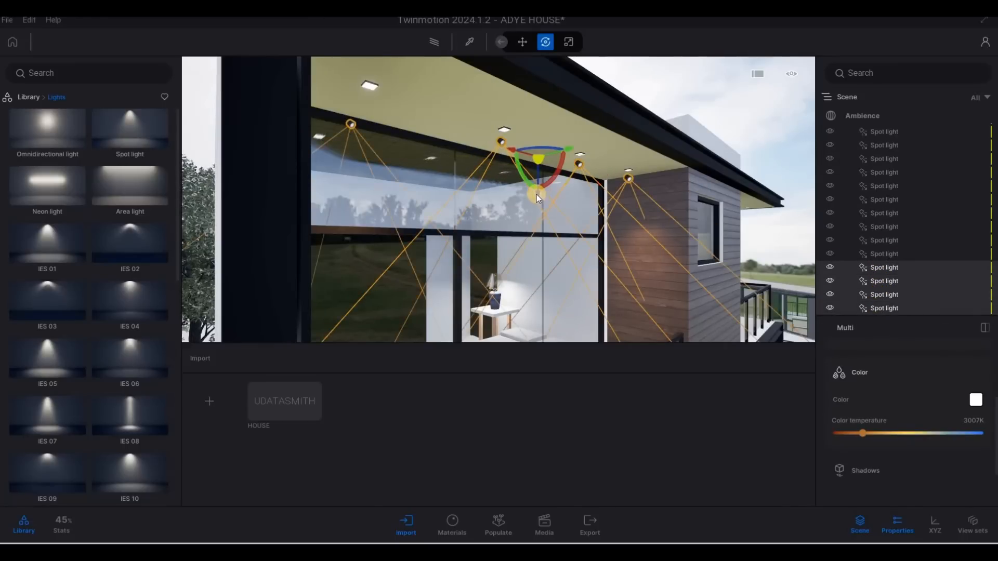
pyautogui.moveTo(537, 195); pyautogui.dragTo(489, 177)
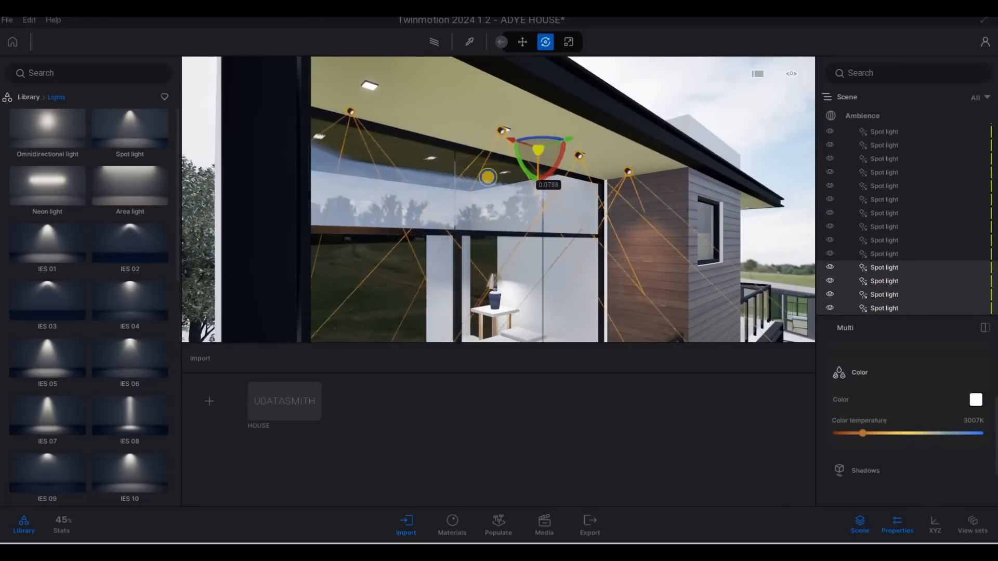
pyautogui.moveTo(488, 177); pyautogui.dragTo(313, 178, button='right')
pyautogui.press('d')
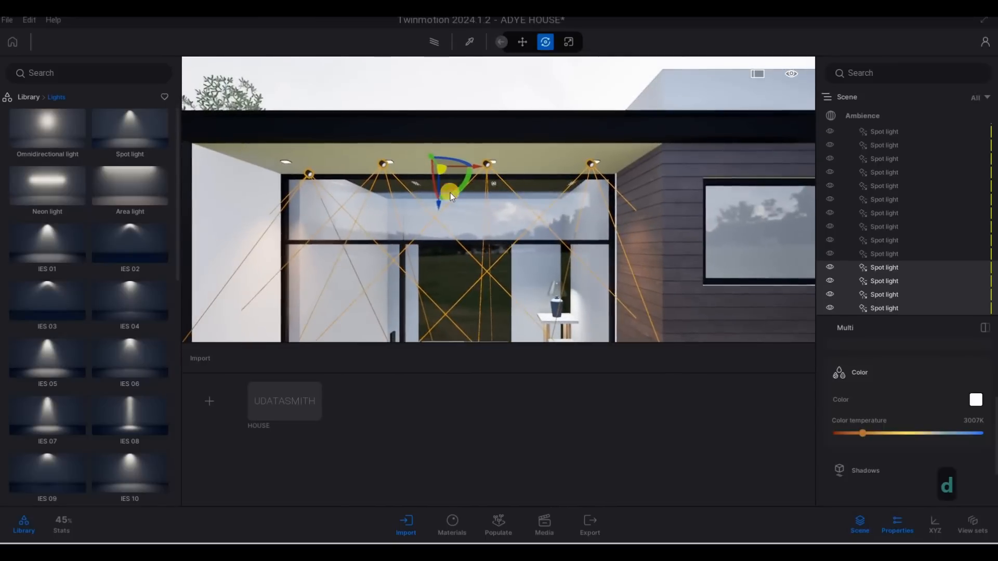
pyautogui.moveTo(474, 171); pyautogui.dragTo(482, 166)
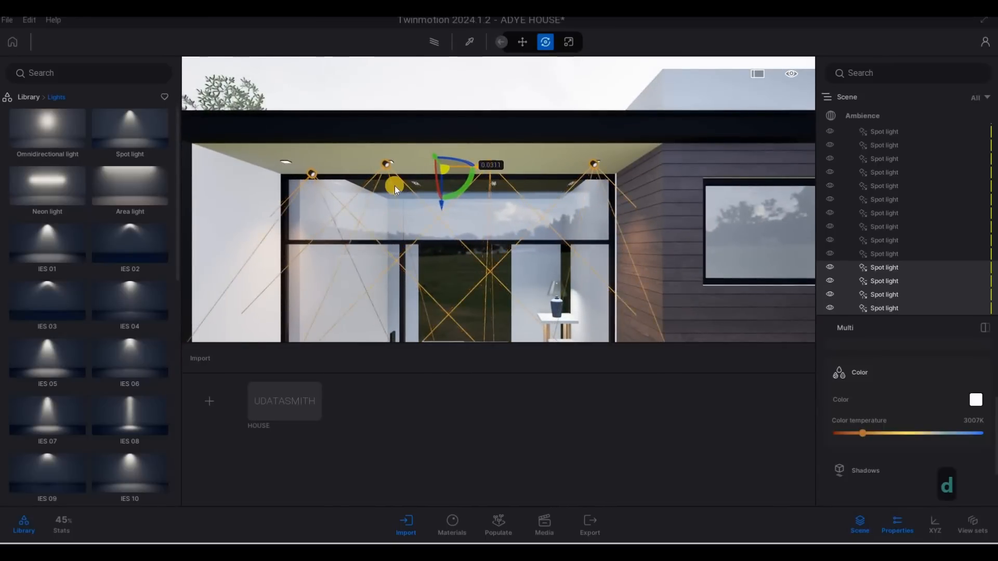
# Select the leftmost light at the corner of the top overhang and delete it
pyautogui.click(310, 179)
pyautogui.moveTo(286, 161); pyautogui.dragTo(298, 169)
pyautogui.press('Delete')
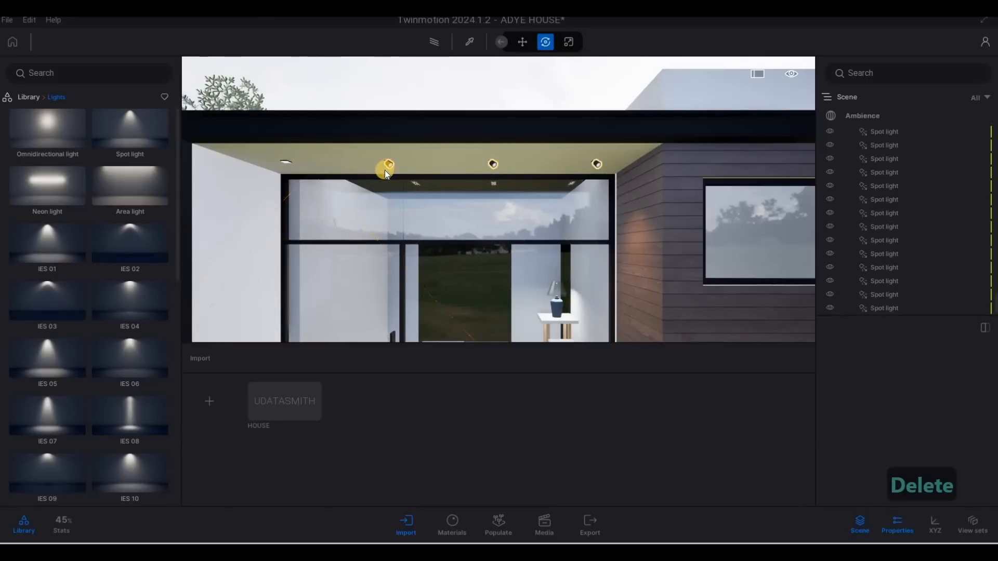
# Copy the next light once toward the corner with 1 m spacing
pyautogui.click(389, 165)
pyautogui.keyDown('alt'); pyautogui.moveTo(430, 169); pyautogui.dragTo(352, 166); pyautogui.keyUp('alt')
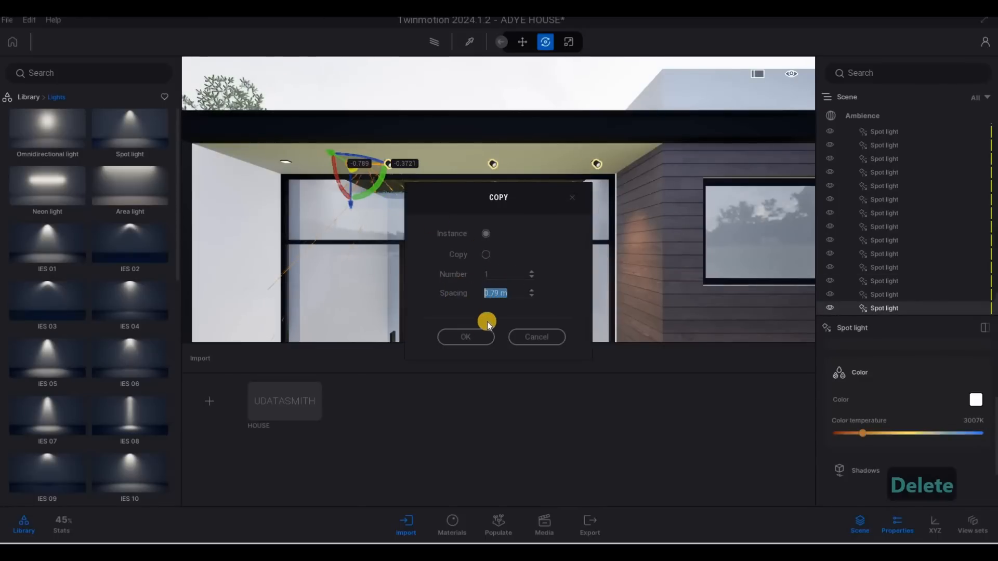
pyautogui.write('1')
pyautogui.click(471, 337)
# Copy a light across to the overhang section above the right-hand window
pyautogui.press('s')
pyautogui.press('d')
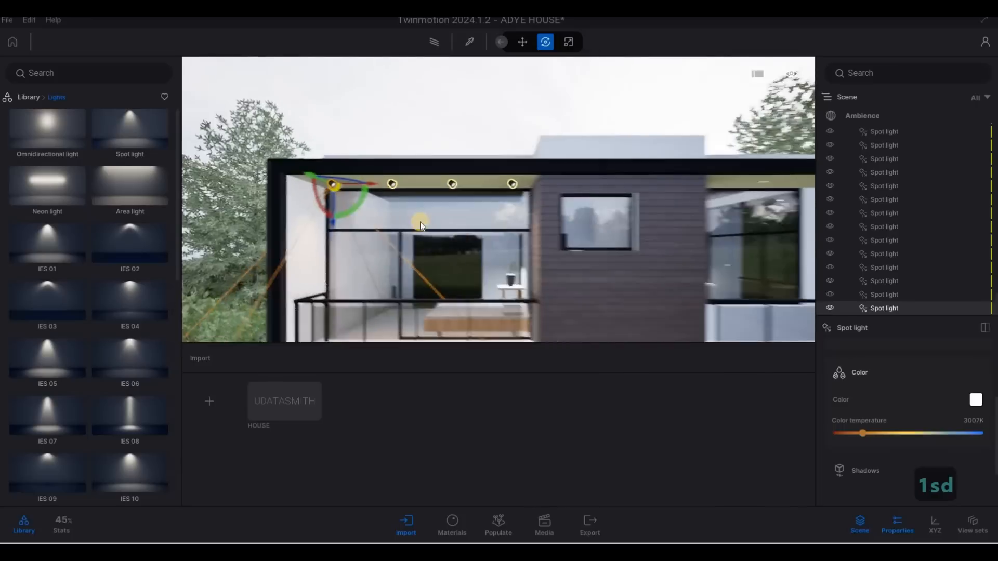
pyautogui.click(364, 186)
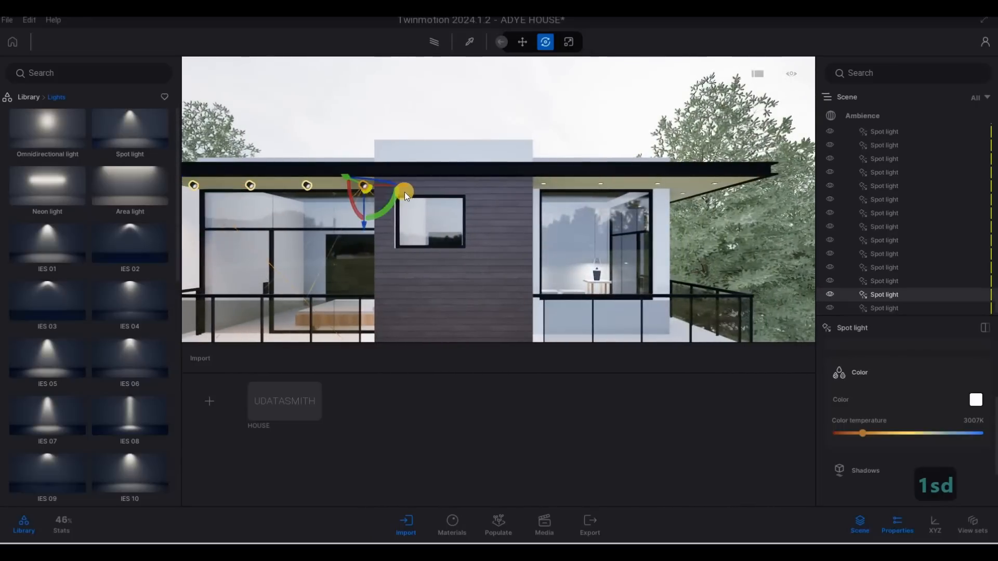
pyautogui.click(547, 265)
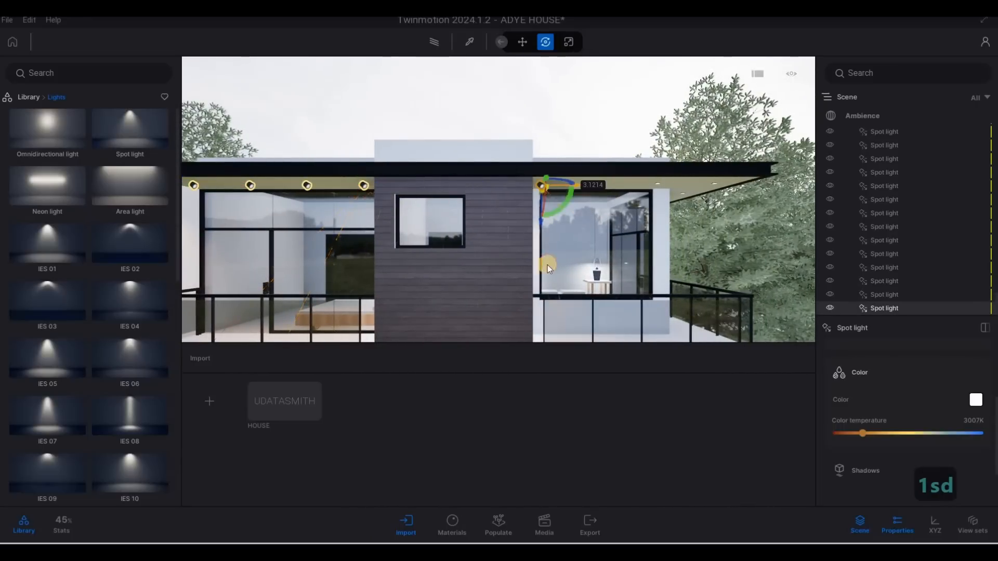
pyautogui.click(475, 334)
# Copy the light above the right window three times along the overhang with 1 m spacing
pyautogui.press('e')
pyautogui.press('w')
pyautogui.moveTo(669, 210); pyautogui.dragTo(474, 152, button='right')
pyautogui.press('d')
pyautogui.press('q')
pyautogui.press('w')
pyautogui.press('w')
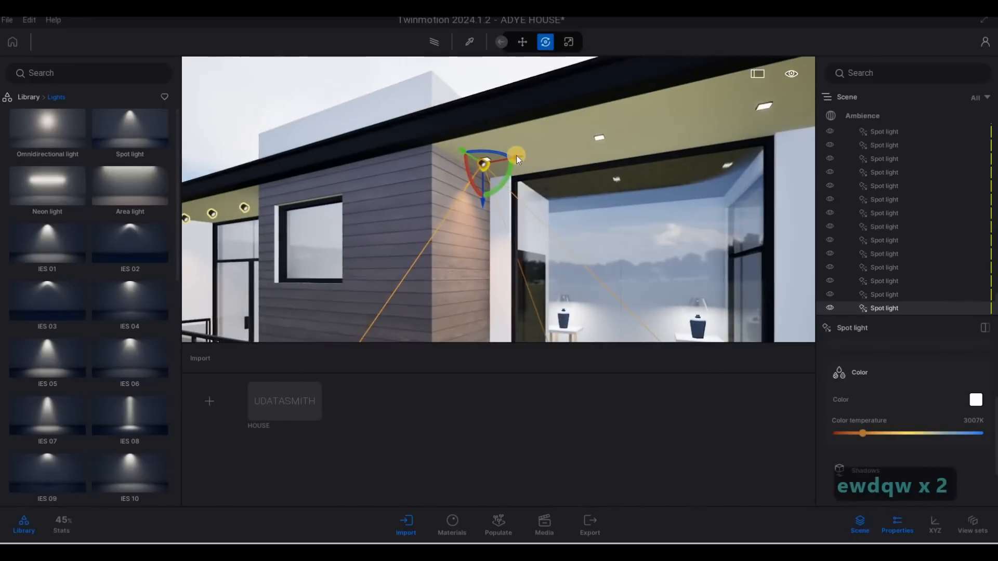
pyautogui.moveTo(518, 155); pyautogui.dragTo(774, 193)
pyautogui.press('a')
pyautogui.moveTo(774, 193); pyautogui.dragTo(470, 170, button='right')
pyautogui.press('s')
pyautogui.press('d')
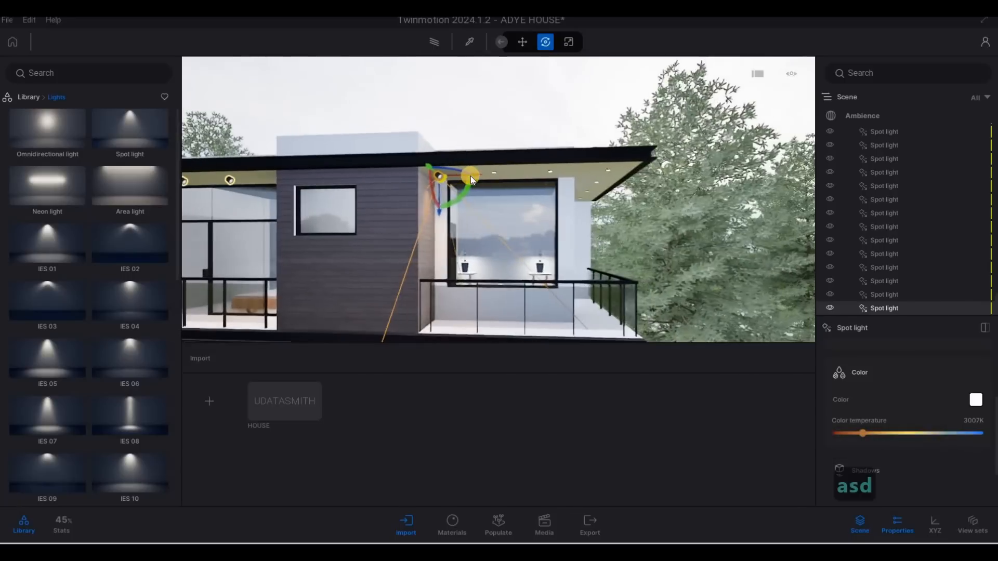
pyautogui.keyDown('shift'); pyautogui.moveTo(472, 177); pyautogui.dragTo(545, 179); pyautogui.keyUp('shift')
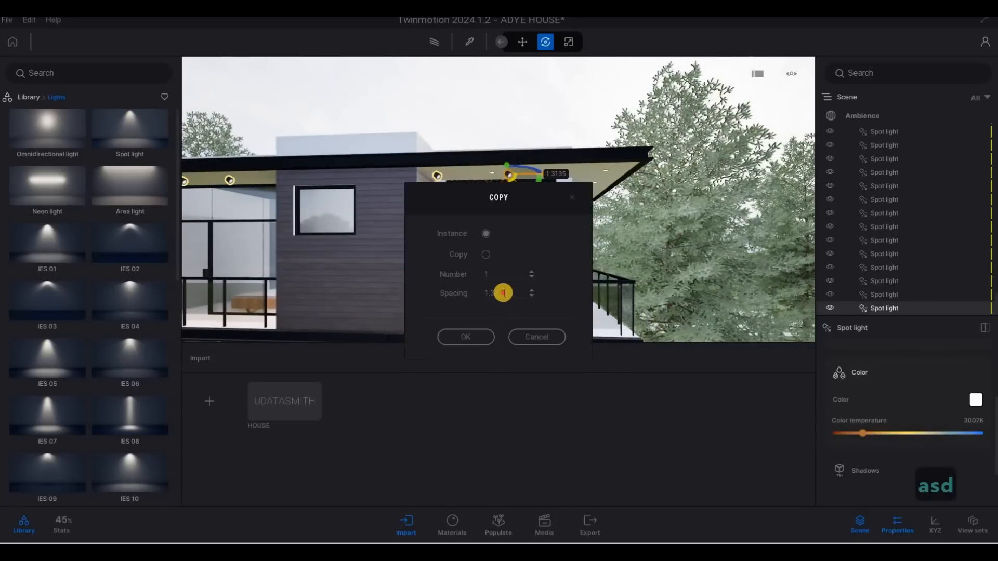
pyautogui.moveTo(510, 294); pyautogui.dragTo(454, 294)
pyautogui.write('1')
pyautogui.moveTo(502, 271); pyautogui.dragTo(465, 279)
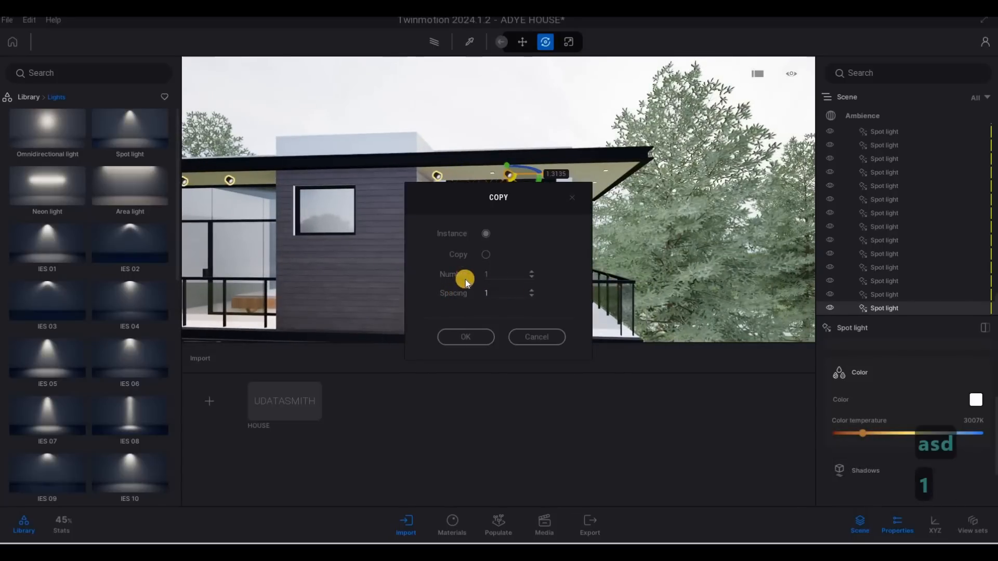
pyautogui.write('3')
pyautogui.click(481, 337)
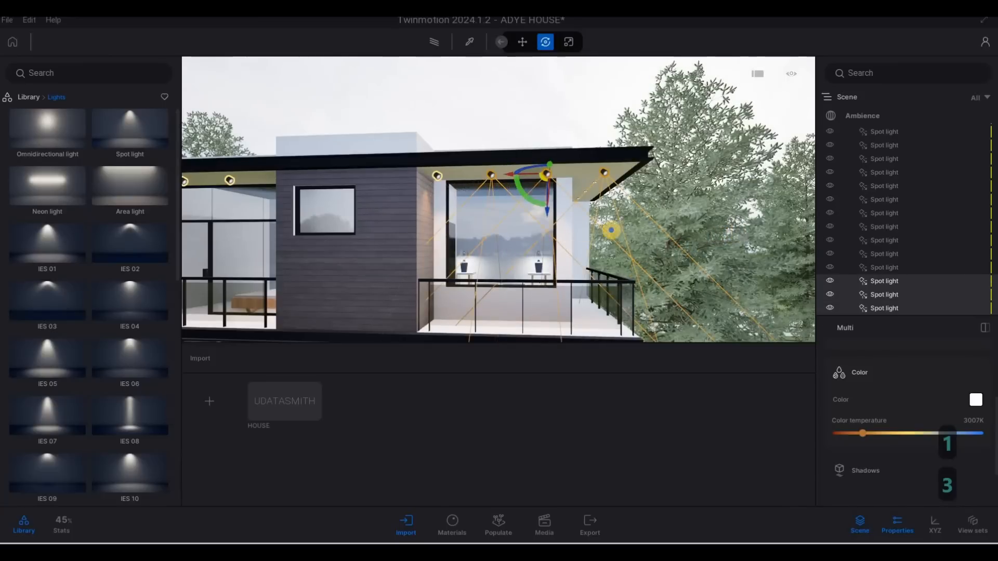
# Copy the corner light under the front overhang three times along the ceiling with 1 m spacing
pyautogui.press('d')
pyautogui.press('d')
pyautogui.press('d')
pyautogui.press('w')
pyautogui.press('q')
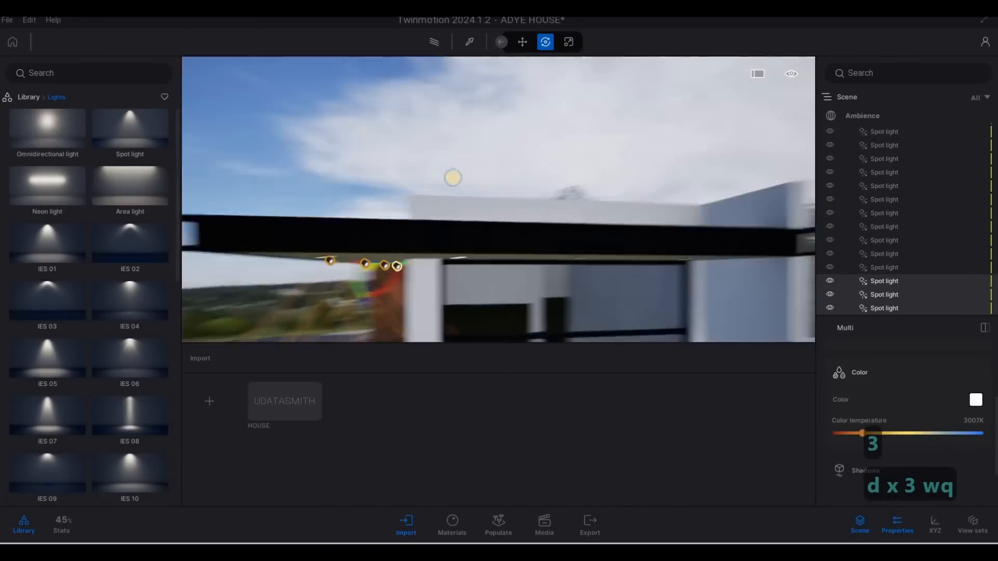
pyautogui.press('e')
pyautogui.press('a')
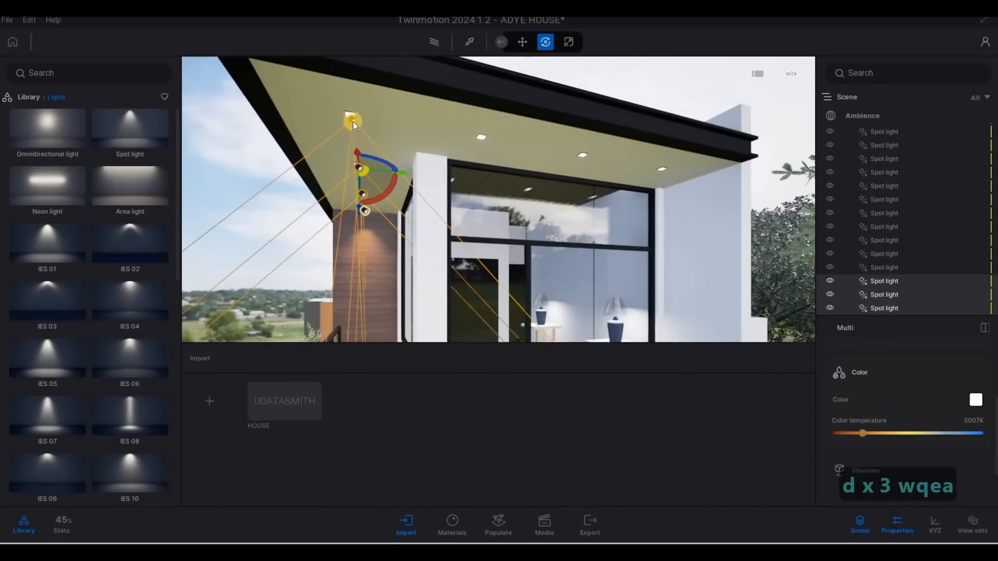
pyautogui.click(353, 120)
pyautogui.keyDown('shift'); pyautogui.moveTo(397, 128); pyautogui.dragTo(509, 148); pyautogui.keyUp('shift')
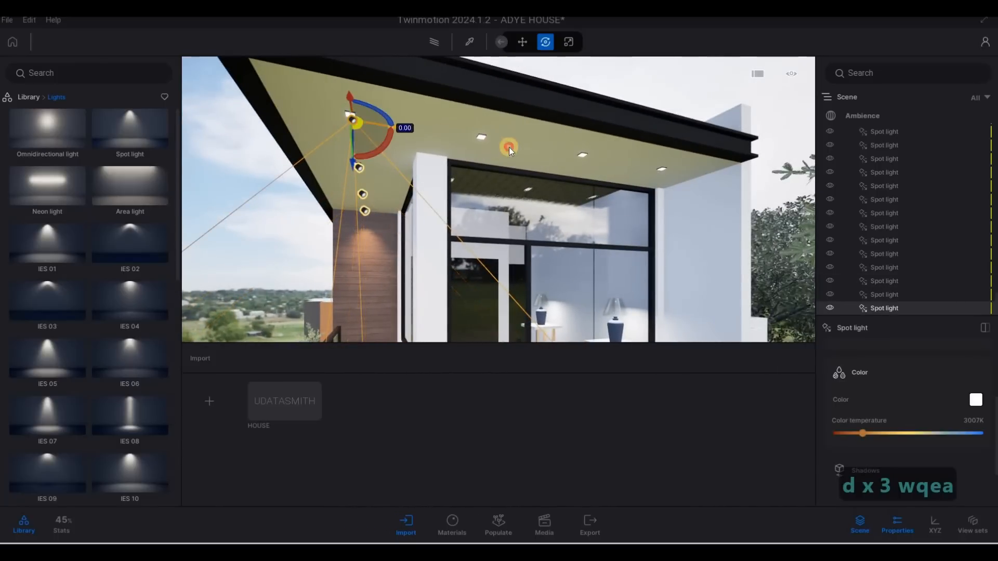
pyautogui.moveTo(517, 290); pyautogui.dragTo(458, 290)
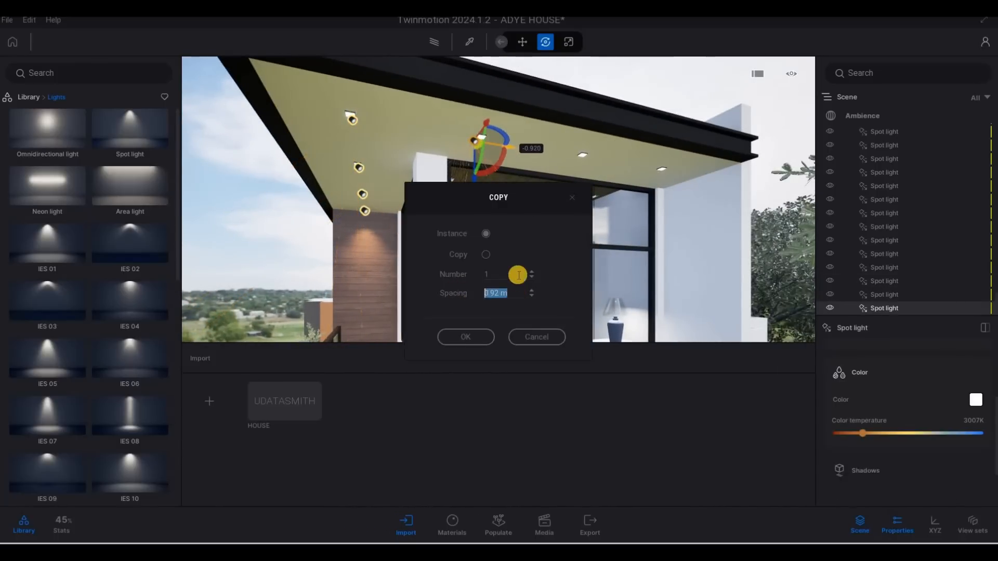
pyautogui.press('q')
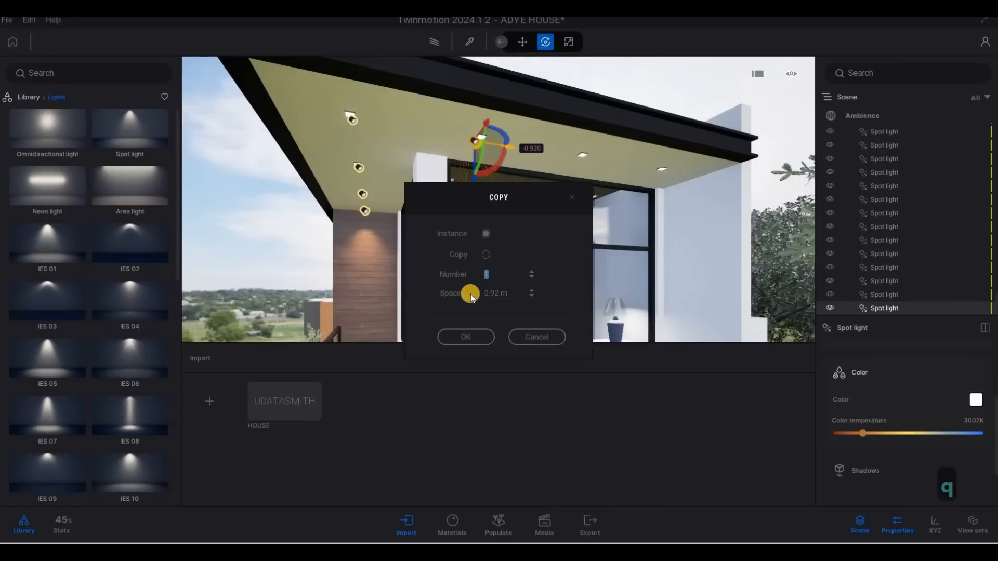
pyautogui.write('1.')
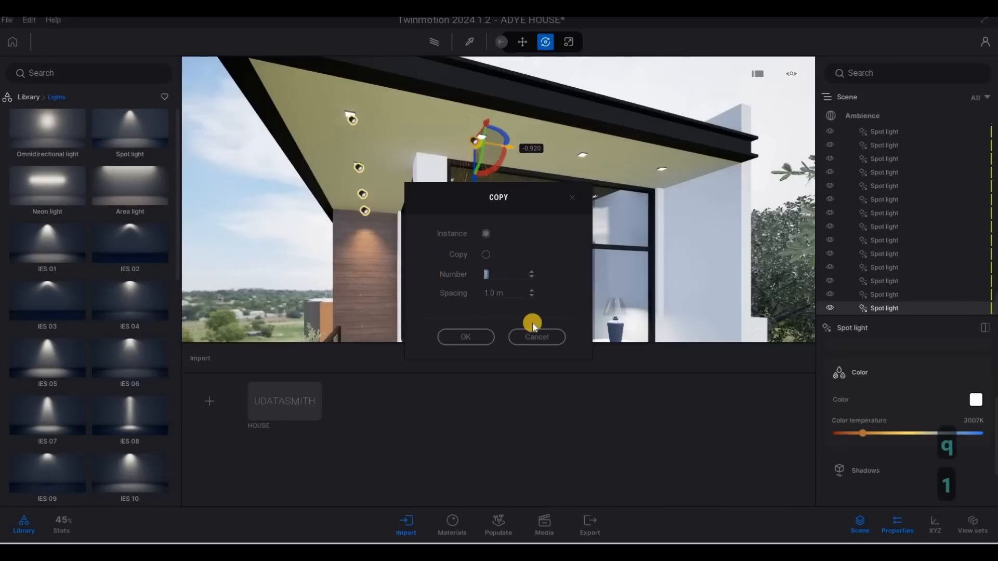
pyautogui.write('3')
pyautogui.click(481, 337)
# Review the lit facade from the front, deselect the lights and open the Ambience settings
pyautogui.press('a')
pyautogui.press('a')
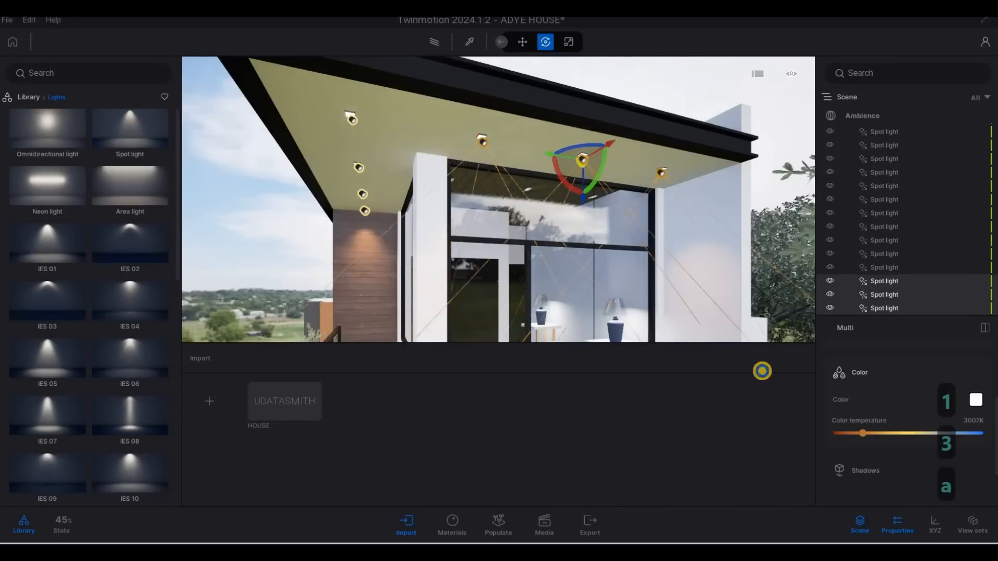
pyautogui.press('a')
pyautogui.press('a')
pyautogui.press('a')
pyautogui.press('a')
pyautogui.press('s')
pyautogui.press('s')
pyautogui.press('s')
pyautogui.press('e')
pyautogui.press('e')
pyautogui.press('e')
pyautogui.press('e')
pyautogui.press('e')
pyautogui.press('e')
pyautogui.press('e')
pyautogui.press('e')
pyautogui.press('e')
pyautogui.press('e')
pyautogui.press('e')
pyautogui.press('e')
pyautogui.press('e')
pyautogui.press('e')
pyautogui.press('e')
pyautogui.press('e')
pyautogui.press('e')
pyautogui.press('e')
pyautogui.press('e')
pyautogui.press('e')
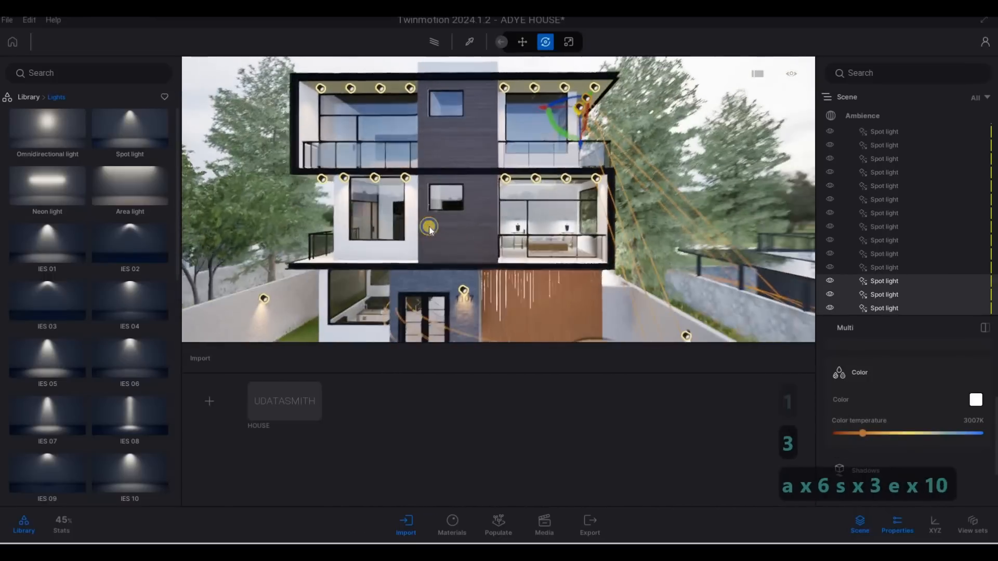
pyautogui.press('Escape')
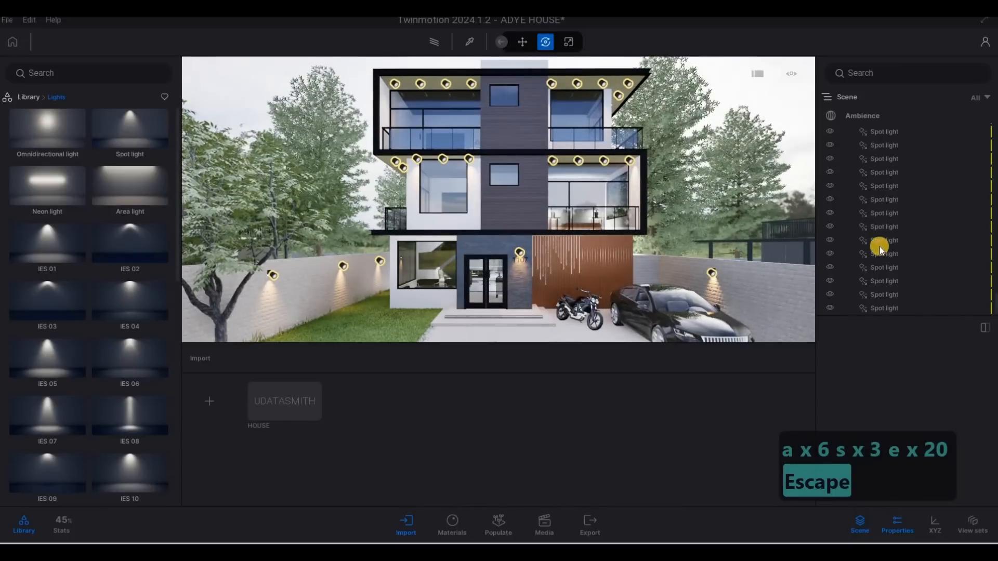
pyautogui.click(863, 117)
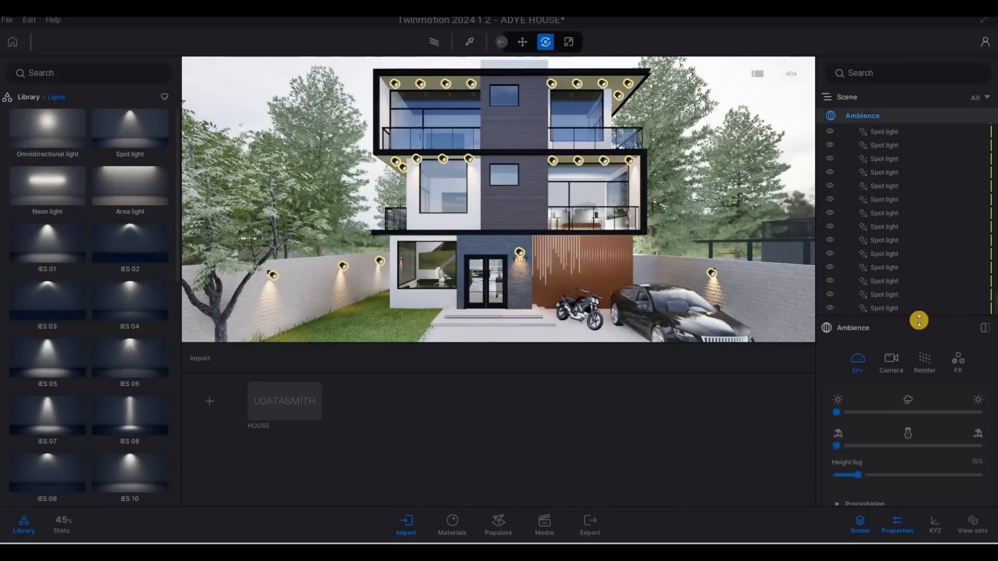
# Open the Render settings of the Ambience and set the render quality to Low
pyautogui.click(930, 373)
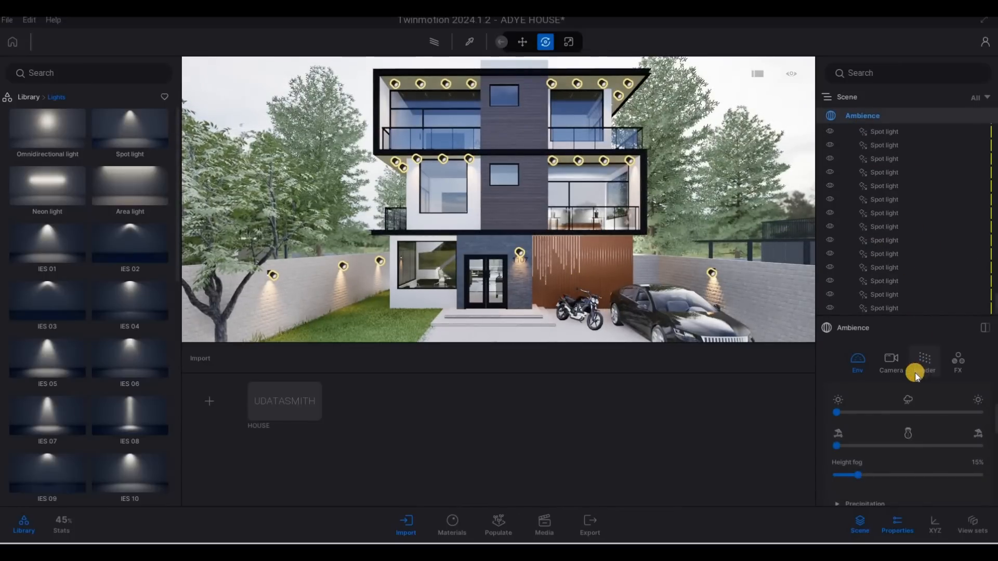
pyautogui.scroll(-1, 918, 413)
pyautogui.scroll(2, 917, 412)
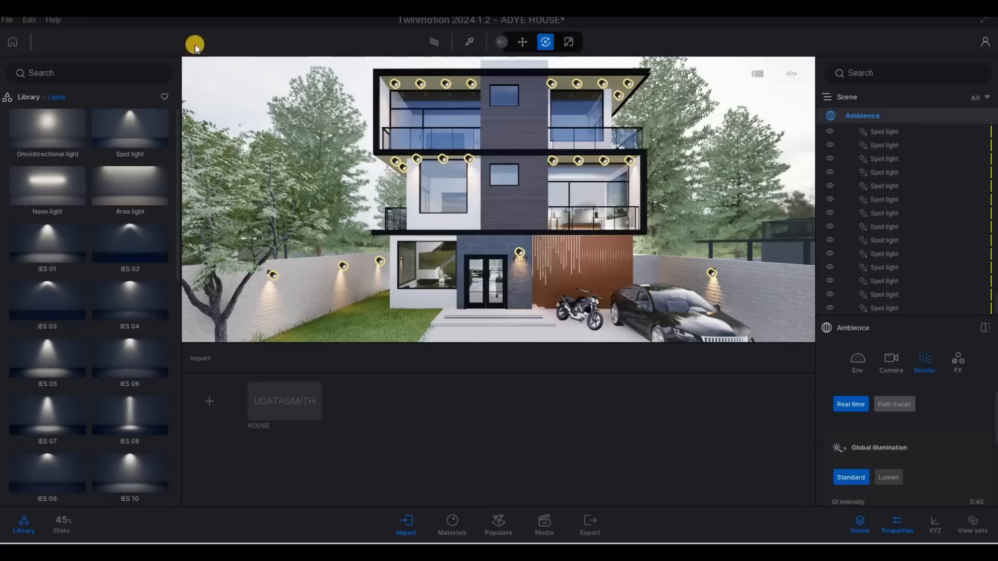
pyautogui.press('a')
pyautogui.press('F1')
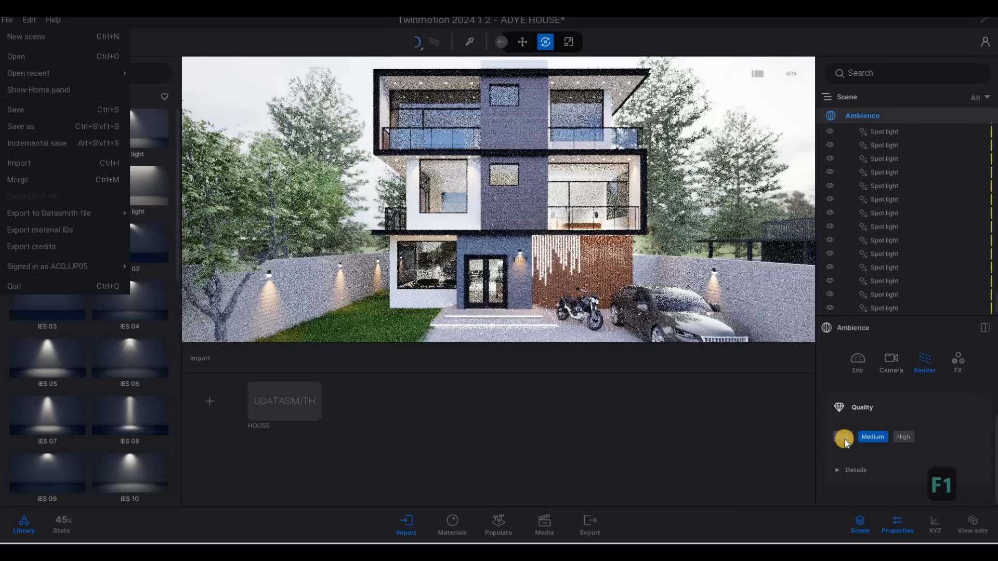
pyautogui.click(843, 437)
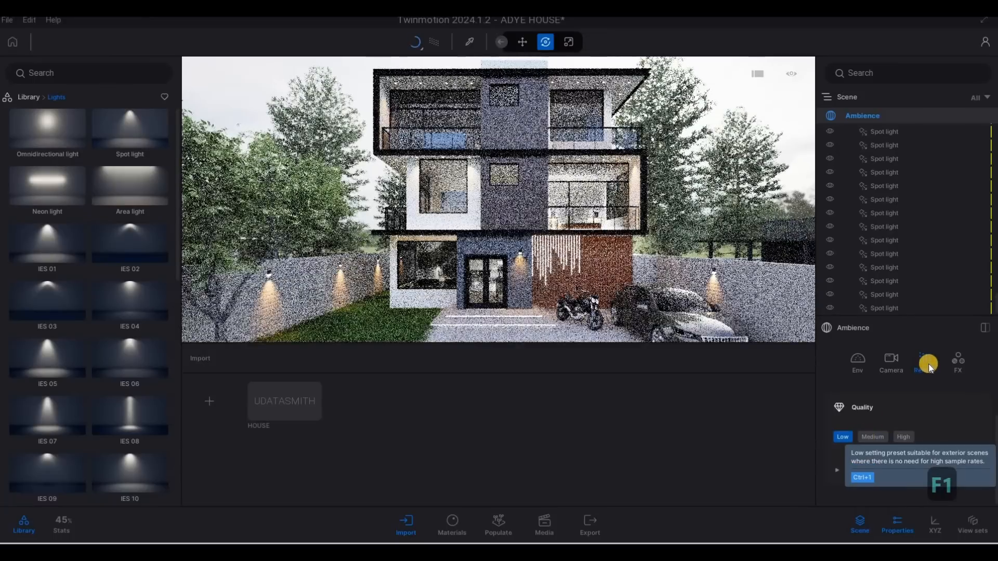
# Switch the global illumination mode from Standard to Lumen
pyautogui.click(442, 48)
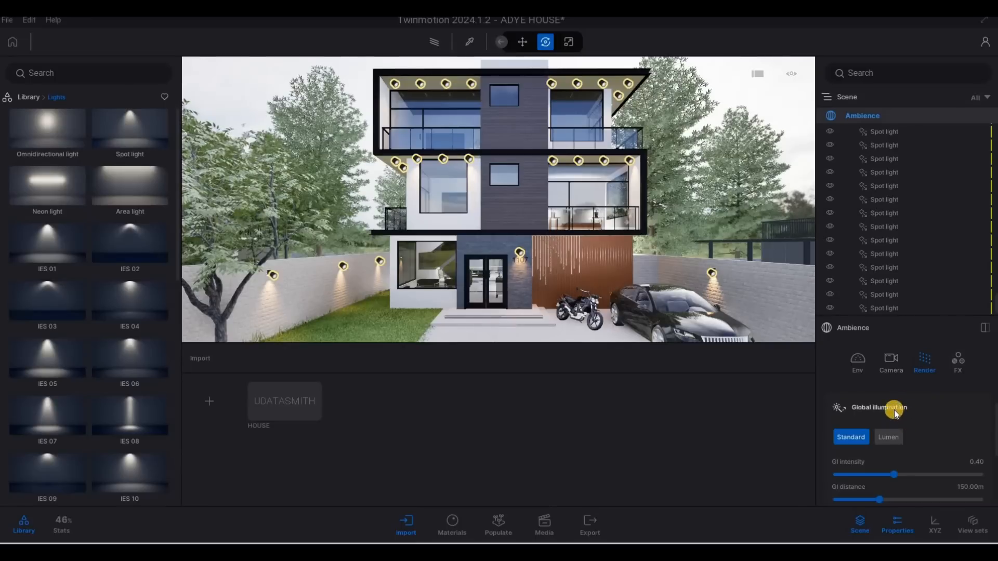
pyautogui.scroll(-1, 894, 411)
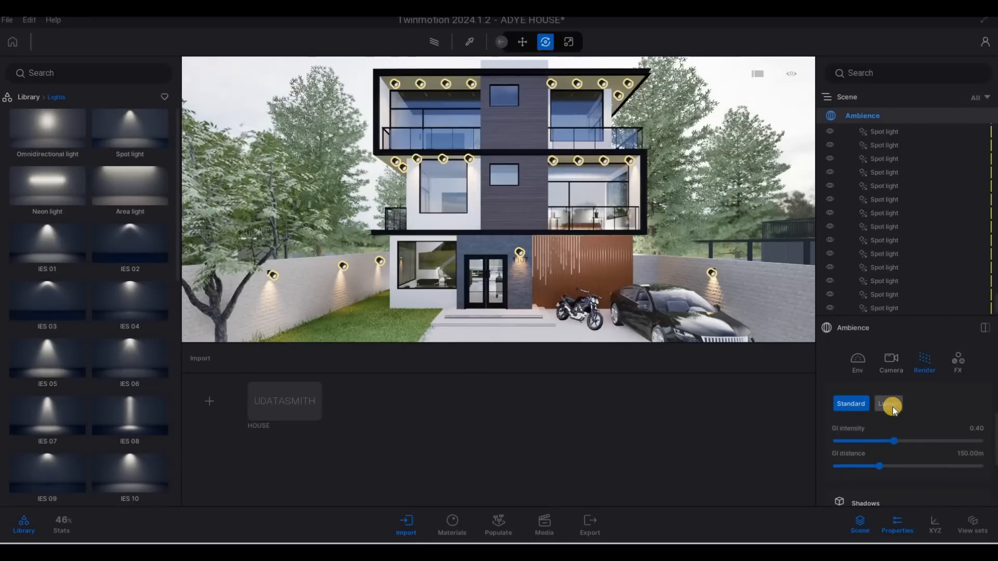
pyautogui.click(891, 404)
# Save the project
pyautogui.click(7, 20)
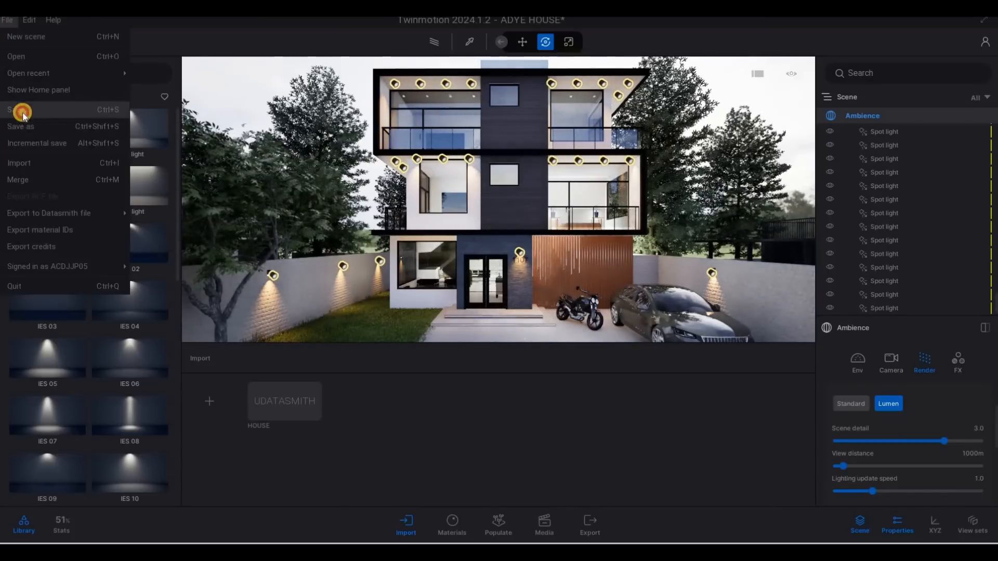
pyautogui.click(23, 112)
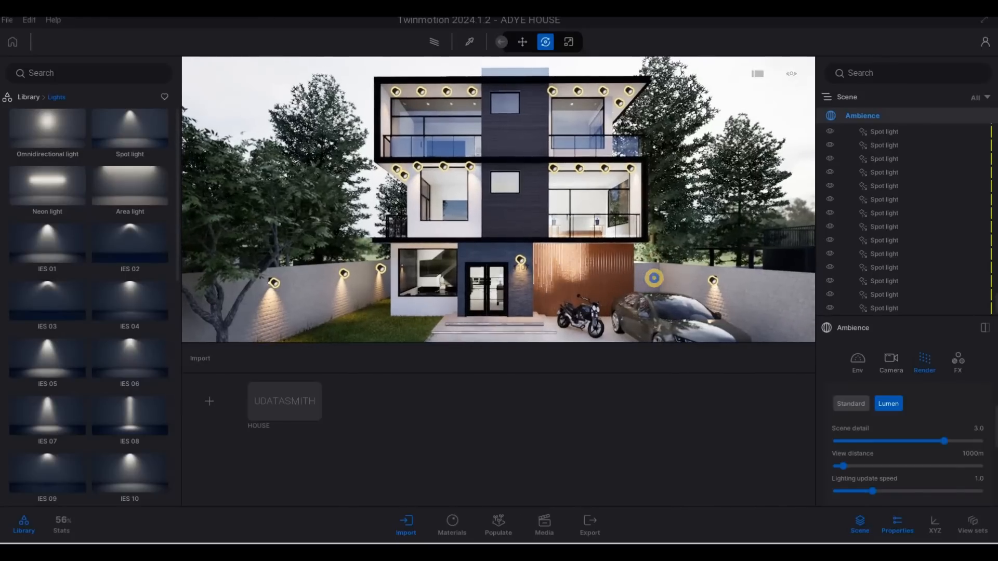
# Walk the camera around the front of the house to review the lit walls and facade
pyautogui.press('s')
pyautogui.press('a')
pyautogui.press('d')
pyautogui.press('a')
pyautogui.press('s')
pyautogui.press('d')
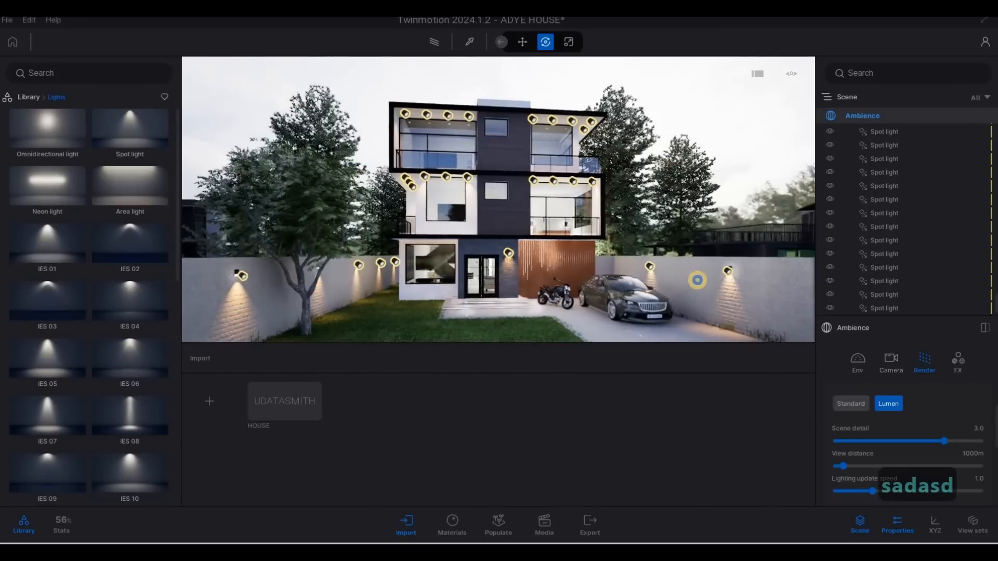
pyautogui.press('a')
pyautogui.press('s')
pyautogui.press('e')
pyautogui.press('d')
pyautogui.press('q')
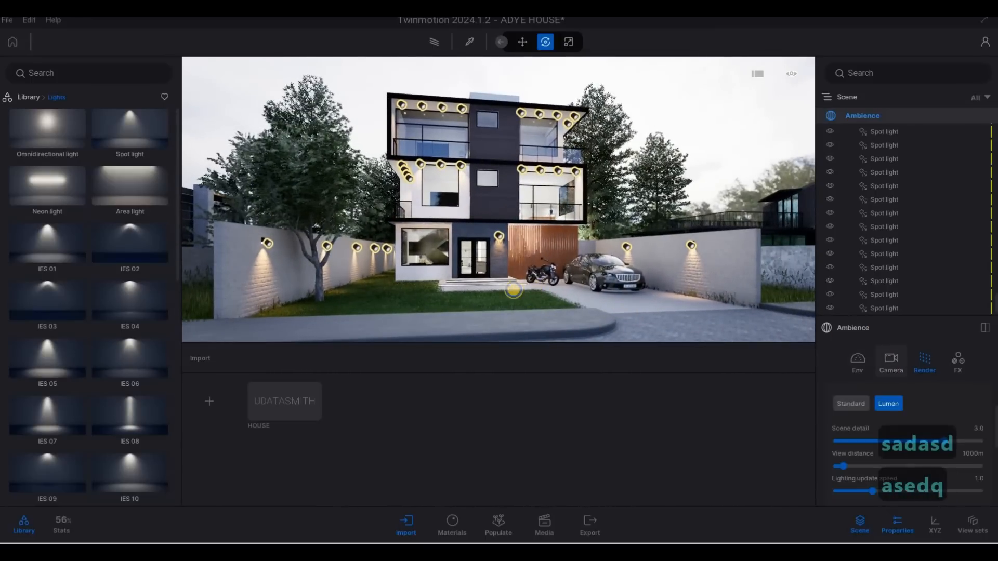
pyautogui.press('s')
pyautogui.press('d')
pyautogui.press('s')
pyautogui.press('d')
pyautogui.press('s')
pyautogui.press('d')
pyautogui.press('s')
pyautogui.press('d')
pyautogui.press('s')
pyautogui.press('d')
pyautogui.press('s')
pyautogui.press('d')
pyautogui.press('s')
pyautogui.press('d')
pyautogui.press('a')
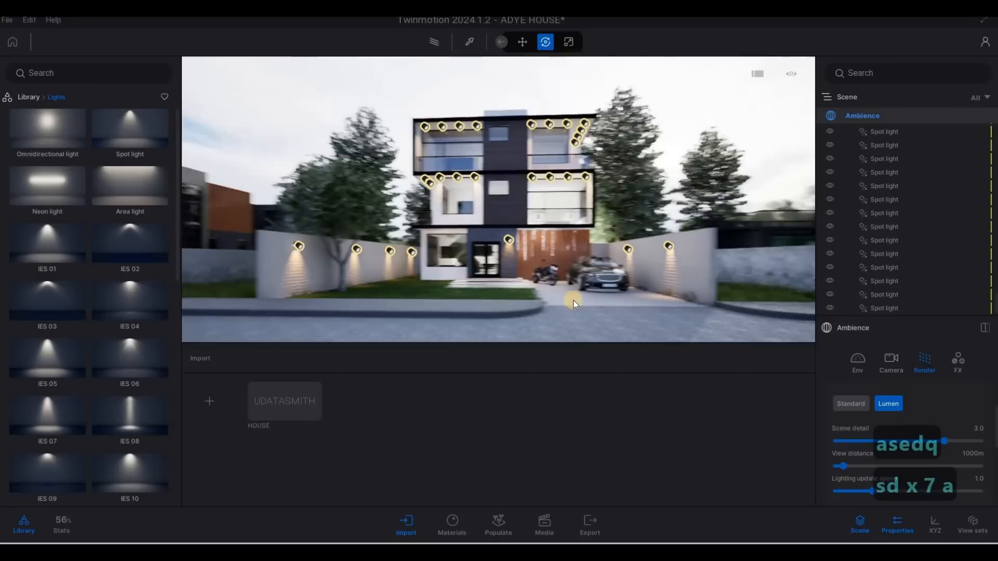
pyautogui.press('a')
pyautogui.press('w')
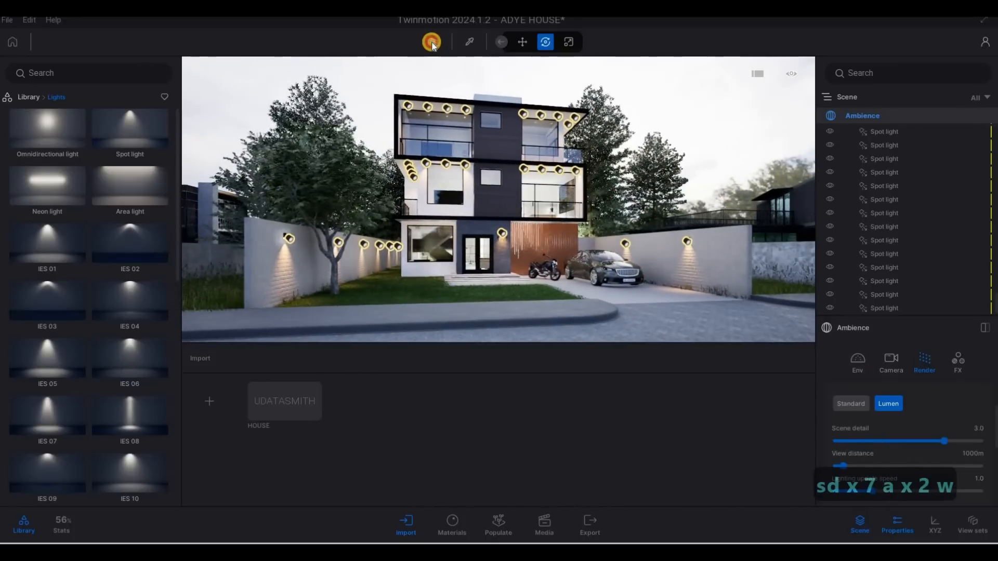
# Turn on the realistic viewport preview and move the camera to view the house from the street
pyautogui.click(434, 42)
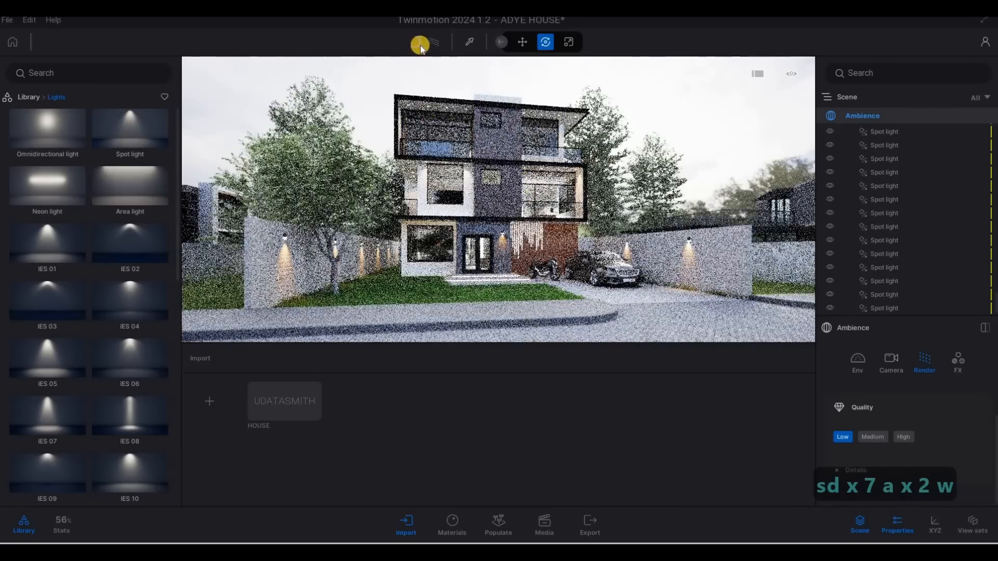
pyautogui.click(420, 45)
pyautogui.click(578, 175)
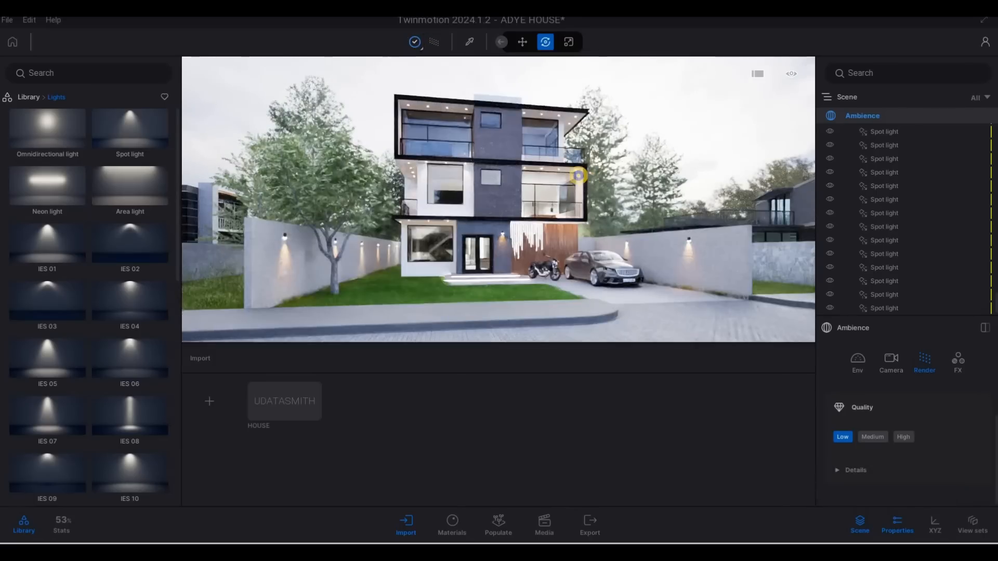
pyautogui.press('a')
pyautogui.press('w')
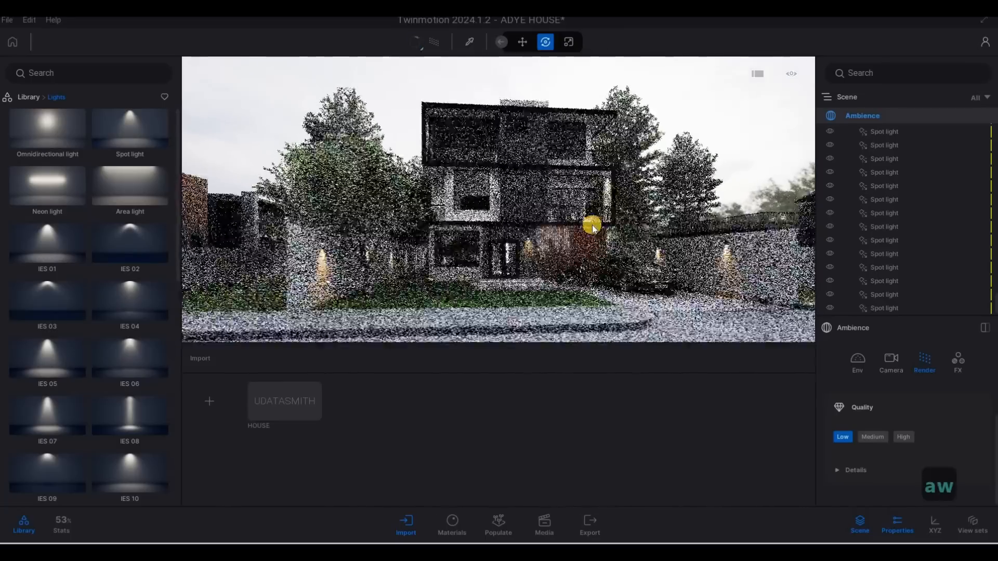
pyautogui.press('e')
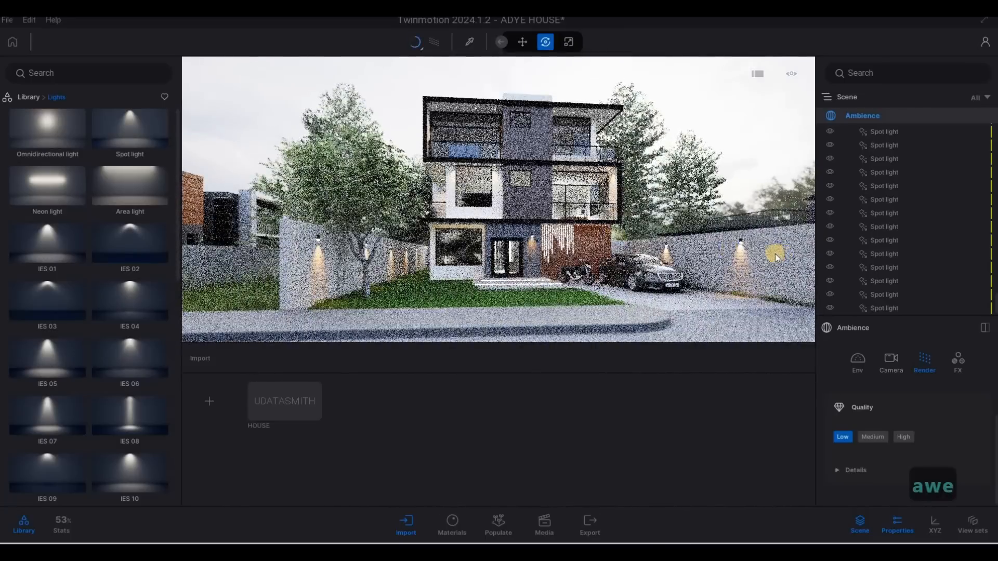
# Open the Environment settings and move the weather slider partway toward cloudy
pyautogui.click(858, 364)
pyautogui.scroll(-6, 884, 428)
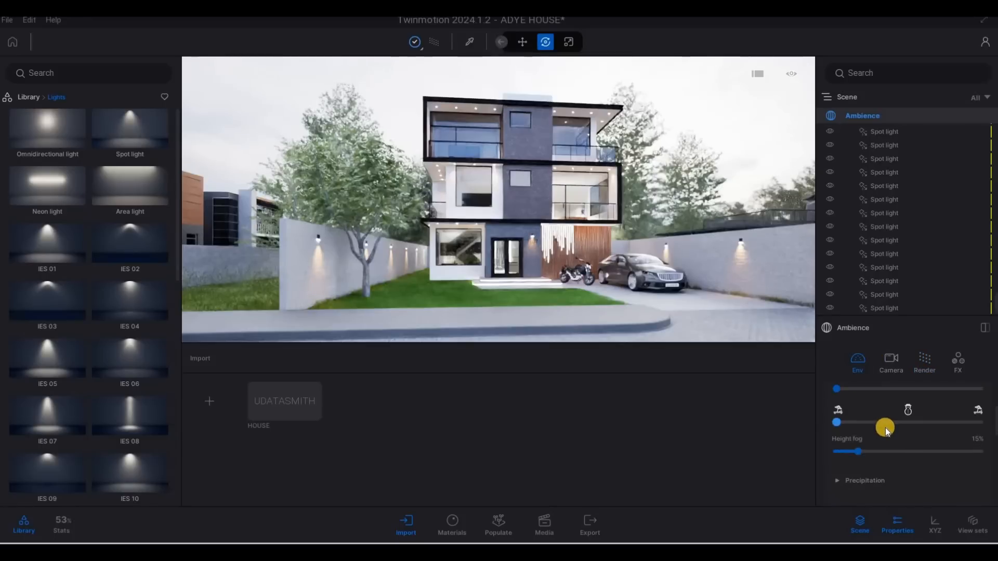
pyautogui.scroll(1, 863, 436)
pyautogui.moveTo(868, 410); pyautogui.dragTo(890, 406)
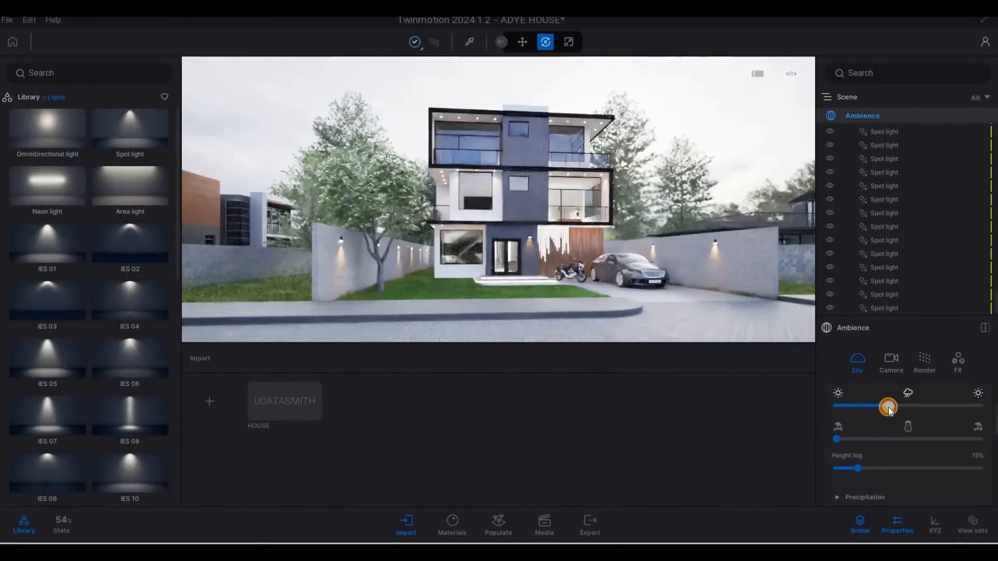
pyautogui.click(888, 408)
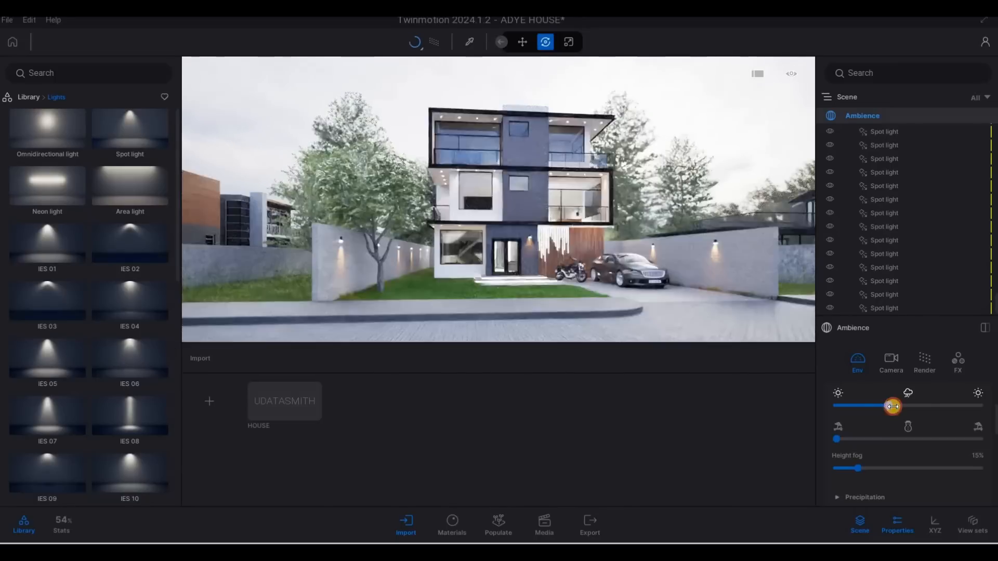
pyautogui.moveTo(894, 407); pyautogui.dragTo(893, 407)
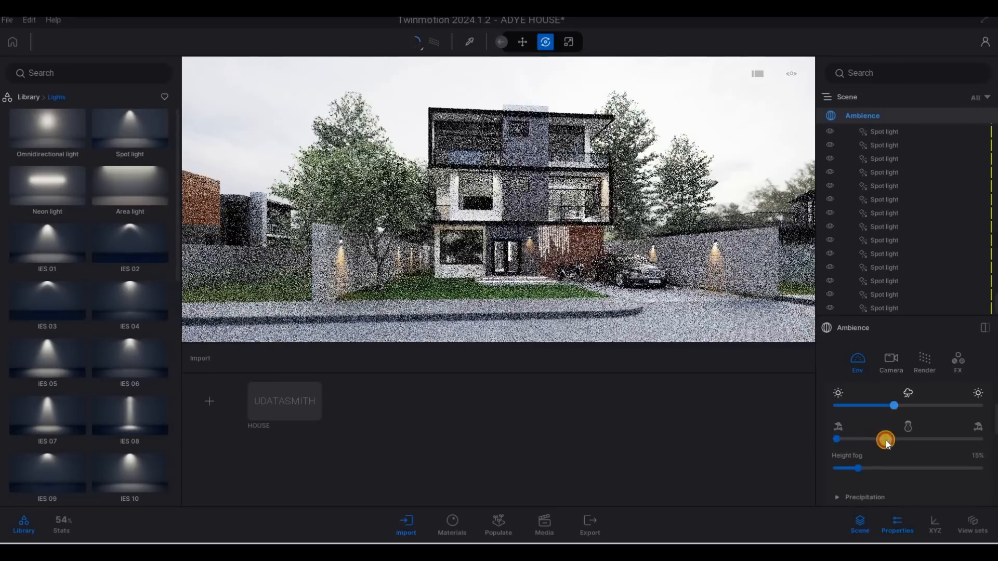
# Set the season slider to autumn and nudge the weather slider slightly further toward cloudy
pyautogui.click(894, 439)
pyautogui.click(899, 440)
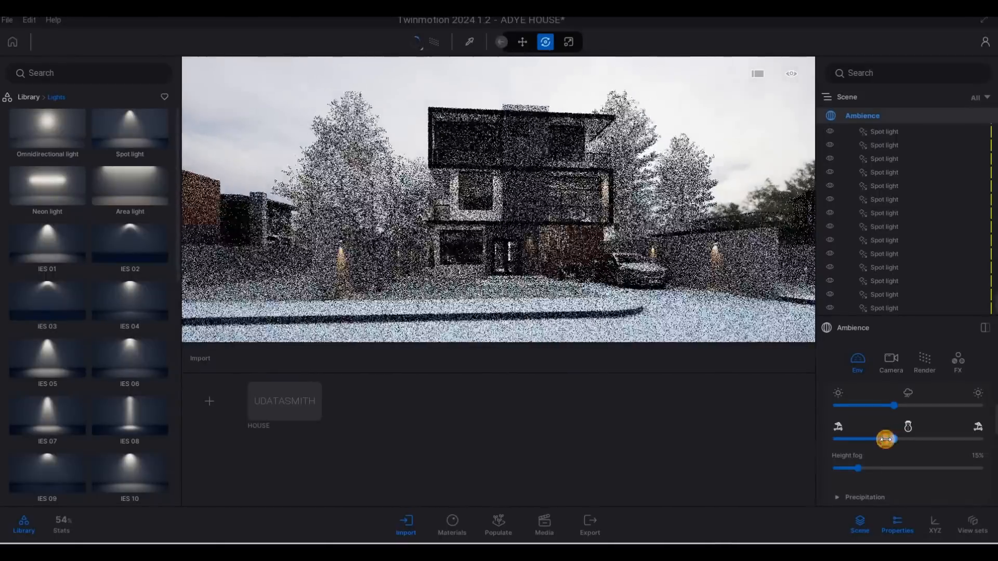
pyautogui.click(887, 440)
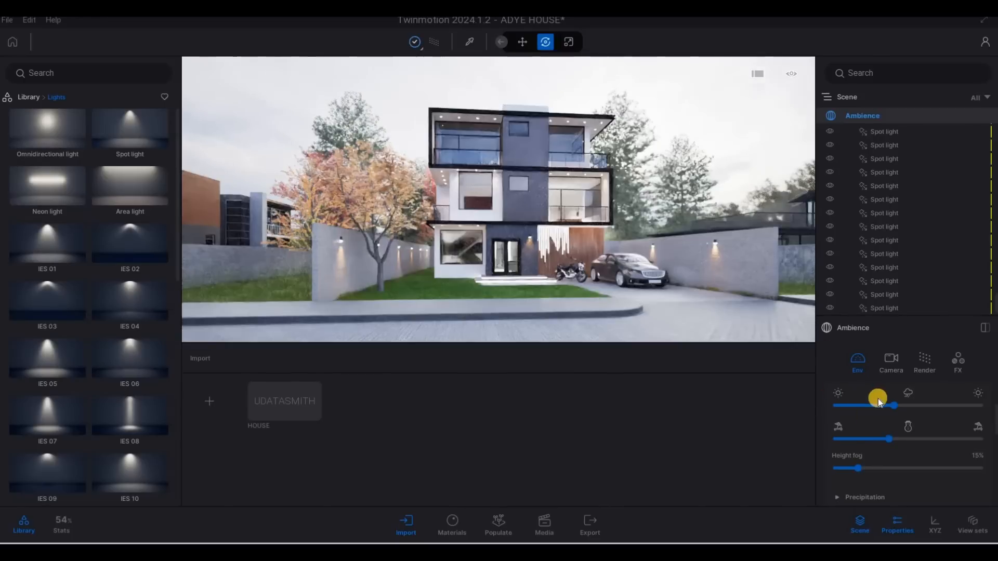
pyautogui.moveTo(893, 414); pyautogui.dragTo(897, 408)
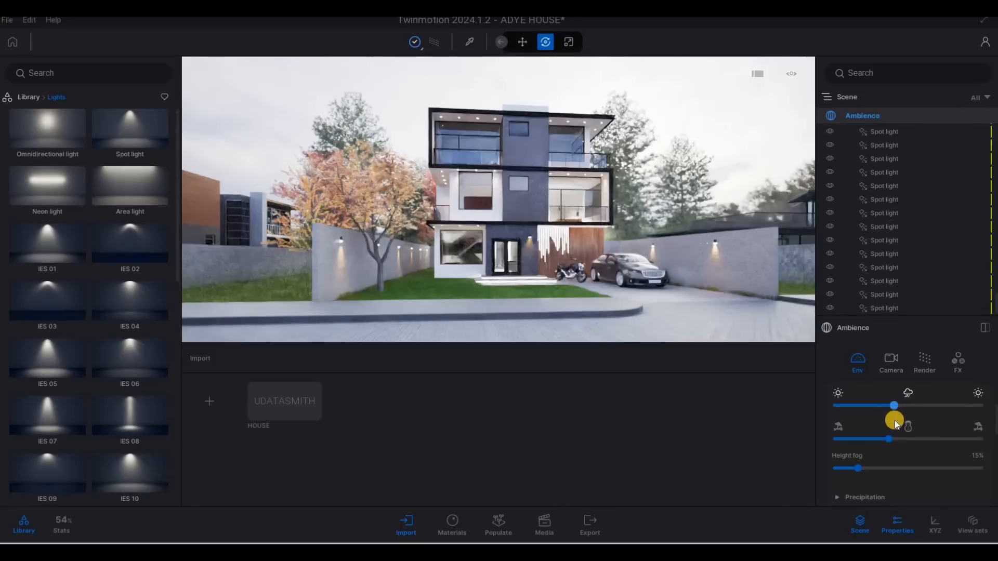
pyautogui.moveTo(895, 424)
pyautogui.mouseDown()
pyautogui.moveTo(892, 408)
pyautogui.moveTo(902, 412)
pyautogui.mouseUp()
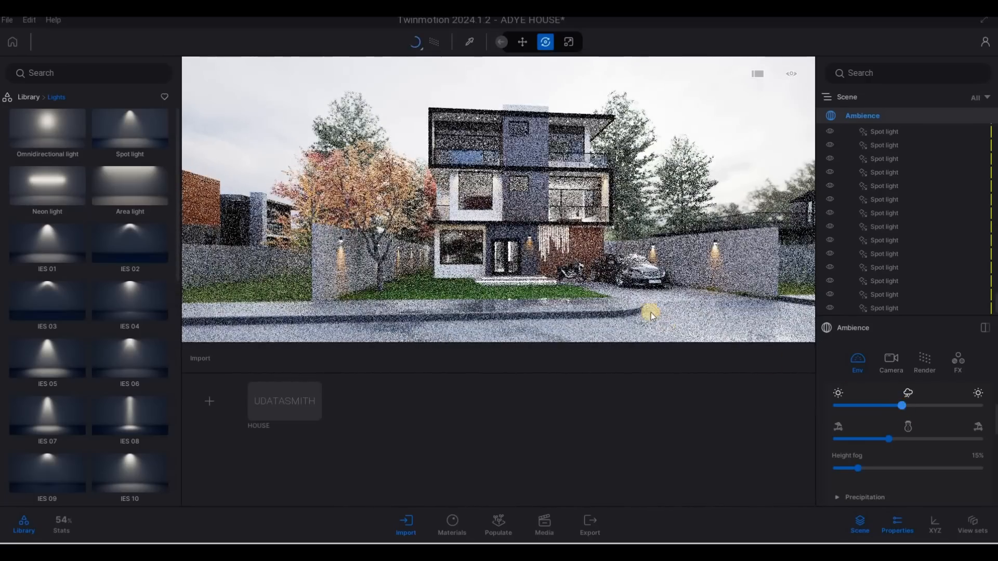
# Move the camera around the house to review the scene with the new weather and season
pyautogui.press('d')
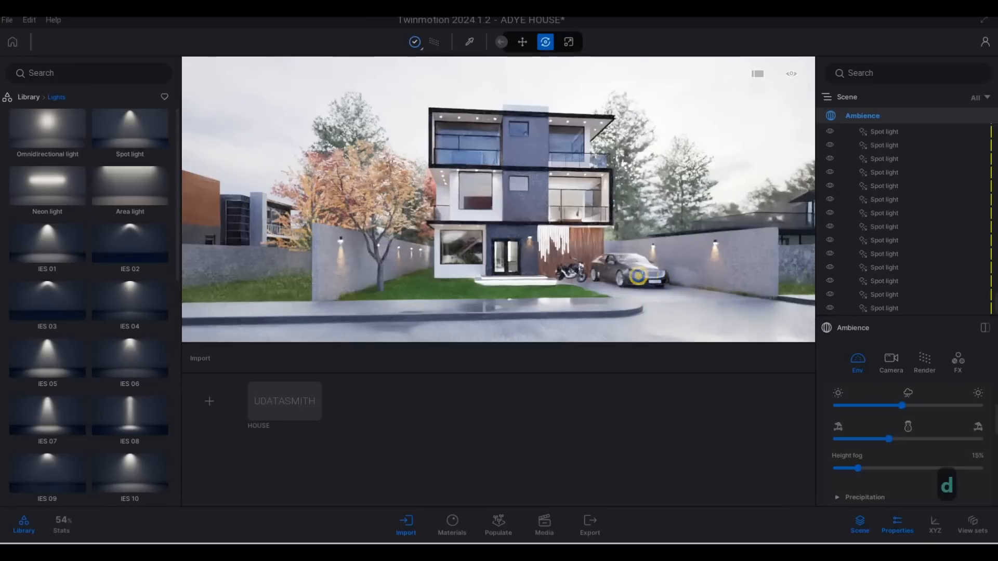
pyautogui.press('a')
pyautogui.press('w')
pyautogui.press('a')
pyautogui.press('w')
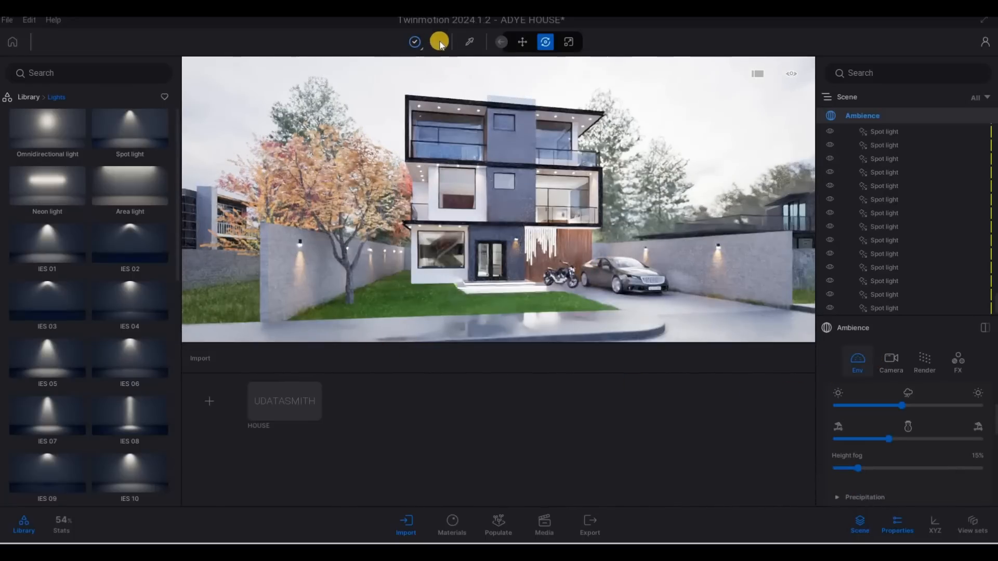
pyautogui.press('a')
pyautogui.press('w')
pyautogui.press('q')
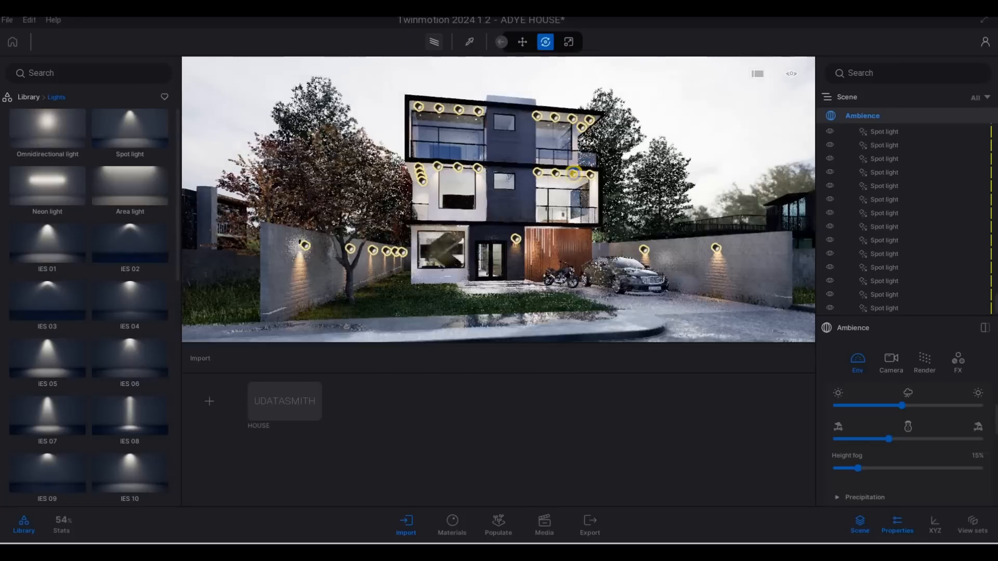
pyautogui.press('a')
pyautogui.press('w')
pyautogui.press('q')
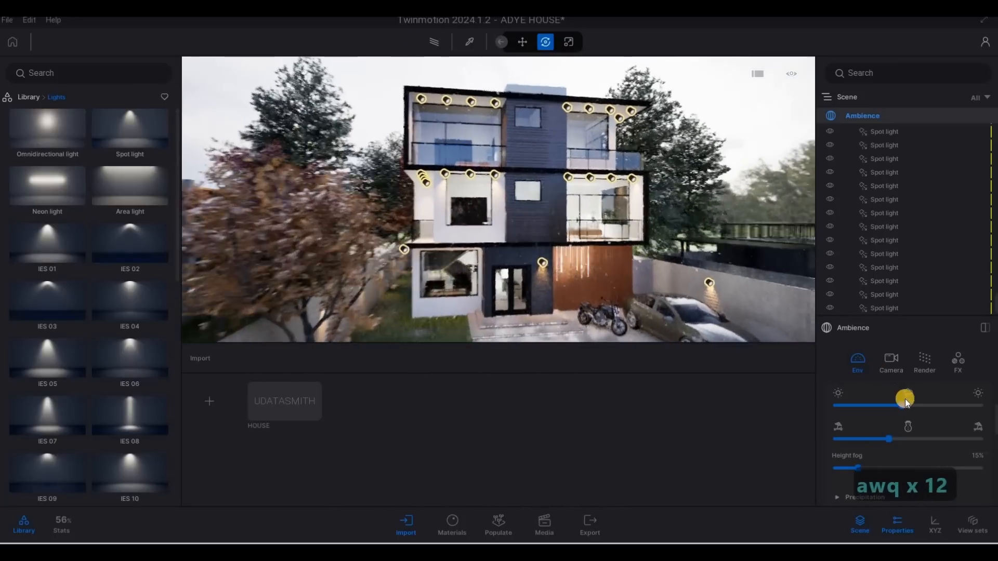
# Readjust the weather slider and move the season slider back to its starting end
pyautogui.moveTo(900, 403); pyautogui.dragTo(891, 406)
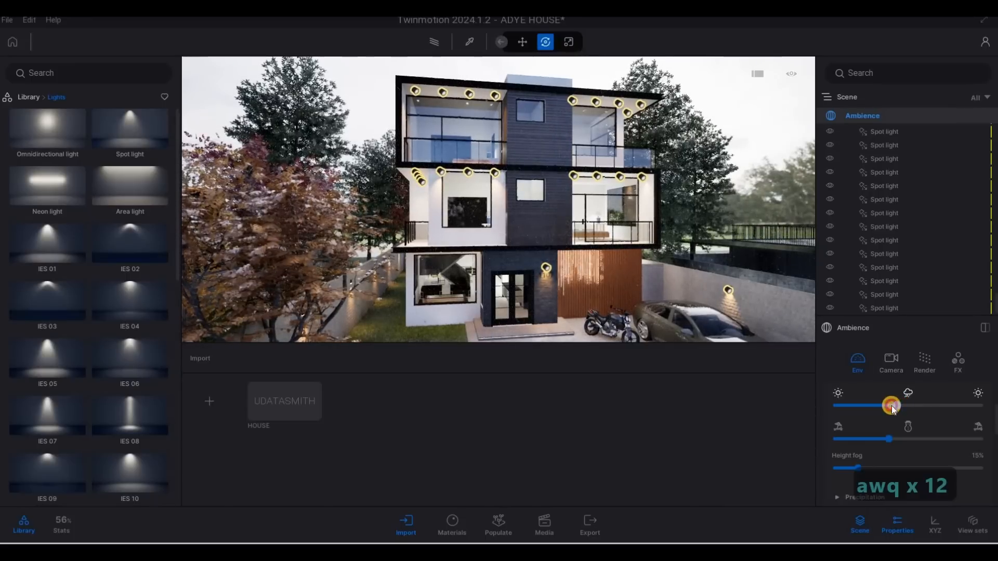
pyautogui.press('s')
pyautogui.press('s')
pyautogui.press('e')
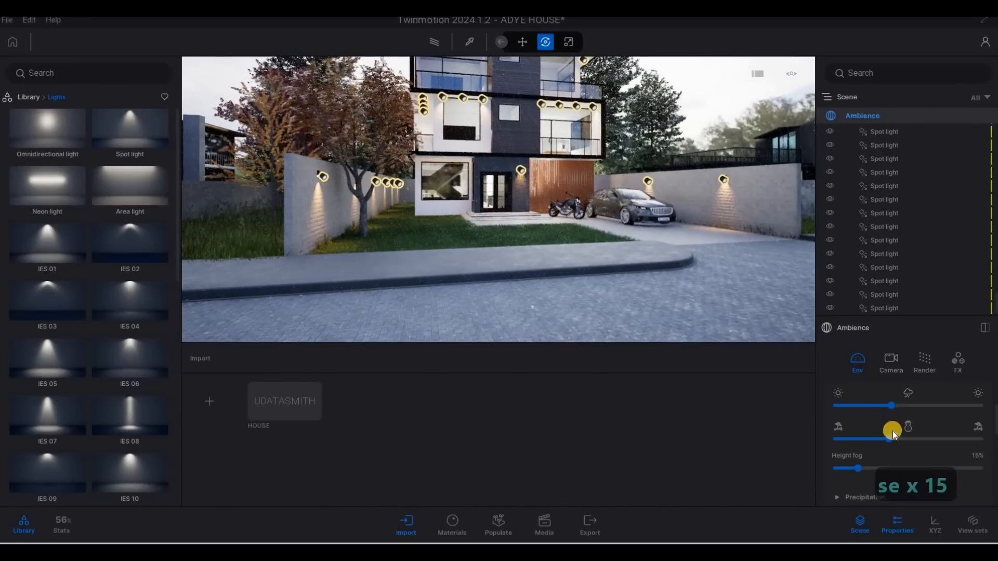
pyautogui.moveTo(891, 439); pyautogui.dragTo(900, 406)
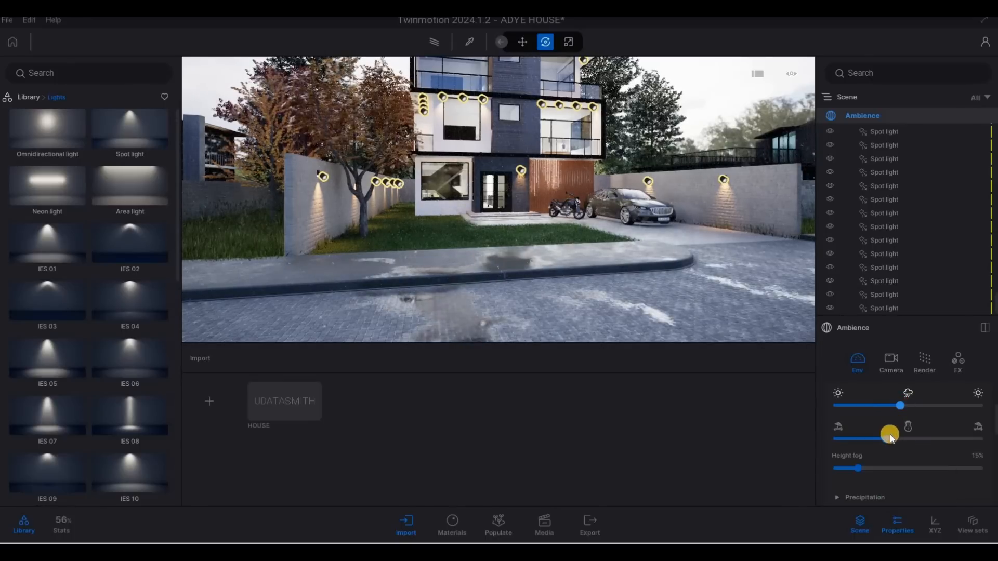
pyautogui.moveTo(861, 442); pyautogui.dragTo(752, 431)
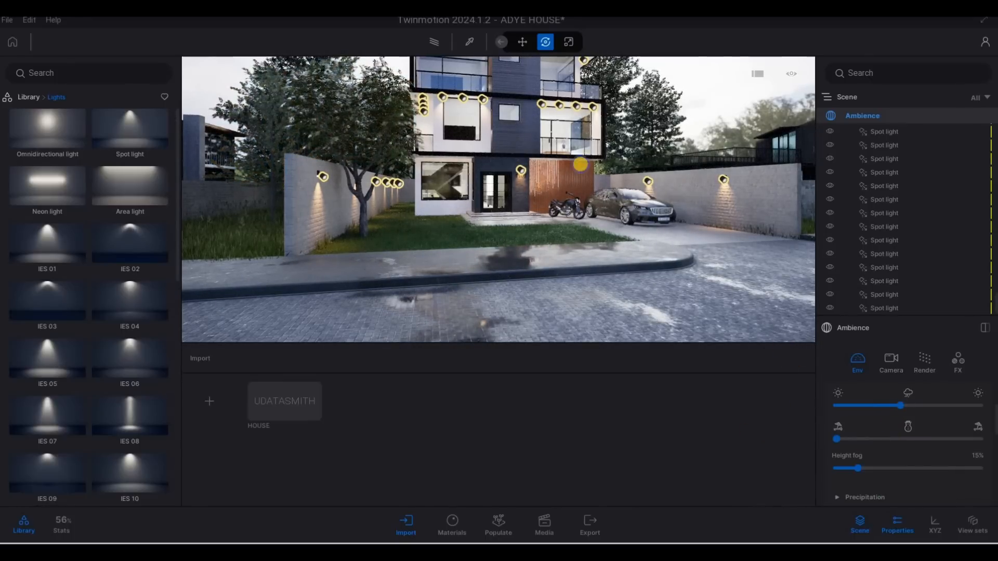
# Fly the camera around the house and into the upper-floor rooms to inspect the lit scene
pyautogui.press('d')
pyautogui.press('w')
pyautogui.press('w')
pyautogui.press('q')
pyautogui.press('q')
pyautogui.press('q')
pyautogui.press('q')
pyautogui.press('q')
pyautogui.press('q')
pyautogui.press('q')
pyautogui.press('q')
pyautogui.press('q')
pyautogui.press('q')
pyautogui.press('q')
pyautogui.press('q')
pyautogui.press('q')
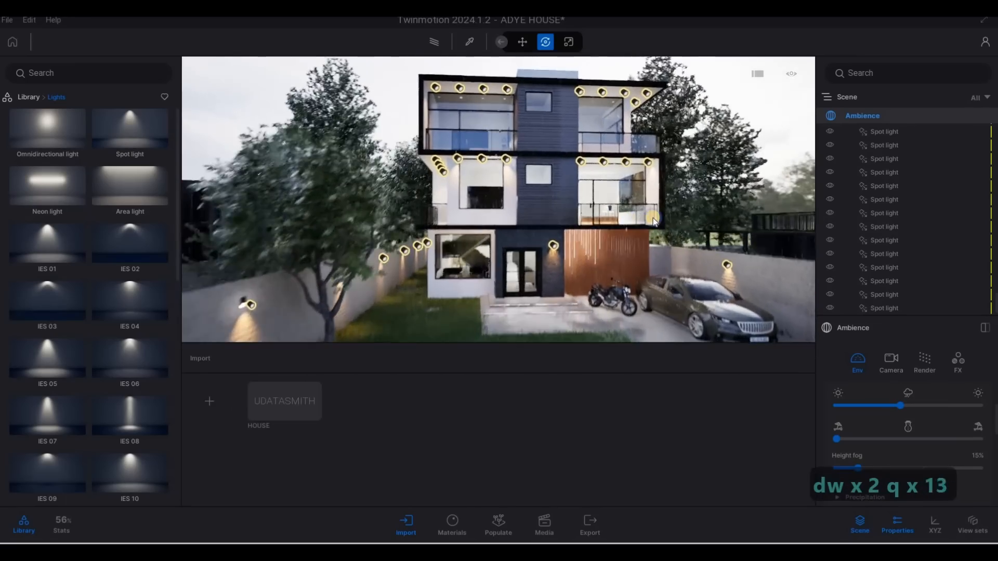
pyautogui.press('q')
pyautogui.press('q')
pyautogui.press('q')
pyautogui.press('q')
pyautogui.press('q')
pyautogui.press('q')
pyautogui.press('q')
pyautogui.press('q')
pyautogui.press('q')
pyautogui.press('q')
pyautogui.press('q')
pyautogui.press('q')
pyautogui.press('q')
pyautogui.press('q')
pyautogui.press('q')
pyautogui.press('q')
pyautogui.press('q')
pyautogui.press('q')
pyautogui.press('q')
pyautogui.press('q')
pyautogui.press('e')
pyautogui.press('e')
pyautogui.press('e')
pyautogui.press('e')
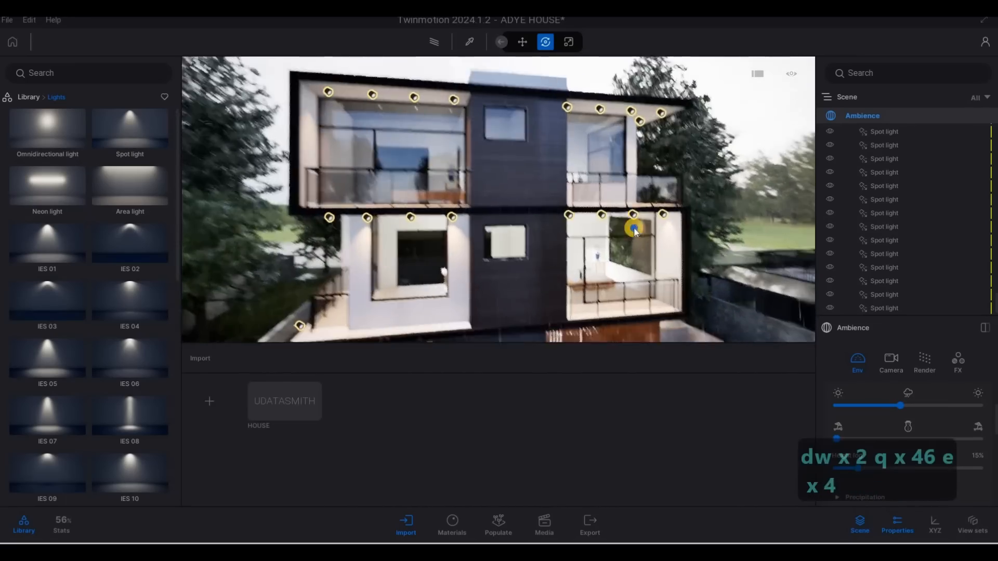
pyautogui.press('e')
pyautogui.press('e')
pyautogui.press('e')
pyautogui.press('e')
pyautogui.press('e')
pyautogui.press('e')
pyautogui.press('e')
pyautogui.press('e')
pyautogui.press('e')
pyautogui.press('e')
pyautogui.press('e')
pyautogui.press('e')
pyautogui.press('e')
pyautogui.press('e')
pyautogui.press('e')
pyautogui.press('e')
pyautogui.press('e')
pyautogui.press('a')
pyautogui.press('q')
pyautogui.press('q')
pyautogui.press('d')
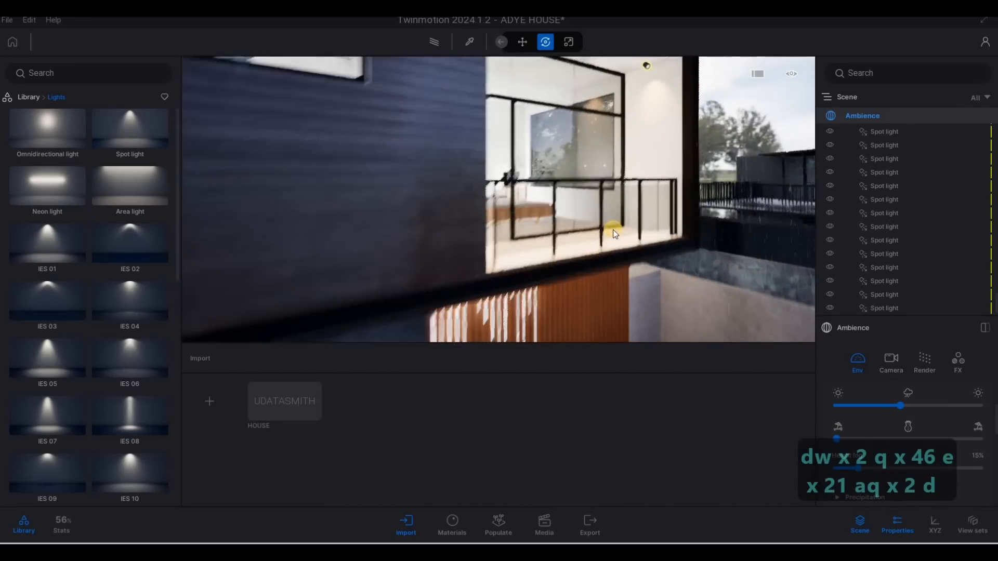
pyautogui.press('w')
pyautogui.press('a')
pyautogui.press('a')
pyautogui.press('a')
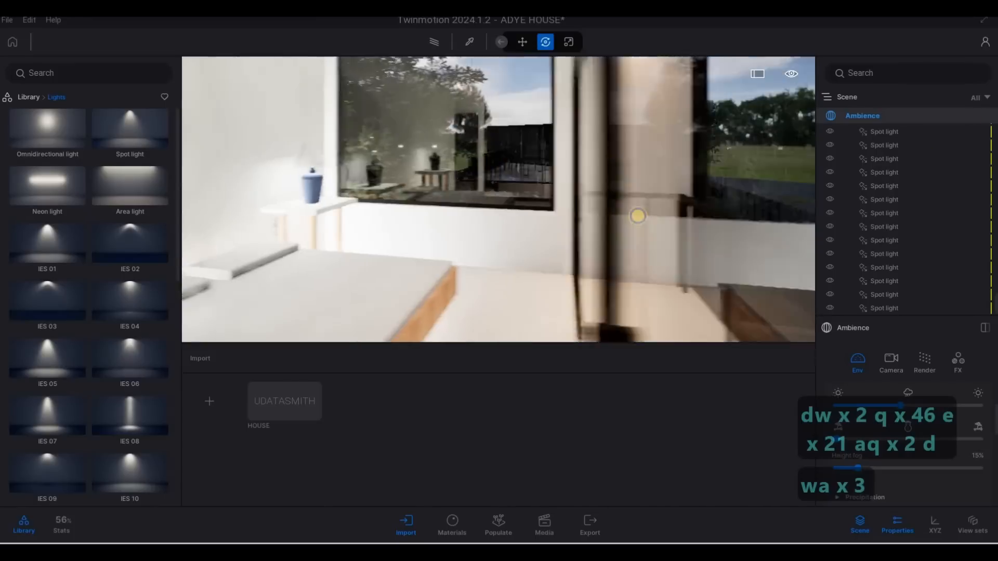
pyautogui.press('s')
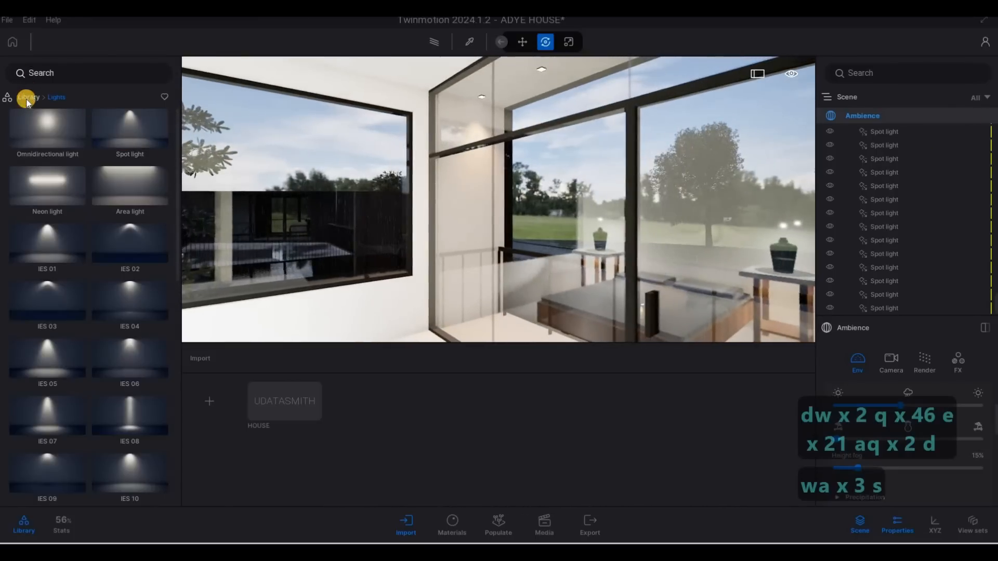
pyautogui.press('d')
pyautogui.press('w')
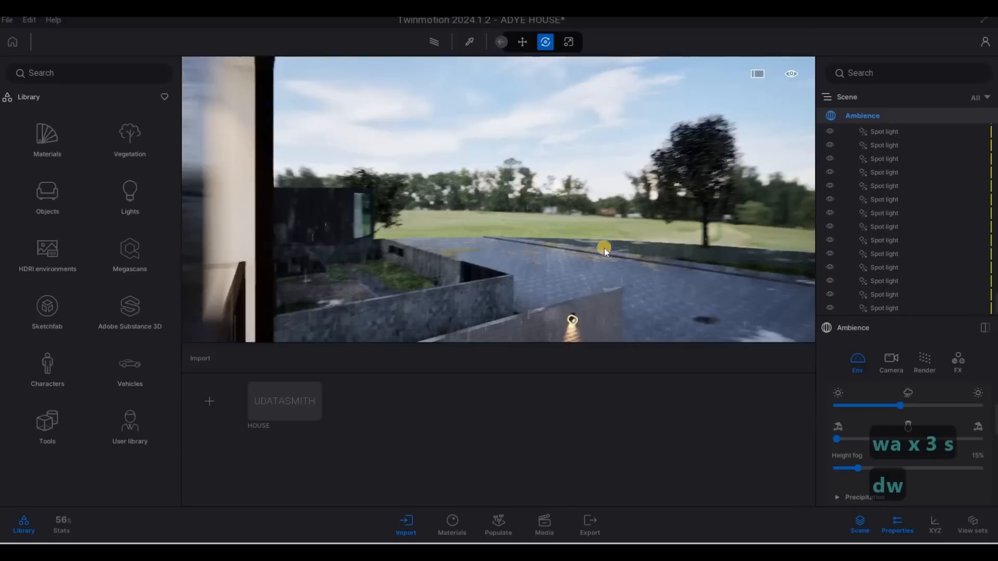
pyautogui.press('s')
pyautogui.press('s')
pyautogui.press('s')
pyautogui.press('s')
pyautogui.press('s')
pyautogui.press('s')
pyautogui.press('s')
pyautogui.press('s')
pyautogui.press('s')
pyautogui.press('s')
pyautogui.press('s')
pyautogui.press('s')
pyautogui.press('s')
pyautogui.press('s')
pyautogui.press('e')
pyautogui.press('d')
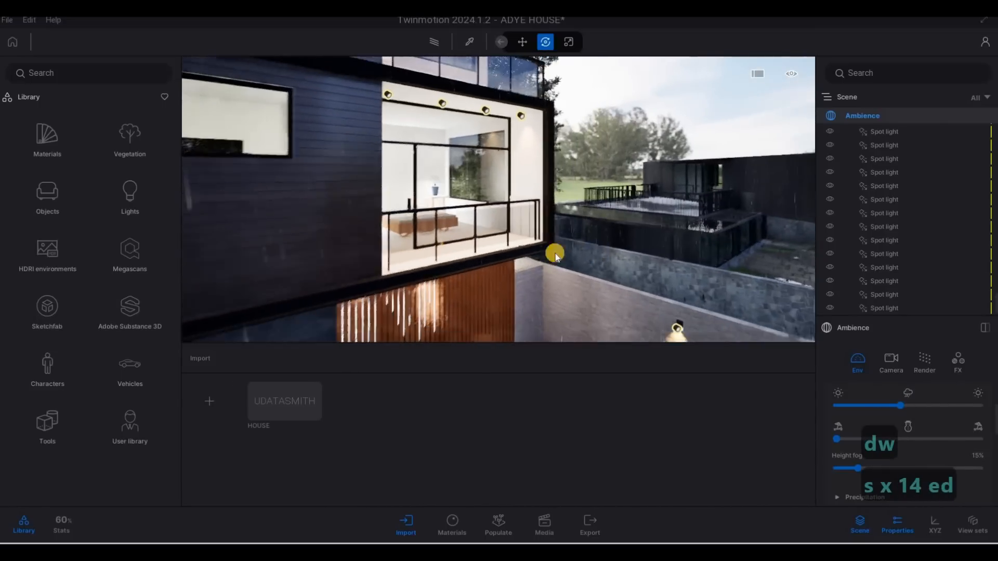
pyautogui.press('e')
# Open the user library's Curtain folder and place the curtain.skp model on the street in front of the house
pyautogui.click(130, 422)
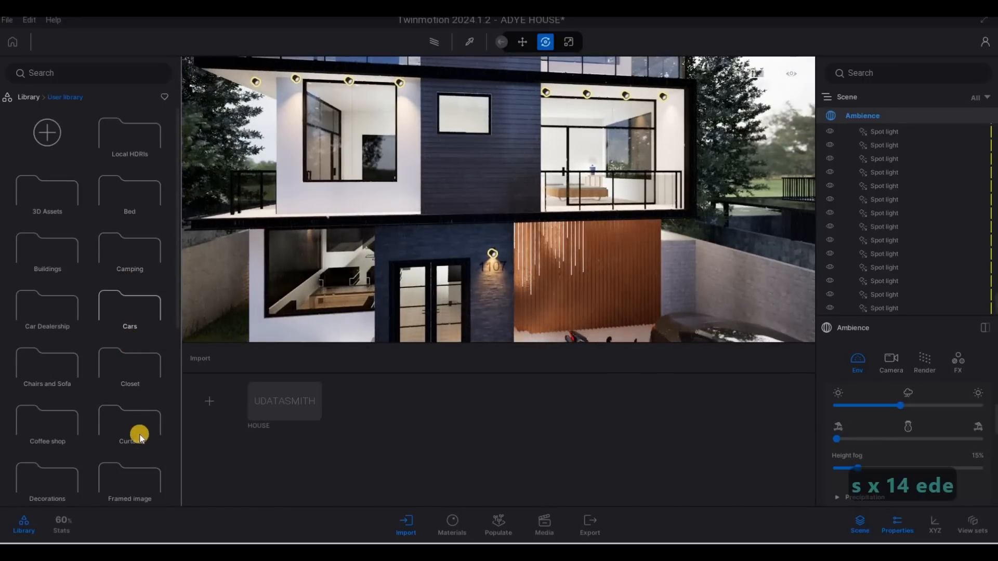
pyautogui.scroll(-1, 138, 416)
pyautogui.click(138, 405)
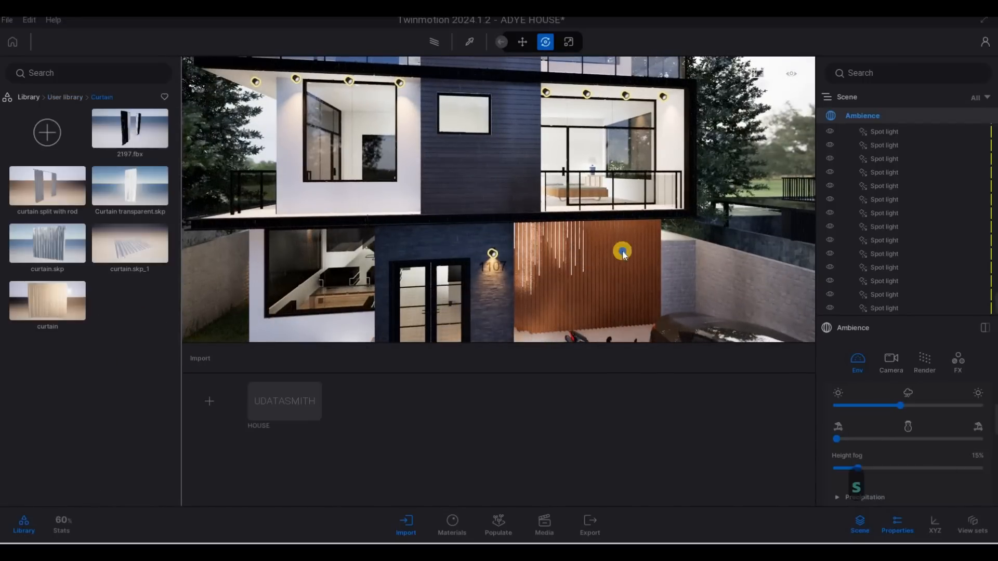
pyautogui.press('s')
pyautogui.press('s')
pyautogui.press('s')
pyautogui.press('s')
pyautogui.press('s')
pyautogui.press('s')
pyautogui.press('s')
pyautogui.press('s')
pyautogui.press('d')
pyautogui.press('d')
pyautogui.press('d')
pyautogui.press('d')
pyautogui.press('d')
pyautogui.press('d')
pyautogui.press('d')
pyautogui.press('d')
pyautogui.press('d')
pyautogui.press('d')
pyautogui.press('d')
pyautogui.press('d')
pyautogui.press('d')
pyautogui.press('d')
pyautogui.press('d')
pyautogui.press('d')
pyautogui.press('d')
pyautogui.press('d')
pyautogui.press('d')
pyautogui.press('d')
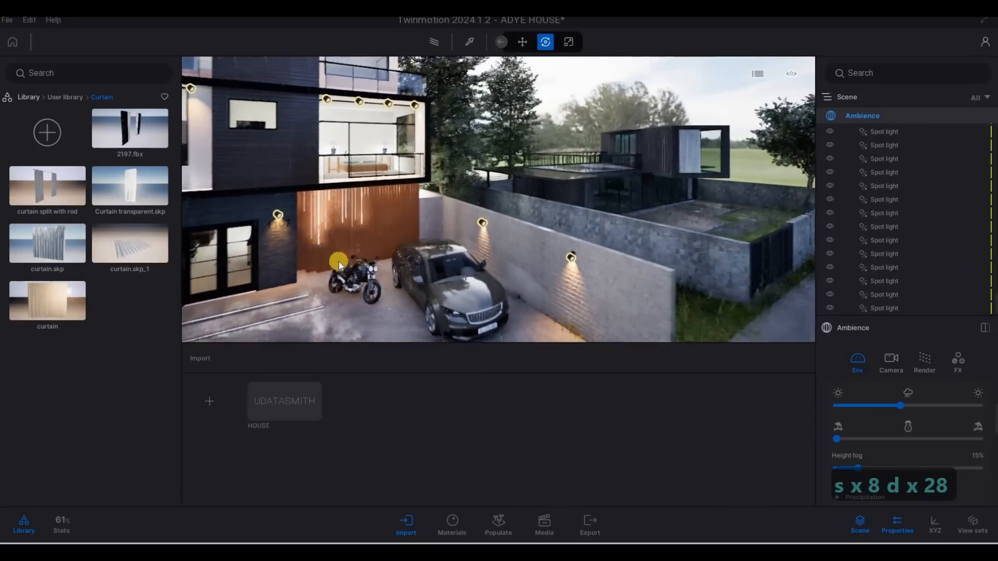
pyautogui.press('e')
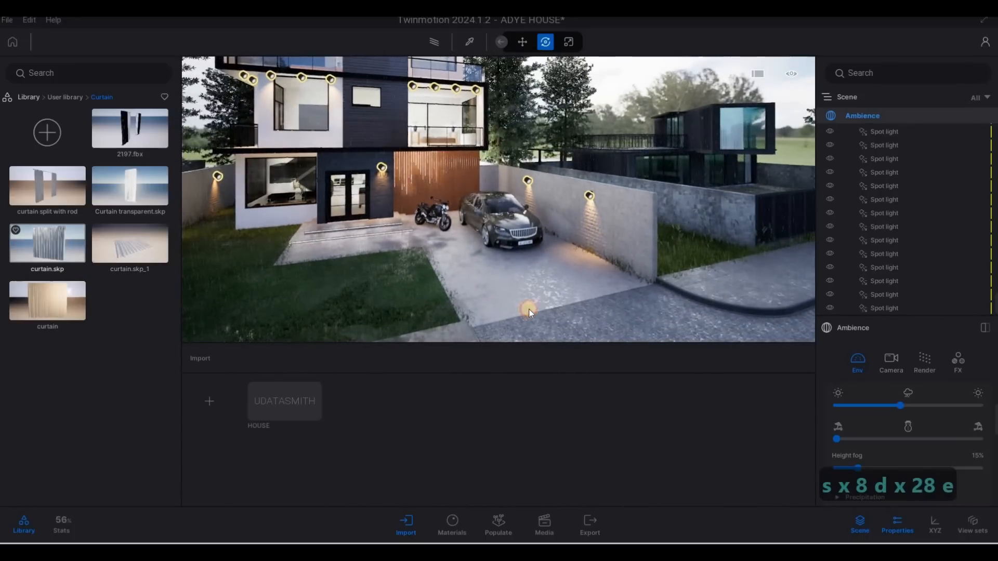
pyautogui.click(524, 297)
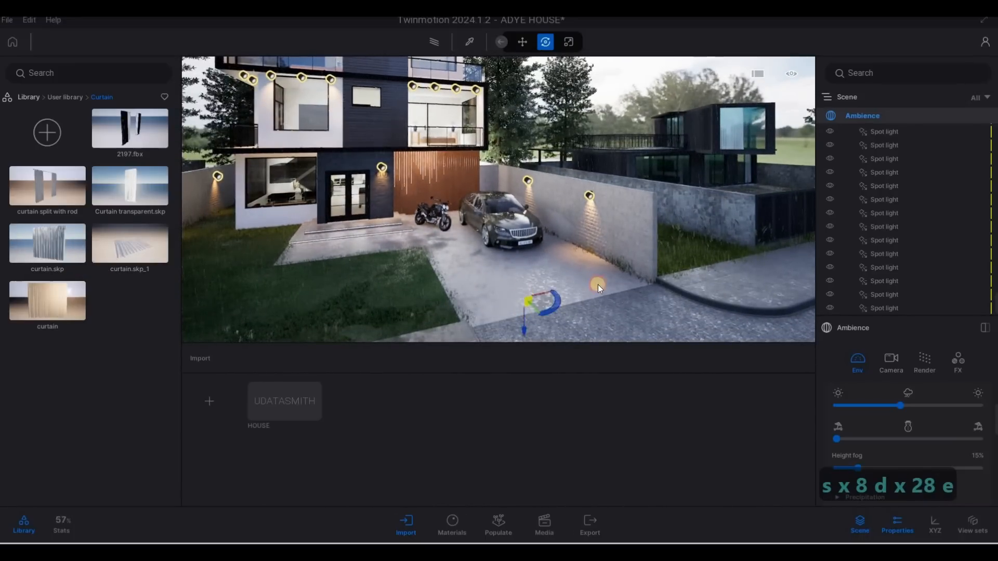
pyautogui.click(598, 285)
# Switch the gizmo to pivot editing and move the curtain's pivot to its bottom corner
pyautogui.press('s')
pyautogui.hotkey('s', 'd')
pyautogui.hotkey('s', 'd')
pyautogui.hotkey('s', 'd')
pyautogui.hotkey('s', 'd')
pyautogui.hotkey('s', 'd')
pyautogui.hotkey('s', 'd')
pyautogui.hotkey('s', 'd')
pyautogui.hotkey('s', 'd')
pyautogui.hotkey('s', 'd')
pyautogui.hotkey('s', 'd')
pyautogui.hotkey('s', 'd')
pyautogui.hotkey('s', 'd')
pyautogui.hotkey('s', 'd')
pyautogui.hotkey('s', 'd')
pyautogui.hotkey('s', 'd')
pyautogui.hotkey('s', 'd')
pyautogui.hotkey('s', 'd')
pyautogui.hotkey('s', 'd')
pyautogui.hotkey('s', 'd')
pyautogui.hotkey('s', 'd')
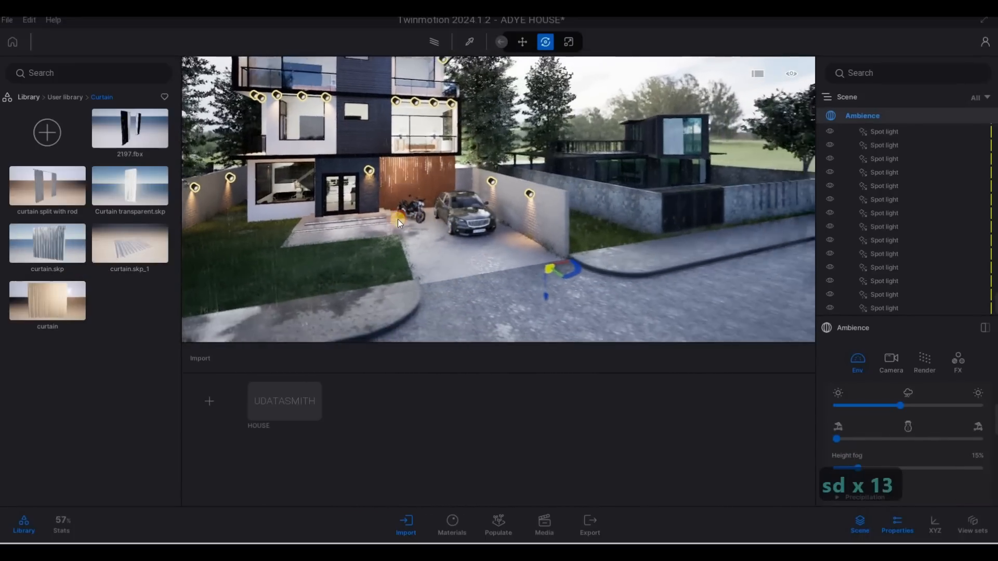
pyautogui.moveTo(391, 234); pyautogui.dragTo(401, 238)
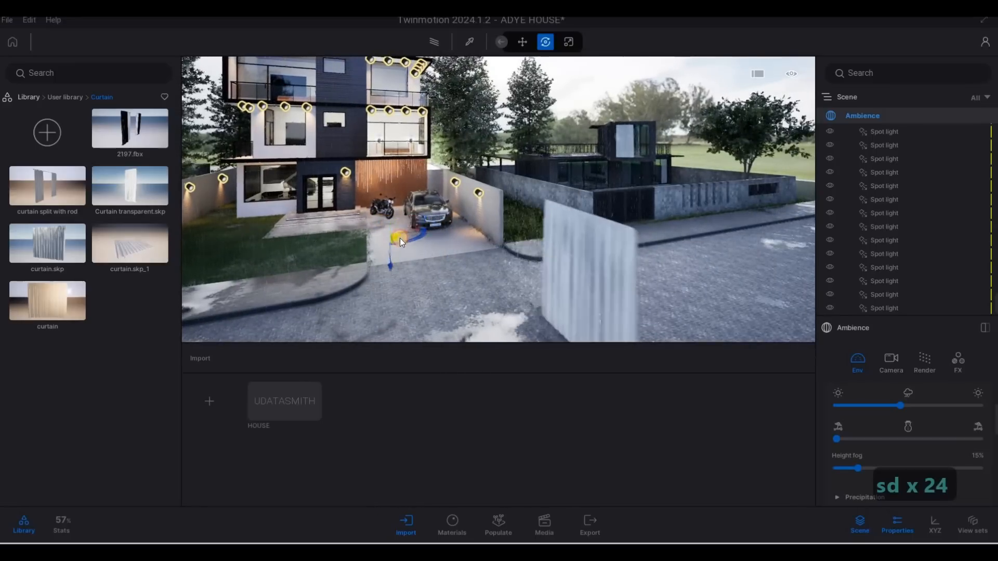
pyautogui.press('a')
pyautogui.press('a')
pyautogui.press('a')
pyautogui.press('a')
pyautogui.press('a')
pyautogui.press('a')
pyautogui.press('a')
pyautogui.press('a')
pyautogui.press('a')
pyautogui.press('a')
pyautogui.press('a')
pyautogui.press('a')
pyautogui.press('a')
pyautogui.press('a')
pyautogui.press('a')
pyautogui.press('a')
pyautogui.press('a')
pyautogui.press('a')
pyautogui.press('a')
pyautogui.press('a')
pyautogui.press('a')
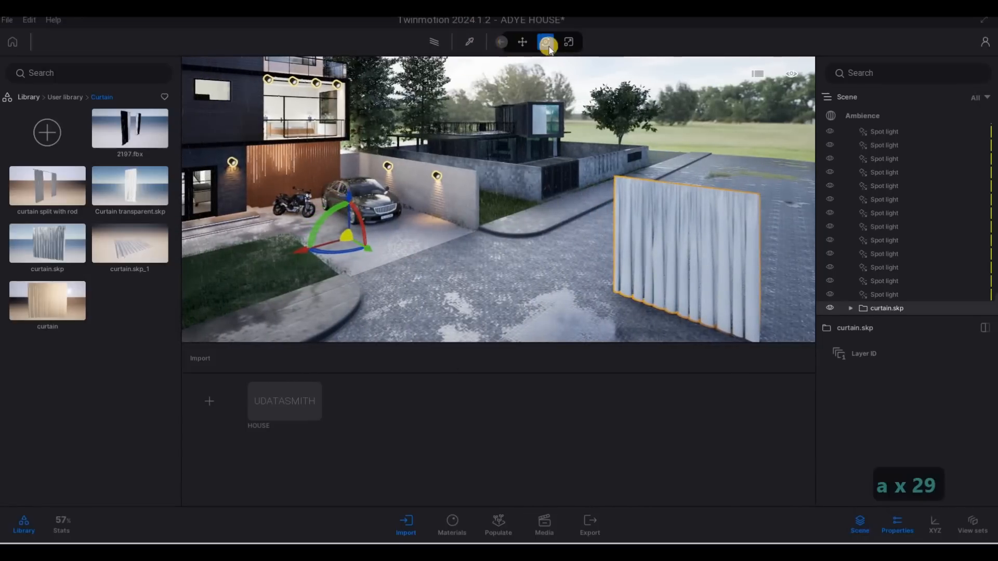
pyautogui.moveTo(581, 47)
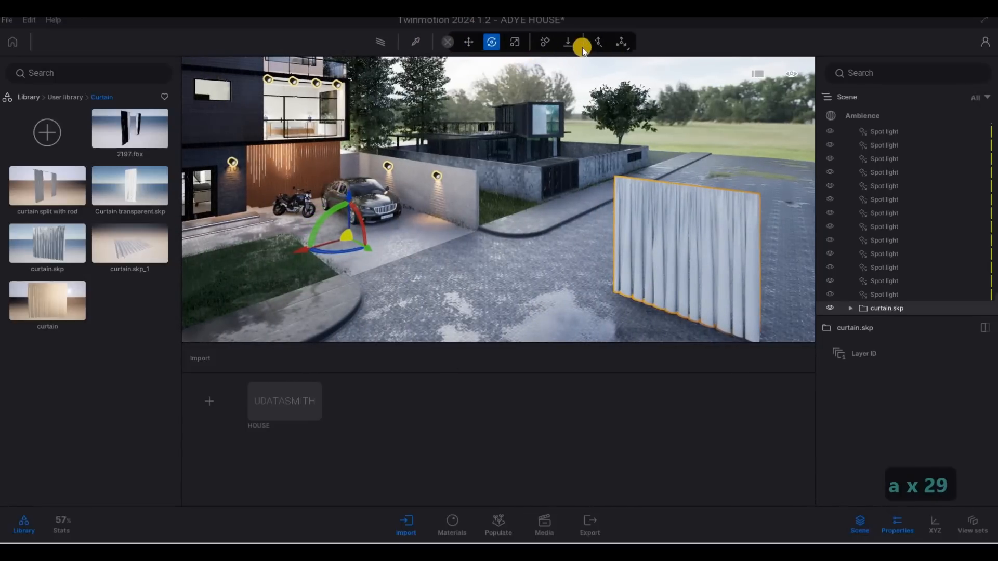
pyautogui.click(623, 43)
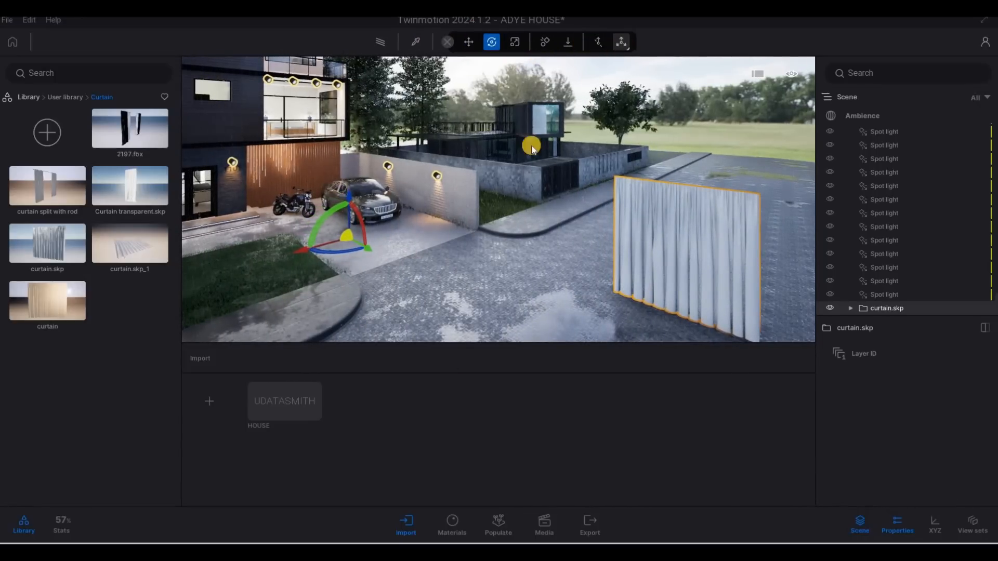
pyautogui.moveTo(362, 245); pyautogui.dragTo(590, 318)
pyautogui.press('s')
pyautogui.press('s')
pyautogui.press('s')
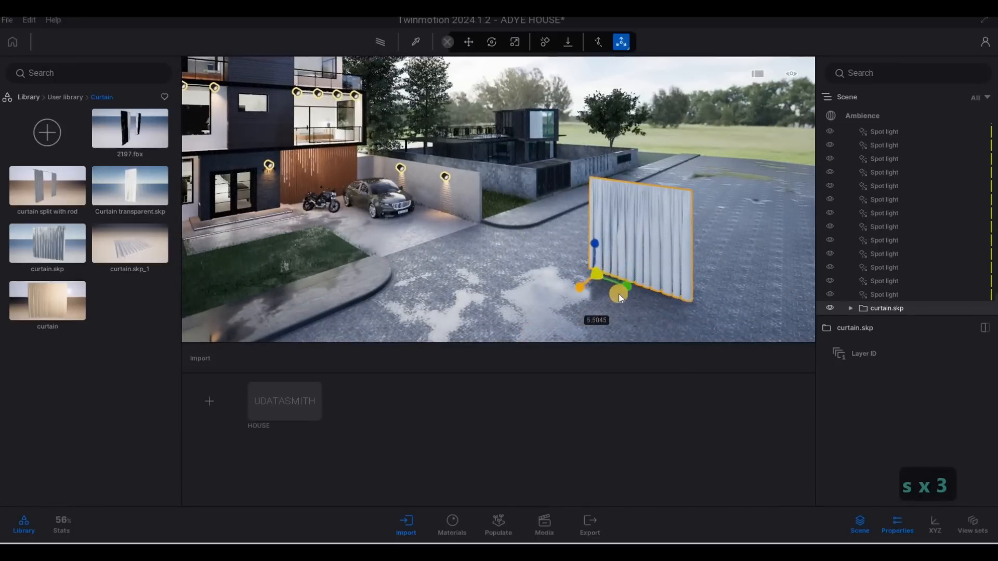
pyautogui.click(656, 292)
pyautogui.moveTo(656, 292); pyautogui.dragTo(675, 299)
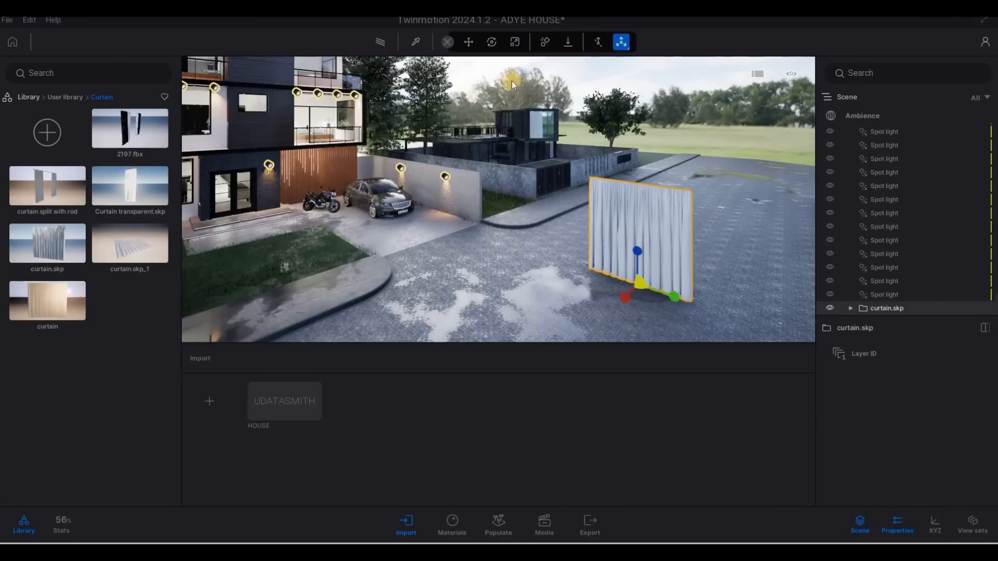
# Switch to rotation and rotate the curtain by 90 degrees, then by a further 180 degrees
pyautogui.press('Tab')
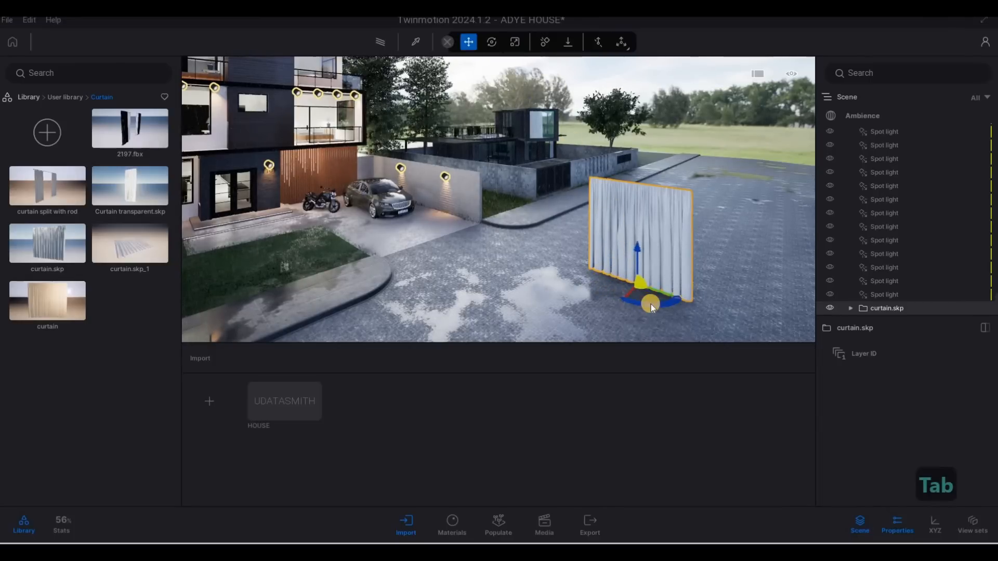
pyautogui.press('Tab')
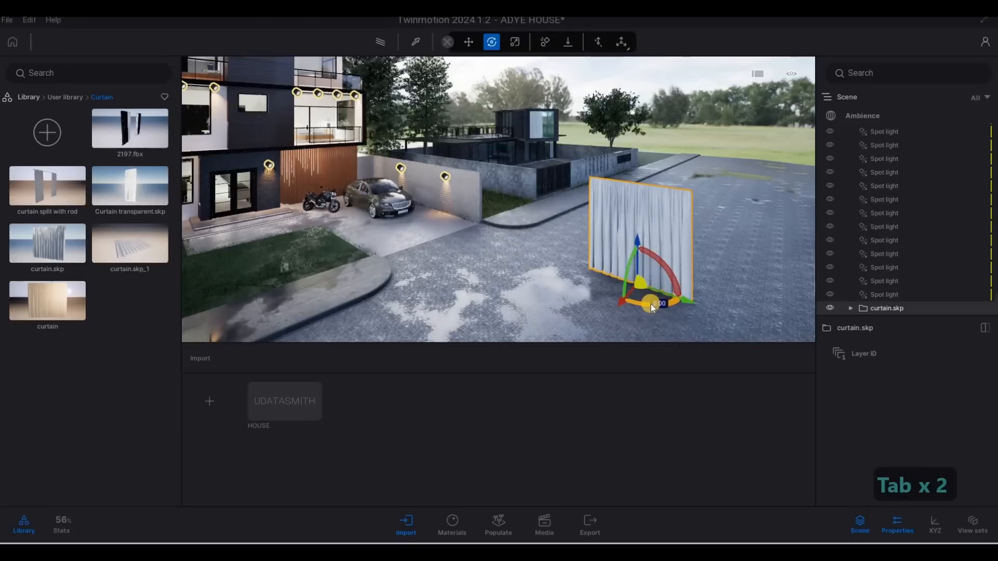
pyautogui.write('90')
pyautogui.press('Return')
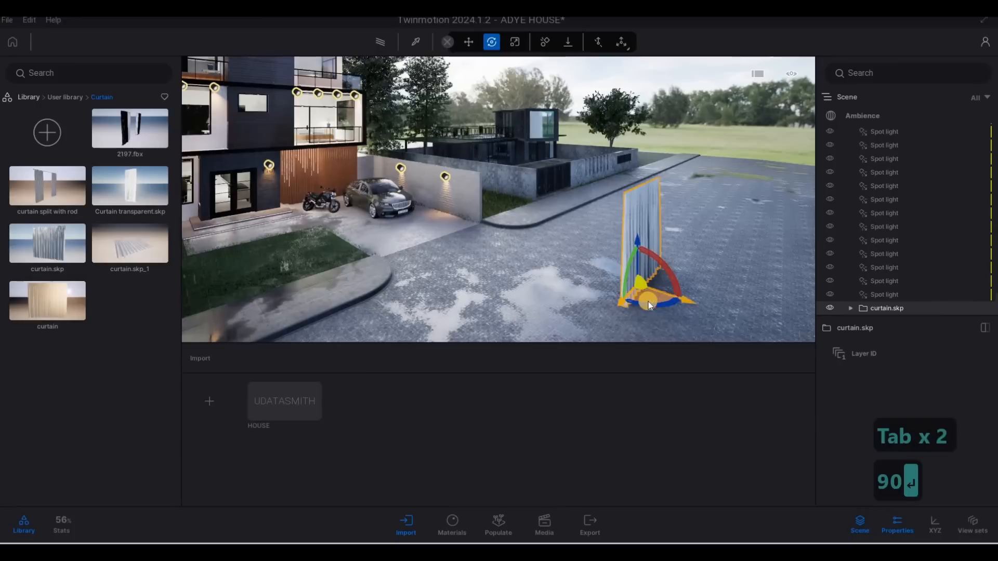
pyautogui.write('1')
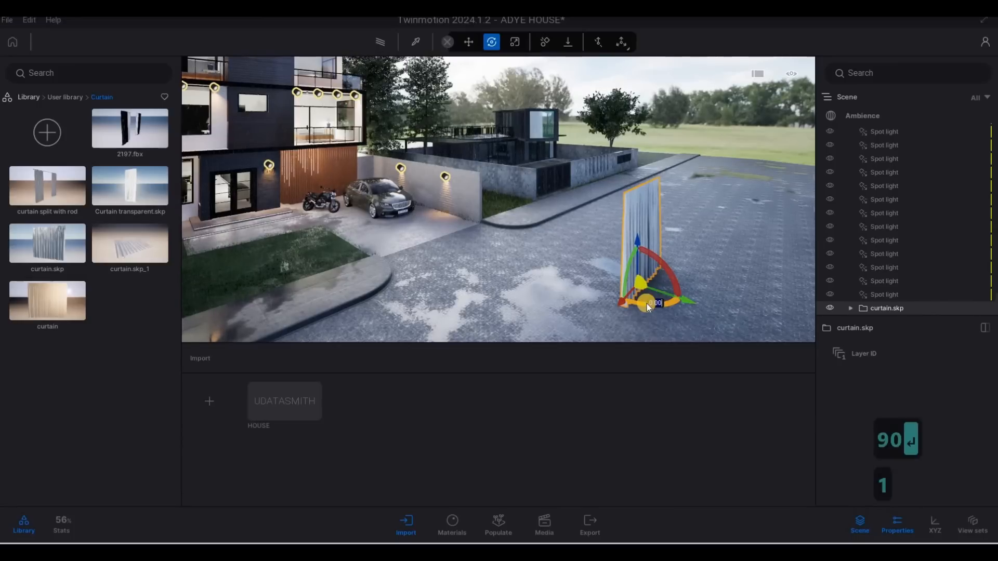
pyautogui.write('80')
pyautogui.press('Return')
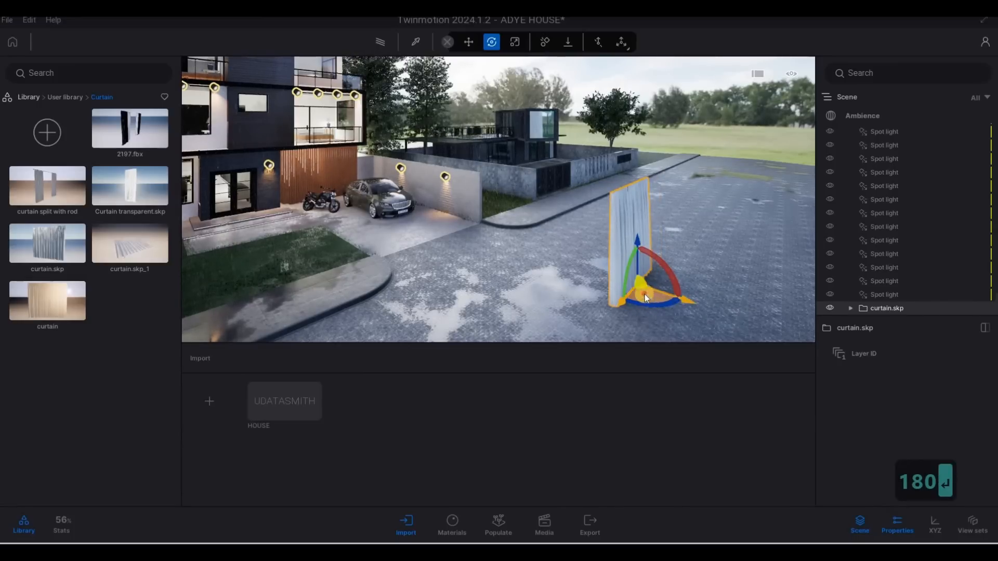
# Move the curtain onto the upper-floor balcony window above the timber cladding
pyautogui.moveTo(645, 294); pyautogui.dragTo(317, 103)
pyautogui.press('q')
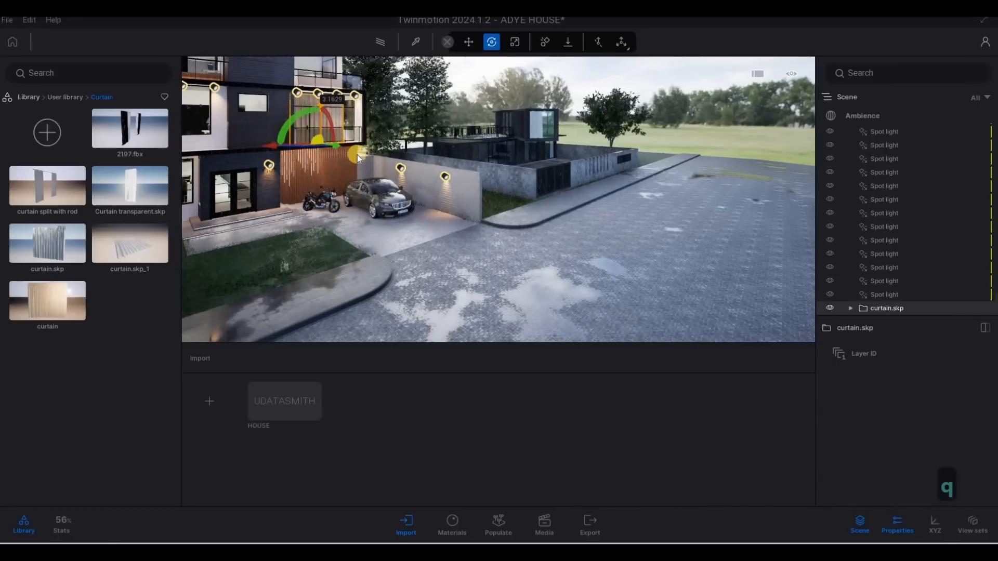
pyautogui.press('w')
pyautogui.press('q')
pyautogui.press('a')
pyautogui.press('e')
pyautogui.press('w')
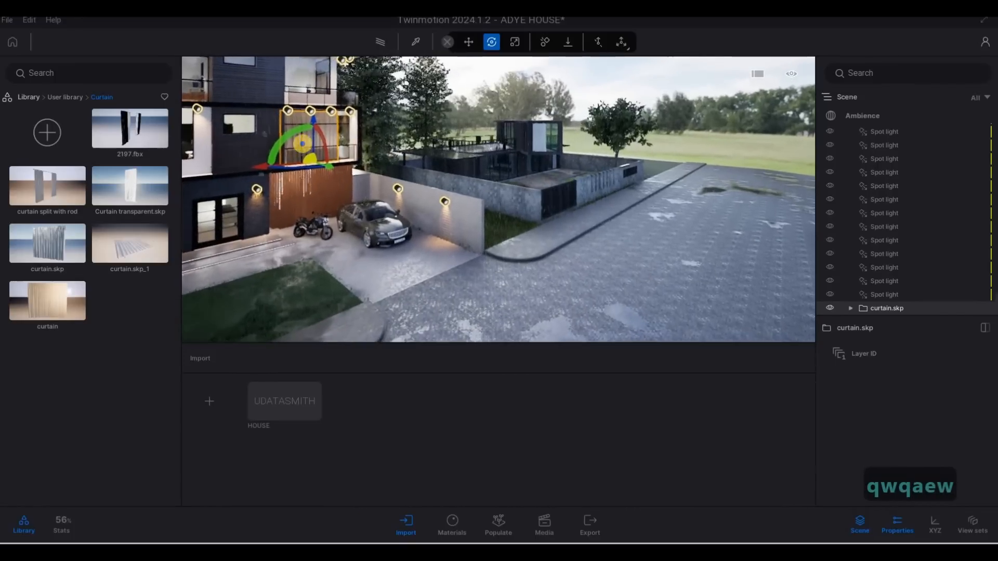
pyautogui.press('w')
pyautogui.press('w')
pyautogui.press('w')
pyautogui.press('w')
pyautogui.press('w')
pyautogui.press('w')
pyautogui.press('w')
pyautogui.press('w')
pyautogui.press('w')
pyautogui.press('w')
pyautogui.press('w')
pyautogui.press('w')
pyautogui.press('w')
pyautogui.press('w')
pyautogui.press('d')
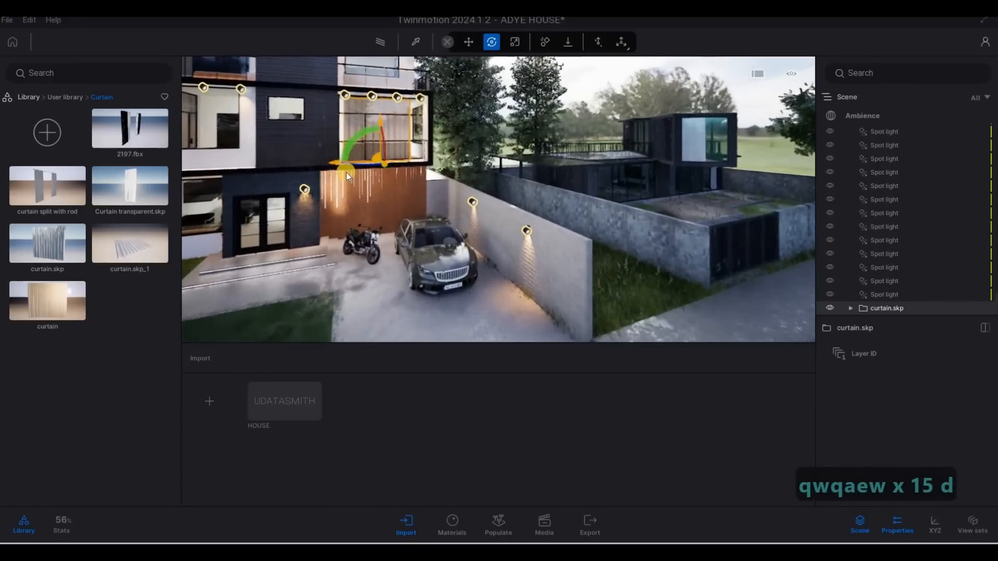
pyautogui.press('q')
pyautogui.press('q')
pyautogui.press('q')
pyautogui.press('q')
pyautogui.press('q')
pyautogui.press('q')
pyautogui.press('q')
pyautogui.press('q')
pyautogui.press('a')
pyautogui.press('e')
pyautogui.press('e')
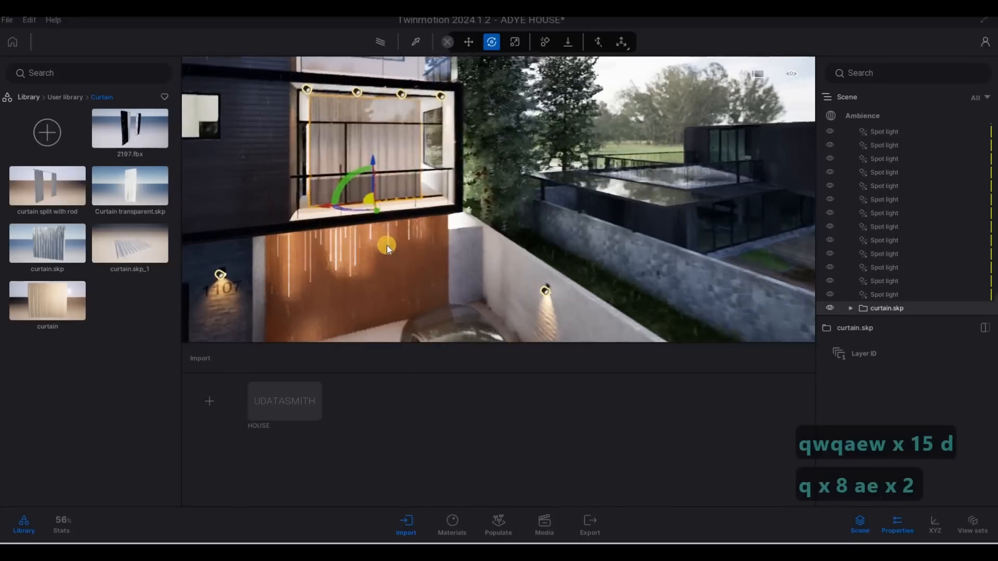
pyautogui.press('q')
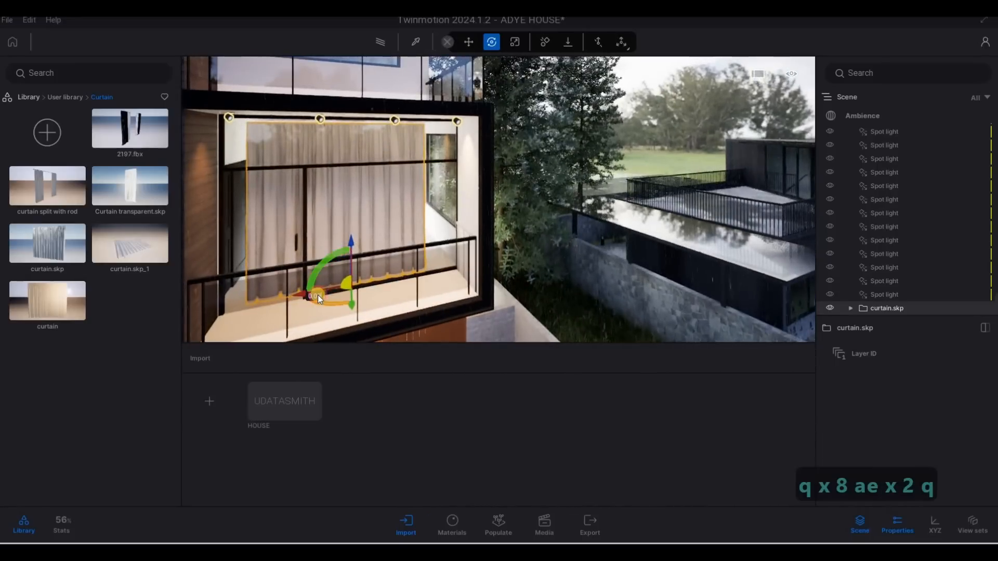
# Fine-tune the curtain's position so it sits just inside the balcony glazing
pyautogui.moveTo(319, 295); pyautogui.dragTo(342, 289)
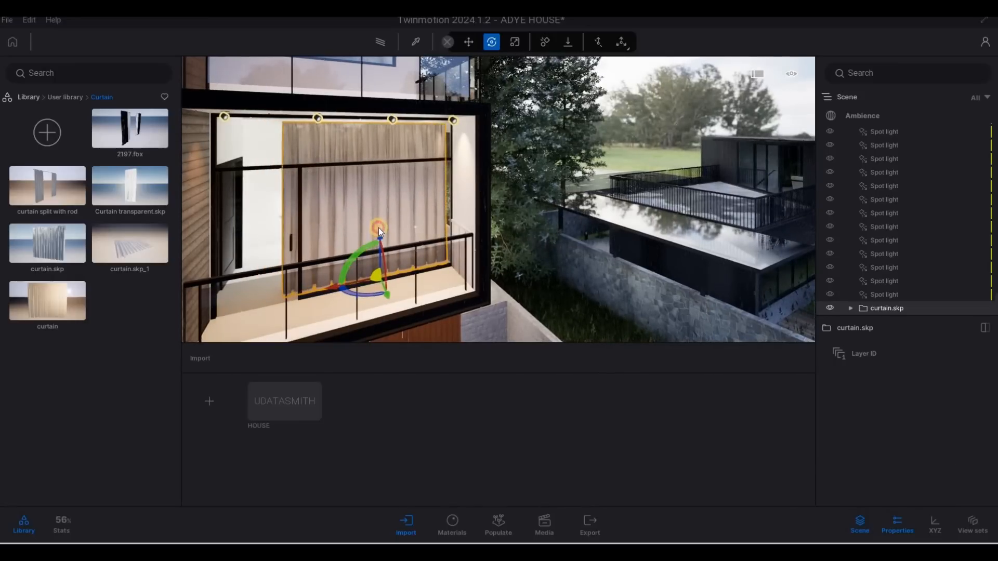
pyautogui.moveTo(379, 228); pyautogui.dragTo(382, 234)
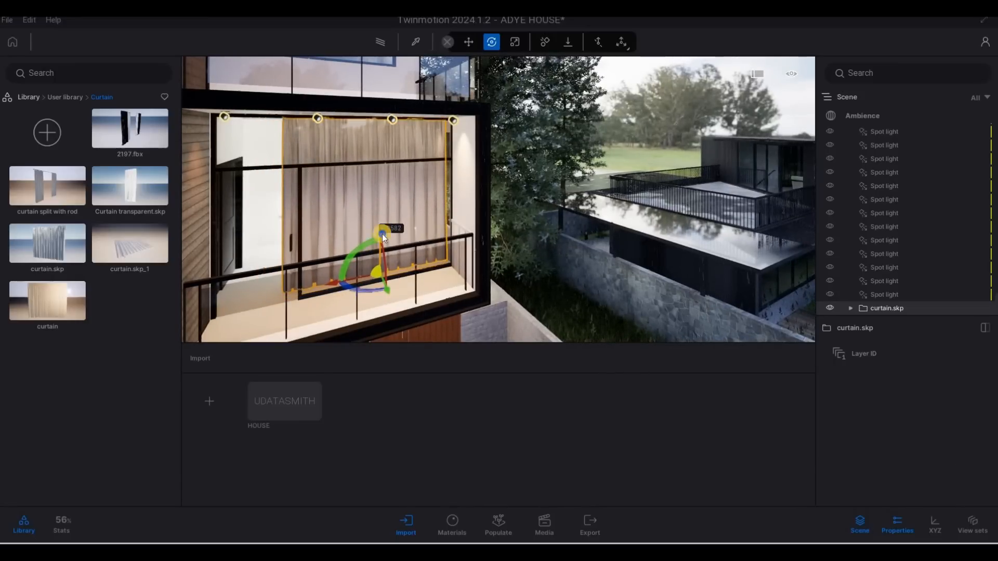
pyautogui.press('a')
pyautogui.press('e')
pyautogui.press('w')
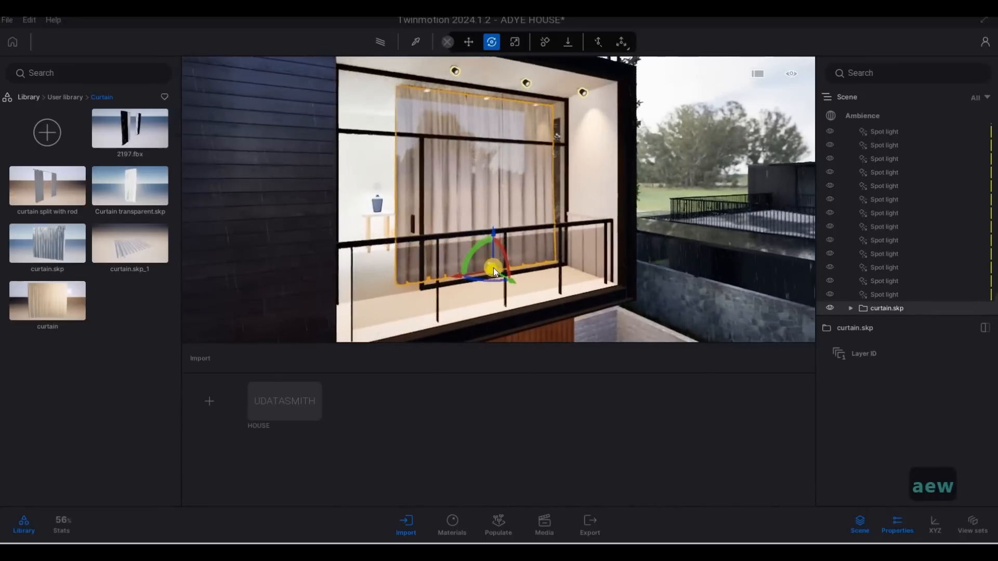
pyautogui.moveTo(510, 280)
pyautogui.mouseDown()
pyautogui.moveTo(521, 283)
pyautogui.moveTo(513, 273)
pyautogui.mouseUp()
pyautogui.press('s')
pyautogui.press('q')
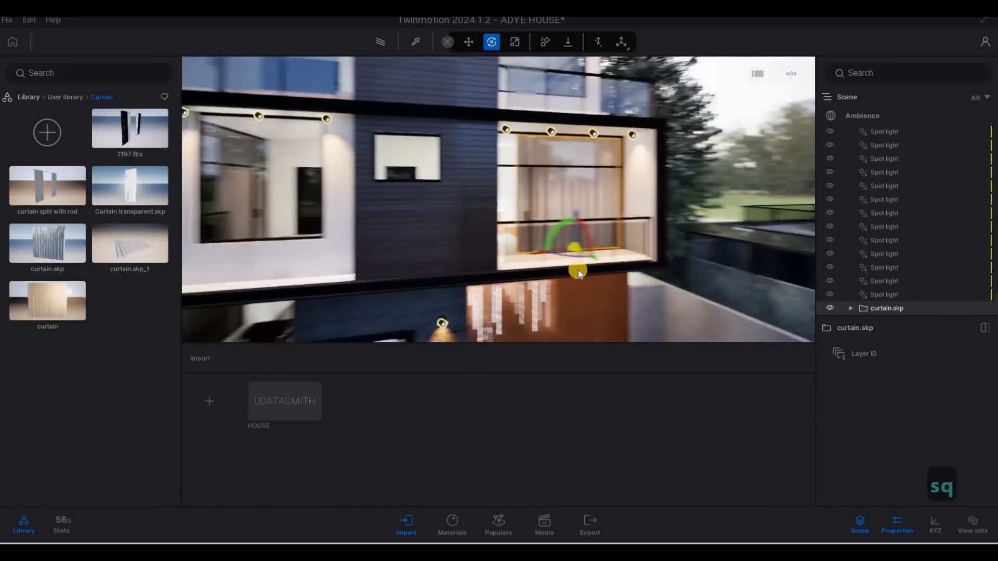
pyautogui.press('a')
# Copy the curtain as one instance into the upper-floor window on the other side of the facade
pyautogui.keyDown('shift'); pyautogui.moveTo(575, 251); pyautogui.dragTo(278, 257); pyautogui.keyUp('shift')
pyautogui.click(467, 341)
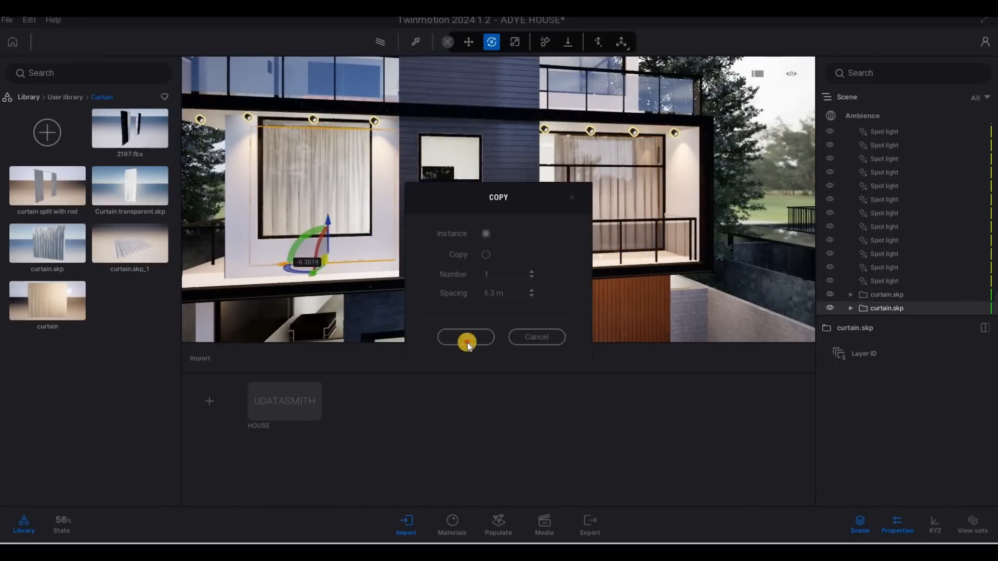
pyautogui.click(466, 337)
pyautogui.press('a')
pyautogui.press('a')
pyautogui.press('a')
pyautogui.press('a')
pyautogui.press('a')
pyautogui.press('a')
pyautogui.press('a')
pyautogui.press('a')
pyautogui.press('a')
pyautogui.press('a')
pyautogui.press('a')
pyautogui.press('a')
pyautogui.press('a')
pyautogui.press('a')
pyautogui.press('a')
pyautogui.press('a')
pyautogui.press('a')
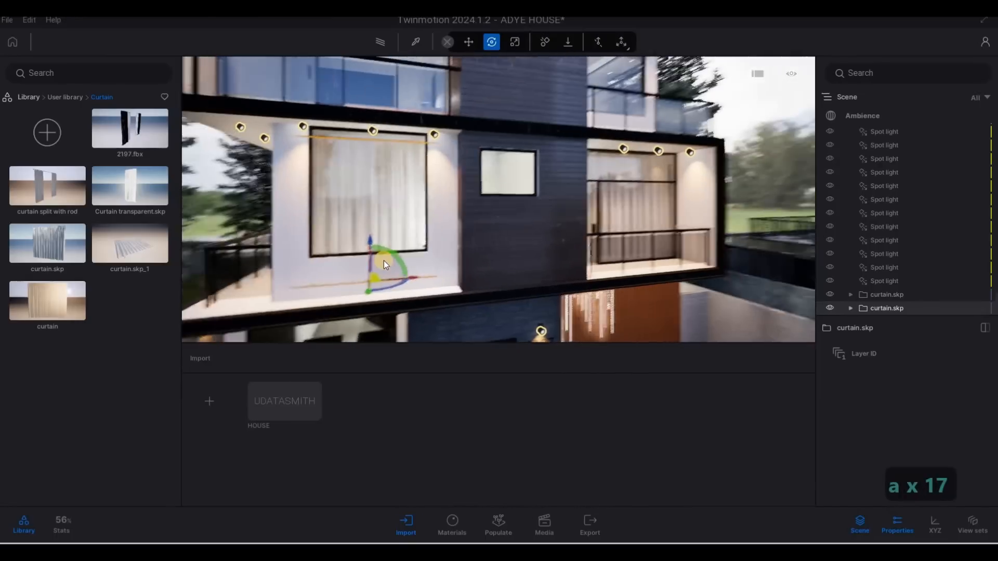
# Fine-tune the copied curtain's position so it sits just behind the glazing of the other upper-floor window
pyautogui.moveTo(363, 242); pyautogui.dragTo(364, 230)
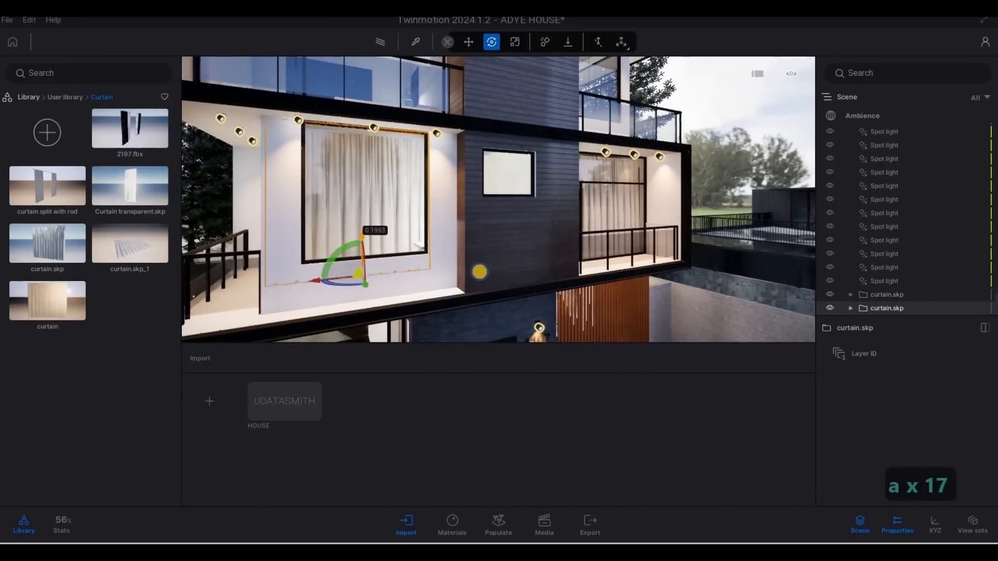
pyautogui.press('a')
pyautogui.press('a')
pyautogui.press('a')
pyautogui.press('a')
pyautogui.press('a')
pyautogui.press('a')
pyautogui.press('a')
pyautogui.press('a')
pyautogui.press('a')
pyautogui.press('a')
pyautogui.press('w')
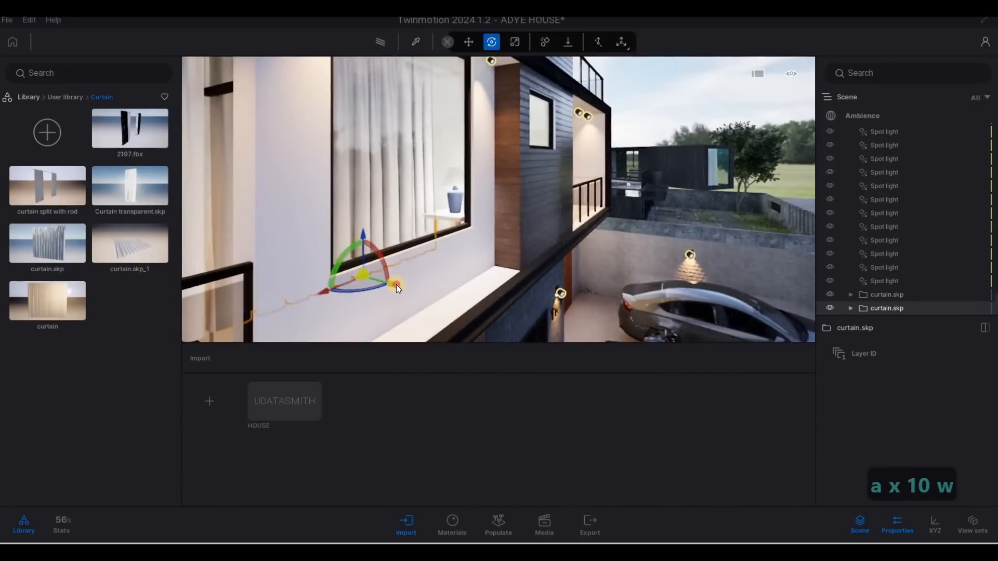
pyautogui.moveTo(429, 294); pyautogui.dragTo(447, 295)
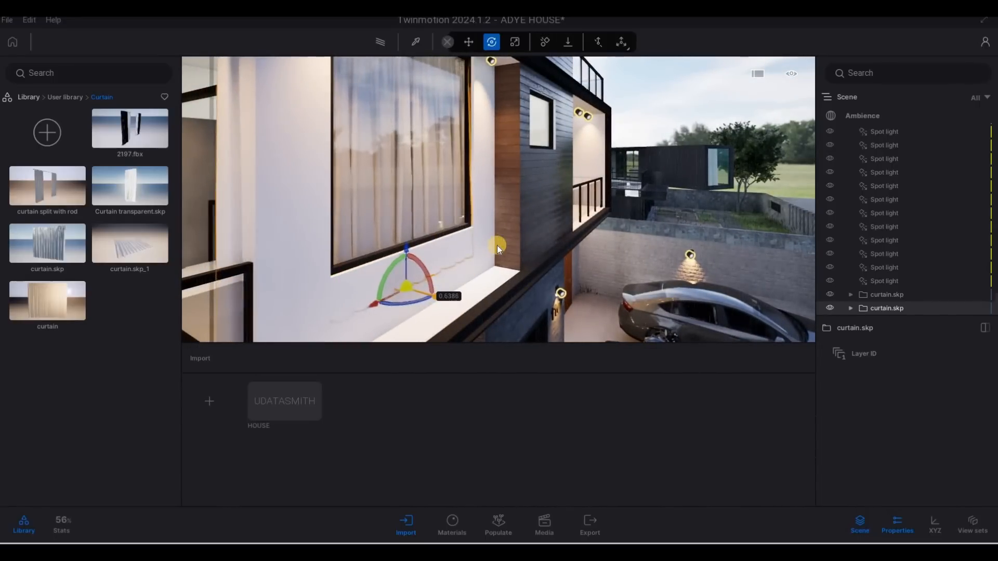
# Copy the curtain upward as one instance into the top-floor balcony window
pyautogui.press('d')
pyautogui.press('w')
pyautogui.press('w')
pyautogui.press('w')
pyautogui.press('w')
pyautogui.press('w')
pyautogui.press('w')
pyautogui.press('w')
pyautogui.press('w')
pyautogui.press('w')
pyautogui.press('w')
pyautogui.press('a')
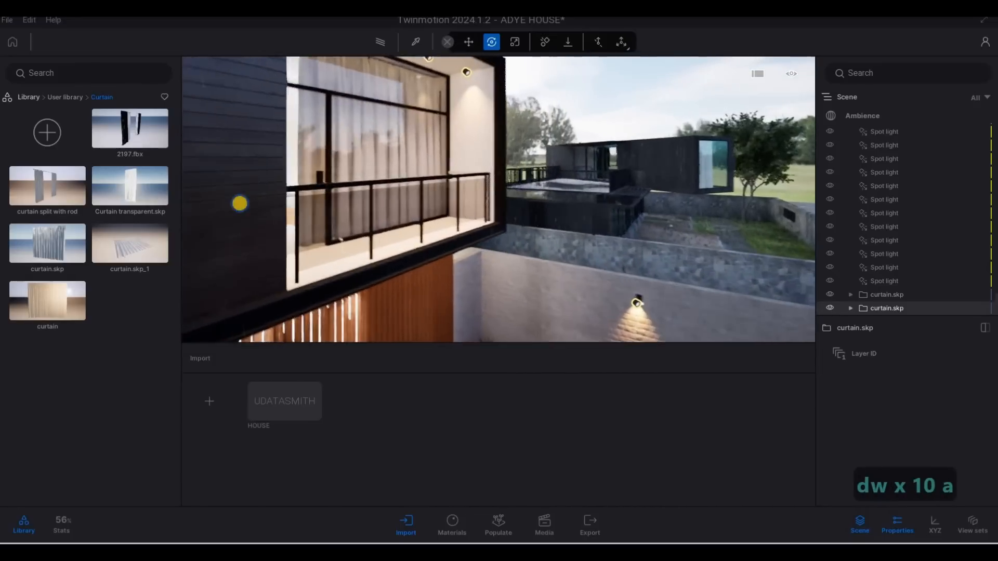
pyautogui.press('a')
pyautogui.press('a')
pyautogui.press('a')
pyautogui.press('s')
pyautogui.press('a')
pyautogui.press('a')
pyautogui.press('a')
pyautogui.press('a')
pyautogui.press('a')
pyautogui.press('a')
pyautogui.press('a')
pyautogui.press('a')
pyautogui.press('a')
pyautogui.press('a')
pyautogui.press('a')
pyautogui.press('a')
pyautogui.press('a')
pyautogui.press('a')
pyautogui.press('a')
pyautogui.press('a')
pyautogui.moveTo(179, 197); pyautogui.dragTo(430, 252, button='right')
pyautogui.press('q')
pyautogui.press('q')
pyautogui.press('a')
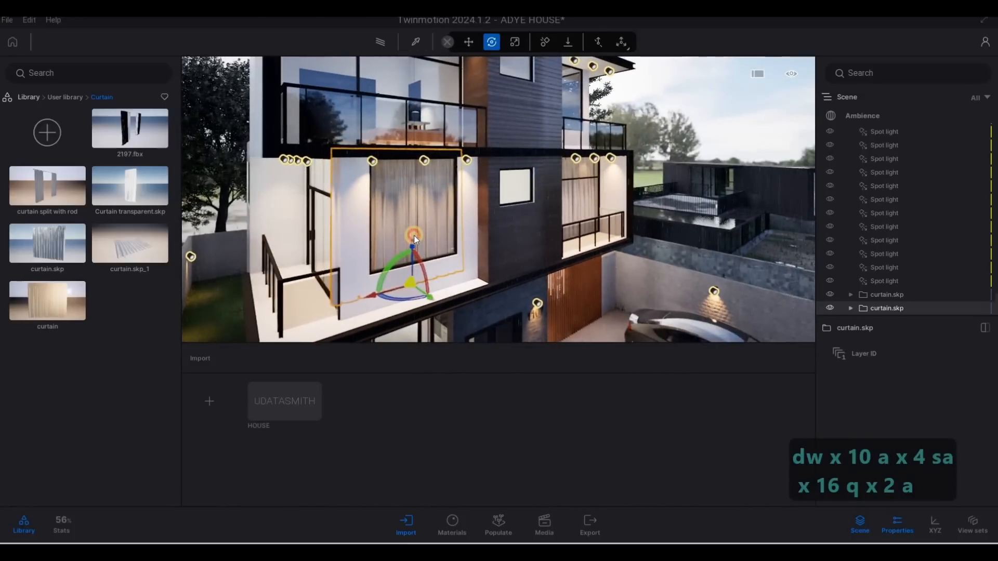
pyautogui.moveTo(414, 235); pyautogui.dragTo(427, 247)
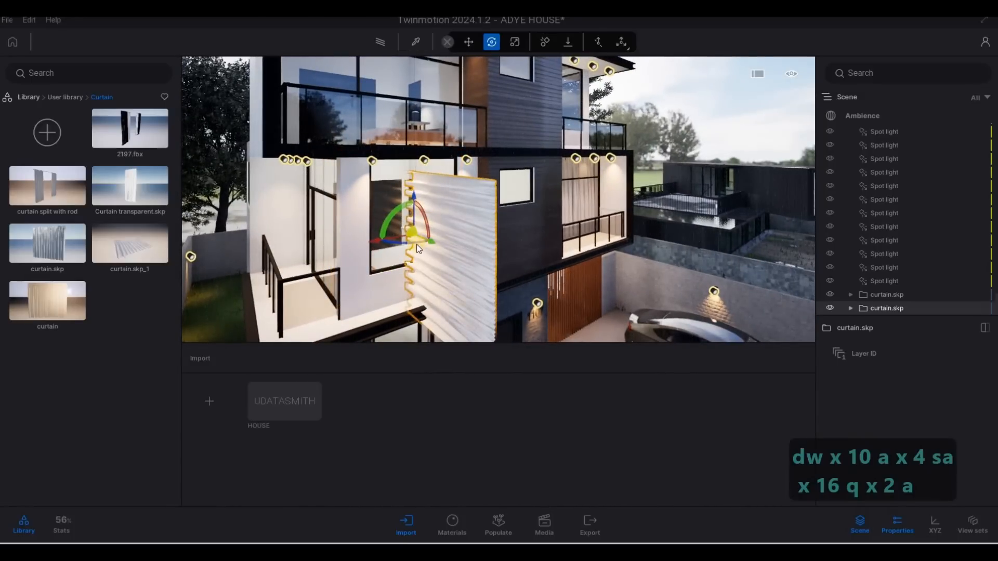
pyautogui.hotkey('ctrl', 'z')
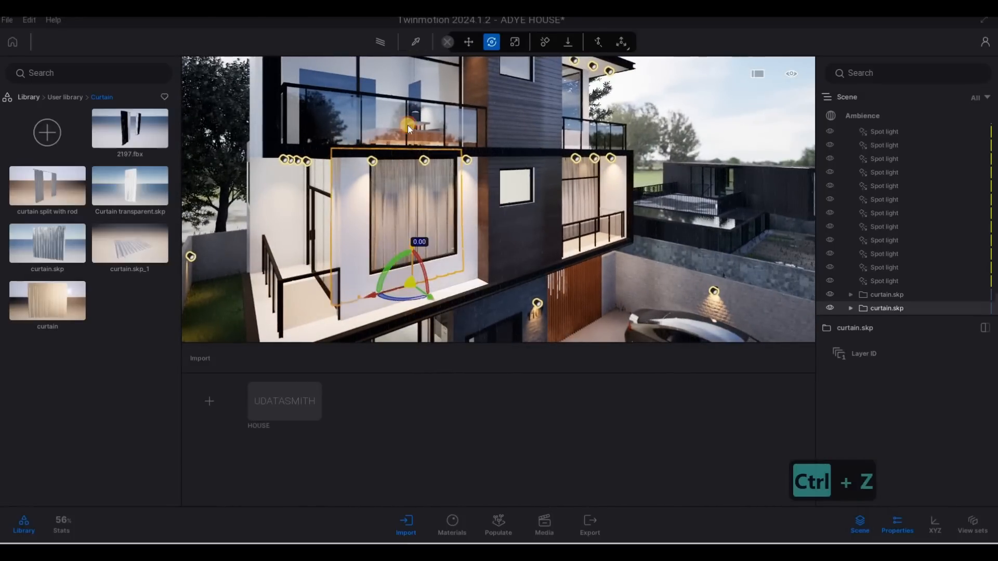
pyautogui.keyDown('shift'); pyautogui.moveTo(413, 250); pyautogui.dragTo(407, 126); pyautogui.keyUp('shift')
pyautogui.click(466, 337)
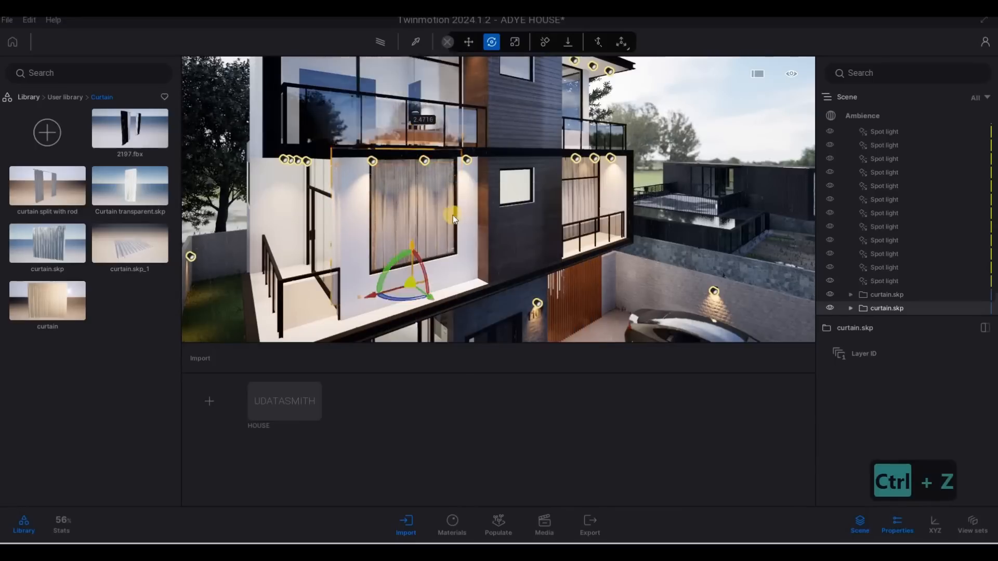
# Slide the new curtain into place just behind the top-floor balcony glazing and sliding door
pyautogui.press('a')
pyautogui.press('w')
pyautogui.press('q')
pyautogui.moveTo(438, 220); pyautogui.dragTo(498, 219, button='right')
pyautogui.press('a')
pyautogui.press('s')
pyautogui.press('q')
pyautogui.moveTo(495, 212); pyautogui.dragTo(500, 248)
pyautogui.press('w')
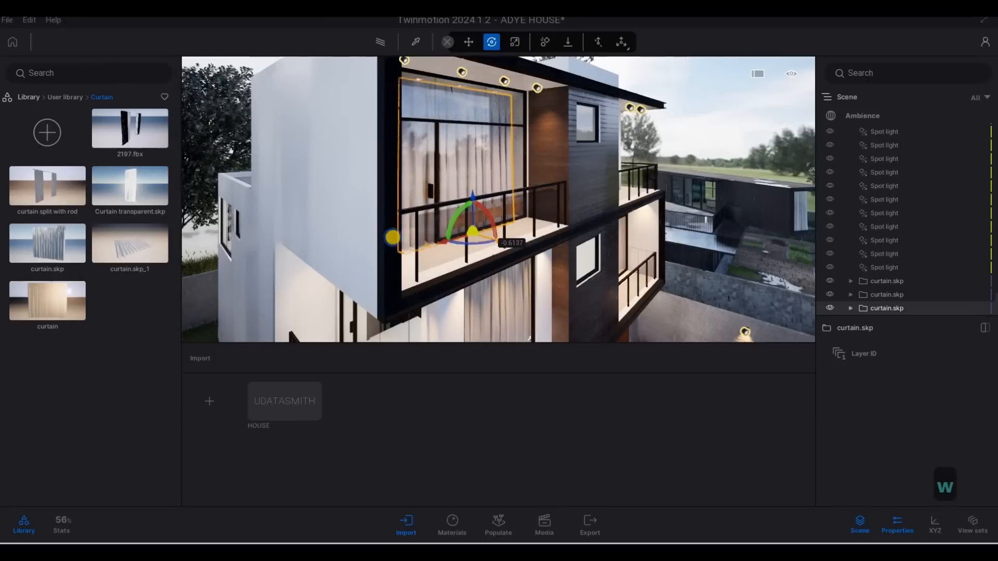
pyautogui.press('q')
pyautogui.press('d')
pyautogui.moveTo(393, 235); pyautogui.dragTo(343, 245, button='right')
pyautogui.press('w')
pyautogui.press('e')
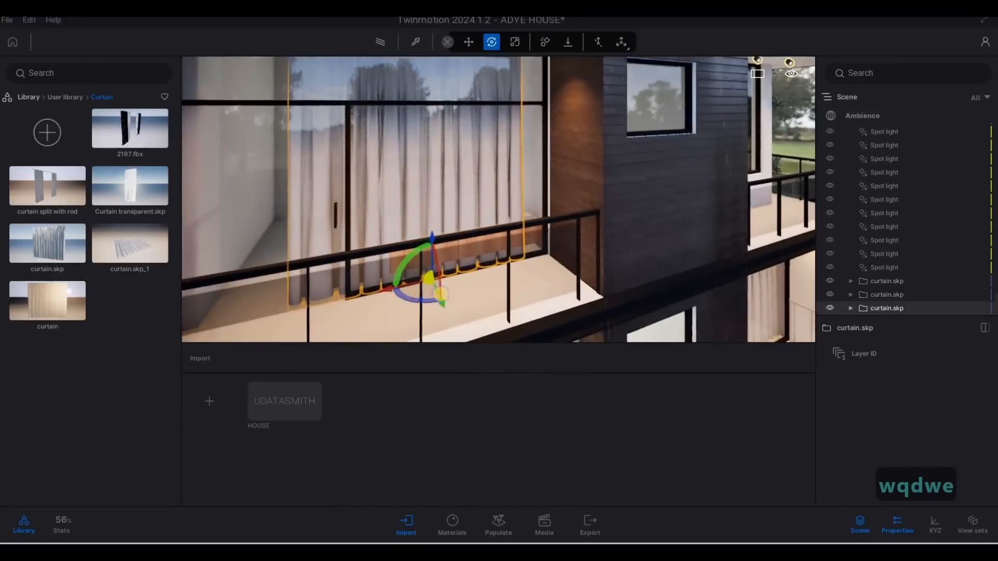
pyautogui.press('w')
pyautogui.press('a')
pyautogui.moveTo(541, 318); pyautogui.dragTo(506, 301, button='right')
pyautogui.press('a')
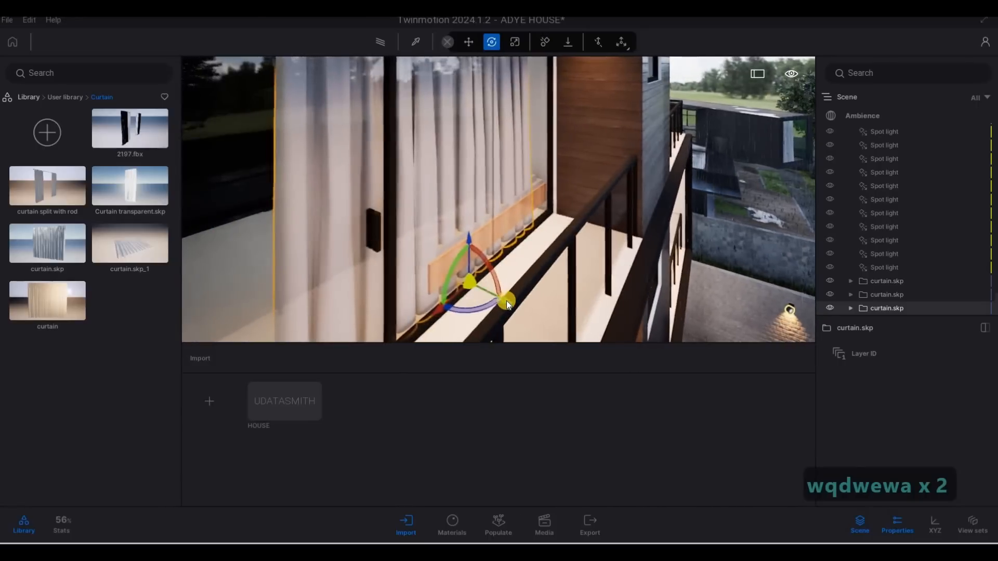
pyautogui.moveTo(495, 297); pyautogui.dragTo(515, 278)
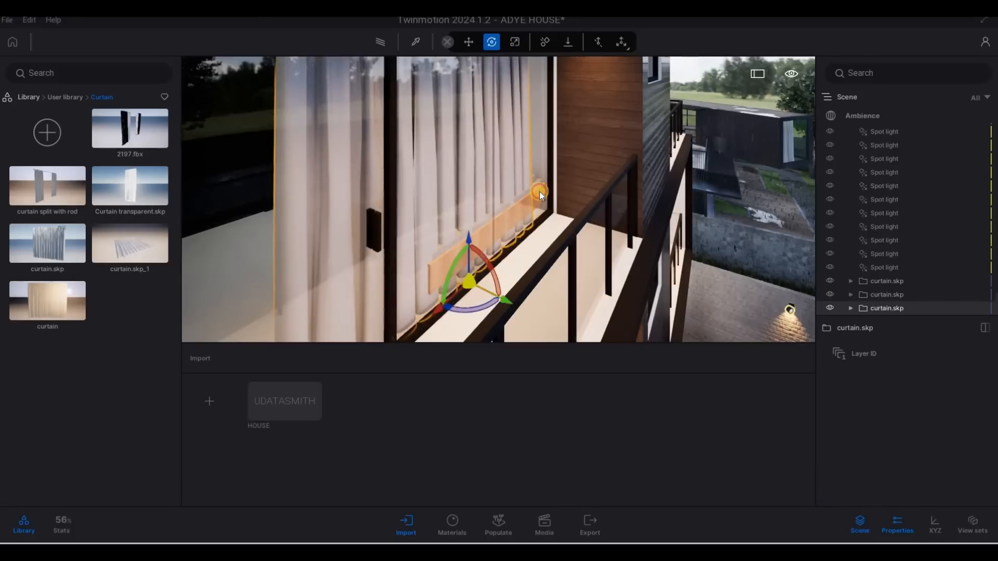
pyautogui.click(562, 234)
pyautogui.moveTo(559, 245); pyautogui.dragTo(538, 224)
pyautogui.hotkey('ctrl', 'z')
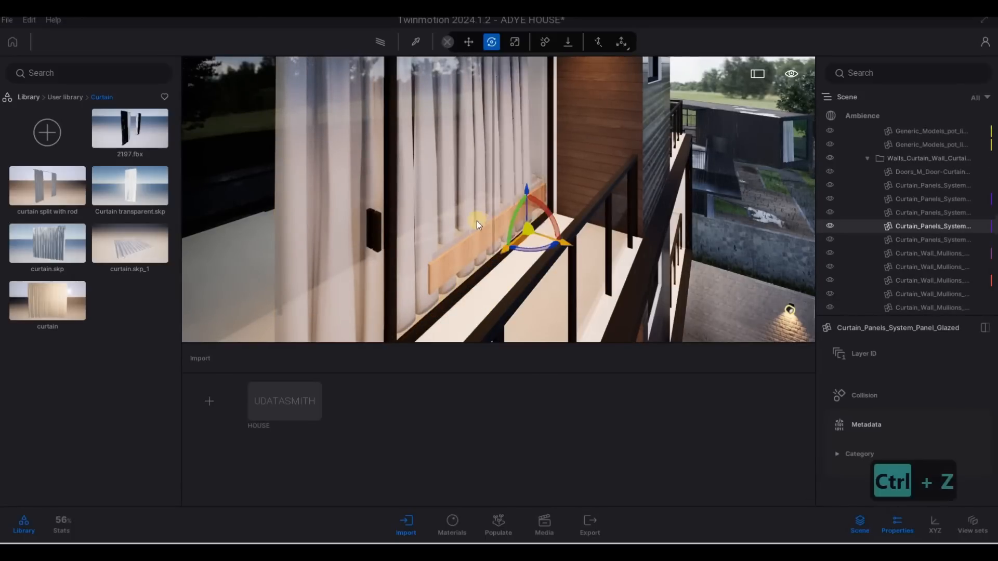
pyautogui.press('a')
pyautogui.press('w')
pyautogui.press('w')
pyautogui.press('w')
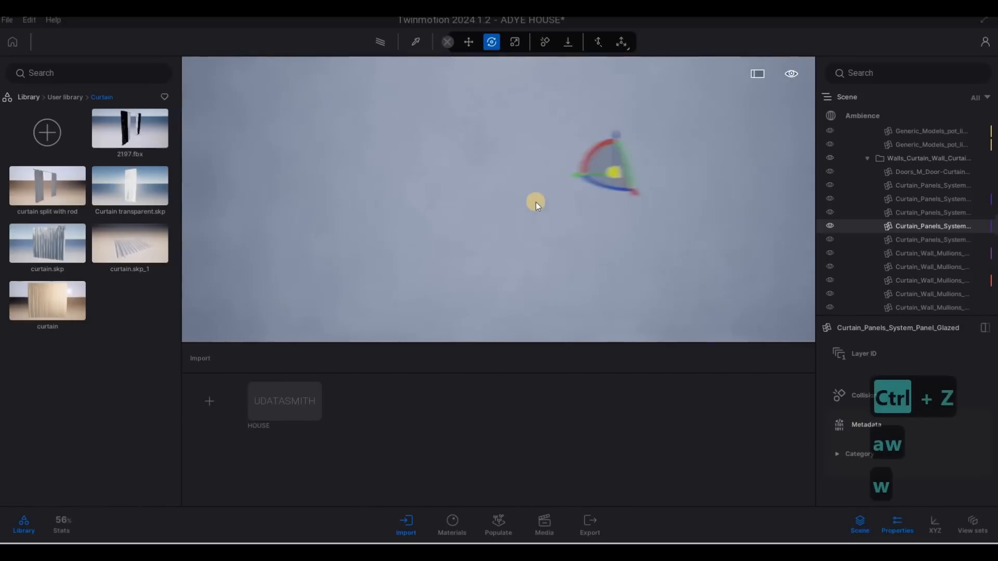
pyautogui.click(566, 229)
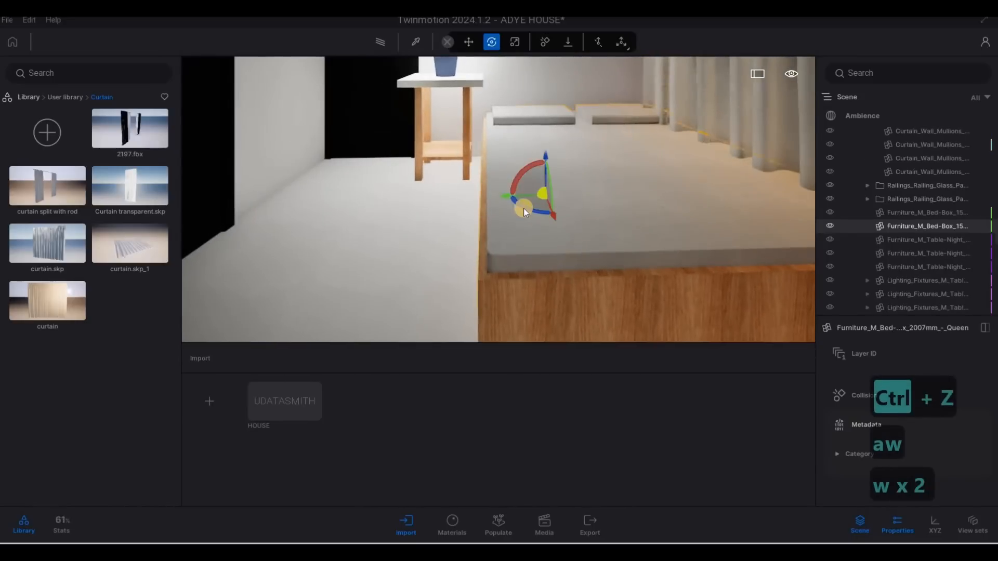
pyautogui.click(508, 201)
pyautogui.moveTo(503, 197)
pyautogui.mouseDown()
pyautogui.moveTo(488, 198)
pyautogui.moveTo(515, 201)
pyautogui.mouseUp()
pyautogui.press('d')
pyautogui.press('d')
pyautogui.press('d')
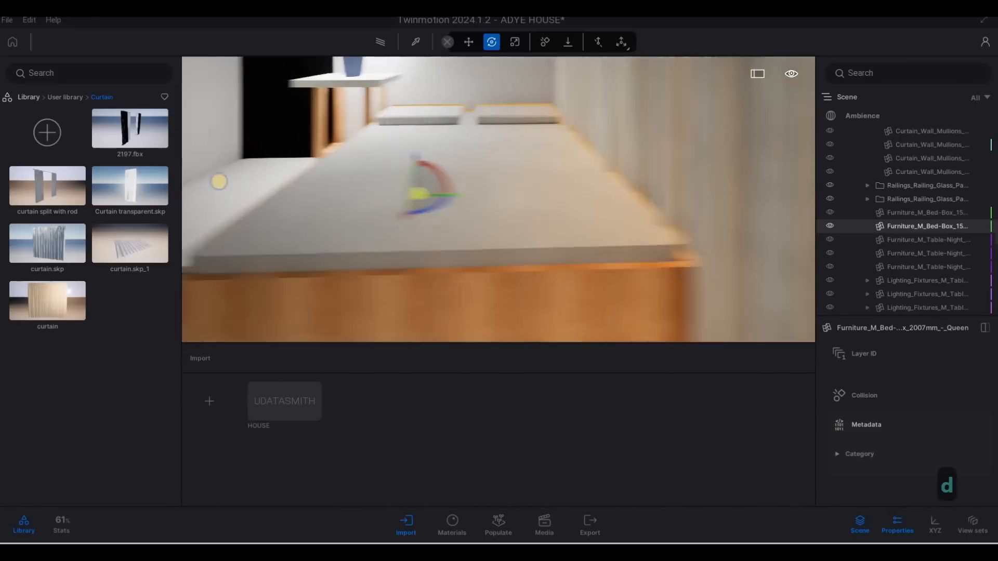
pyautogui.press('w')
pyautogui.moveTo(218, 183); pyautogui.dragTo(424, 194, button='right')
pyautogui.press('s')
pyautogui.press('d')
pyautogui.press('d')
pyautogui.press('d')
pyautogui.press('d')
pyautogui.press('d')
pyautogui.press('d')
pyautogui.press('d')
pyautogui.press('q')
pyautogui.press('s')
pyautogui.press('a')
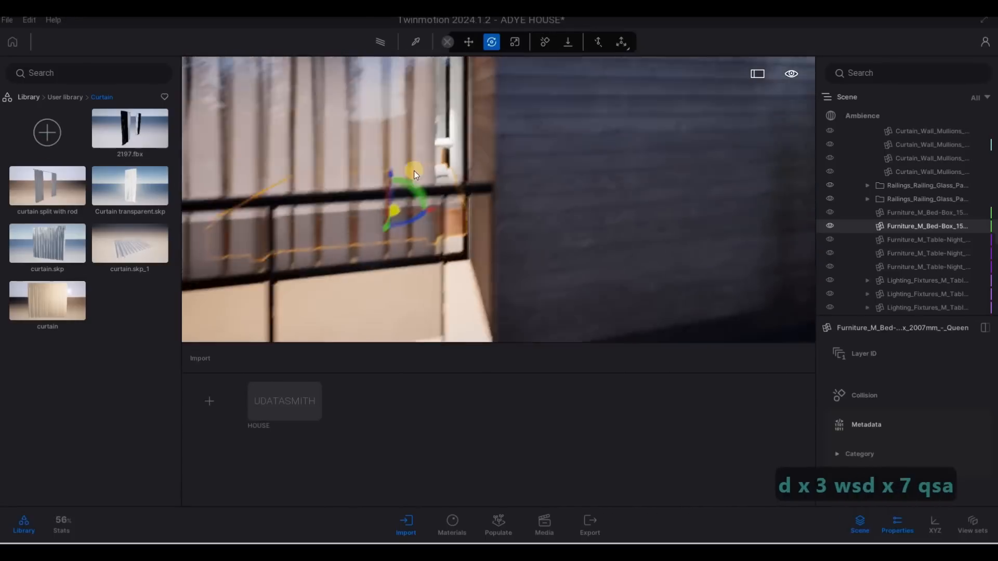
pyautogui.press('a')
pyautogui.press('s')
pyautogui.press('a')
pyautogui.press('s')
pyautogui.press('s')
pyautogui.press('s')
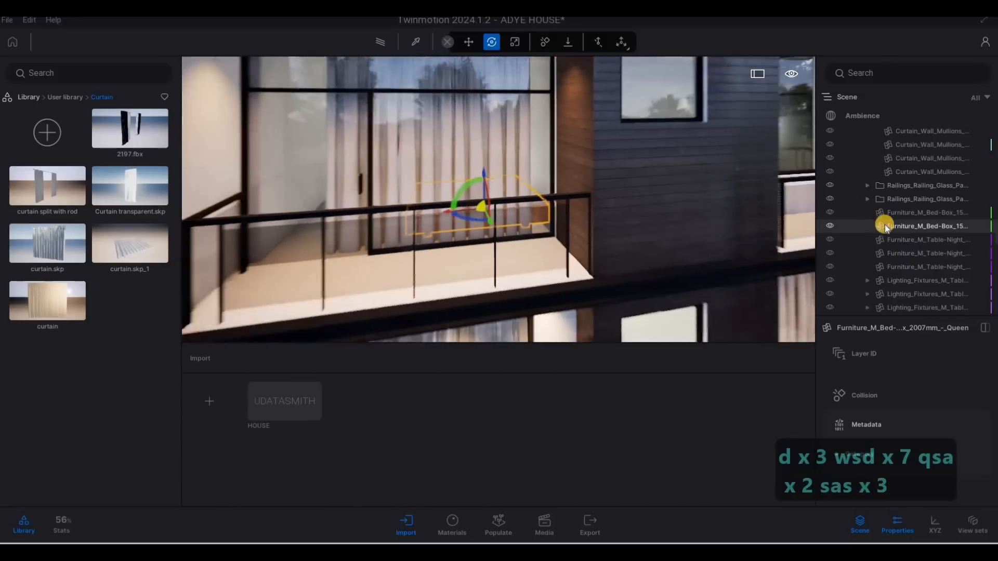
pyautogui.press('w')
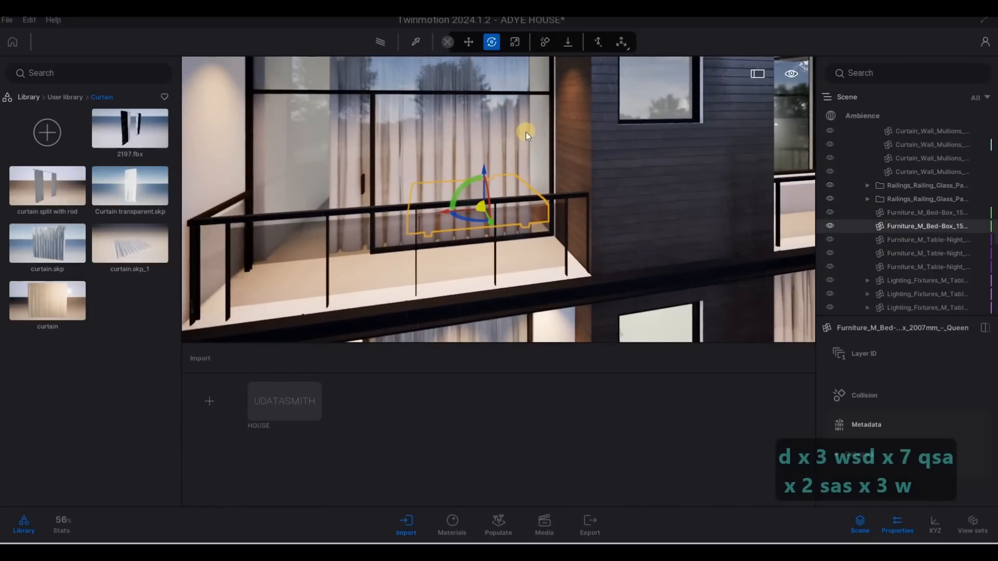
pyautogui.press('Tab')
pyautogui.press('Tab')
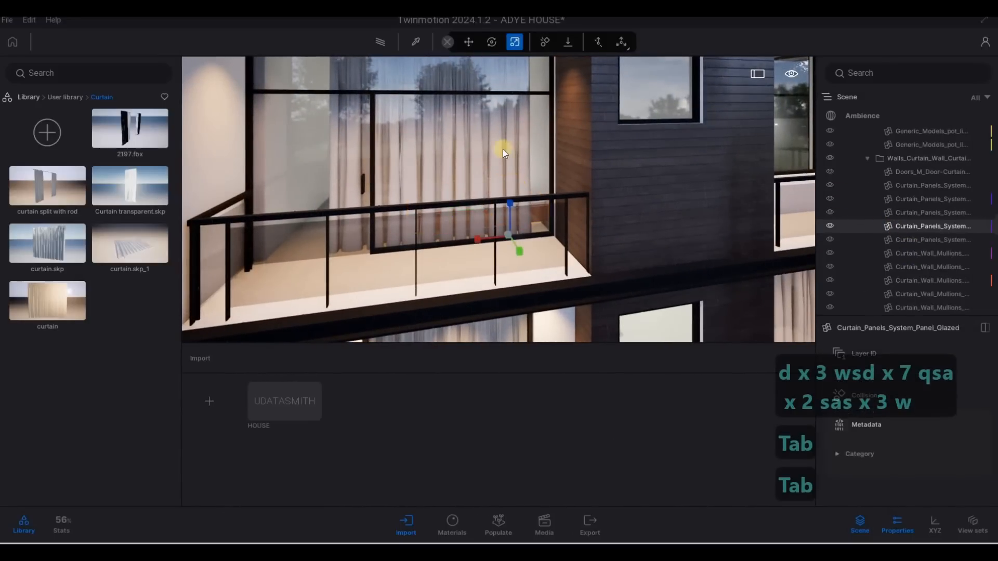
pyautogui.press('a')
pyautogui.press('w')
pyautogui.press('w')
pyautogui.press('w')
pyautogui.press('w')
pyautogui.press('w')
pyautogui.press('w')
pyautogui.press('w')
pyautogui.press('w')
pyautogui.press('w')
pyautogui.press('w')
pyautogui.press('w')
pyautogui.press('w')
pyautogui.press('w')
pyautogui.press('w')
pyautogui.press('w')
pyautogui.press('w')
pyautogui.press('w')
pyautogui.press('w')
pyautogui.press('w')
pyautogui.press('w')
pyautogui.press('w')
pyautogui.press('w')
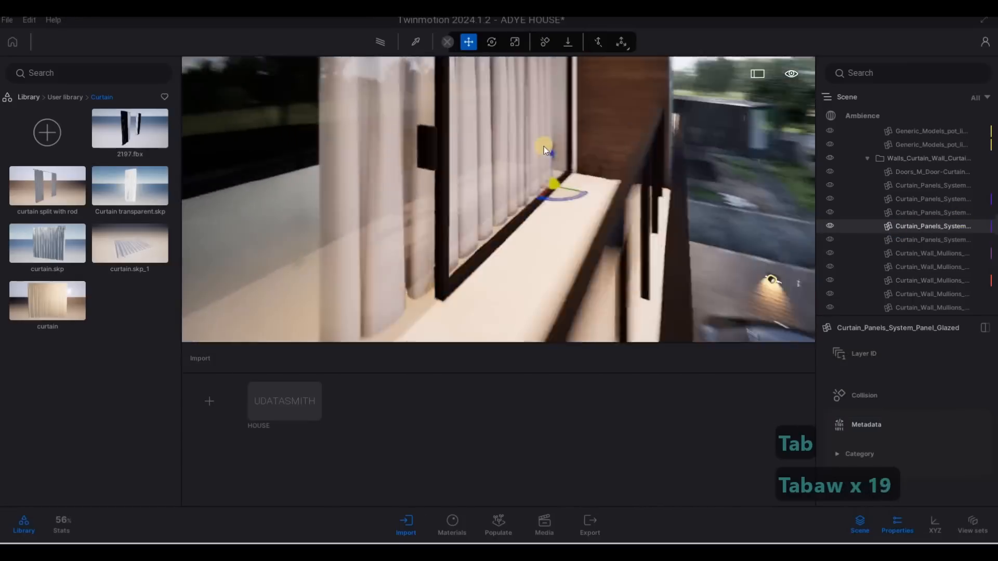
# Reselect the top-floor curtain and adjust it to fill the balcony window's height
pyautogui.press('d')
pyautogui.click(700, 242)
pyautogui.press('d')
pyautogui.press('d')
pyautogui.press('d')
pyautogui.press('d')
pyautogui.press('d')
pyautogui.press('d')
pyautogui.press('d')
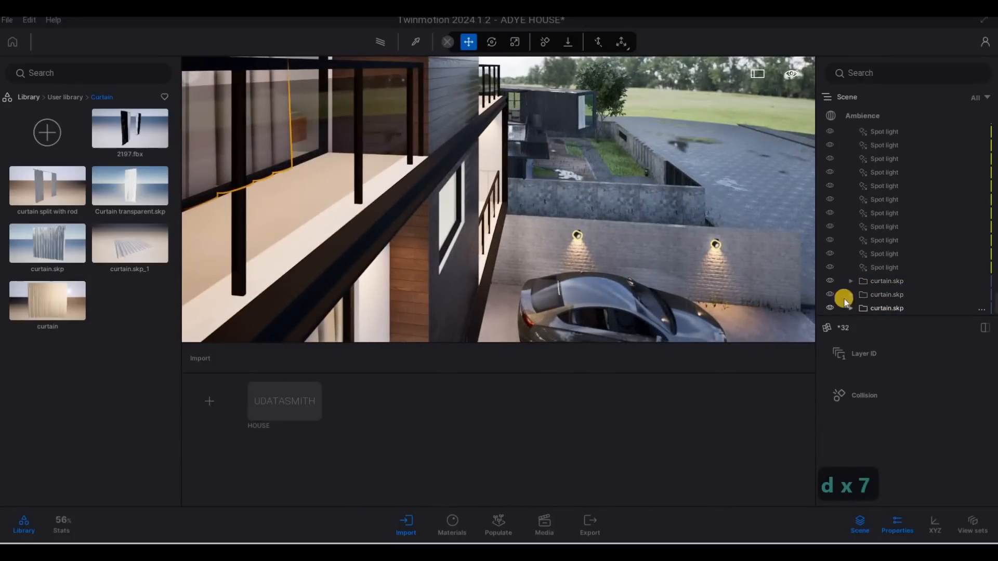
pyautogui.click(879, 308)
pyautogui.moveTo(251, 107); pyautogui.dragTo(615, 210, button='right')
pyautogui.press('q')
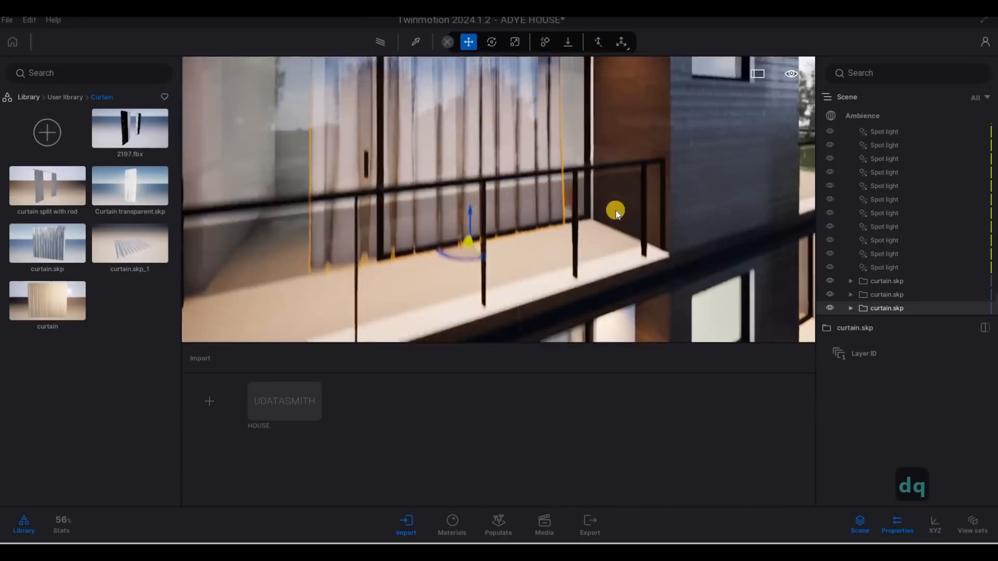
pyautogui.press('a')
pyautogui.press('Tab')
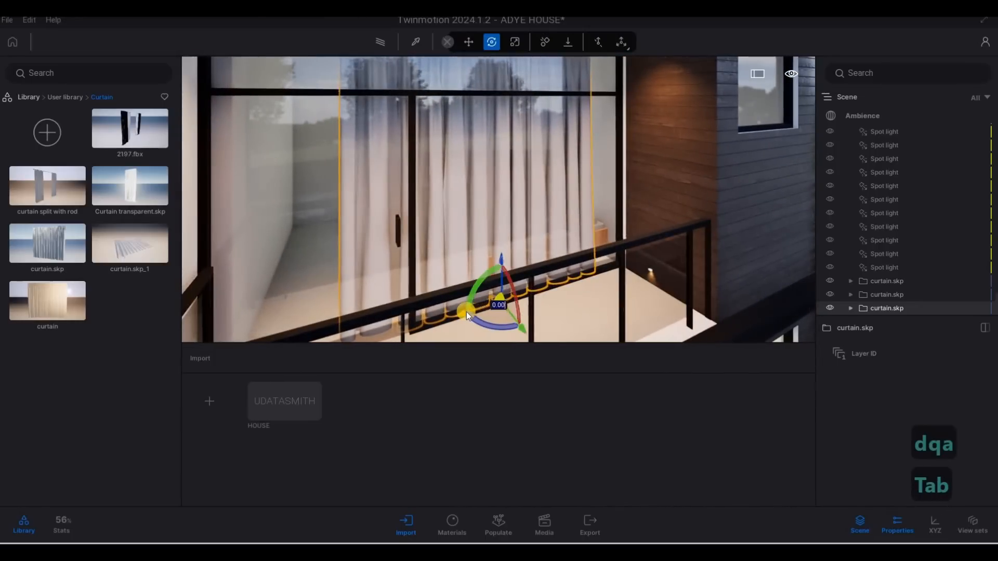
pyautogui.moveTo(479, 313); pyautogui.dragTo(449, 127)
# Try moving the curtain into the top floor's right-hand window, then undo both moves
pyautogui.press('s')
pyautogui.press('d')
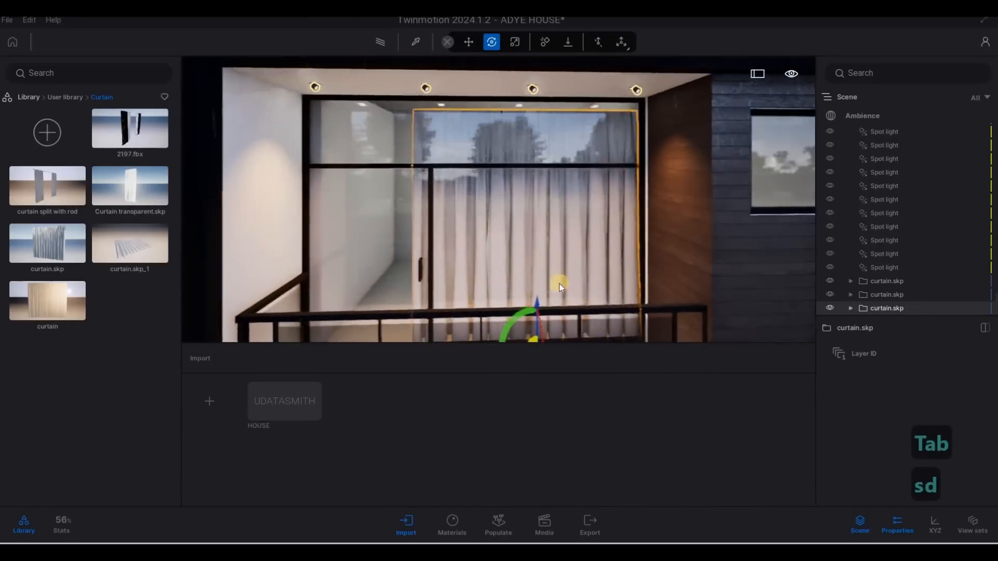
pyautogui.press('s')
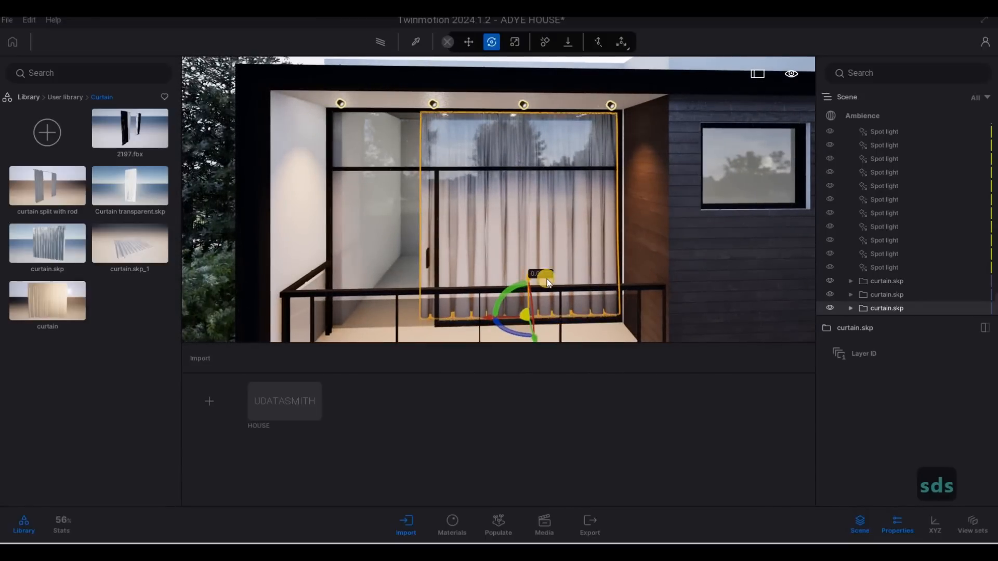
pyautogui.press('s')
pyautogui.press('d')
pyautogui.press('s')
pyautogui.press('d')
pyautogui.press('s')
pyautogui.press('d')
pyautogui.press('capslock')
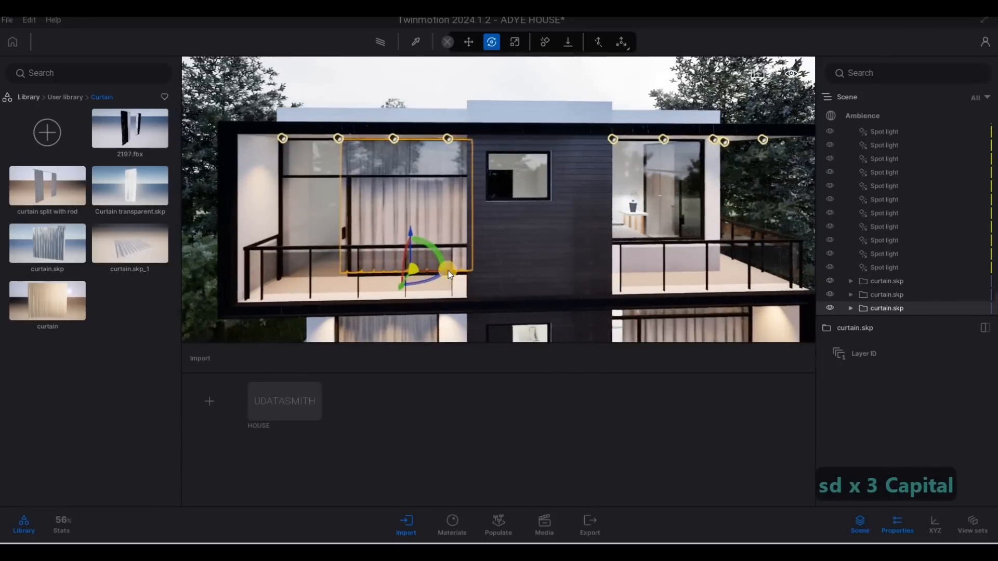
pyautogui.moveTo(688, 272); pyautogui.dragTo(722, 288)
pyautogui.press('d')
pyautogui.press('w')
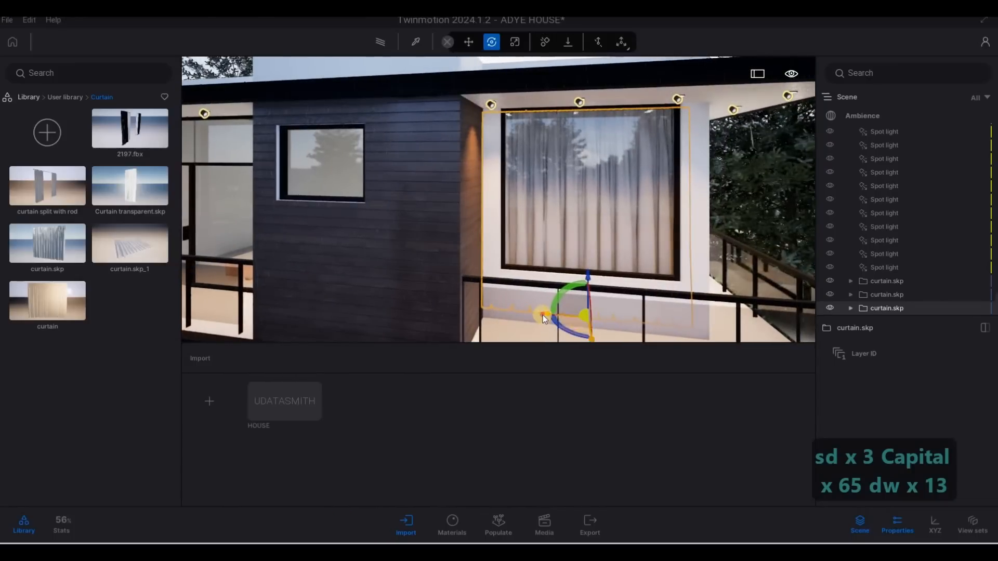
pyautogui.moveTo(548, 316); pyautogui.dragTo(553, 316)
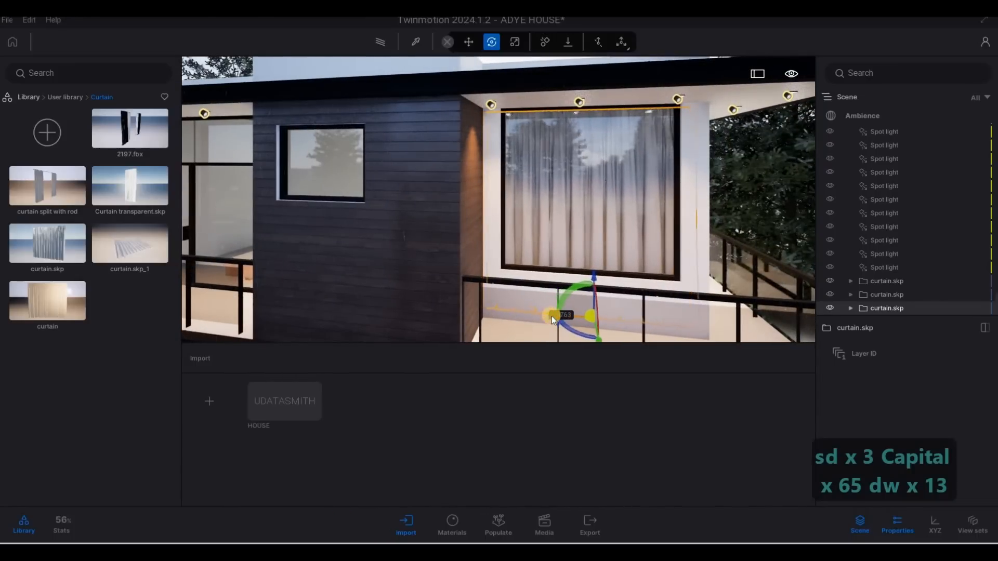
pyautogui.press('d')
pyautogui.press('d')
pyautogui.press('d')
pyautogui.press('d')
pyautogui.press('d')
pyautogui.press('d')
pyautogui.press('d')
pyautogui.press('d')
pyautogui.press('d')
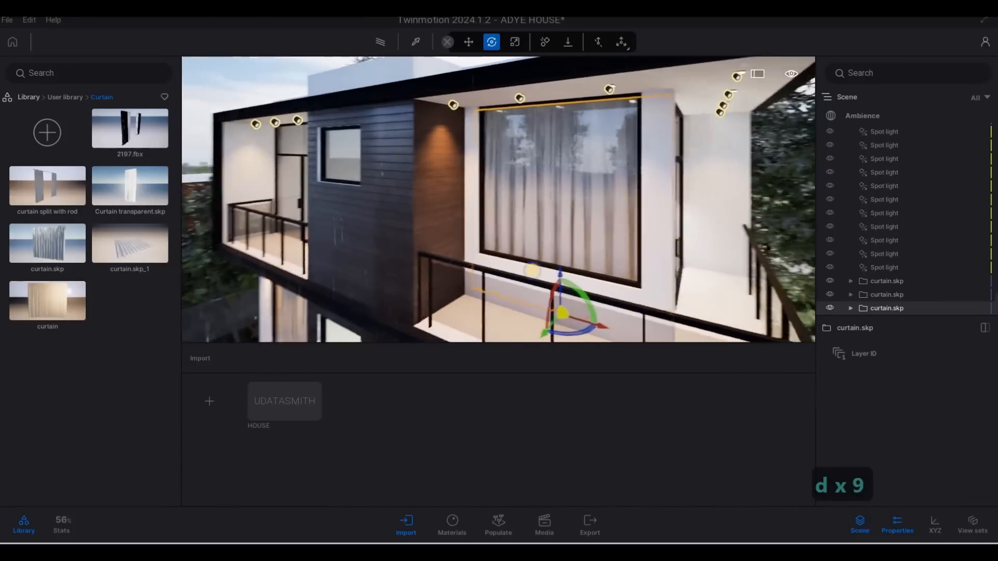
pyautogui.press('a')
pyautogui.press('a')
pyautogui.press('a')
pyautogui.press('a')
pyautogui.press('a')
pyautogui.press('a')
pyautogui.press('a')
pyautogui.press('a')
pyautogui.press('a')
pyautogui.press('a')
pyautogui.press('a')
pyautogui.press('a')
pyautogui.press('a')
pyautogui.press('s')
pyautogui.press('s')
pyautogui.press('s')
pyautogui.press('s')
pyautogui.press('s')
pyautogui.press('s')
pyautogui.press('s')
pyautogui.press('s')
pyautogui.press('e')
pyautogui.press('e')
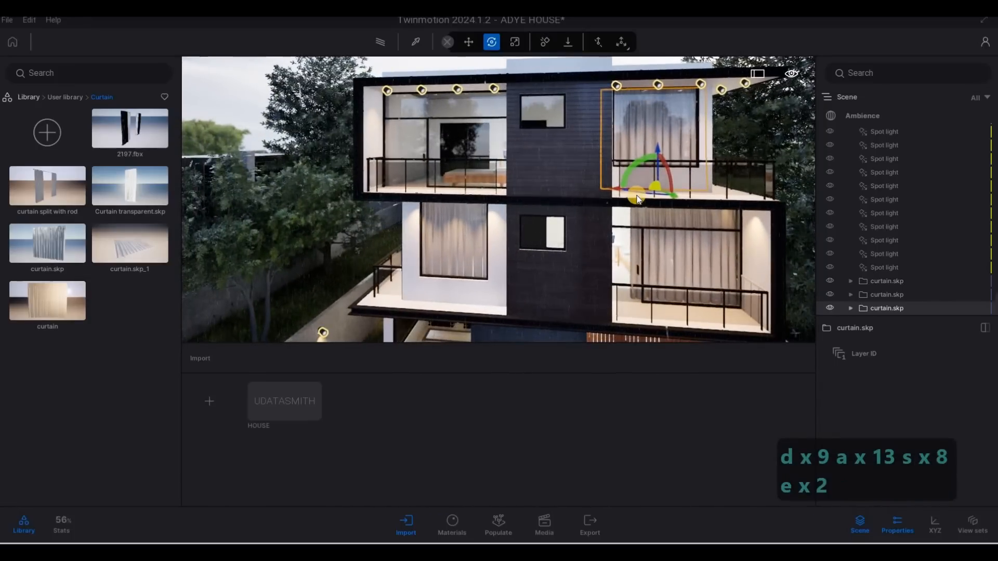
pyautogui.hotkey('ctrl', 'z')
pyautogui.hotkey('ctrl', 'z')
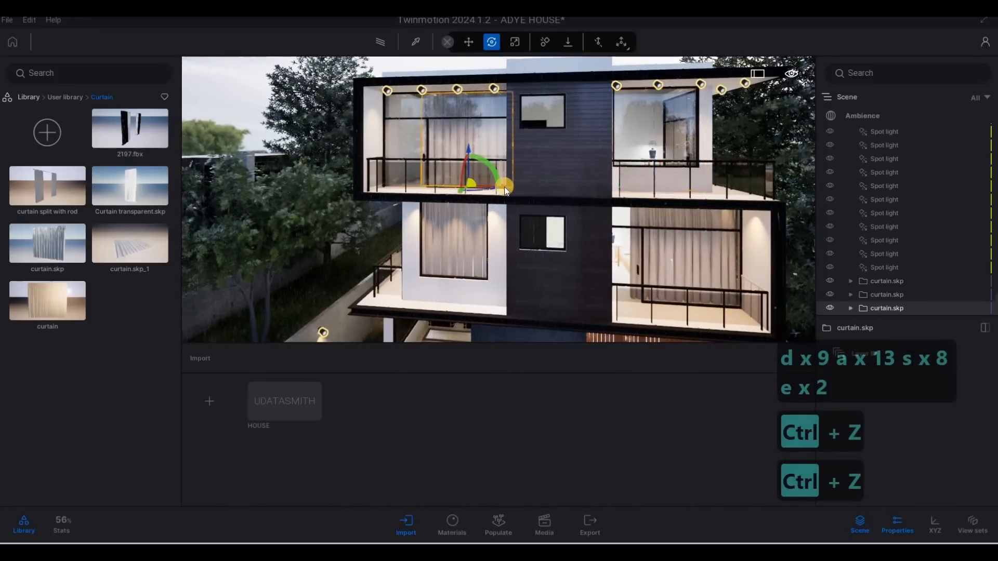
# Copy the curtain as one instance into the top floor's right-hand window
pyautogui.moveTo(505, 186); pyautogui.dragTo(700, 200)
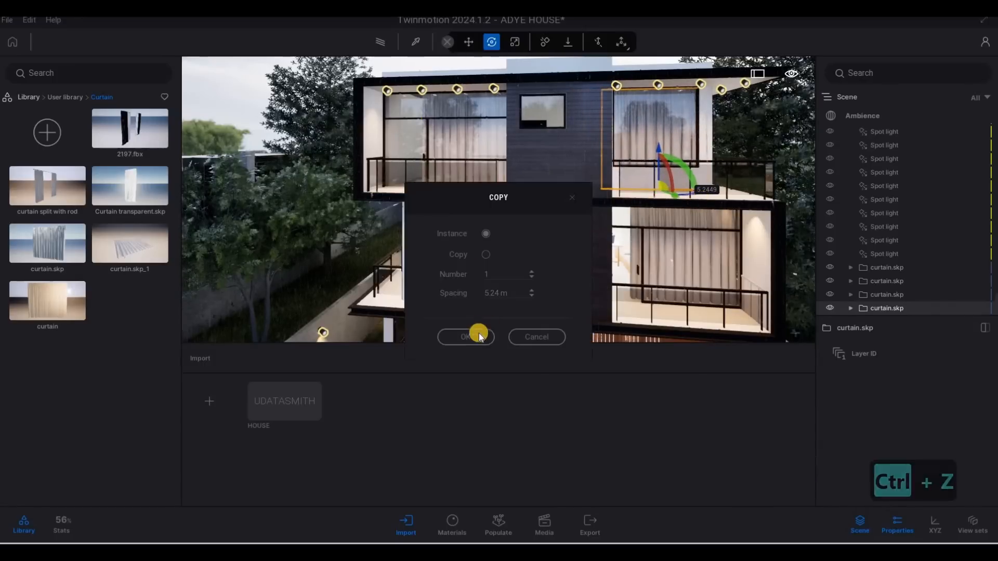
pyautogui.press('d')
pyautogui.press('w')
pyautogui.press('q')
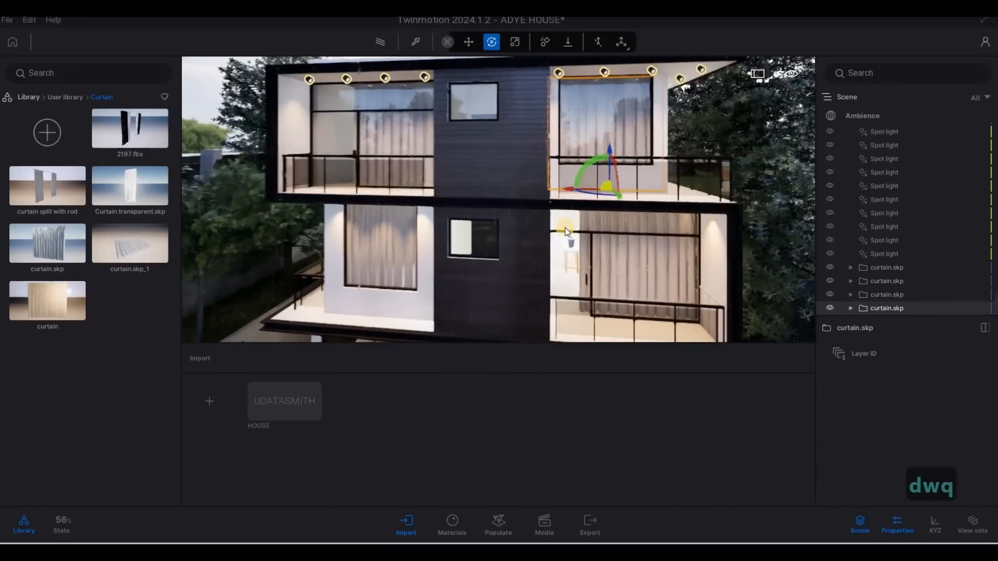
pyautogui.press('d')
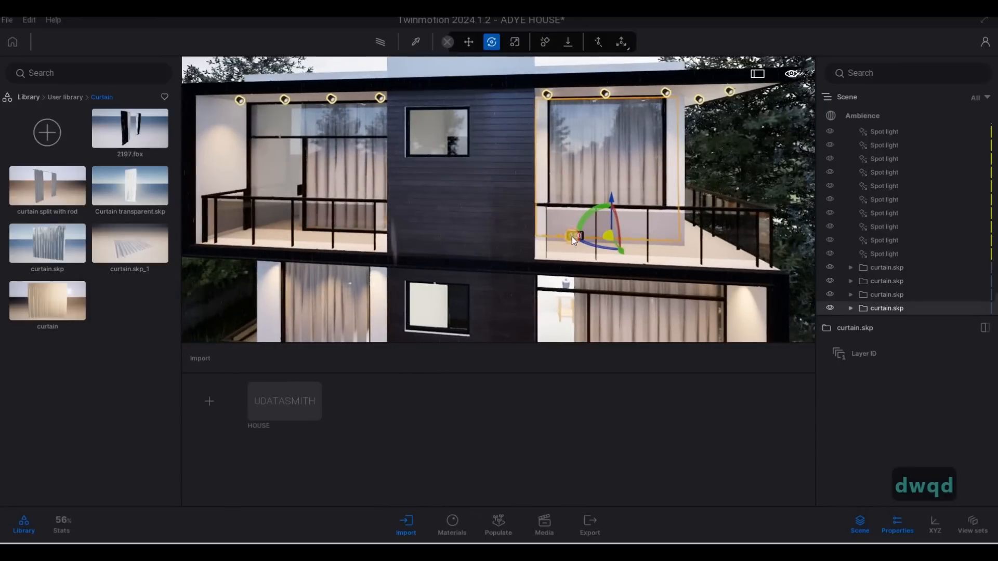
# Nudge the copied curtain slightly sideways within the top floor's right-hand window, then deselect it
pyautogui.moveTo(571, 236); pyautogui.dragTo(610, 238)
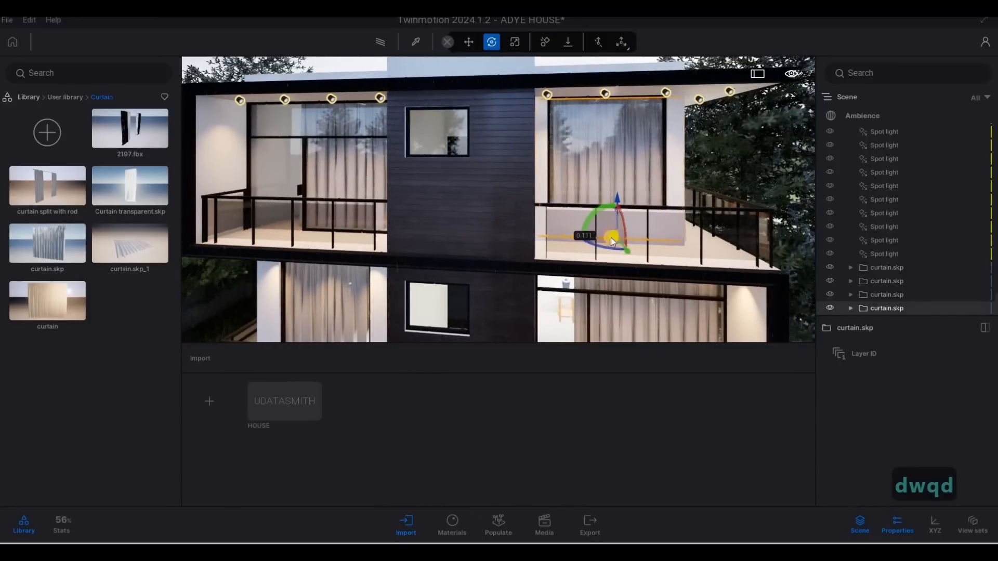
pyautogui.press('d')
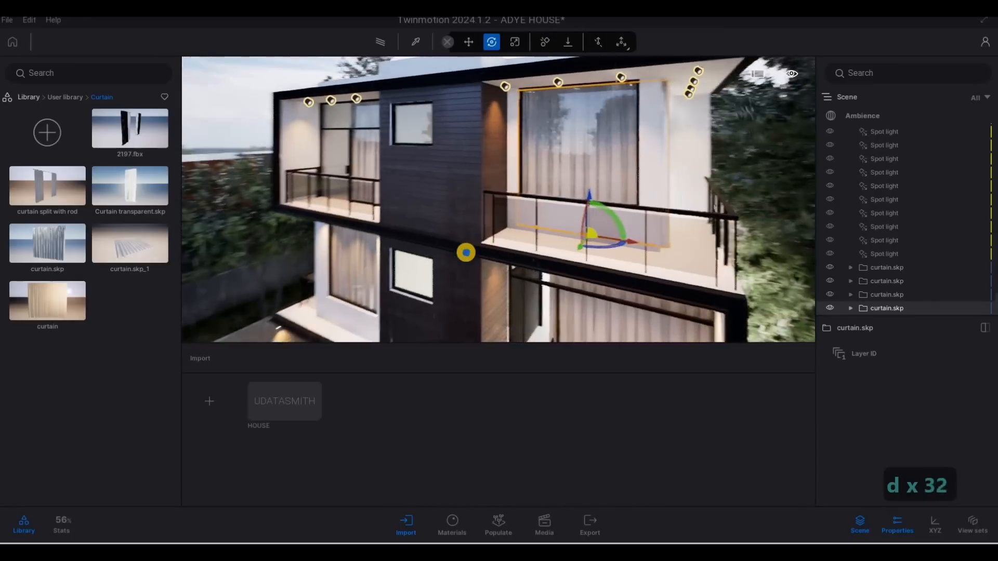
pyautogui.press('d')
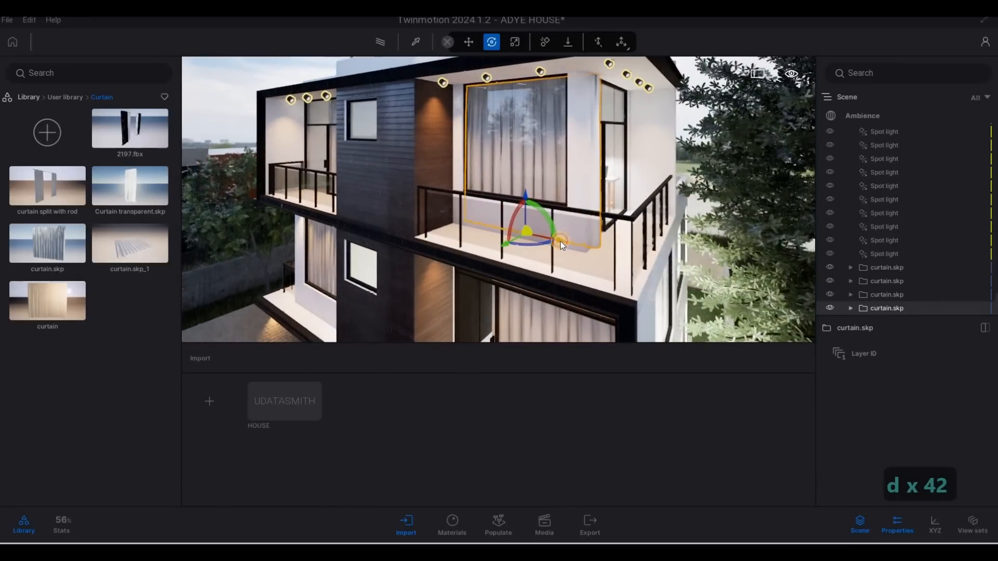
pyautogui.moveTo(558, 241); pyautogui.dragTo(560, 239)
pyautogui.press('a')
pyautogui.press('w')
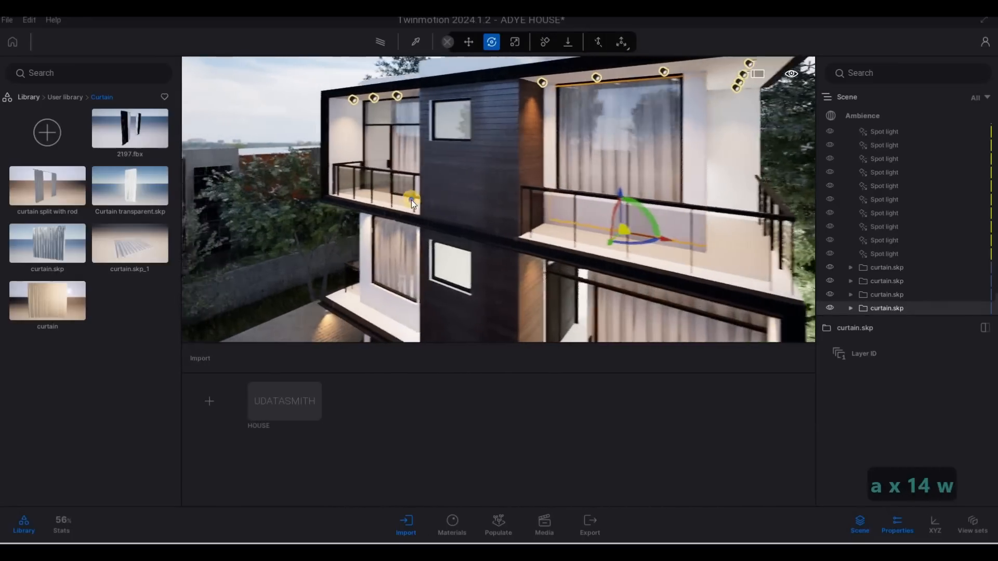
pyautogui.press('w')
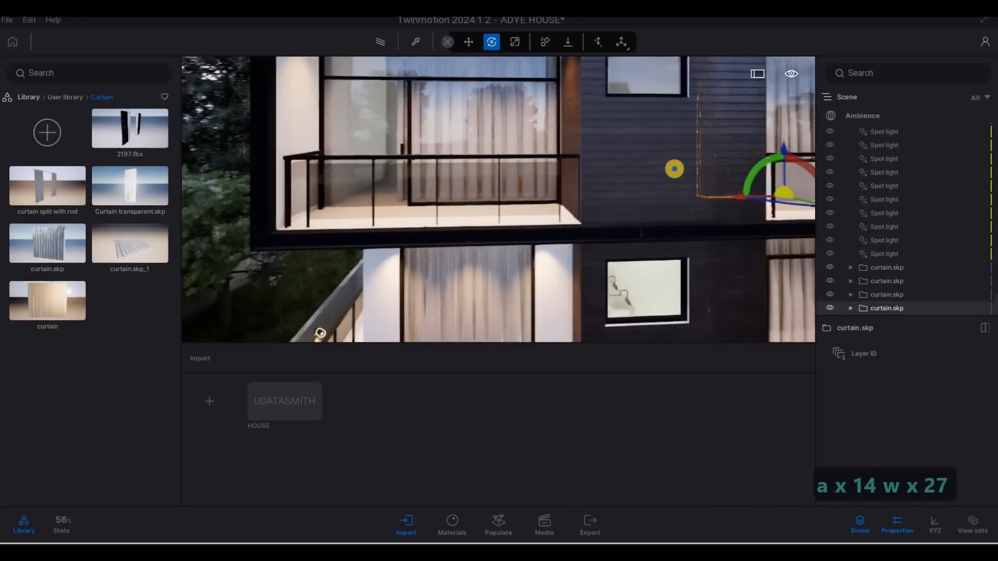
pyautogui.press('s')
pyautogui.press('e')
pyautogui.press('d')
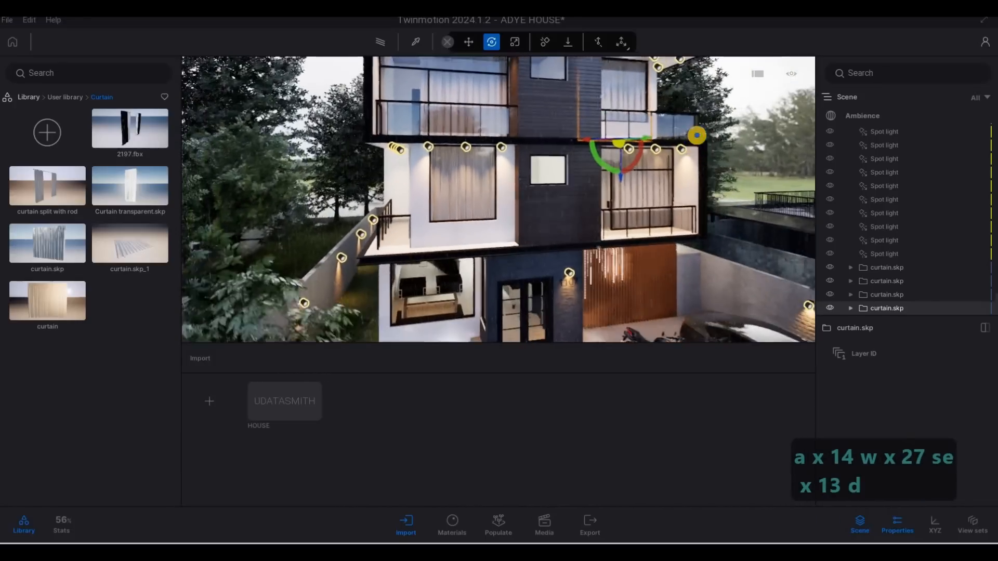
pyautogui.press('e')
pyautogui.press('s')
pyautogui.press('d')
pyautogui.press('s')
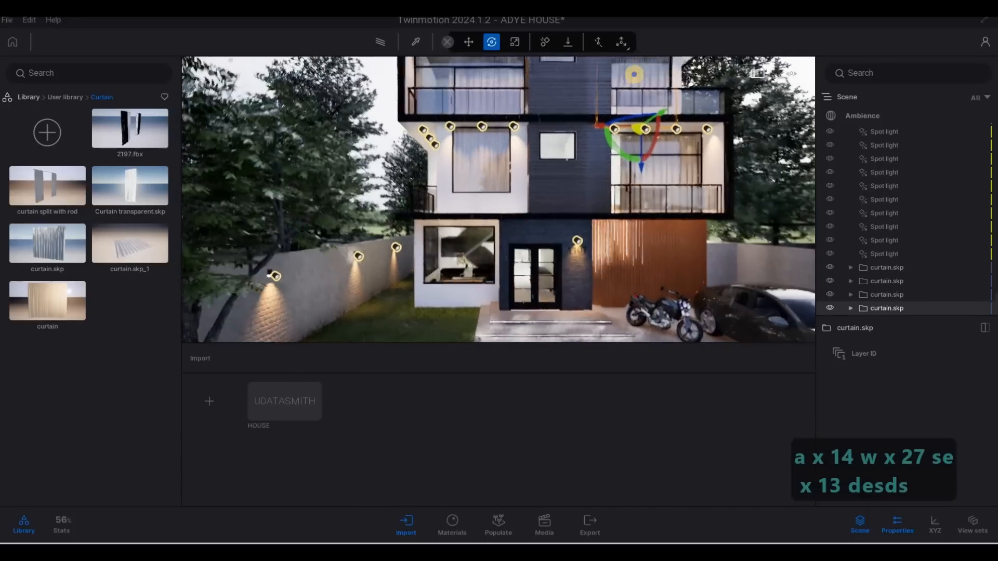
pyautogui.press('q')
pyautogui.press('s')
pyautogui.press('a')
pyautogui.press('Escape')
pyautogui.press('Escape')
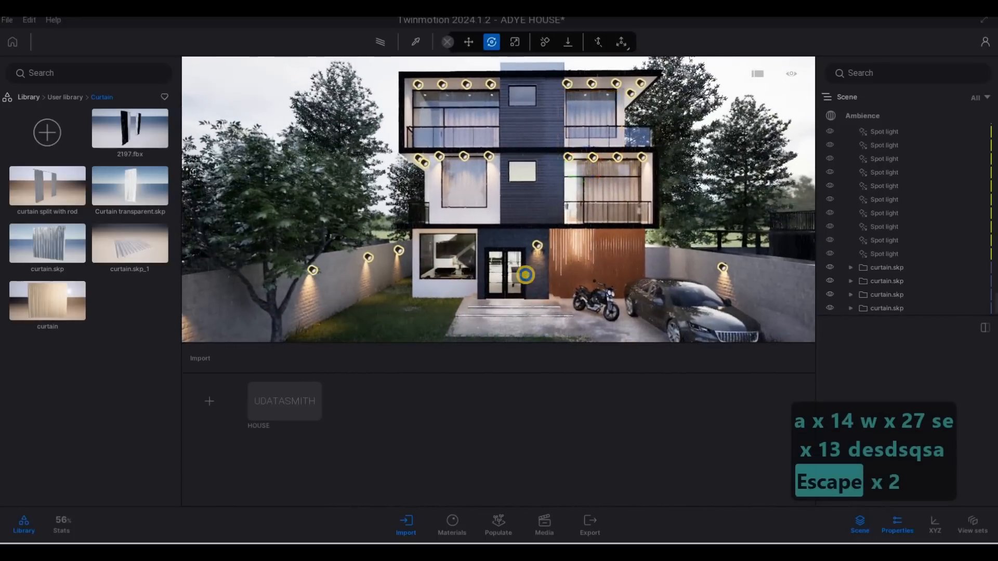
# Frame a frontal street-level view of the house and capture it as the first media image
pyautogui.press('a')
pyautogui.press('w')
pyautogui.press('e')
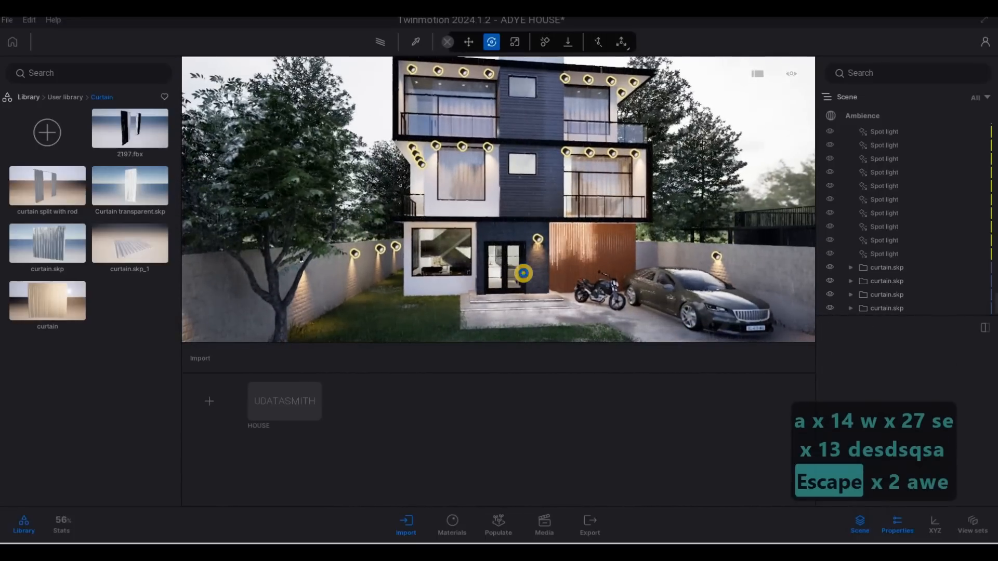
pyautogui.press('a')
pyautogui.press('s')
pyautogui.press('a')
pyautogui.press('d')
pyautogui.press('s')
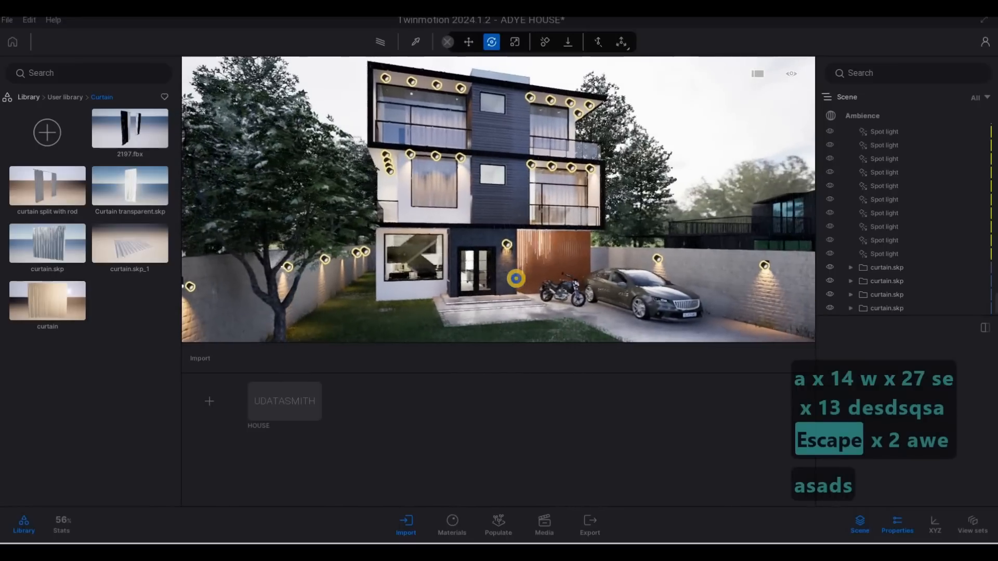
pyautogui.press('s')
pyautogui.press('e')
pyautogui.press('d')
pyautogui.press('d')
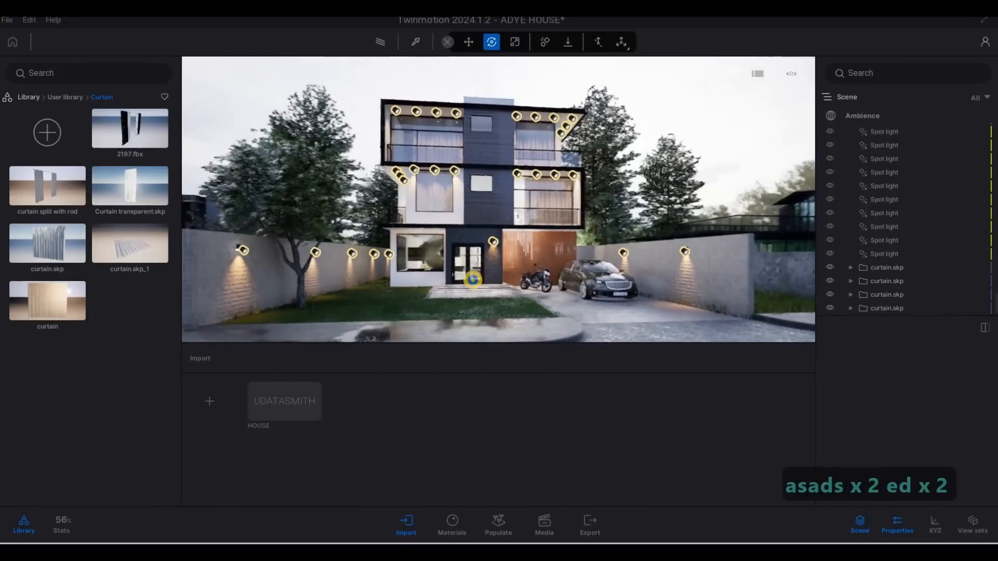
pyautogui.press('a')
pyautogui.press('s')
pyautogui.press('s')
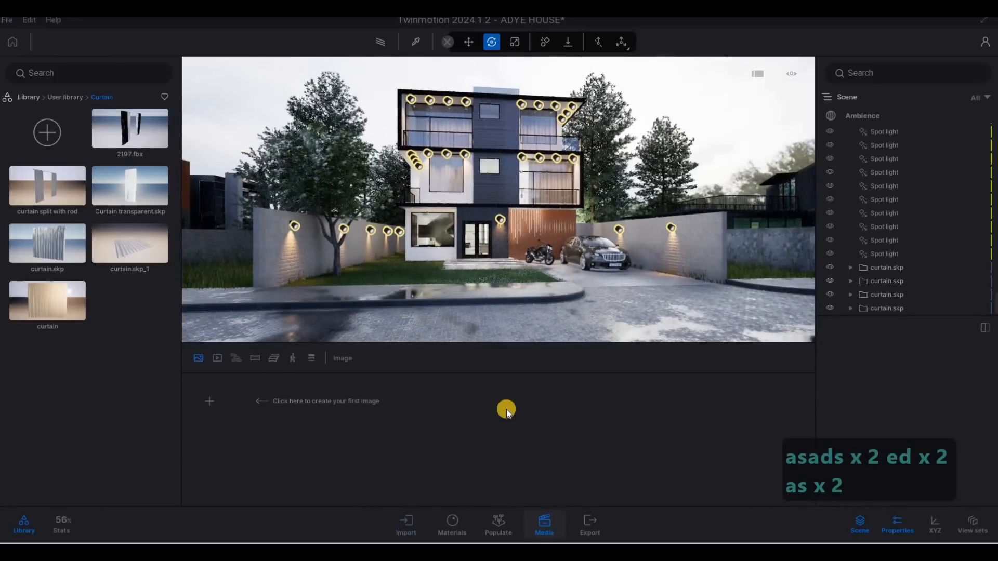
pyautogui.press('a')
pyautogui.press('a')
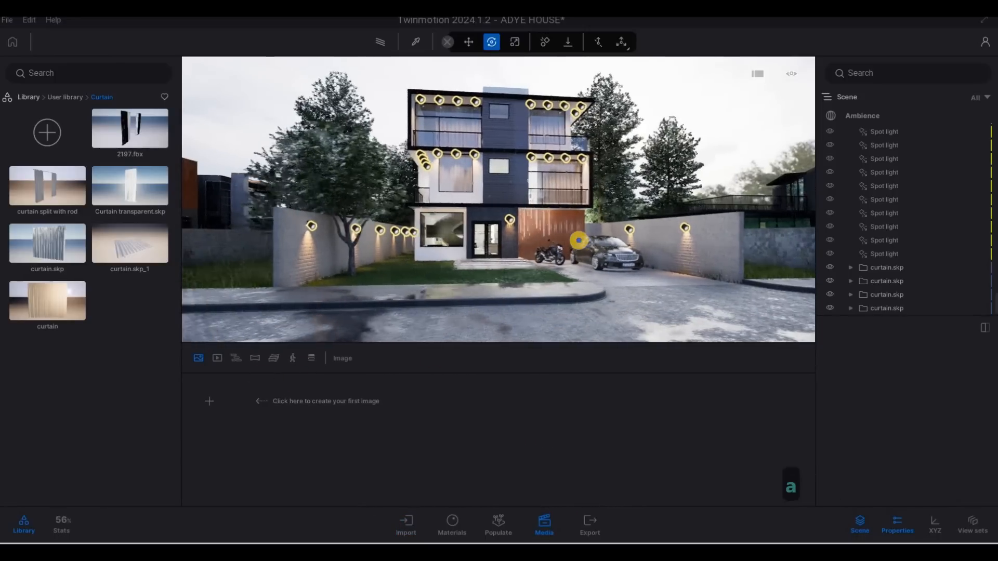
pyautogui.press('s')
pyautogui.press('d')
pyautogui.press('d')
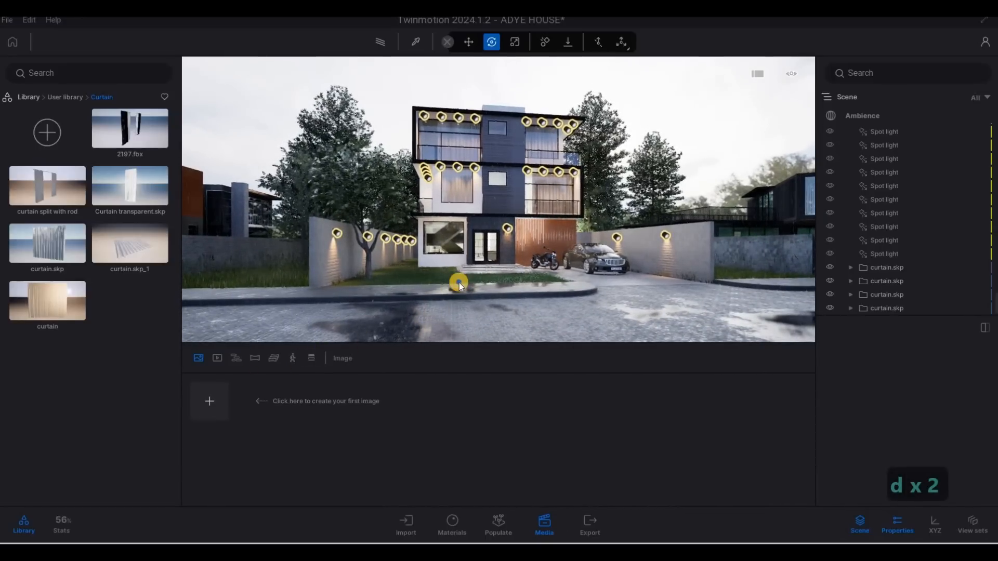
pyautogui.press('d')
pyautogui.press('d')
pyautogui.press('d')
pyautogui.press('d')
pyautogui.press('d')
pyautogui.press('w')
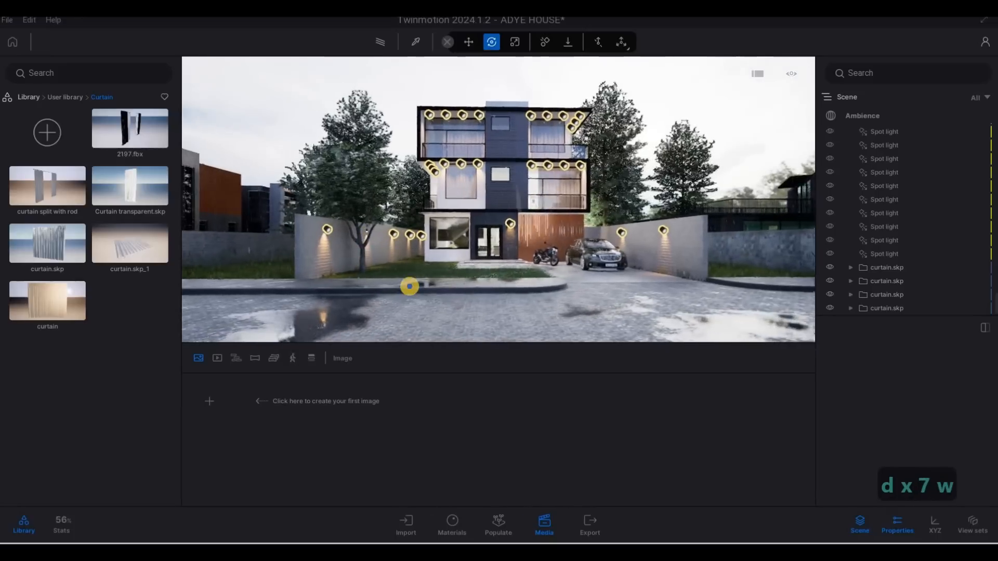
pyautogui.press('w')
pyautogui.press('s')
pyautogui.press('d')
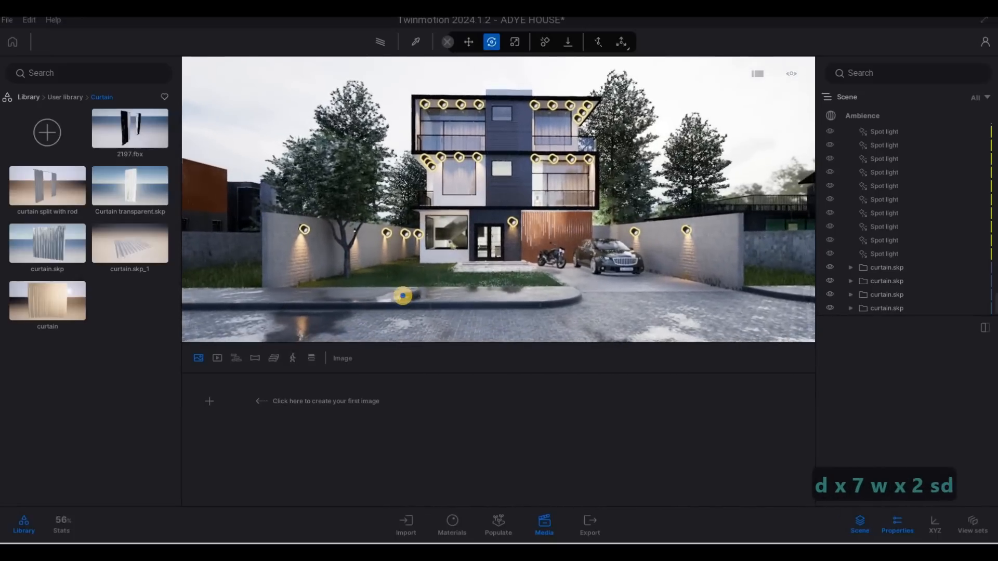
pyautogui.press('w')
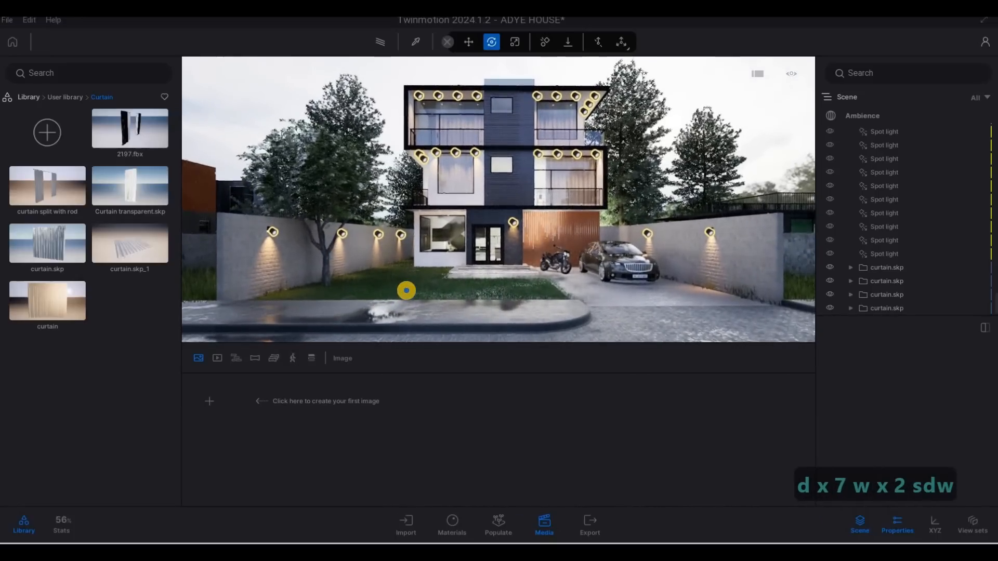
pyautogui.press('a')
pyautogui.keyDown('shift'); pyautogui.moveTo(410, 291); pyautogui.dragTo(460, 283, button='middle'); pyautogui.keyUp('shift')
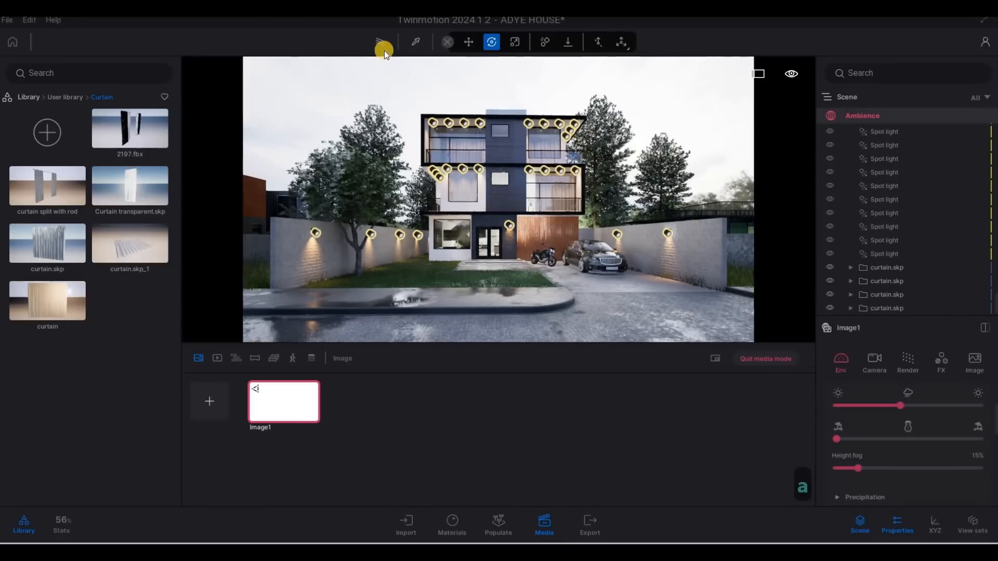
# Refine the first image's camera to a slightly angled front view of the house
pyautogui.press('a')
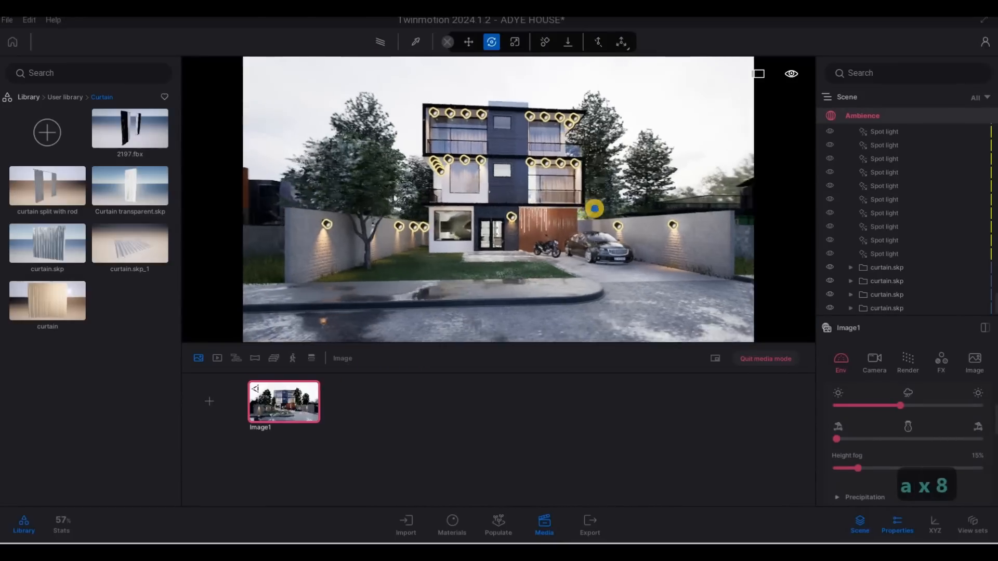
pyautogui.press('d')
pyautogui.press('d')
pyautogui.press('d')
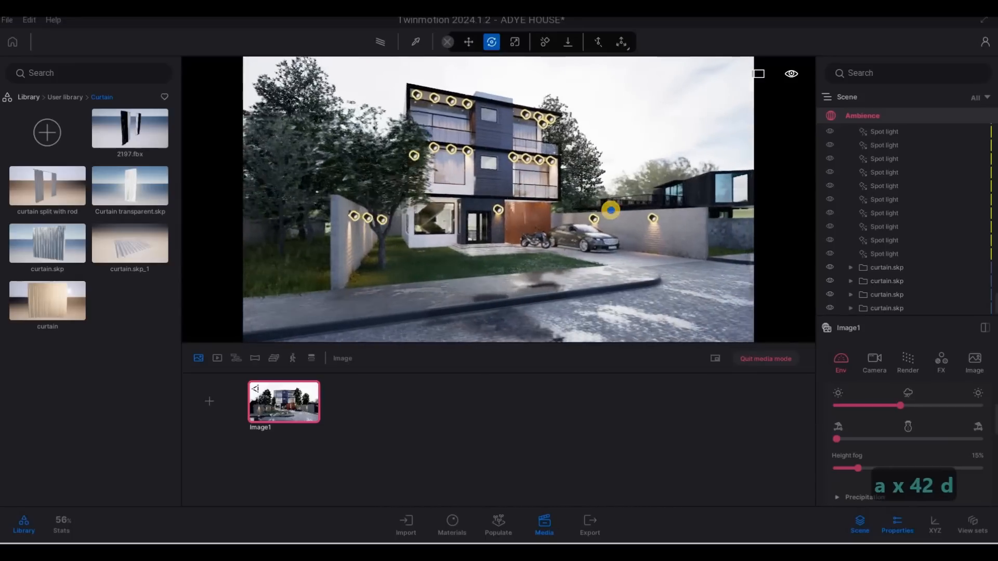
pyautogui.press('s')
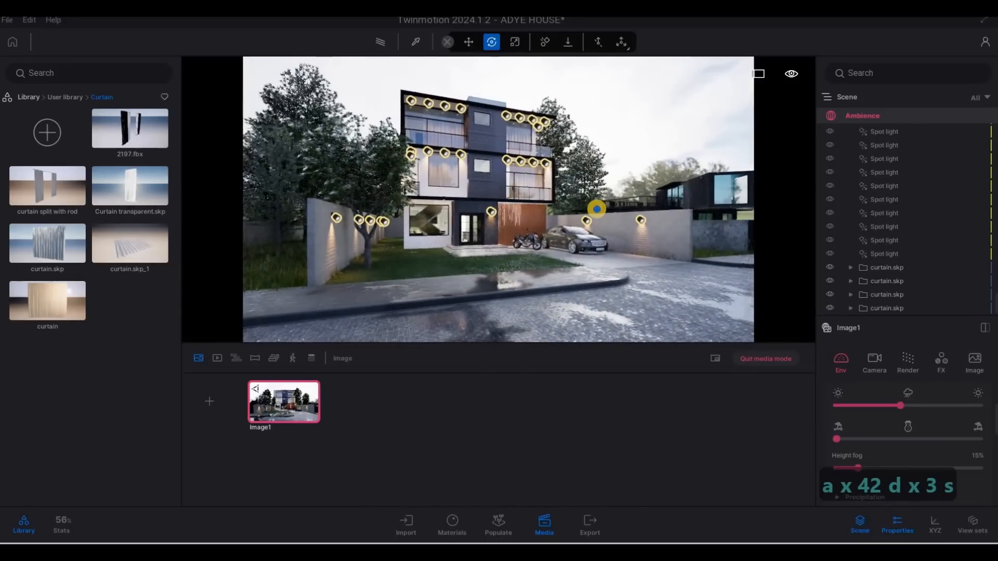
pyautogui.press('d')
pyautogui.press('w')
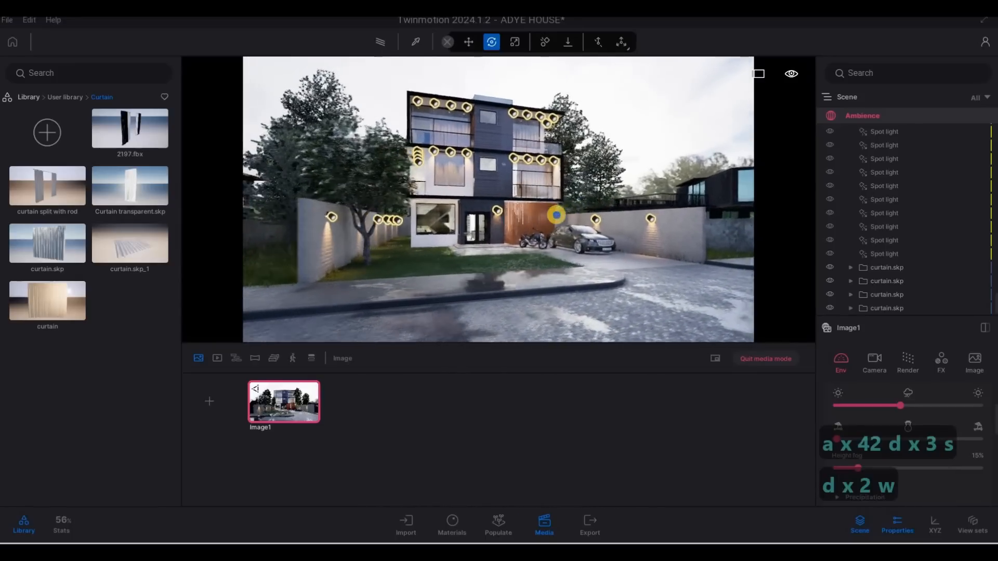
pyautogui.press('s')
pyautogui.press('a')
pyautogui.press('a')
pyautogui.press('a')
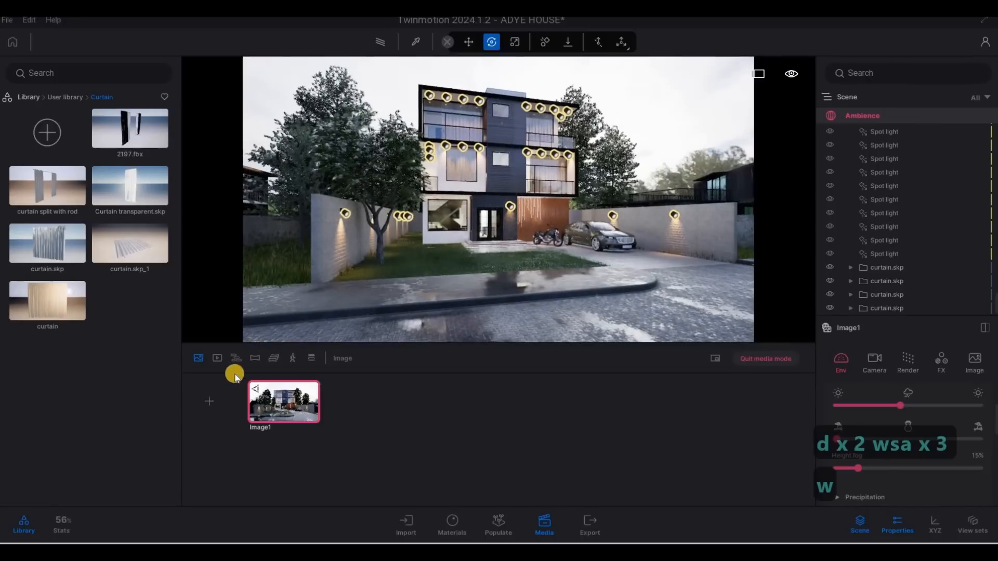
# Add a second media image and frame it as a closer angled view over the lawn toward the driveway and car
pyautogui.click(213, 401)
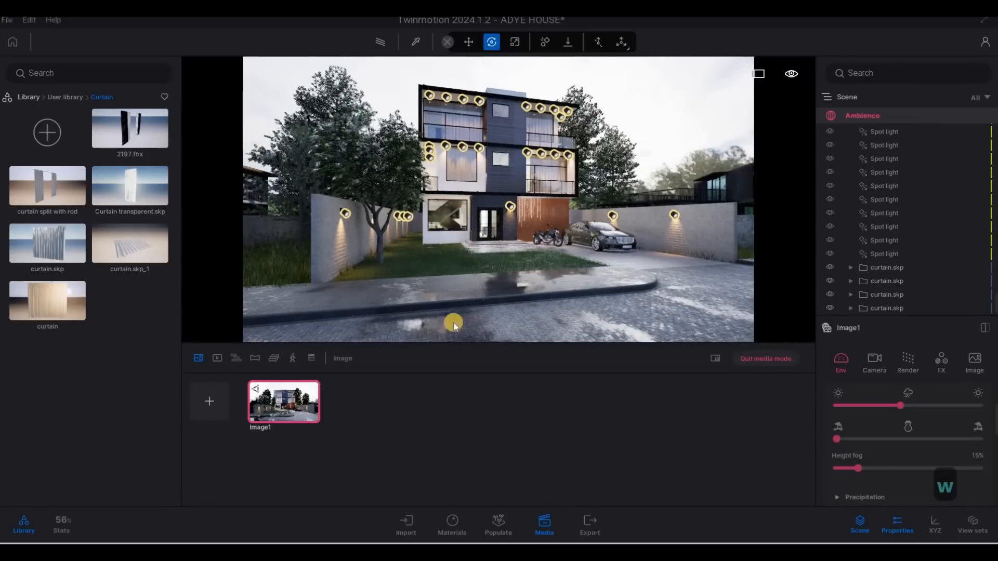
pyautogui.press('d')
pyautogui.press('d')
pyautogui.press('d')
pyautogui.press('d')
pyautogui.press('d')
pyautogui.press('d')
pyautogui.press('d')
pyautogui.press('d')
pyautogui.press('d')
pyautogui.press('d')
pyautogui.press('d')
pyautogui.press('d')
pyautogui.press('d')
pyautogui.press('w')
pyautogui.press('w')
pyautogui.press('w')
pyautogui.press('w')
pyautogui.press('w')
pyautogui.press('w')
pyautogui.press('w')
pyautogui.press('w')
pyautogui.press('w')
pyautogui.press('w')
pyautogui.press('w')
pyautogui.press('w')
pyautogui.press('w')
pyautogui.press('w')
pyautogui.press('w')
pyautogui.press('w')
pyautogui.press('w')
pyautogui.press('w')
pyautogui.press('w')
pyautogui.press('w')
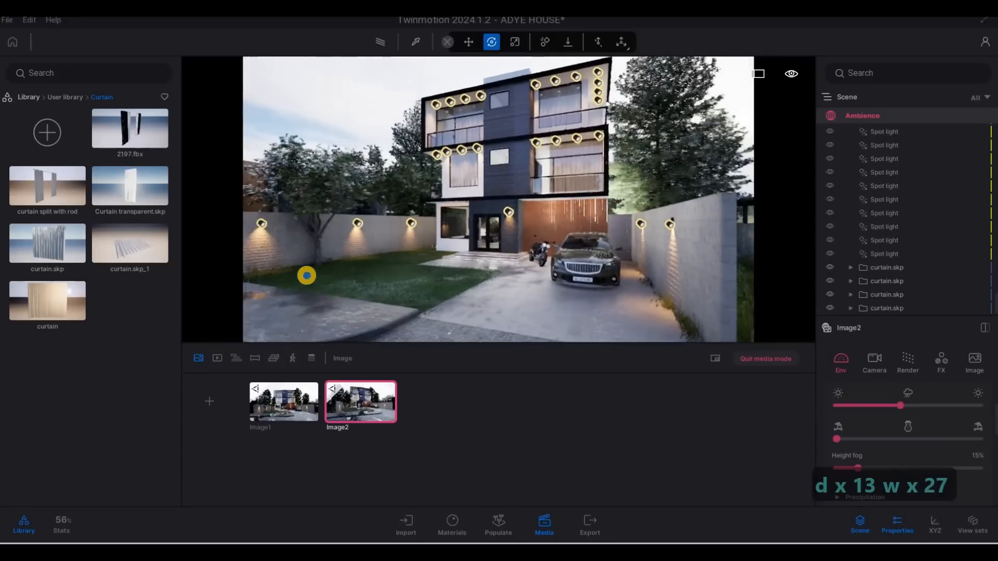
pyautogui.press('s')
pyautogui.press('s')
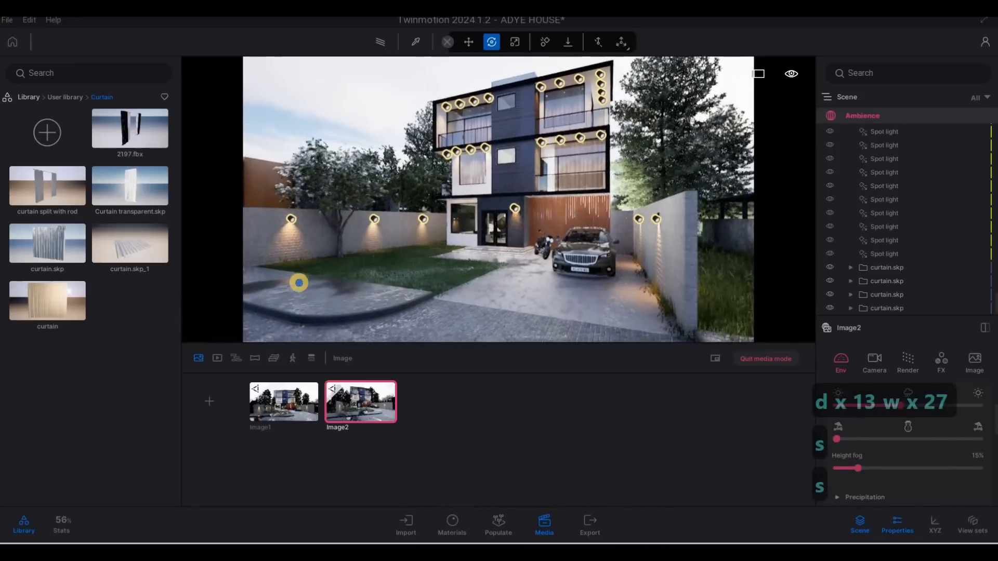
pyautogui.press('s')
pyautogui.press('w')
pyautogui.press('a')
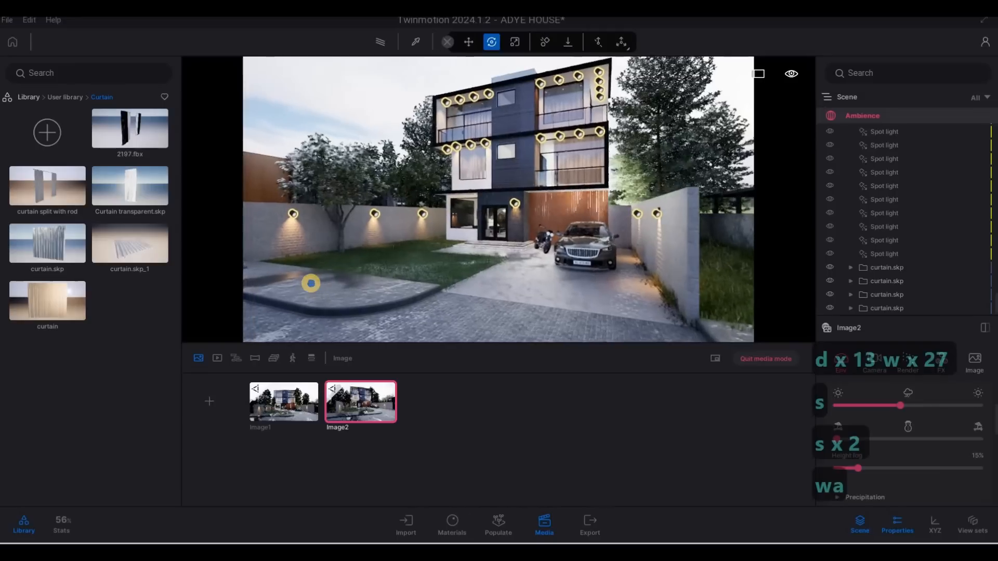
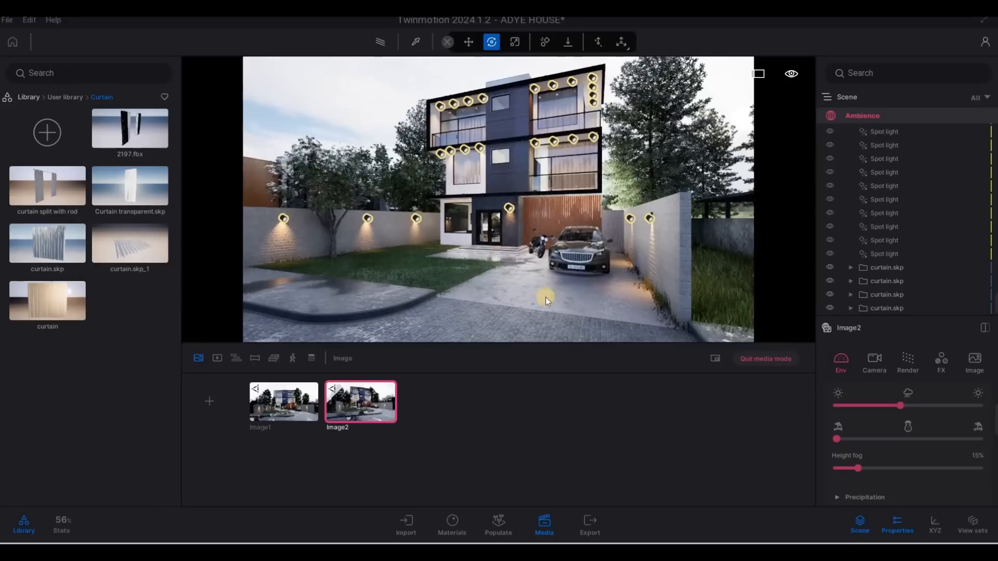
# Add a third media image and move its camera back across the street to a low lawn-level view of the house
pyautogui.click(208, 401)
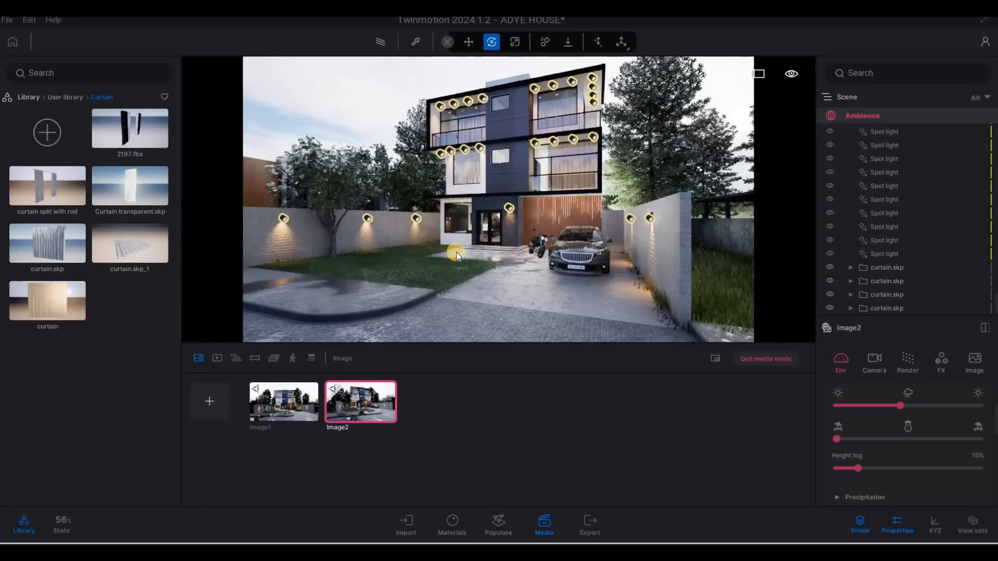
pyautogui.press('s')
pyautogui.press('a')
pyautogui.press('s')
pyautogui.press('a')
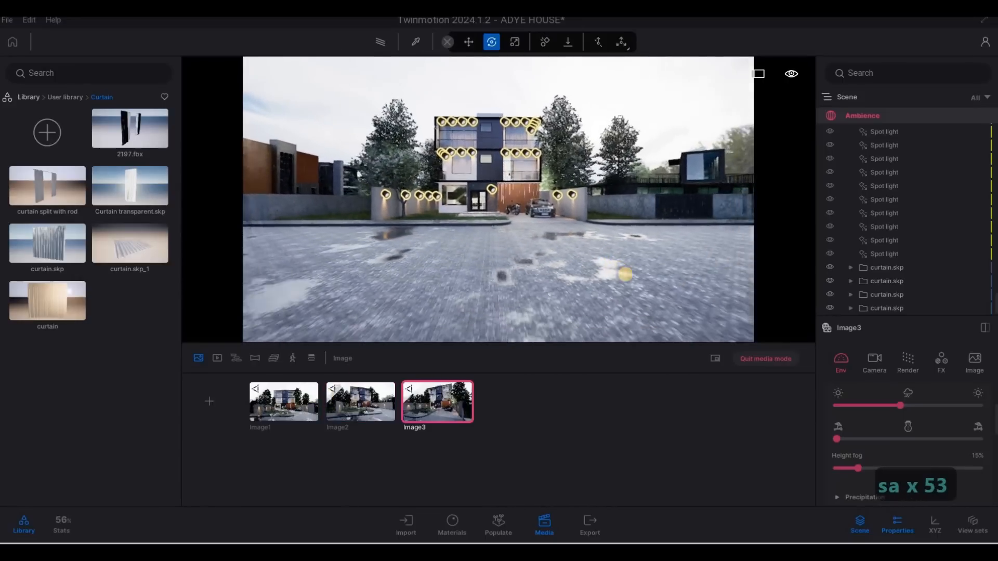
pyautogui.press('a')
pyautogui.press('a')
pyautogui.press('d')
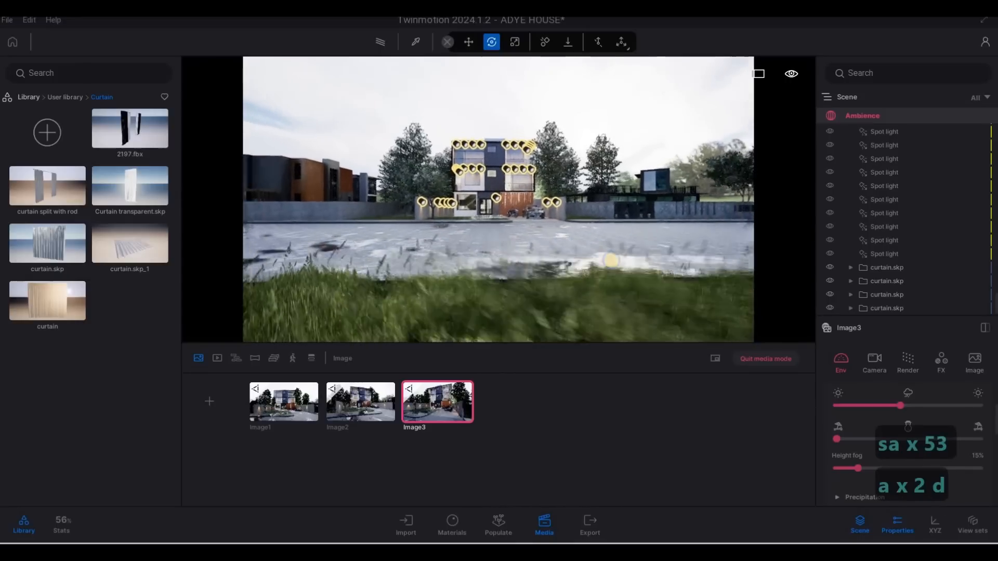
pyautogui.press('d')
pyautogui.press('d')
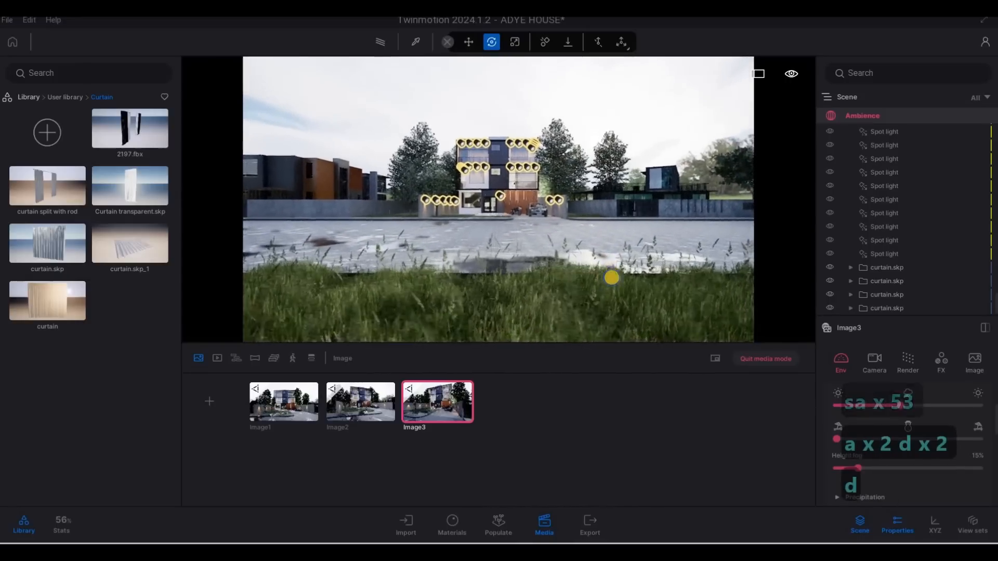
pyautogui.press('w')
pyautogui.press('q')
pyautogui.press('s')
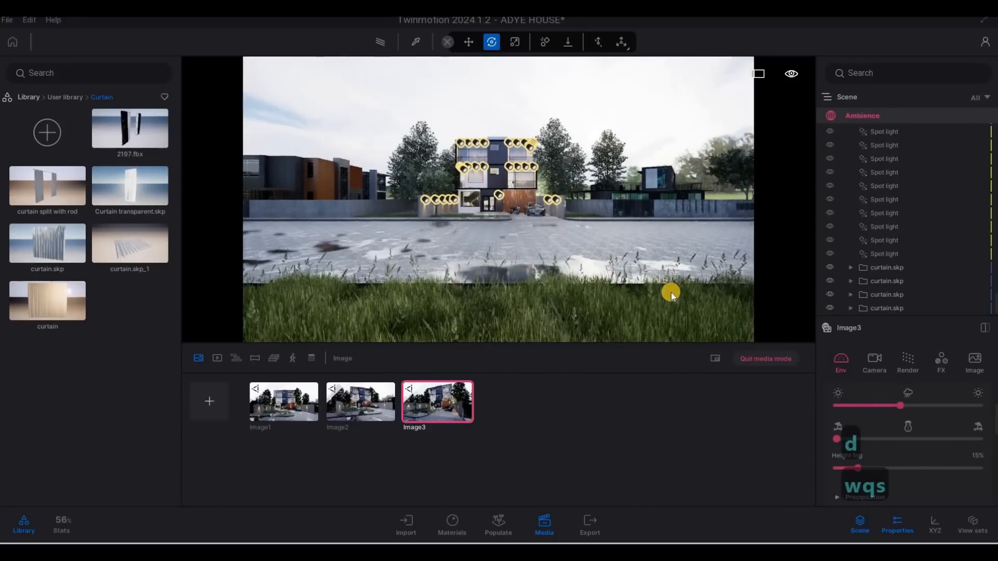
pyautogui.press('s')
pyautogui.press('d')
pyautogui.press('a')
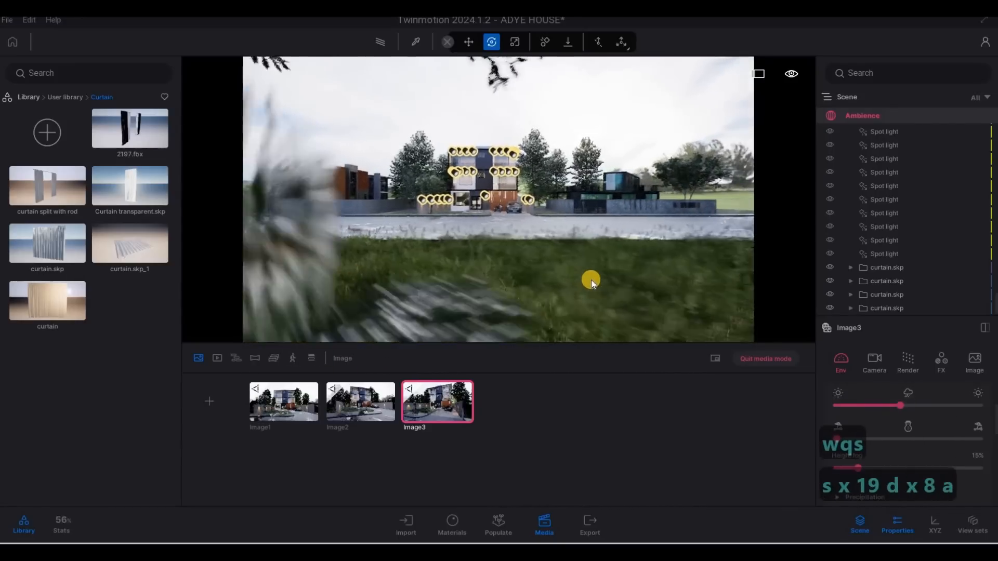
pyautogui.scroll(-3, 591, 280)
pyautogui.press('a')
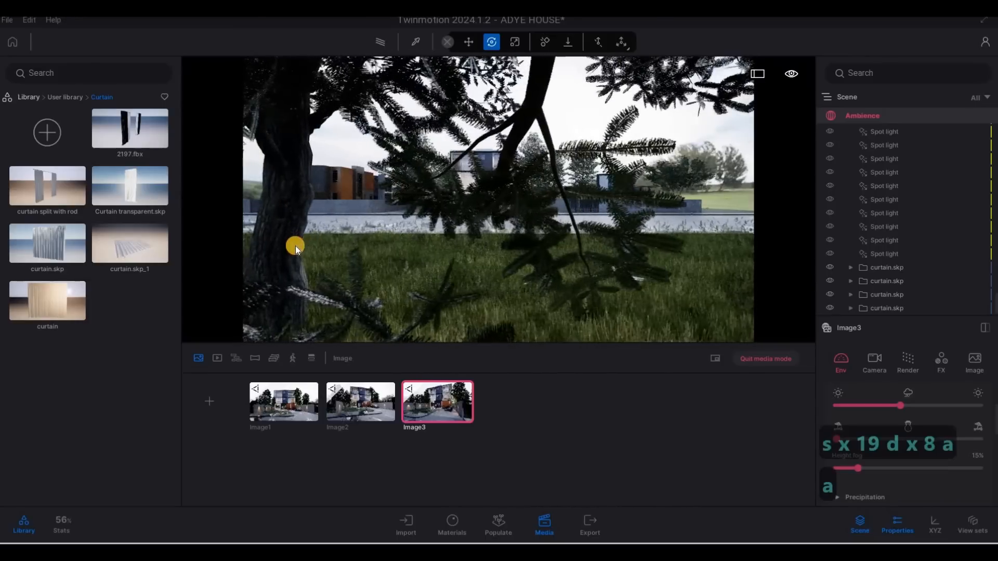
# Select the Turkey Oak on the lawn and copy it as a single instance
pyautogui.click(288, 321)
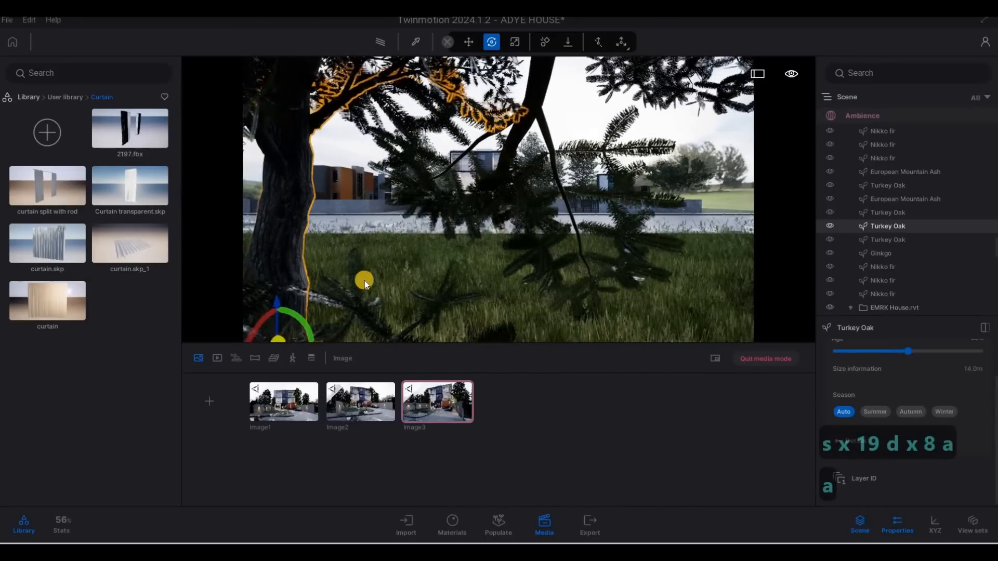
pyautogui.moveTo(364, 281); pyautogui.dragTo(347, 281)
pyautogui.click(564, 209)
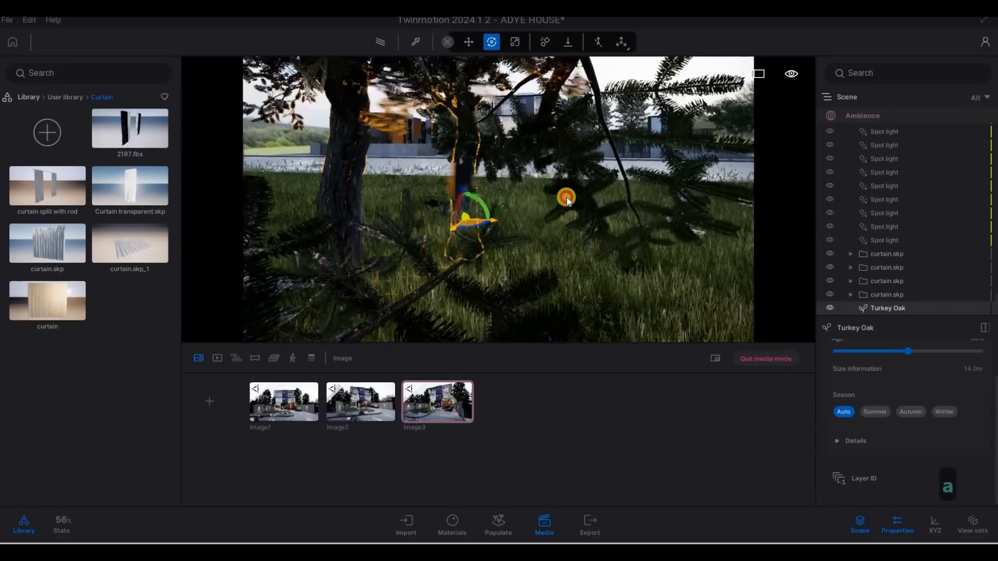
pyautogui.click(462, 337)
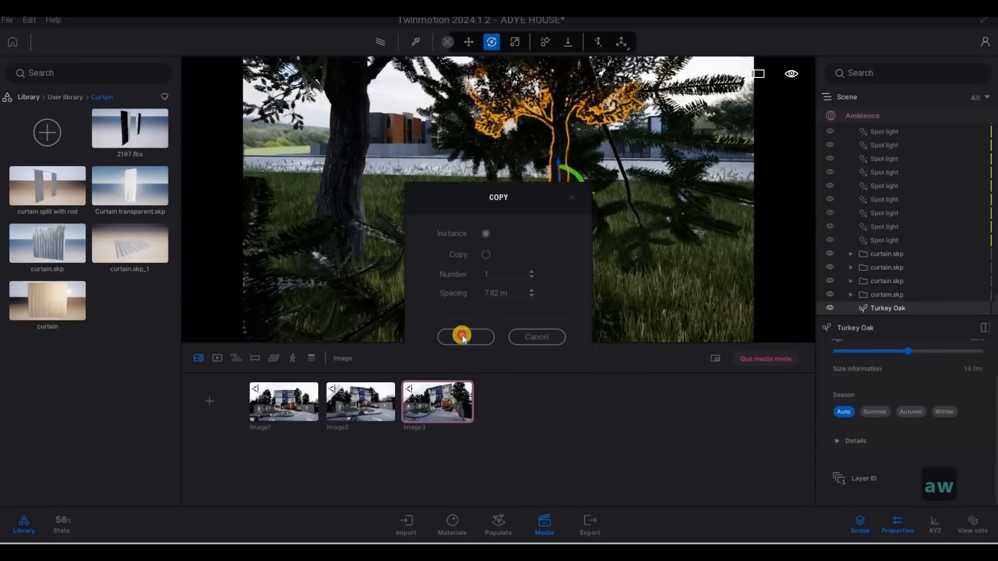
# Position the copied oak in the right foreground of the lawn view, then deselect it
pyautogui.press('w')
pyautogui.press('w')
pyautogui.press('w')
pyautogui.press('w')
pyautogui.press('q')
pyautogui.press('q')
pyautogui.press('q')
pyautogui.press('q')
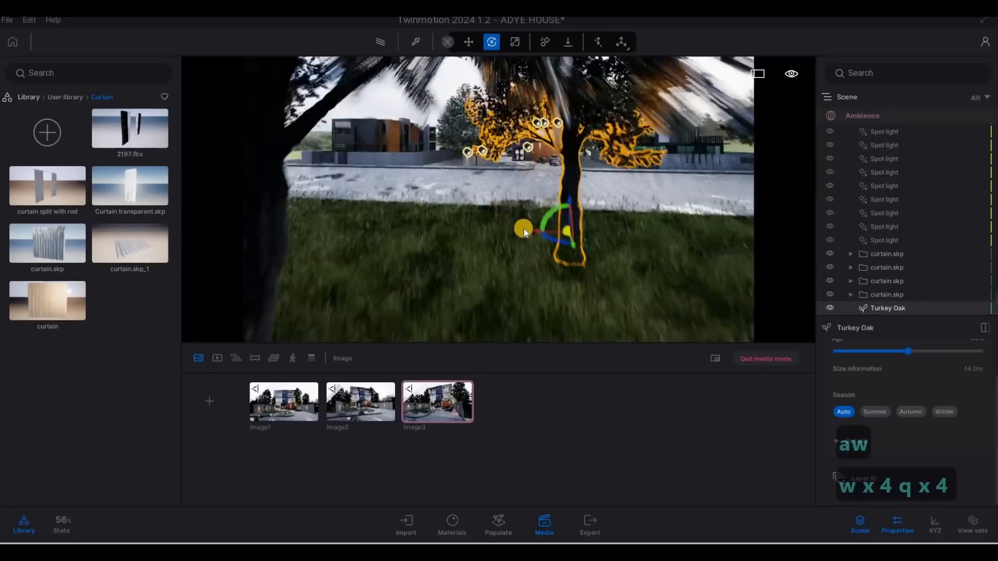
pyautogui.press('a')
pyautogui.press('w')
pyautogui.moveTo(492, 216); pyautogui.dragTo(404, 104)
pyautogui.press('e')
pyautogui.press('a')
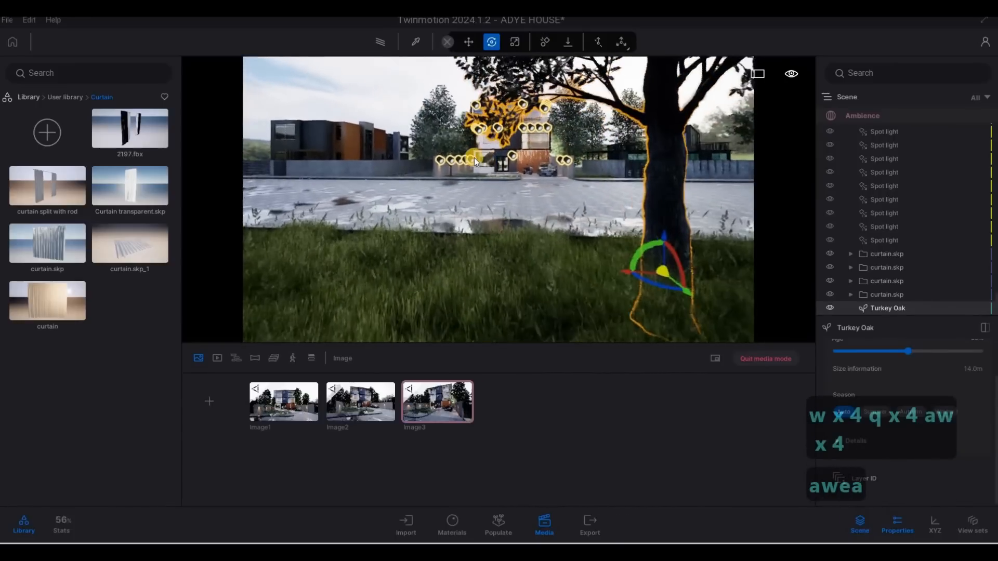
pyautogui.press('Escape')
# Reframe the third image's street view of the house with the copied oak on the right
pyautogui.press('w')
pyautogui.press('a')
pyautogui.press('w')
pyautogui.press('d')
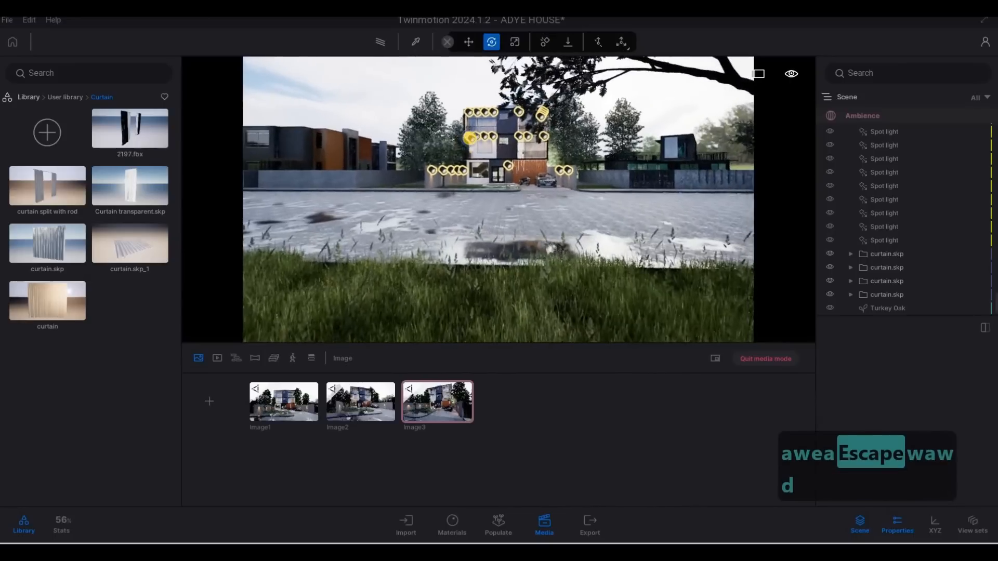
pyautogui.press('w')
pyautogui.moveTo(505, 146); pyautogui.dragTo(557, 148, button='right')
pyautogui.press('d')
pyautogui.press('s')
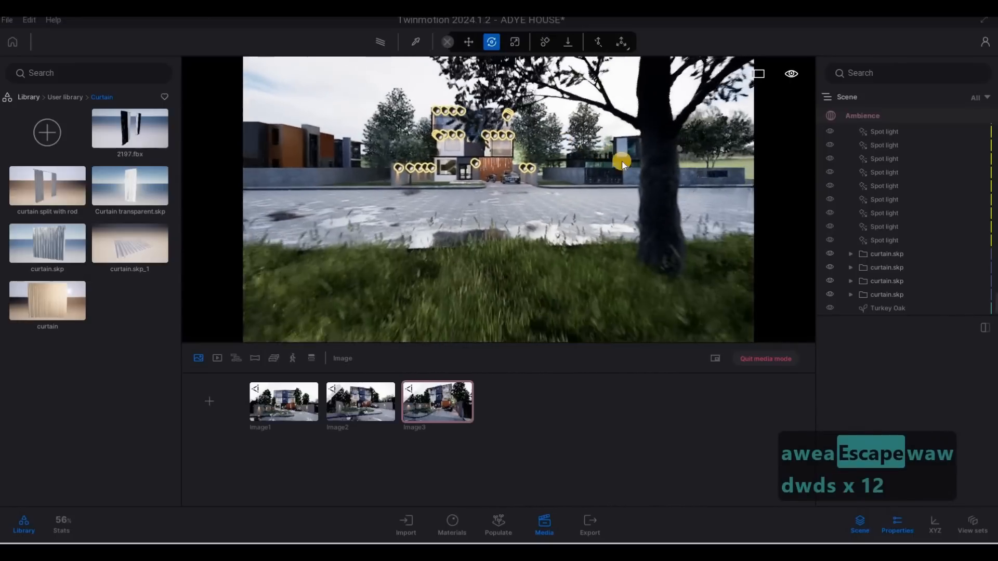
# Select the copied oak and rotate it about -85 degrees
pyautogui.click(628, 181)
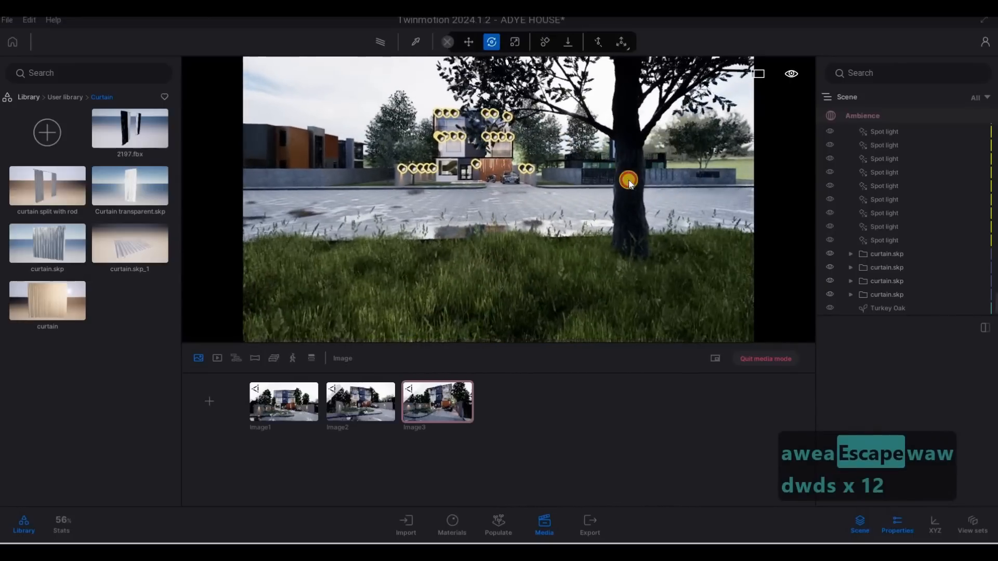
pyautogui.click(619, 256)
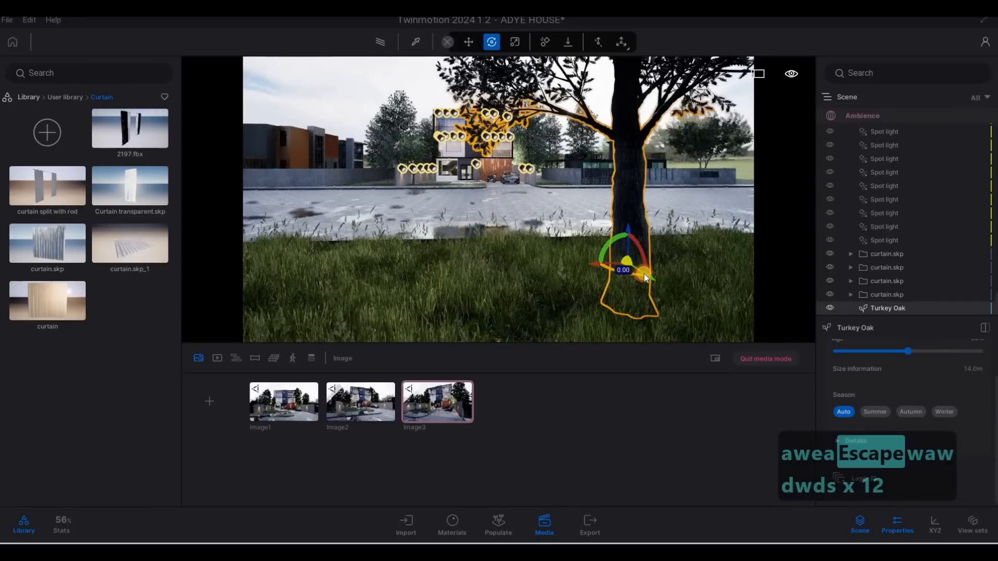
pyautogui.moveTo(645, 277); pyautogui.dragTo(622, 231)
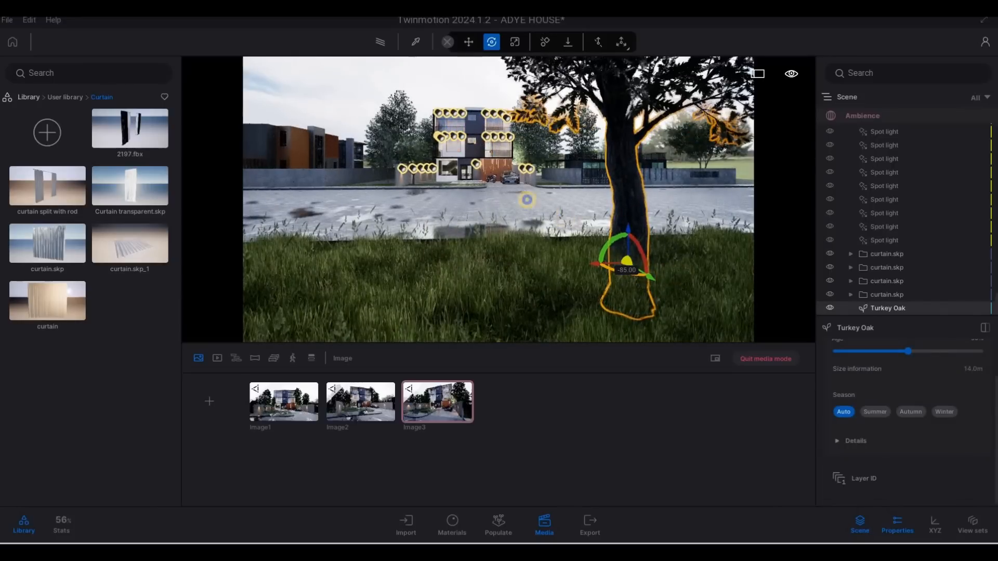
# Frame a street-level view of the house with the oak at the right edge and capture it as a fourth media image
pyautogui.press('w')
pyautogui.press('w')
pyautogui.press('w')
pyautogui.press('w')
pyautogui.press('s')
pyautogui.press('s')
pyautogui.press('s')
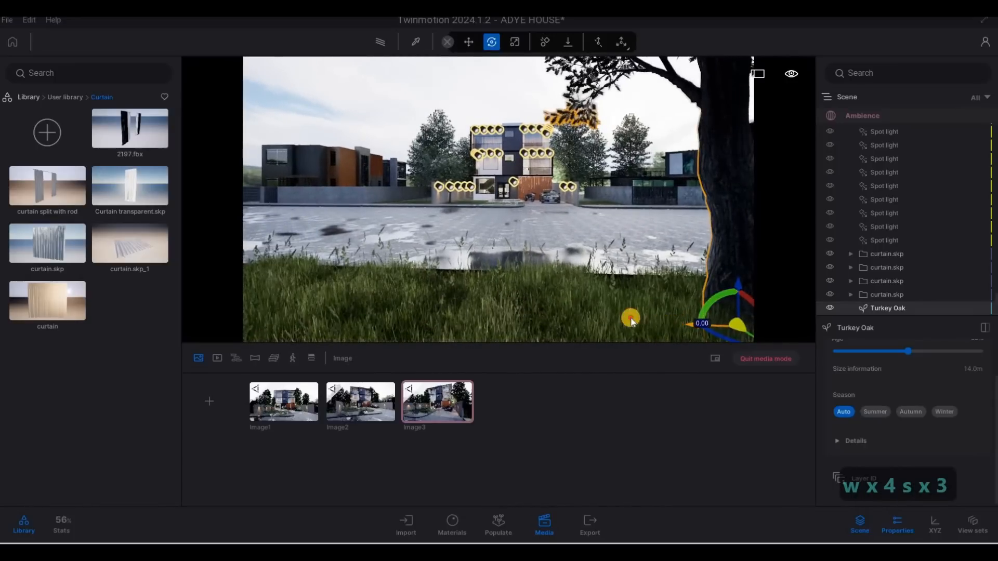
pyautogui.press('s')
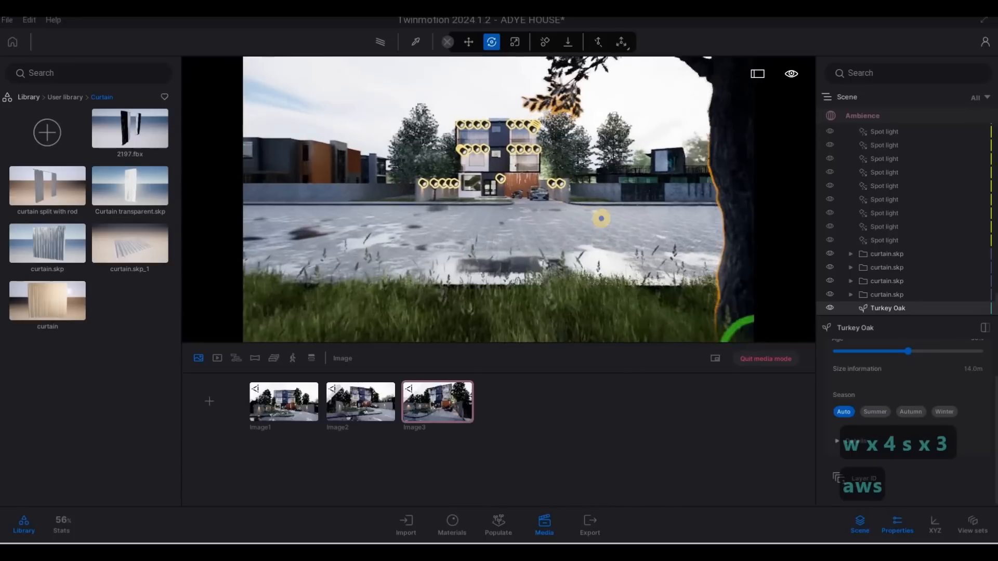
pyautogui.press('s')
pyautogui.press('a')
pyautogui.press('w')
pyautogui.press('d')
pyautogui.press('s')
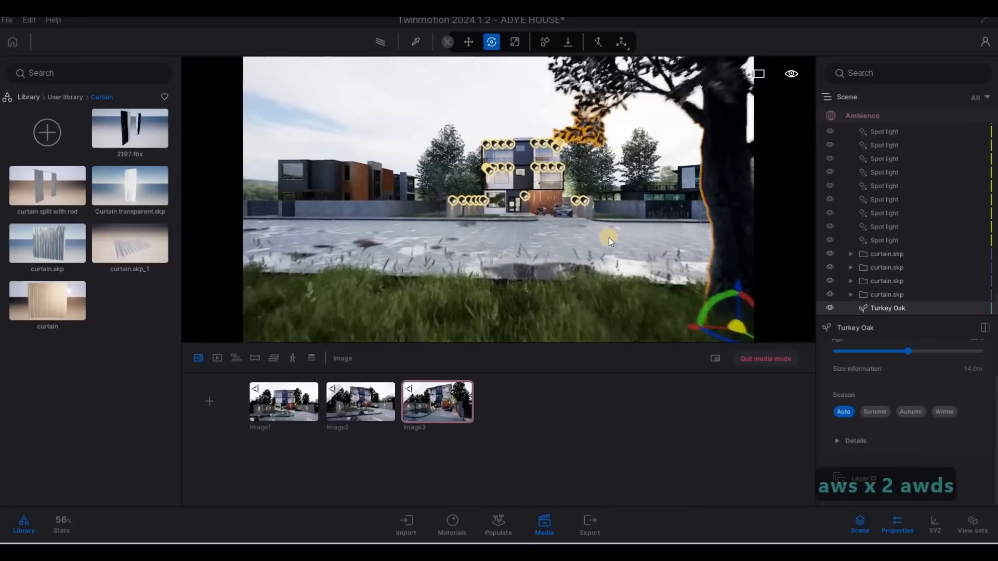
pyautogui.press('w')
pyautogui.press('a')
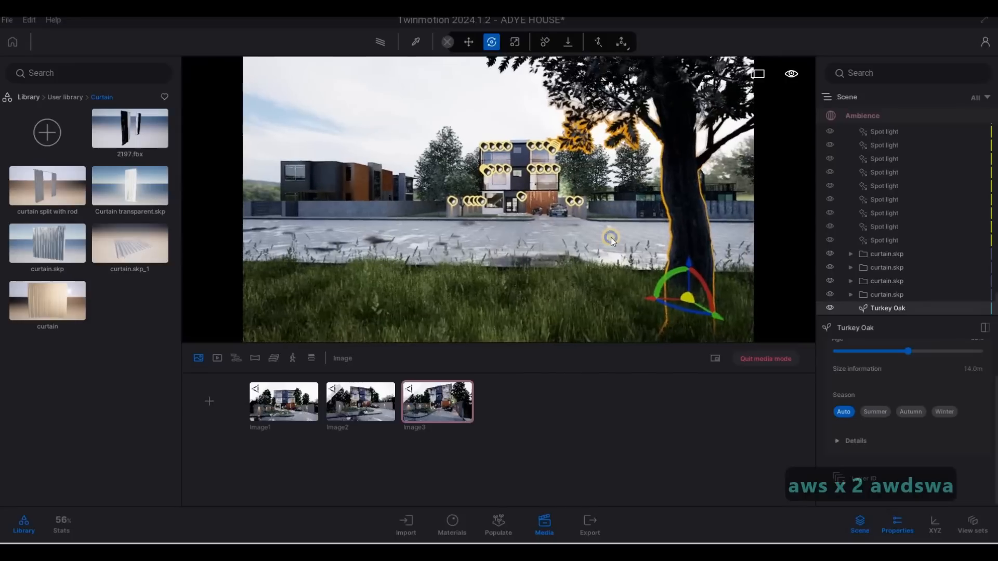
pyautogui.click(205, 402)
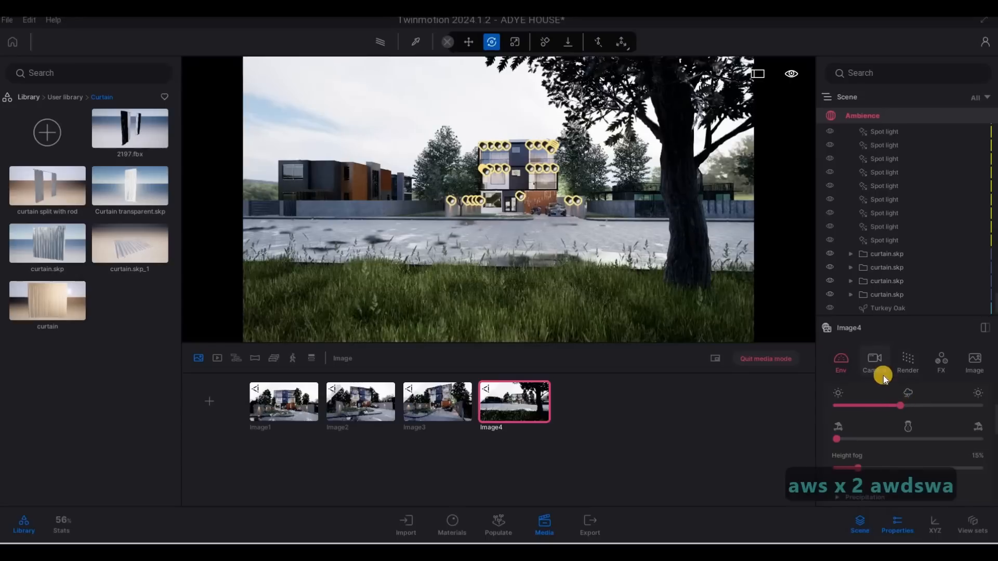
# Set the fourth image's camera focal length to 35 mm and step the camera back slightly
pyautogui.click(878, 371)
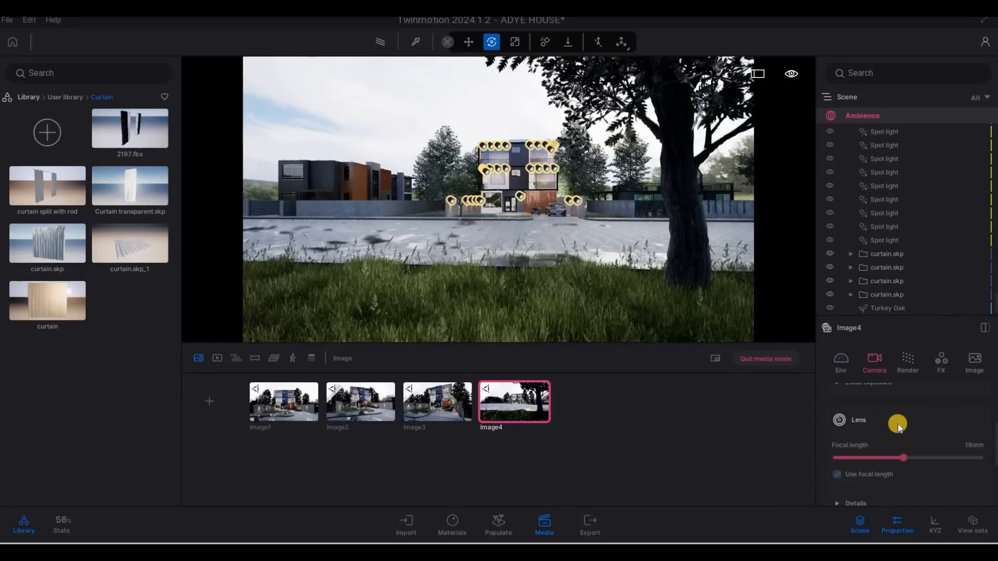
pyautogui.moveTo(899, 404); pyautogui.dragTo(935, 408)
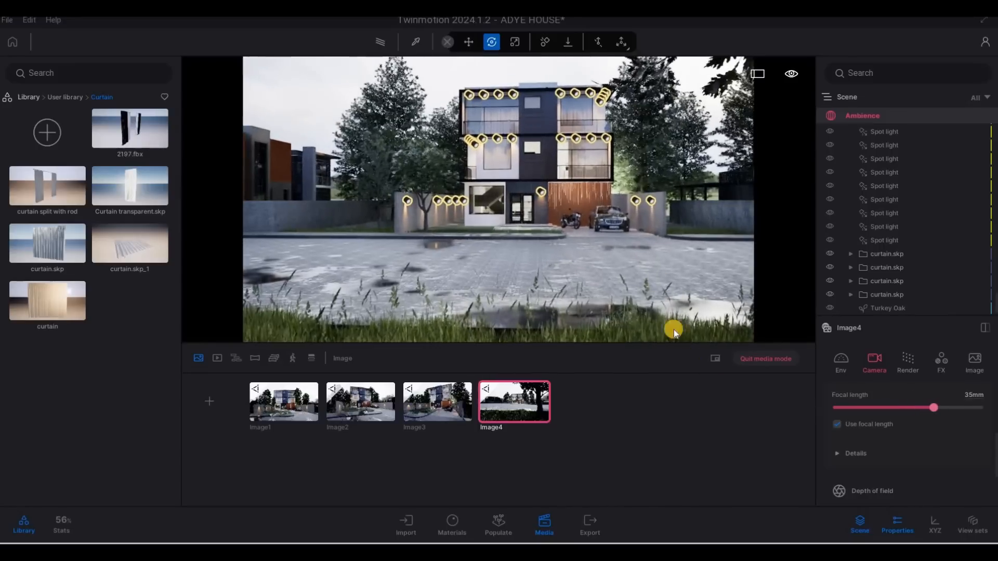
pyautogui.press('s')
pyautogui.press('s')
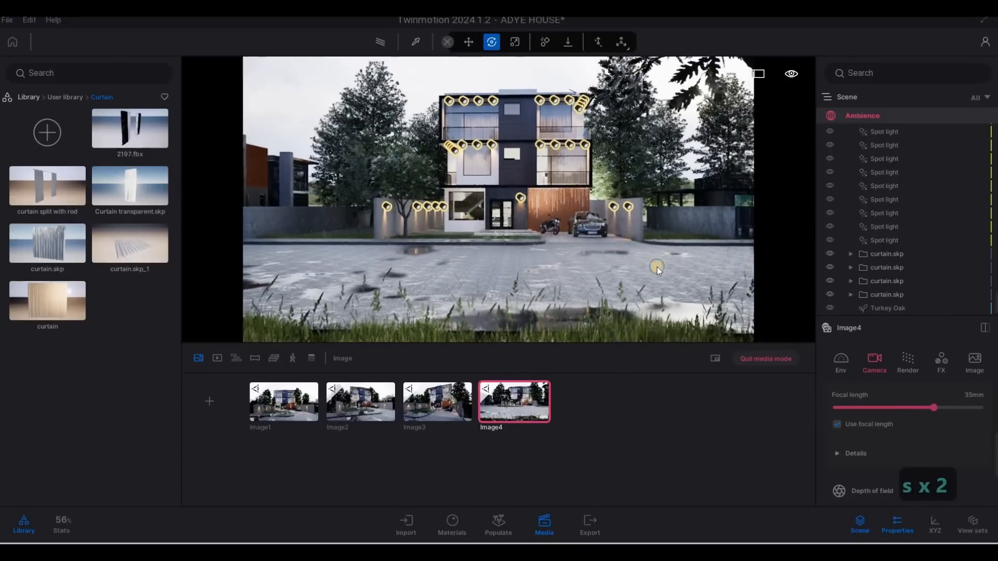
# Nudge the oak within the fourth image's frame and step the camera back again
pyautogui.click(743, 85)
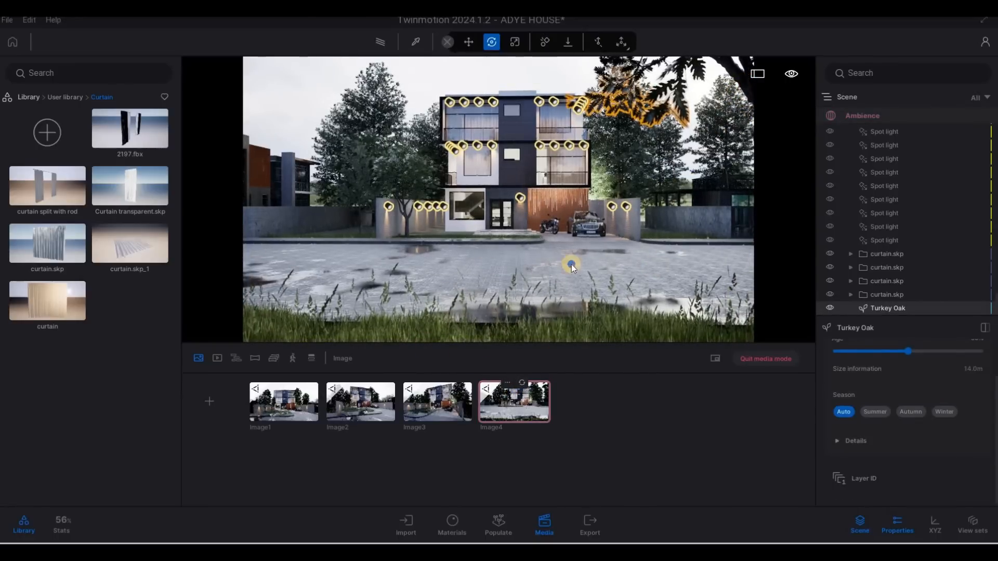
pyautogui.moveTo(534, 322); pyautogui.dragTo(538, 326, button='right')
pyautogui.moveTo(486, 331); pyautogui.dragTo(450, 335)
pyautogui.click(513, 404)
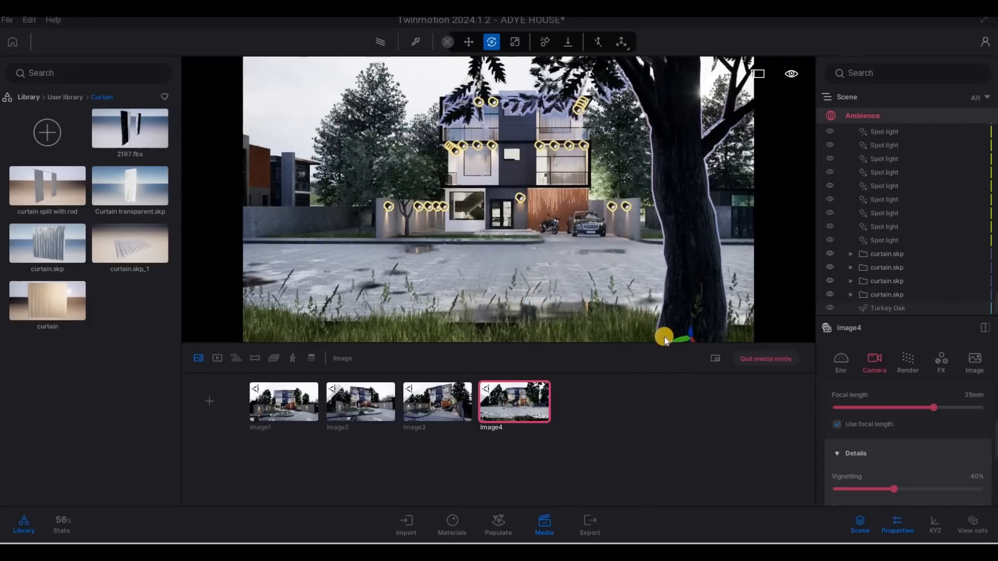
pyautogui.press('s')
pyautogui.press('s')
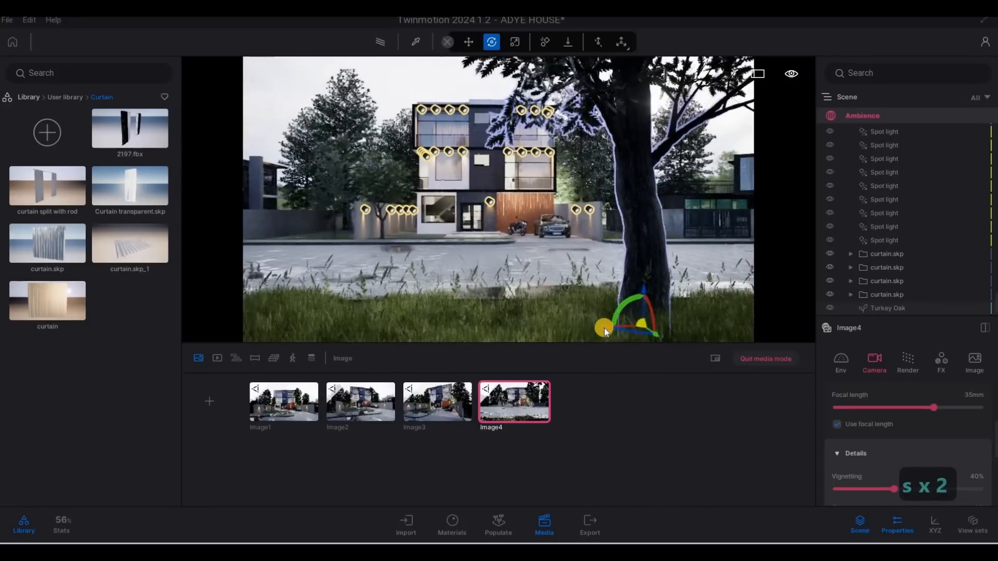
# Shift the oak farther to the right in the fourth image's view, then deselect it
pyautogui.moveTo(610, 328); pyautogui.dragTo(616, 327)
pyautogui.moveTo(616, 328); pyautogui.dragTo(598, 332, button='right')
pyautogui.press('q')
pyautogui.press('d')
pyautogui.press('s')
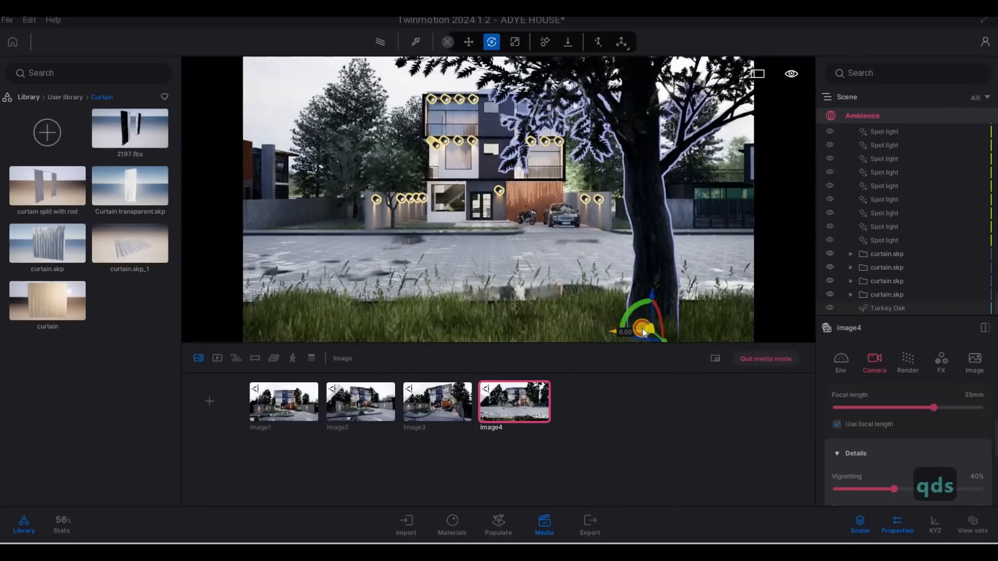
pyautogui.moveTo(642, 333); pyautogui.dragTo(669, 333)
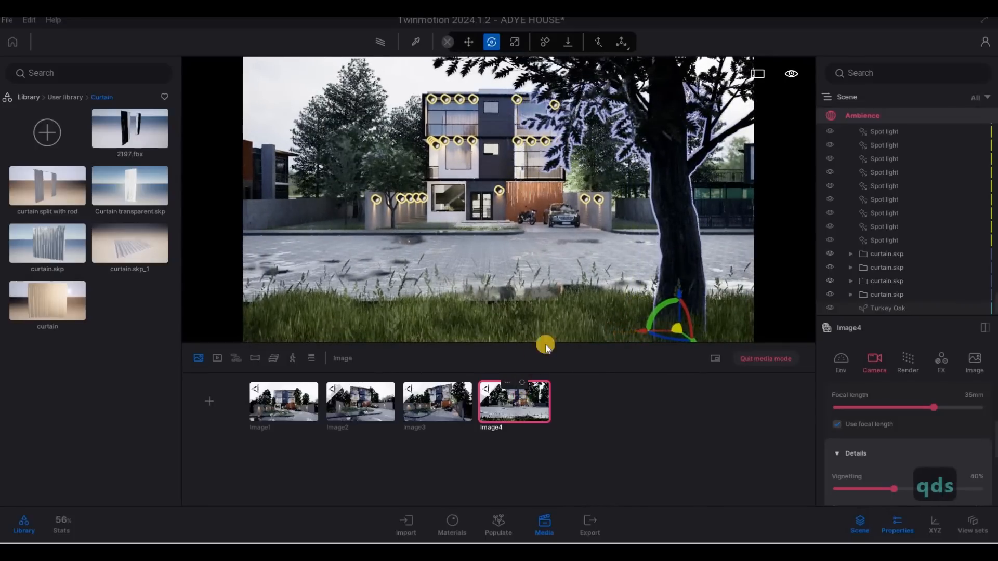
pyautogui.press('Escape')
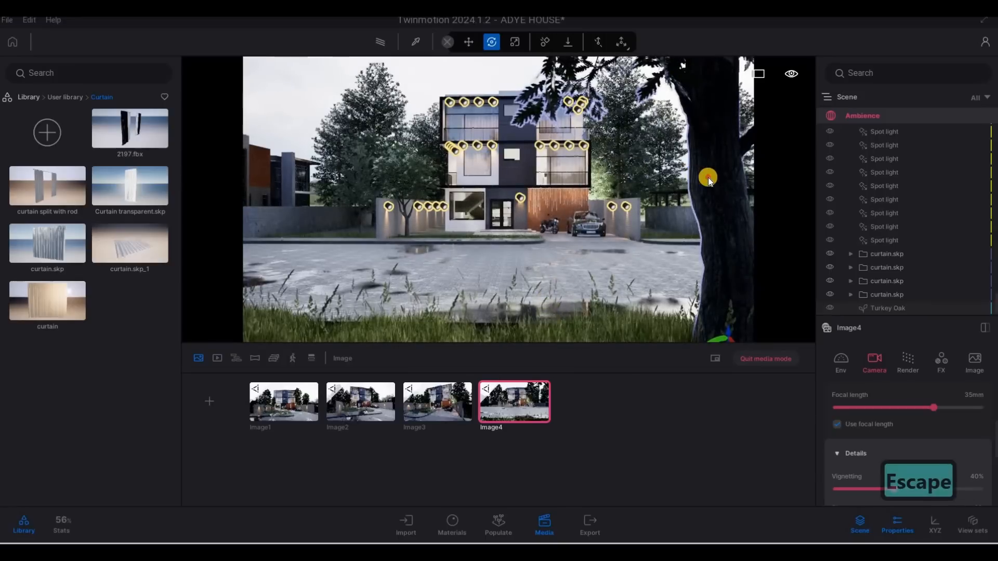
# Move the oak to the frame's lower right corner and rotate it to about 140 degrees
pyautogui.click(706, 303)
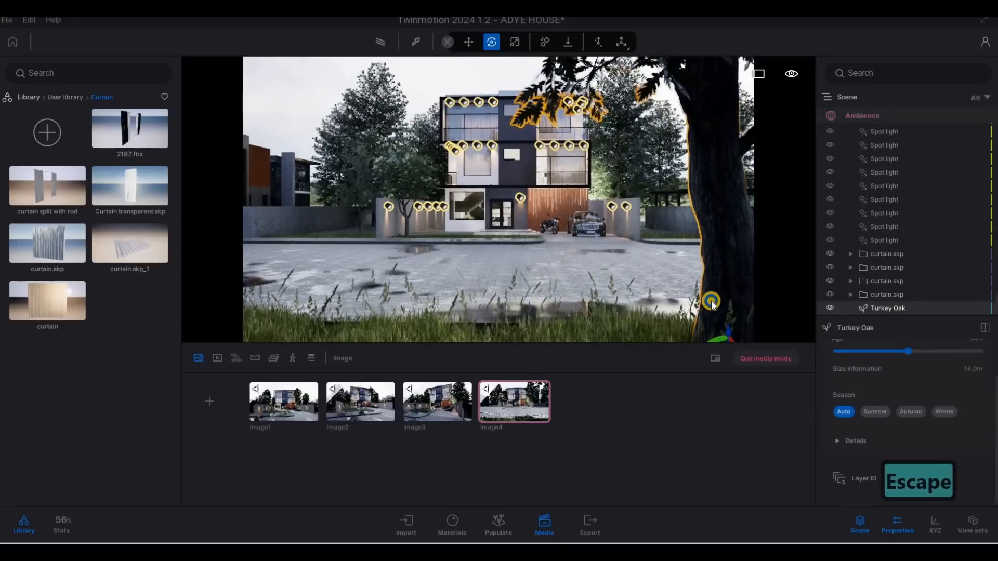
pyautogui.moveTo(711, 301); pyautogui.dragTo(725, 337, button='right')
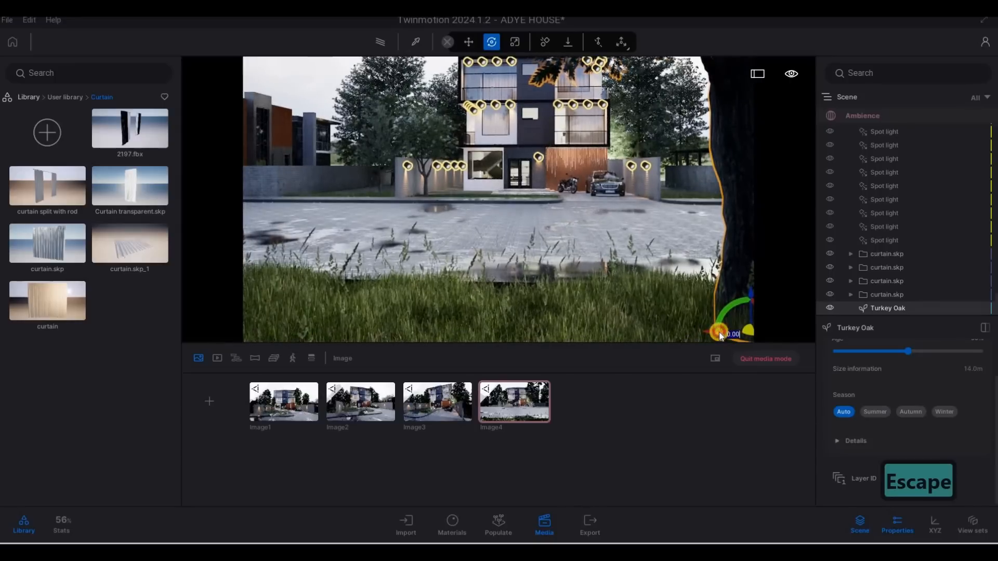
pyautogui.moveTo(715, 332); pyautogui.dragTo(716, 333)
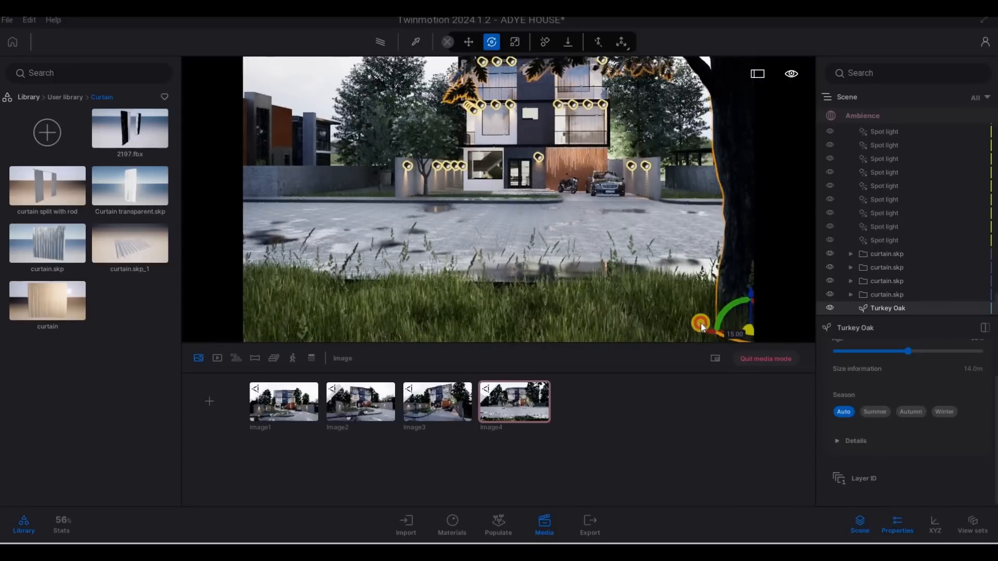
pyautogui.moveTo(623, 295); pyautogui.dragTo(623, 281)
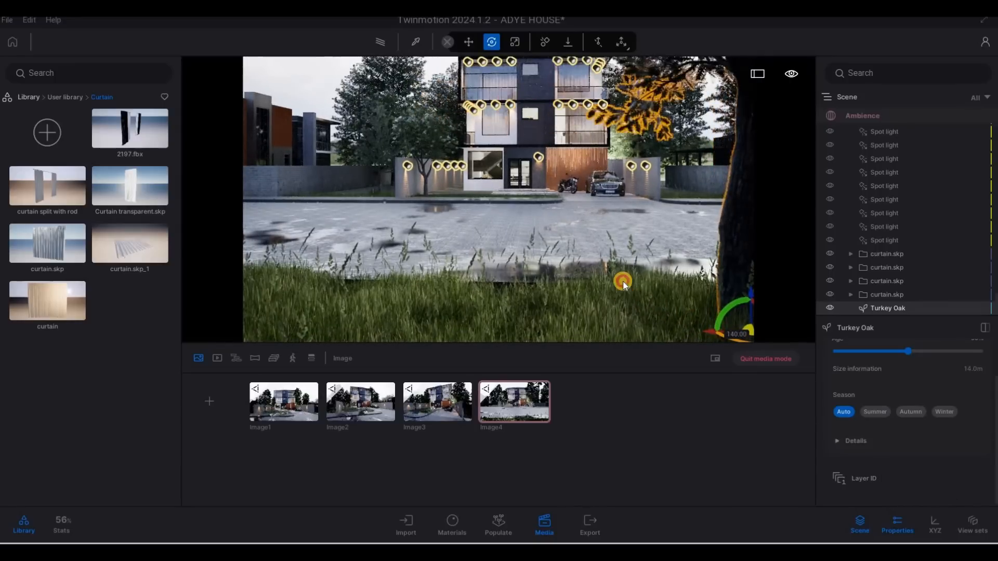
# Step the fourth image's camera back, tilt the view down, and deselect the oak by selecting the image
pyautogui.press('s')
pyautogui.moveTo(633, 153); pyautogui.dragTo(590, 307, button='right')
pyautogui.click(526, 400)
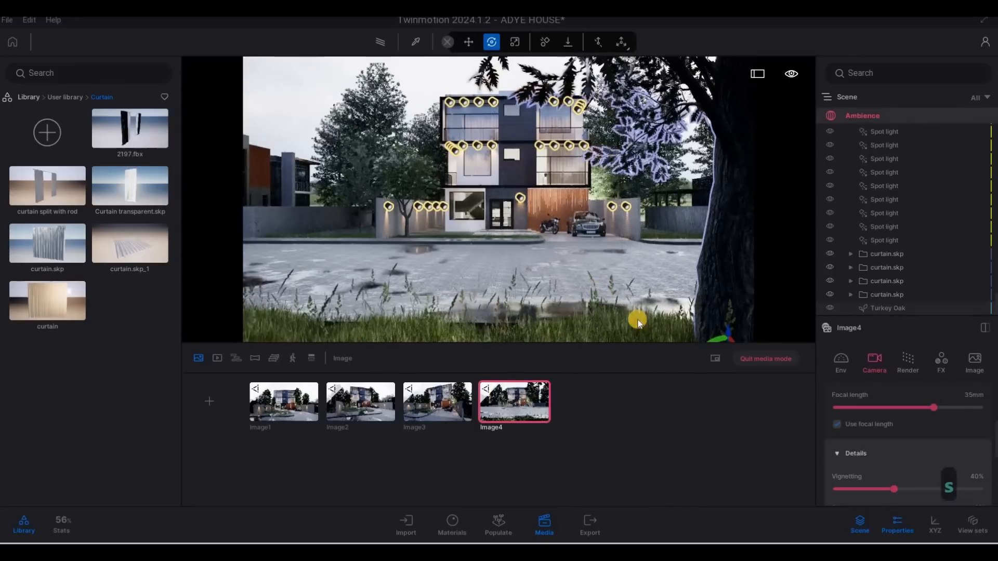
# Reframe the fourth image's view and set its camera focal length to 40 mm
pyautogui.moveTo(664, 339); pyautogui.dragTo(562, 312)
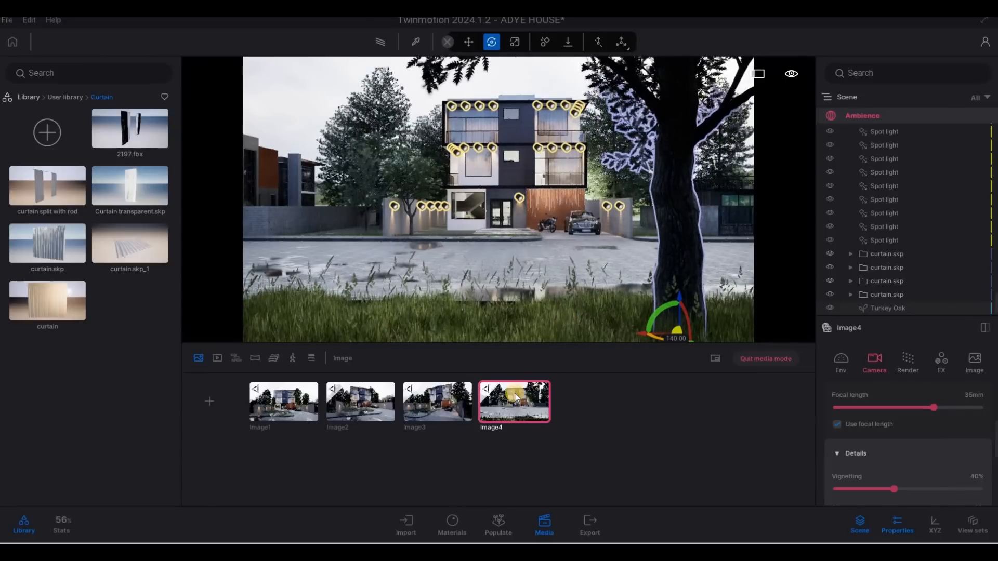
pyautogui.scroll(2, 591, 328)
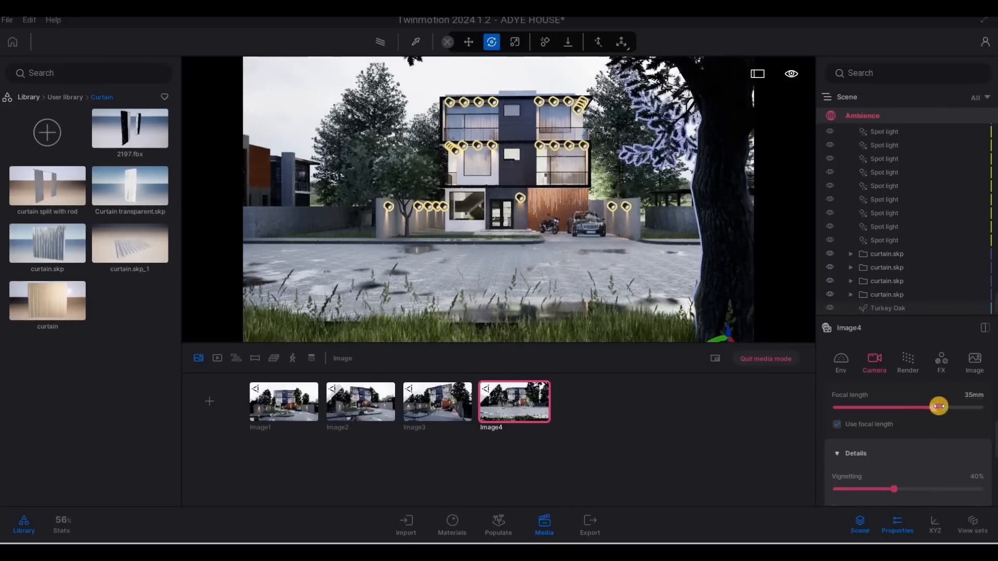
pyautogui.moveTo(939, 406); pyautogui.dragTo(937, 397)
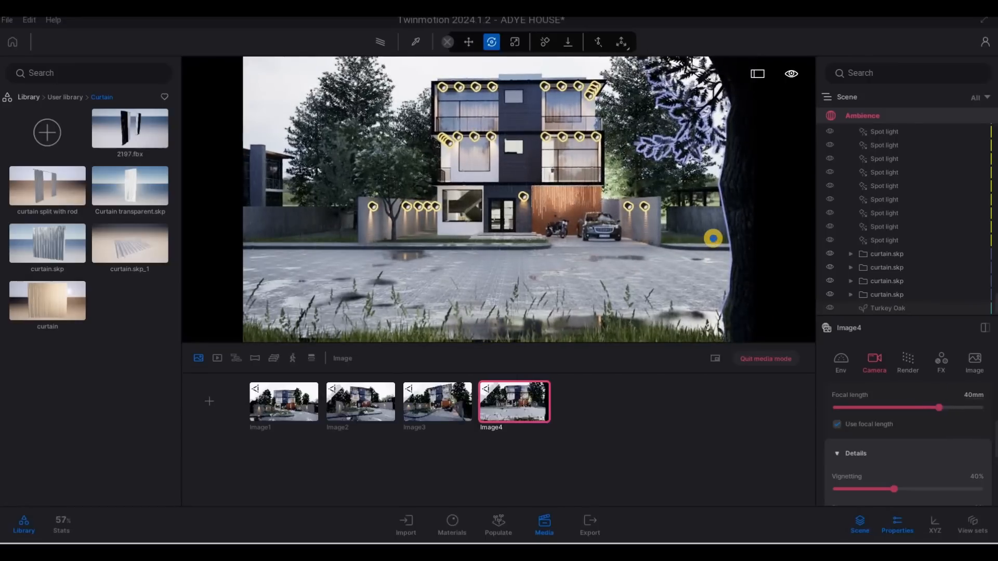
# Walk the fourth image's camera back and sideways, then set its focal length to 42 mm
pyautogui.press('q')
pyautogui.press('q')
pyautogui.press('s')
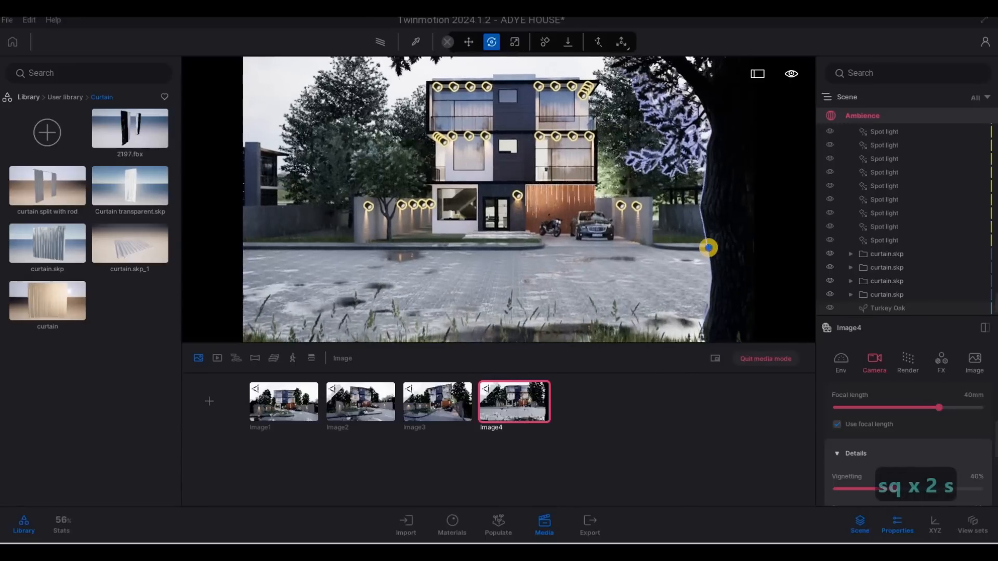
pyautogui.press('e')
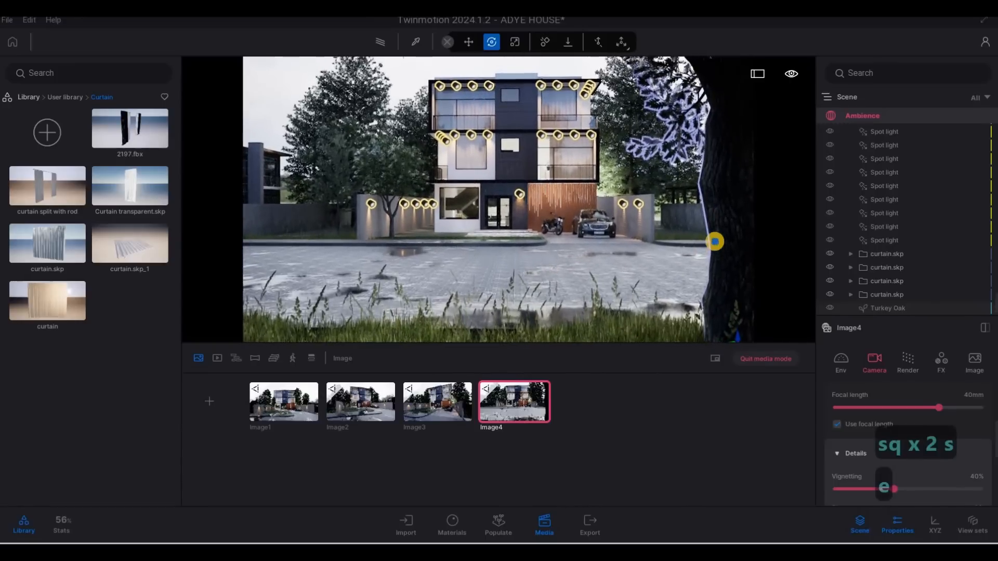
pyautogui.press('s')
pyautogui.press('s')
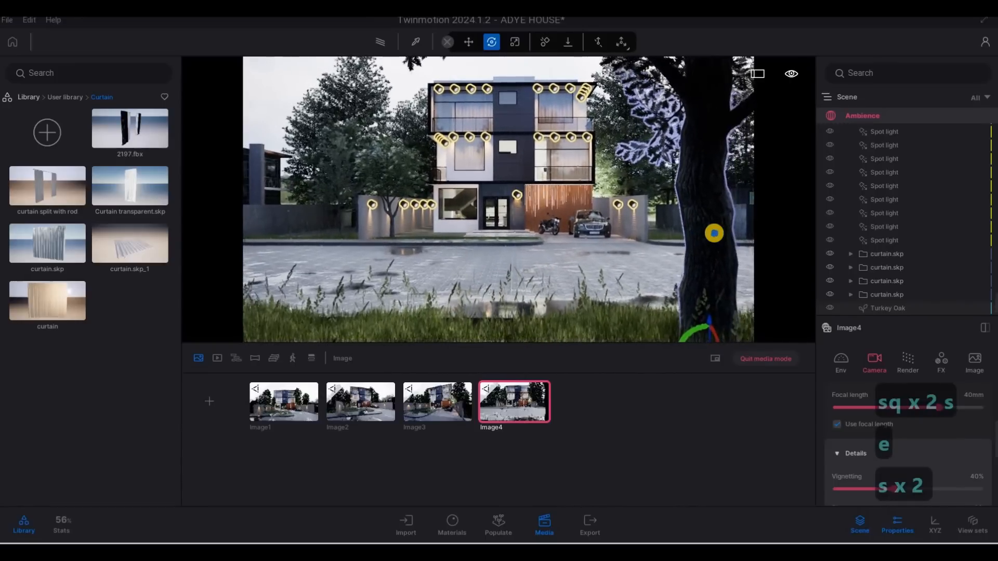
pyautogui.press('s')
pyautogui.press('q')
pyautogui.press('s')
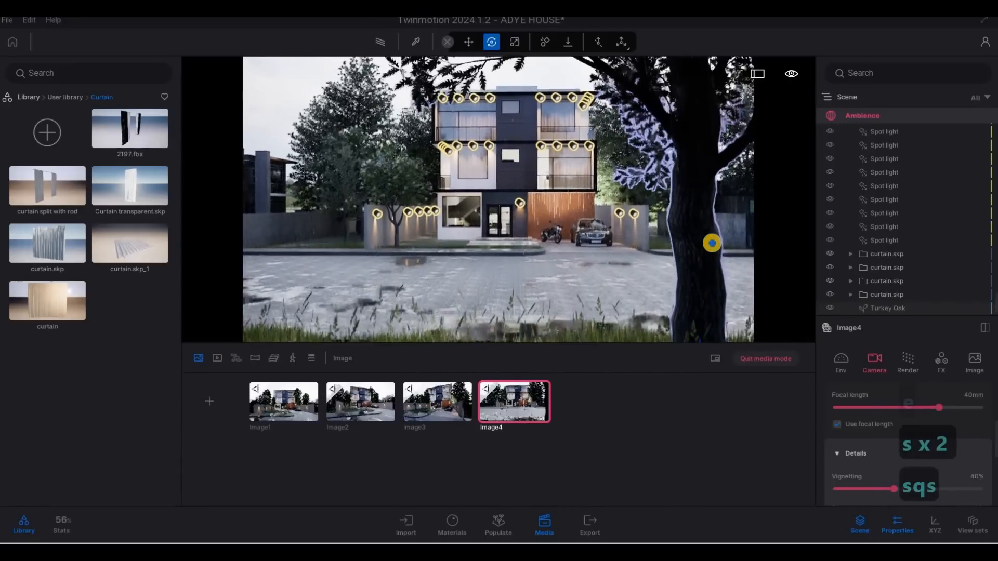
pyautogui.press('e')
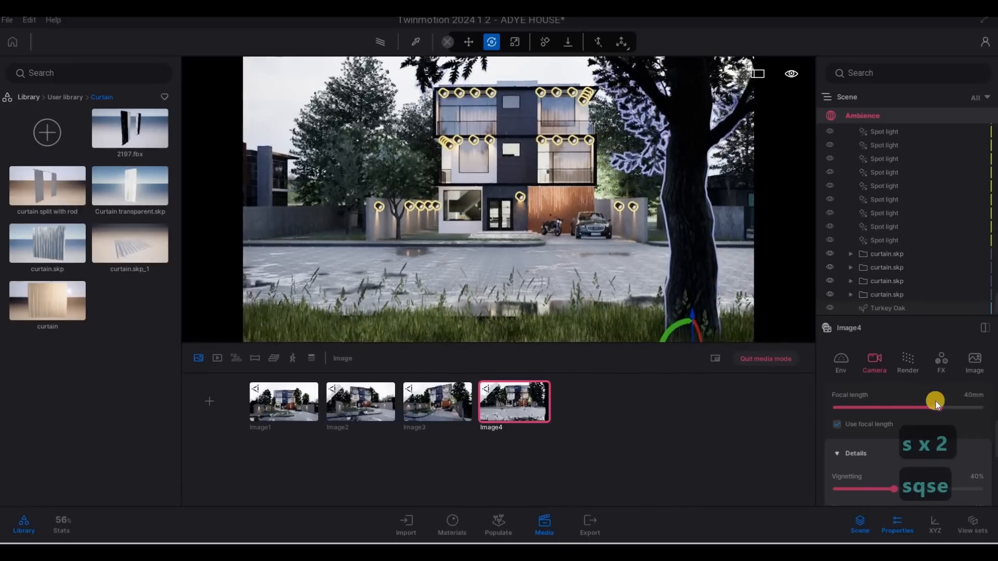
pyautogui.moveTo(940, 407); pyautogui.dragTo(942, 408)
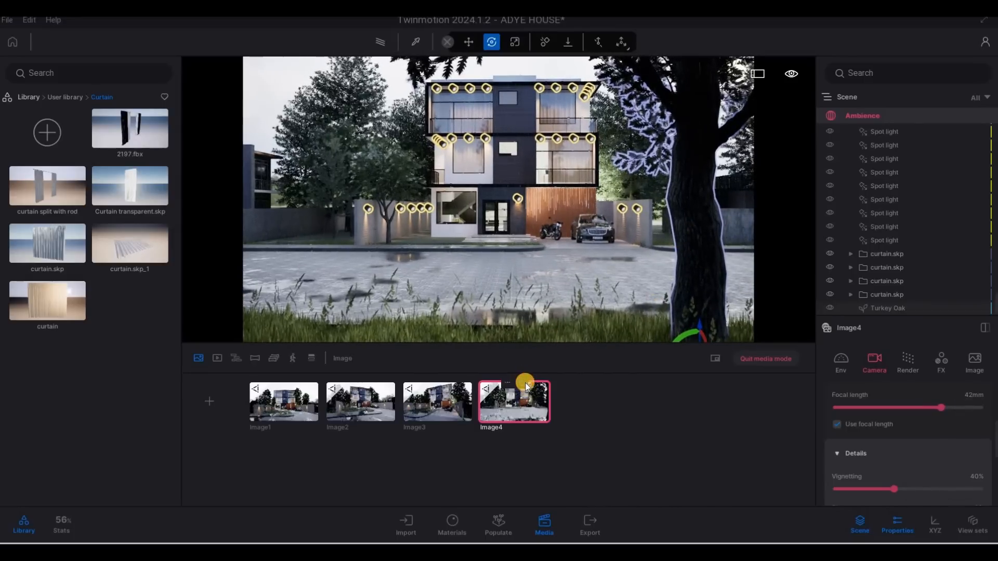
# Turn on the path tracer preview, switch to the third image, and look through the render quality presets
pyautogui.press('F1')
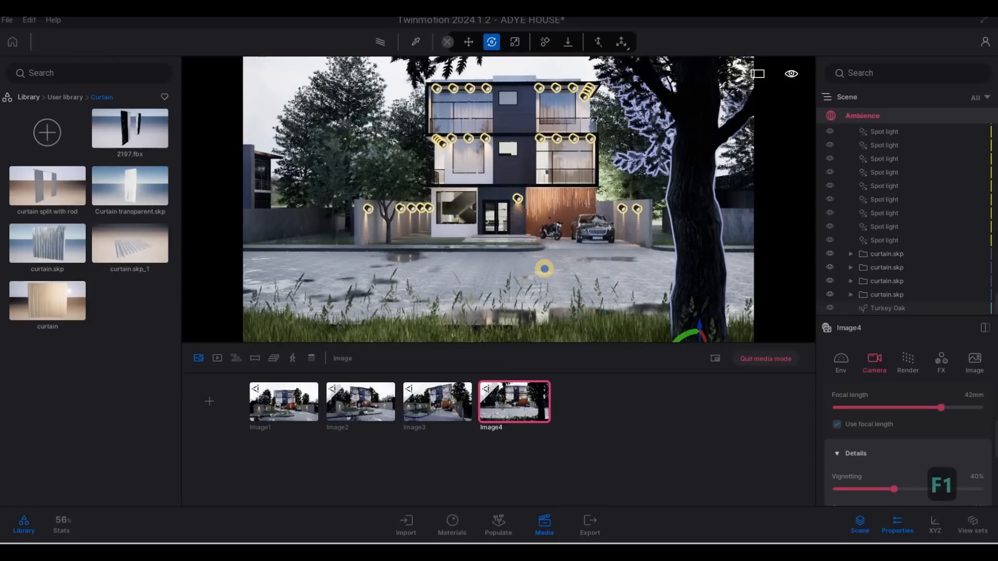
pyautogui.moveTo(544, 270); pyautogui.dragTo(546, 269, button='right')
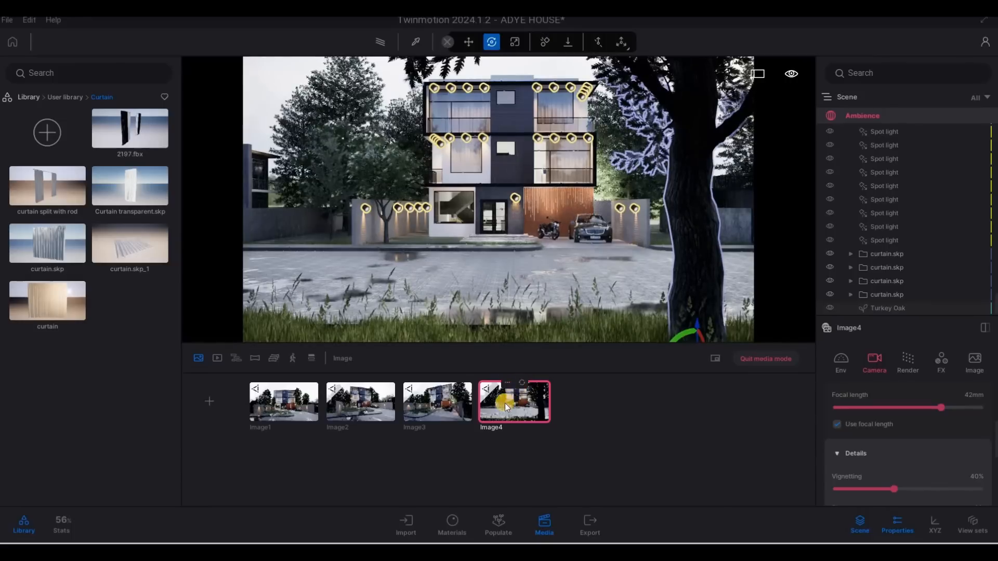
pyautogui.click(382, 47)
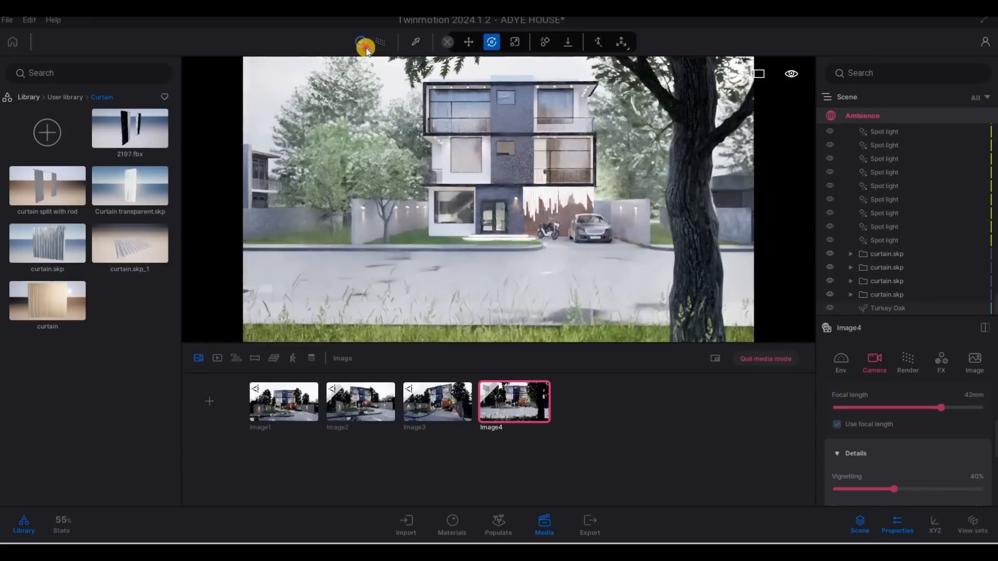
pyautogui.click(366, 48)
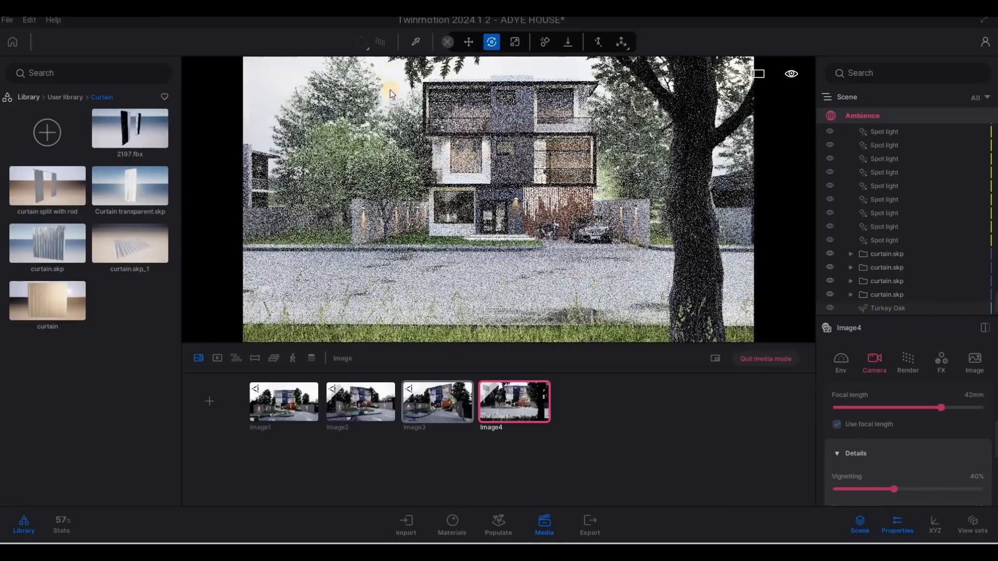
pyautogui.click(380, 48)
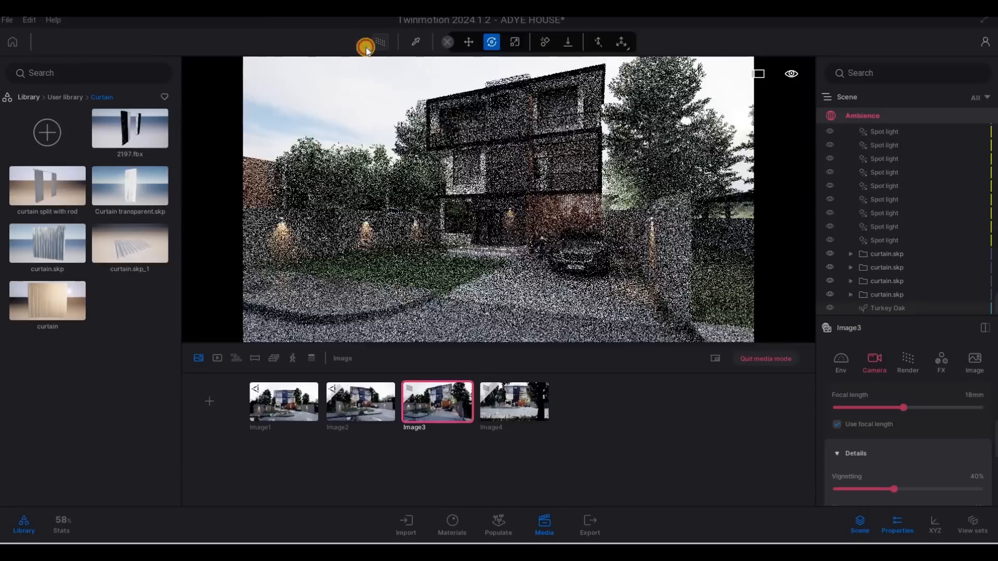
pyautogui.click(366, 47)
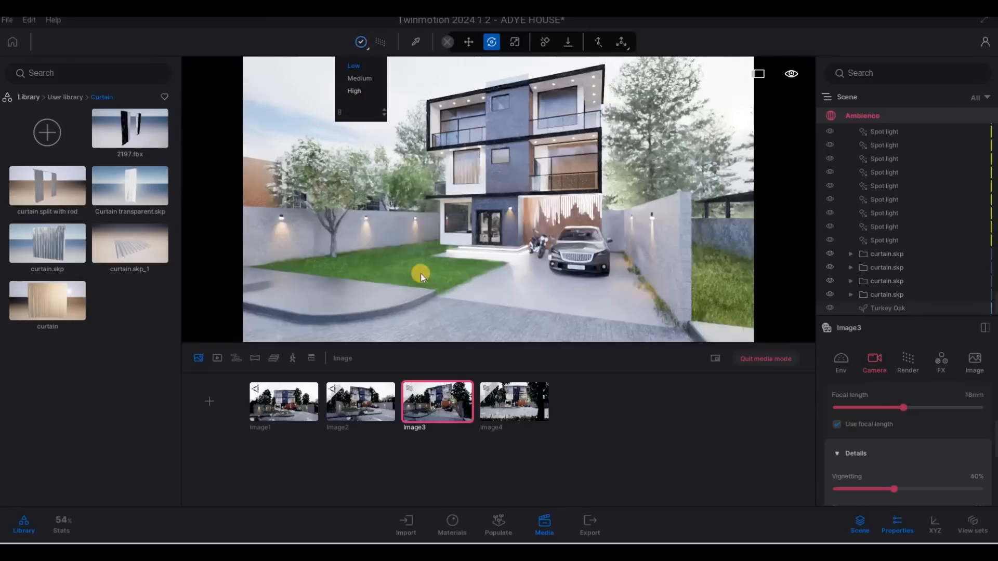
pyautogui.click(421, 274)
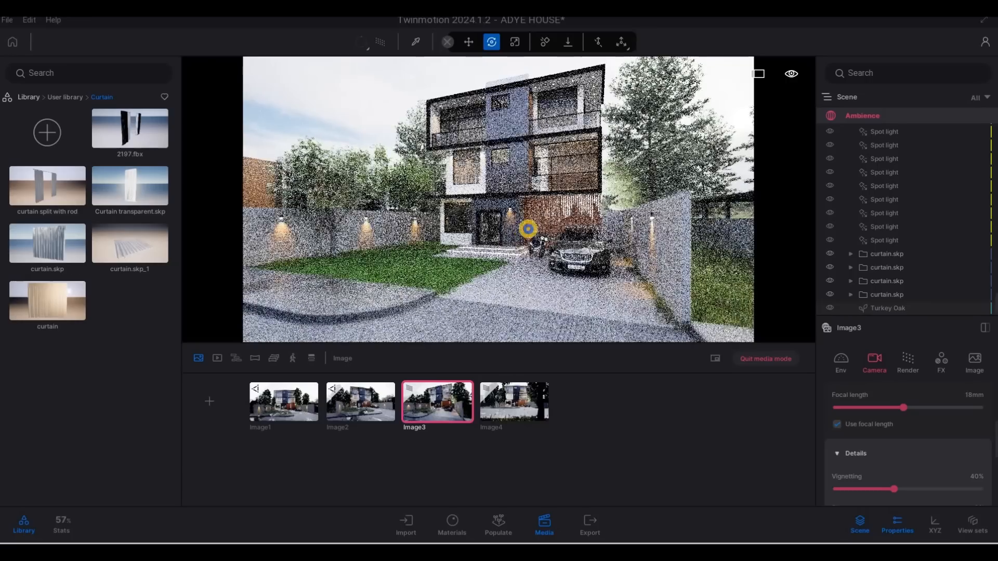
# Reposition the third image's camera and raise its focal length to 21 mm
pyautogui.press('d')
pyautogui.press('e')
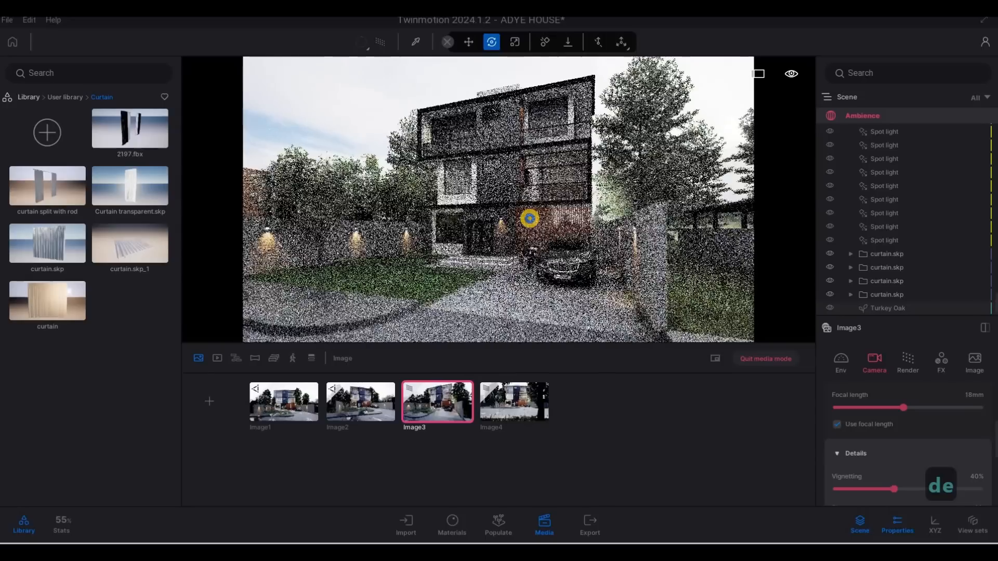
pyautogui.press('e')
pyautogui.press('a')
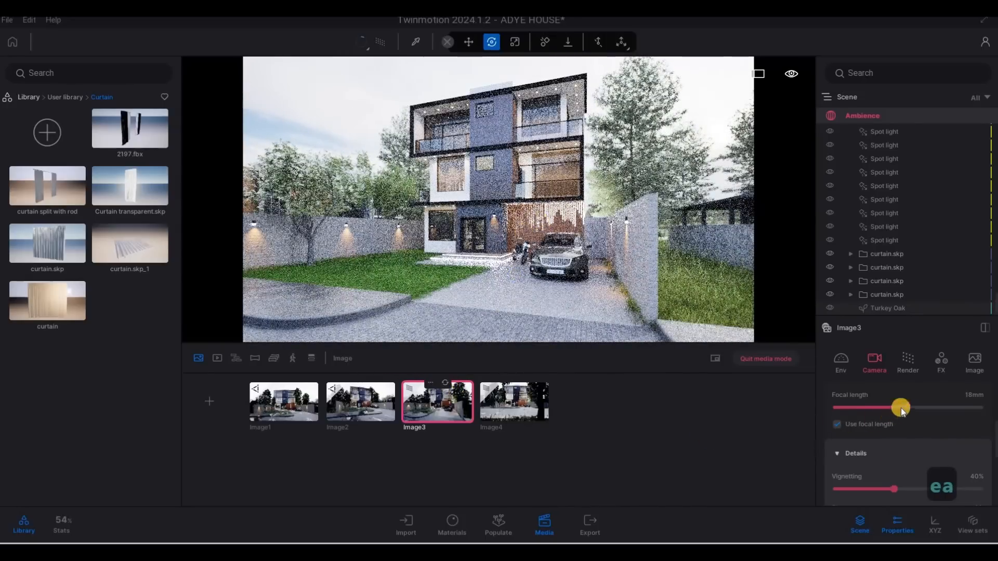
pyautogui.moveTo(901, 407); pyautogui.dragTo(909, 406)
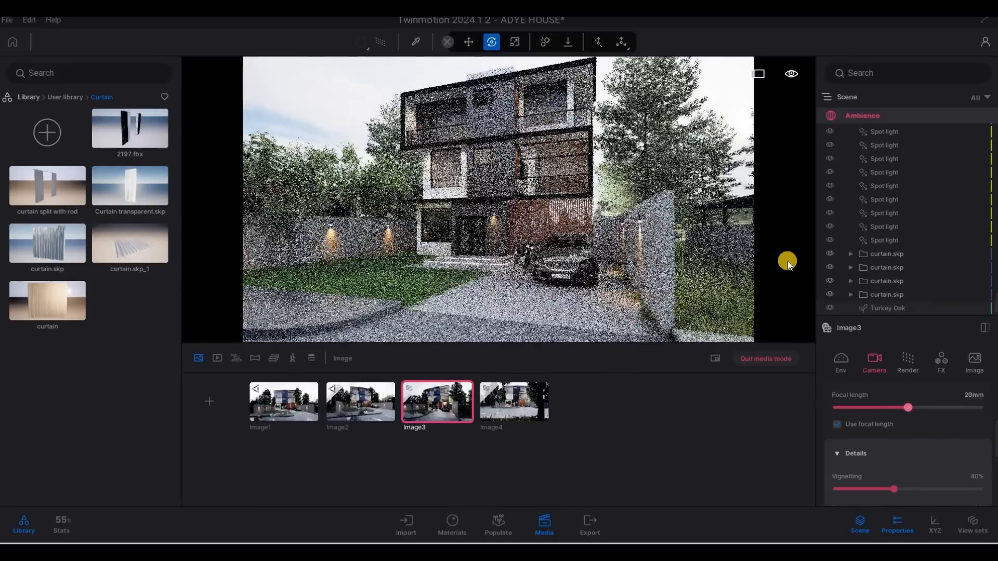
pyautogui.press('s')
pyautogui.press('s')
pyautogui.press('s')
pyautogui.press('s')
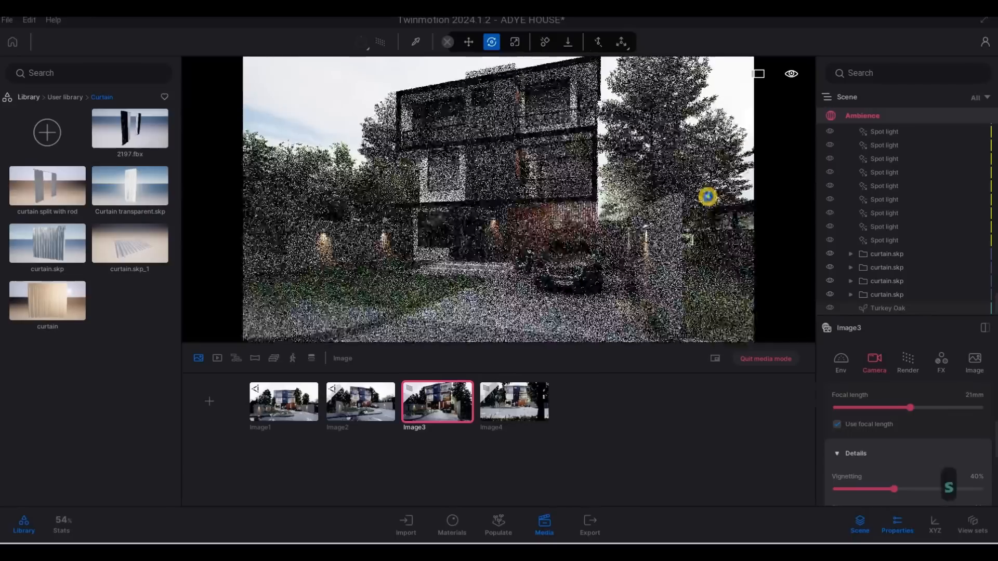
pyautogui.press('s')
pyautogui.press('s')
pyautogui.press('s')
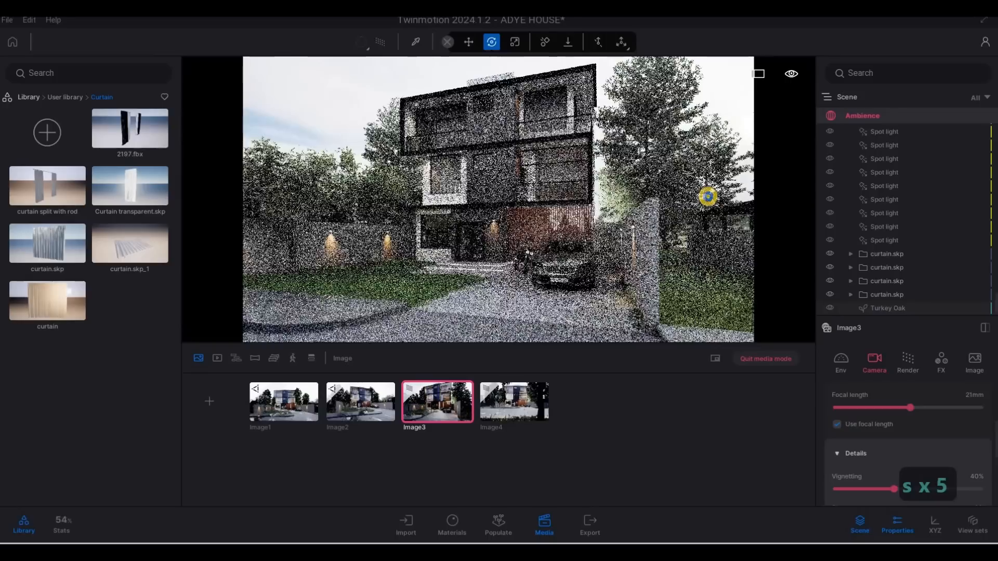
pyautogui.moveTo(911, 407); pyautogui.dragTo(915, 407)
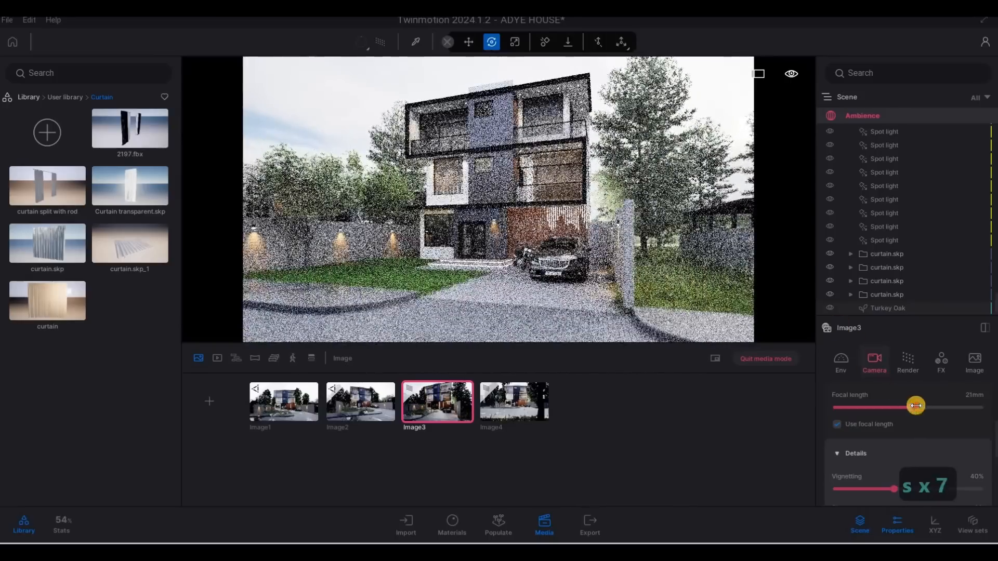
# Move the third image's camera forward and set its focal length to 15 mm
pyautogui.click(714, 257)
pyautogui.press('s')
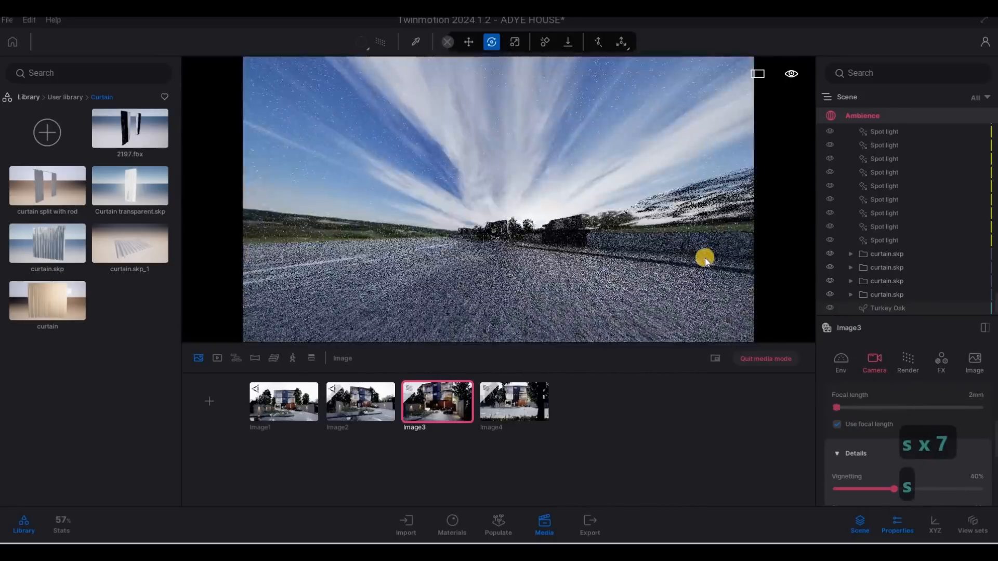
pyautogui.press('w')
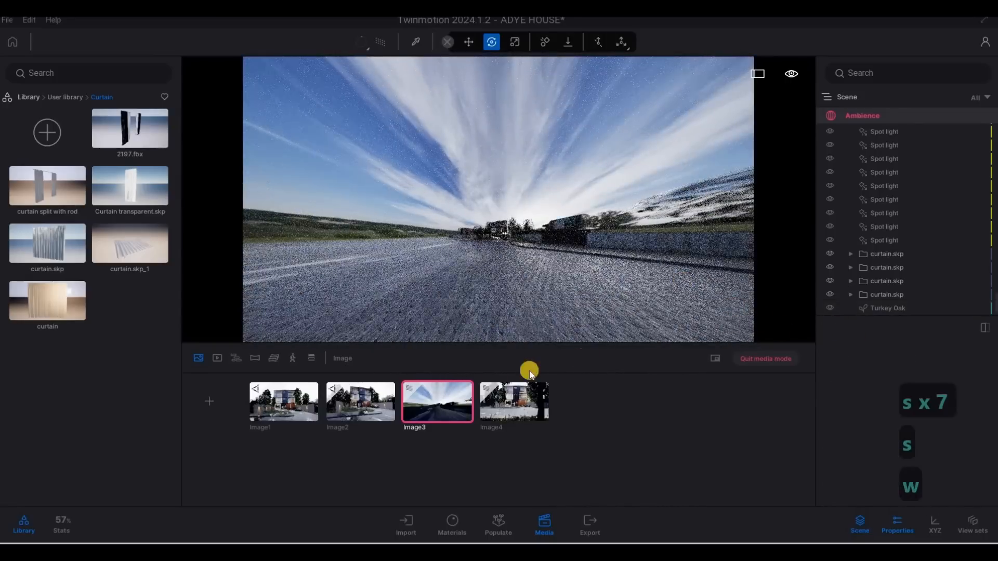
pyautogui.click(451, 406)
pyautogui.press('w')
pyautogui.press('w')
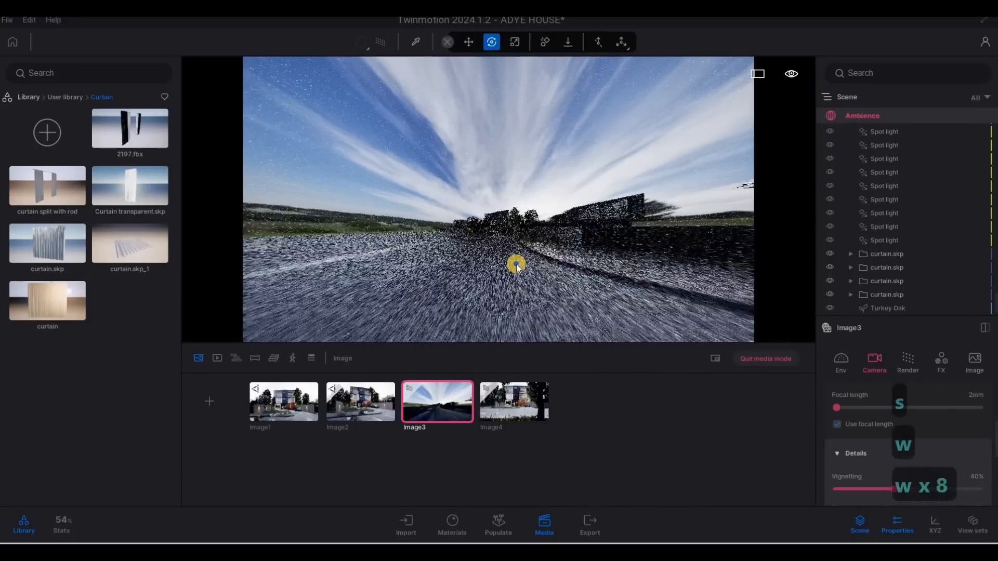
pyautogui.press('a')
pyautogui.moveTo(838, 405); pyautogui.dragTo(894, 408)
# Shift the third image's camera sideways and set its focal length to 18 mm
pyautogui.press('d')
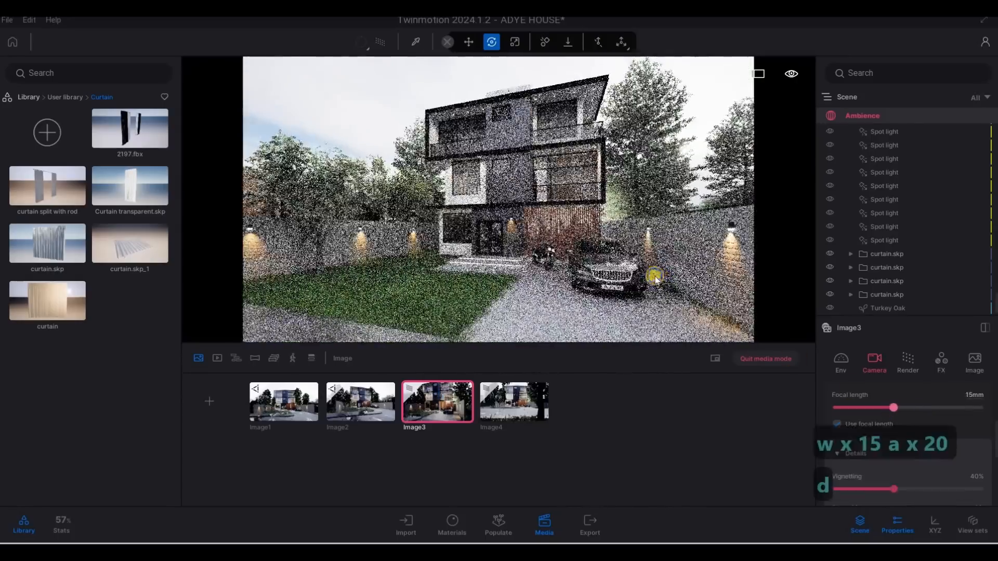
pyautogui.press('s')
pyautogui.press('d')
pyautogui.press('d')
pyautogui.press('d')
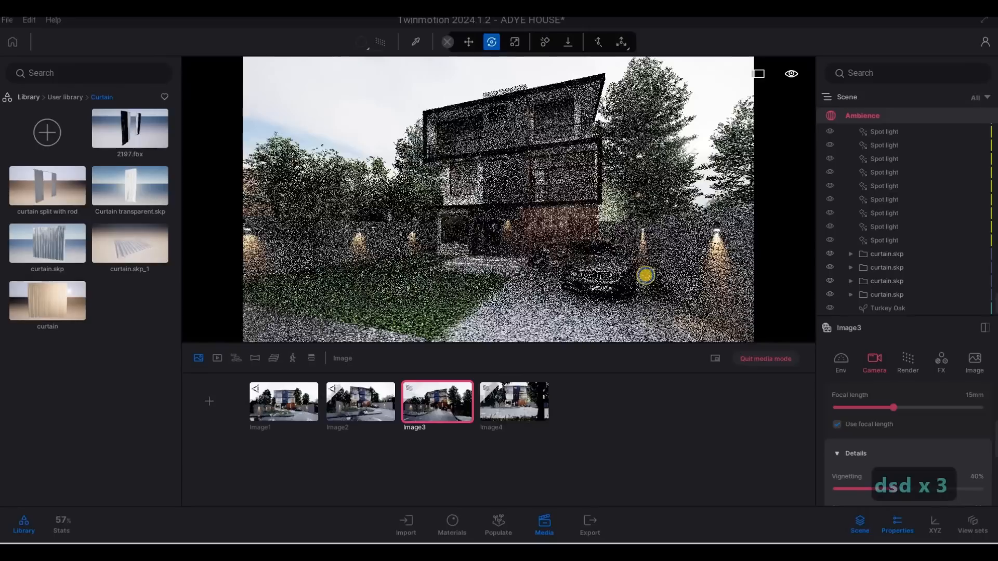
pyautogui.press('s')
pyautogui.press('a')
pyautogui.press('a')
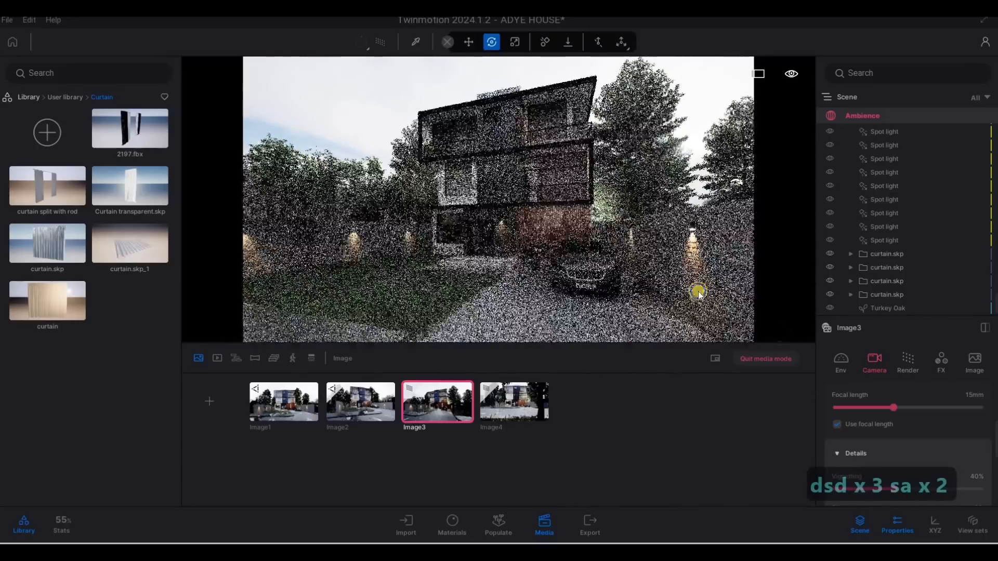
pyautogui.moveTo(894, 408); pyautogui.dragTo(909, 404)
# Step the third image's camera back and set its focal length to 22 mm
pyautogui.press('s')
pyautogui.press('s')
pyautogui.press('s')
pyautogui.press('s')
pyautogui.press('s')
pyautogui.press('s')
pyautogui.press('s')
pyautogui.press('s')
pyautogui.press('s')
pyautogui.press('s')
pyautogui.press('s')
pyautogui.press('s')
pyautogui.press('s')
pyautogui.press('s')
pyautogui.press('s')
pyautogui.press('s')
pyautogui.press('s')
pyautogui.press('s')
pyautogui.press('s')
pyautogui.press('s')
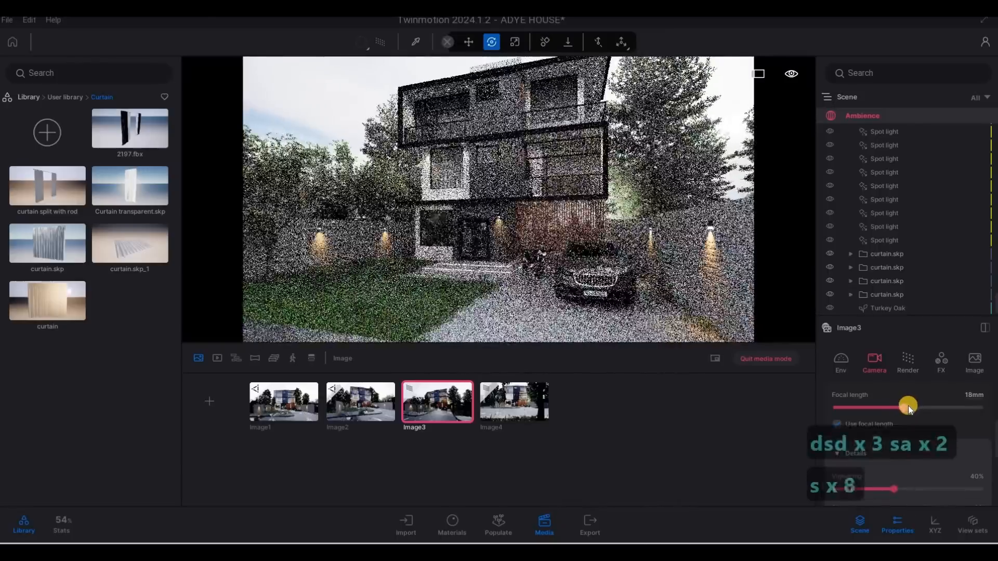
pyautogui.press('s')
pyautogui.press('s')
pyautogui.press('s')
pyautogui.press('s')
pyautogui.press('s')
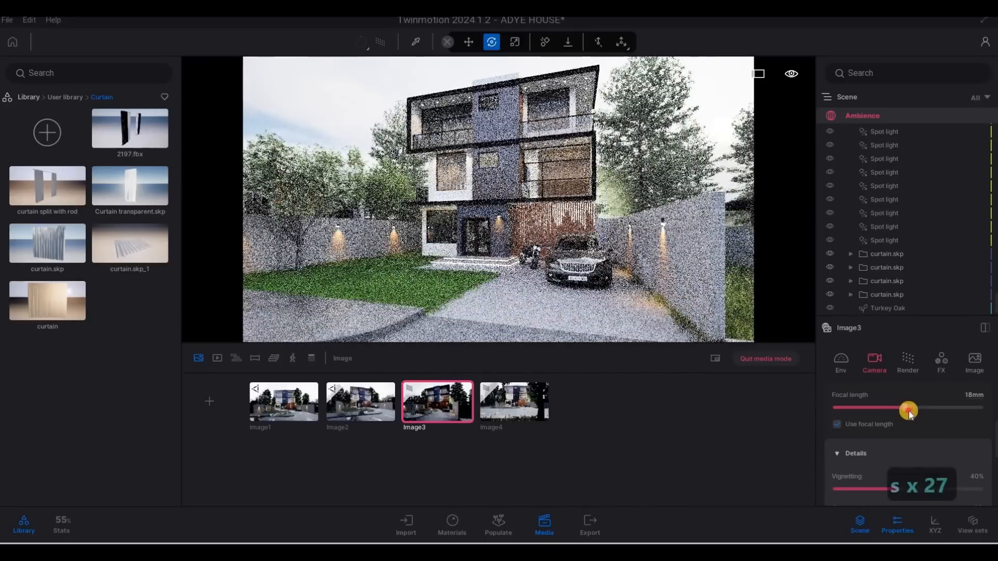
pyautogui.scroll(4, 713, 264)
pyautogui.press('s')
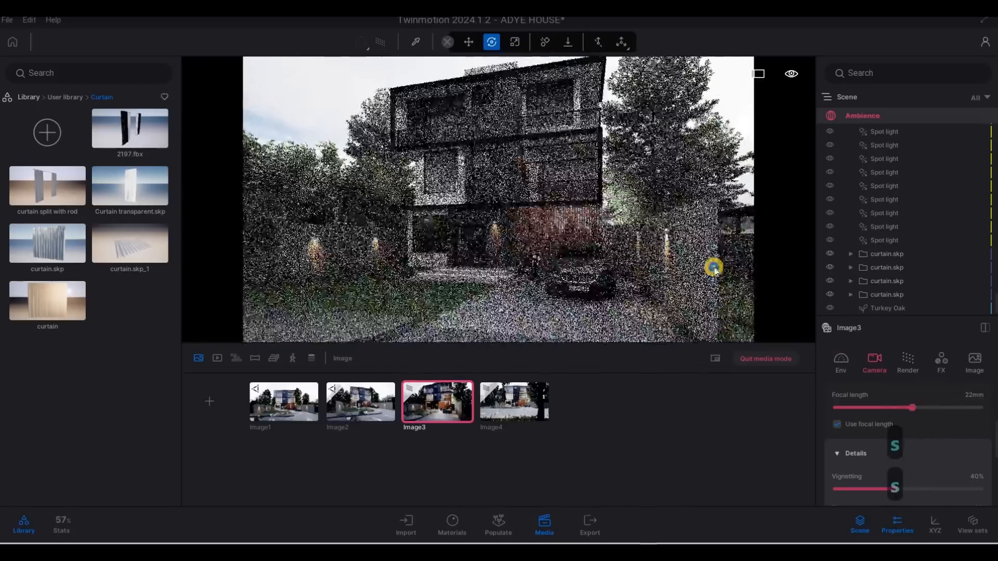
pyautogui.press('s')
pyautogui.press('a')
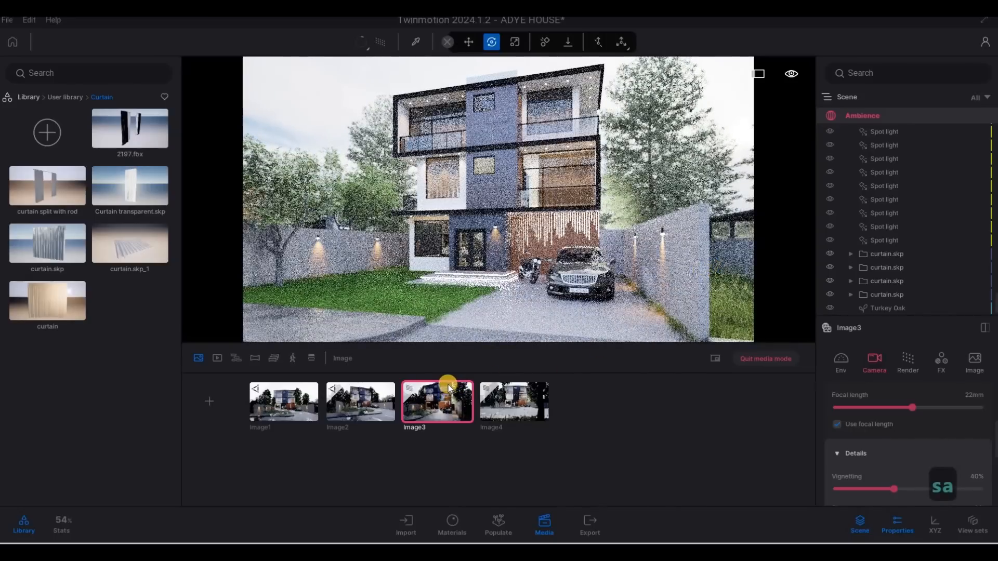
# Select the second image, shift its camera sideways, and raise its focal length to 25 mm
pyautogui.moveTo(450, 386)
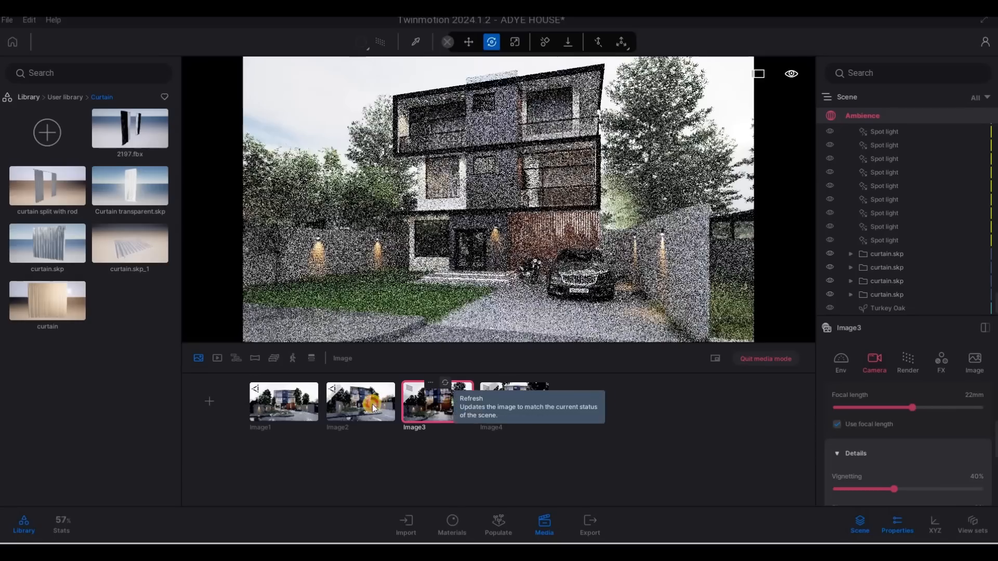
pyautogui.click(372, 405)
pyautogui.press('a')
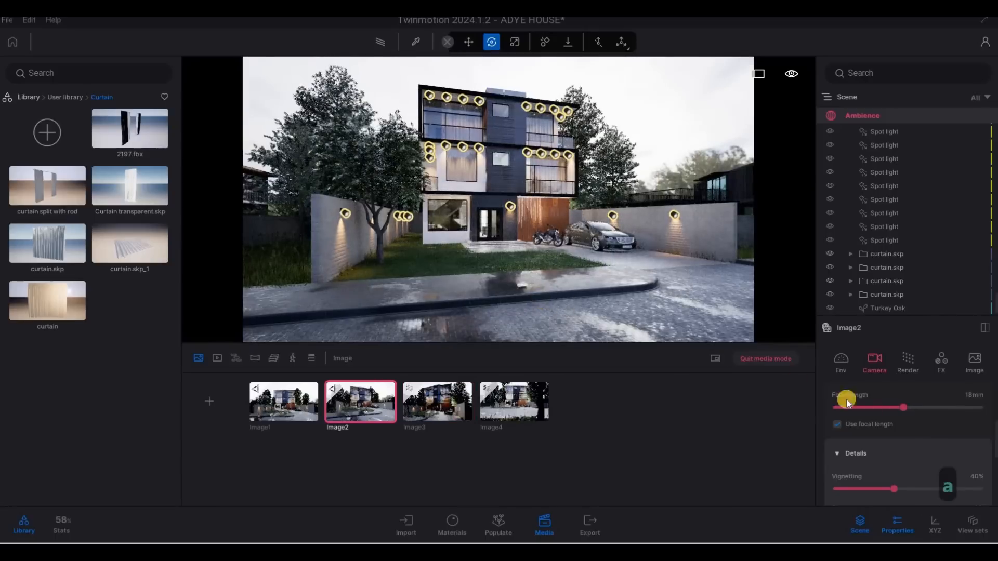
pyautogui.moveTo(909, 406); pyautogui.dragTo(910, 408)
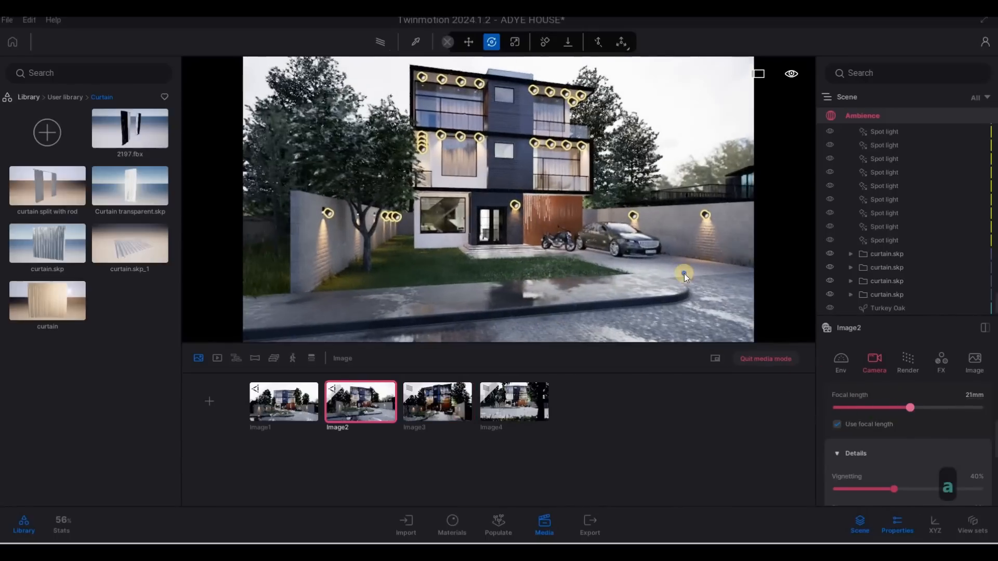
pyautogui.press('a')
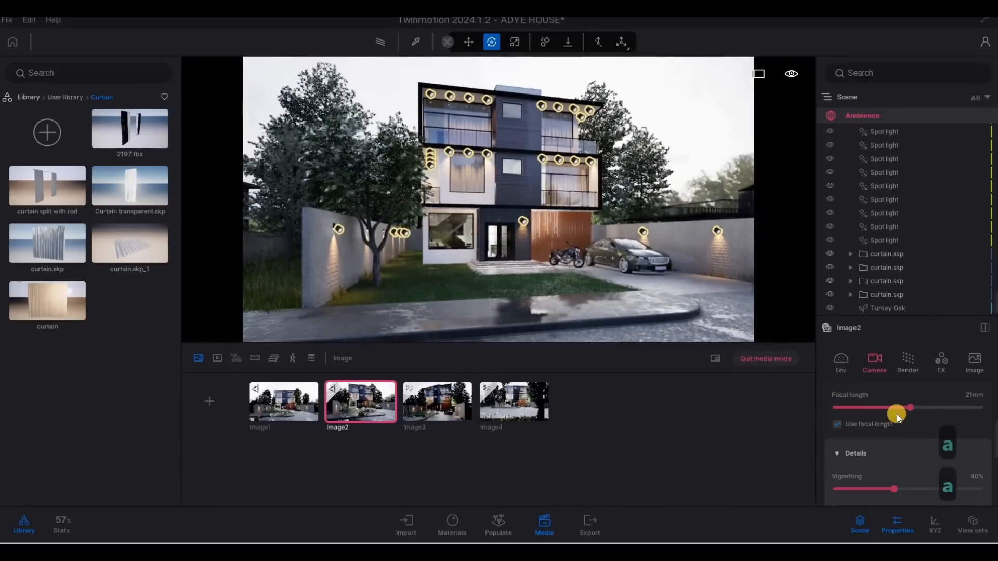
pyautogui.moveTo(909, 411); pyautogui.dragTo(920, 409)
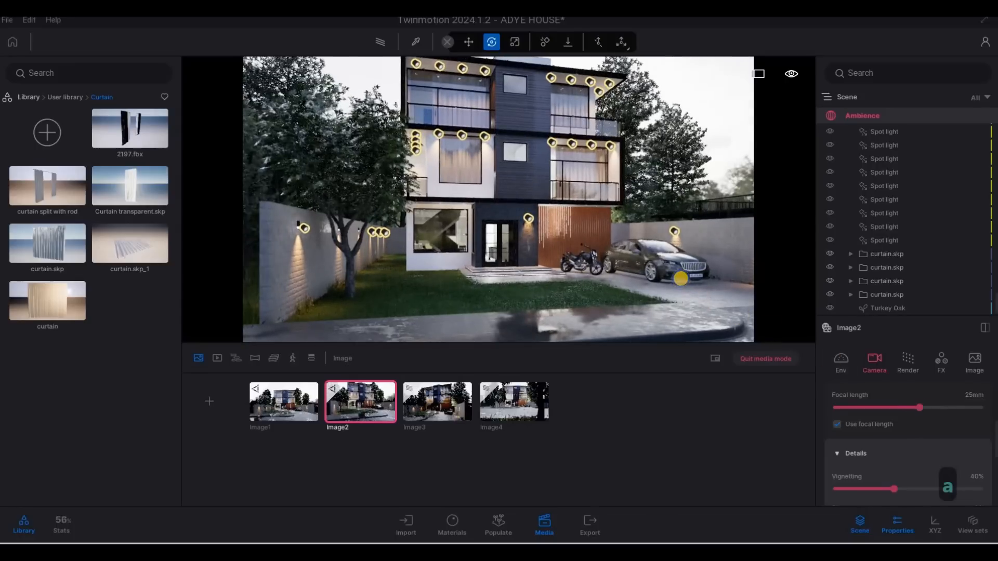
# Nudge the second image's camera position and refresh its thumbnail to match the view
pyautogui.press('q')
pyautogui.press('a')
pyautogui.press('s')
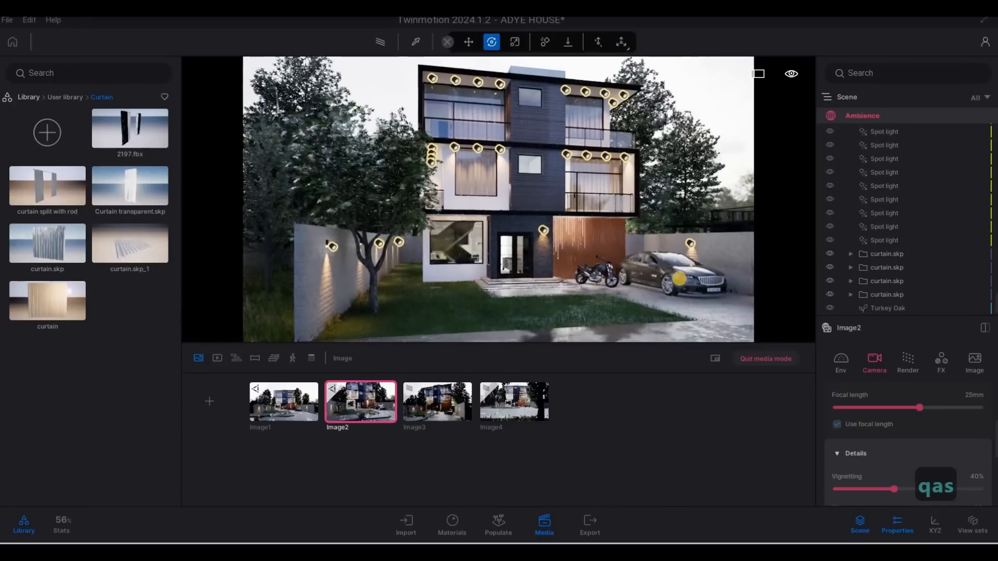
pyautogui.press('e')
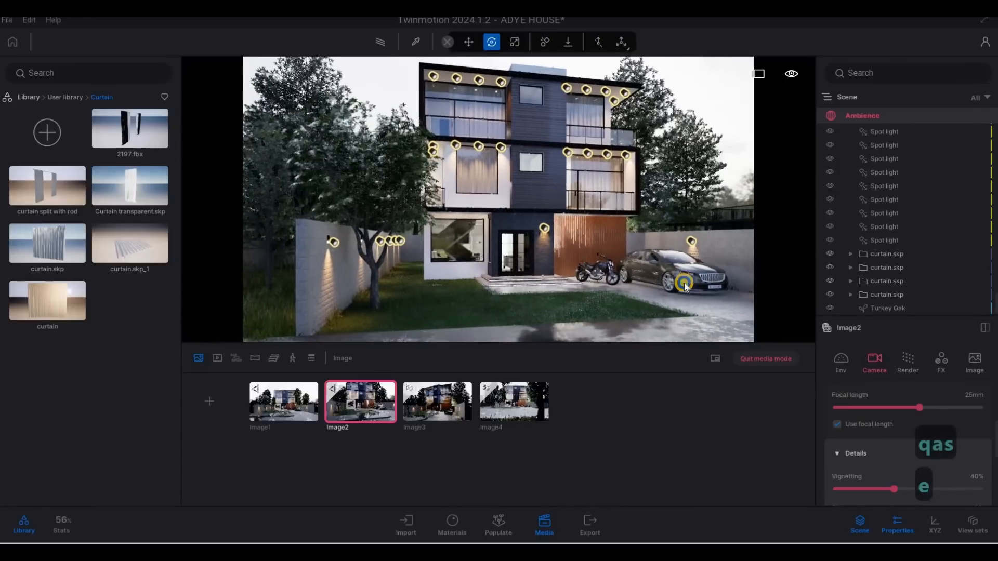
pyautogui.moveTo(684, 285)
pyautogui.mouseDown(button='right')
pyautogui.moveTo(682, 275)
pyautogui.moveTo(685, 284)
pyautogui.mouseUp(button='right')
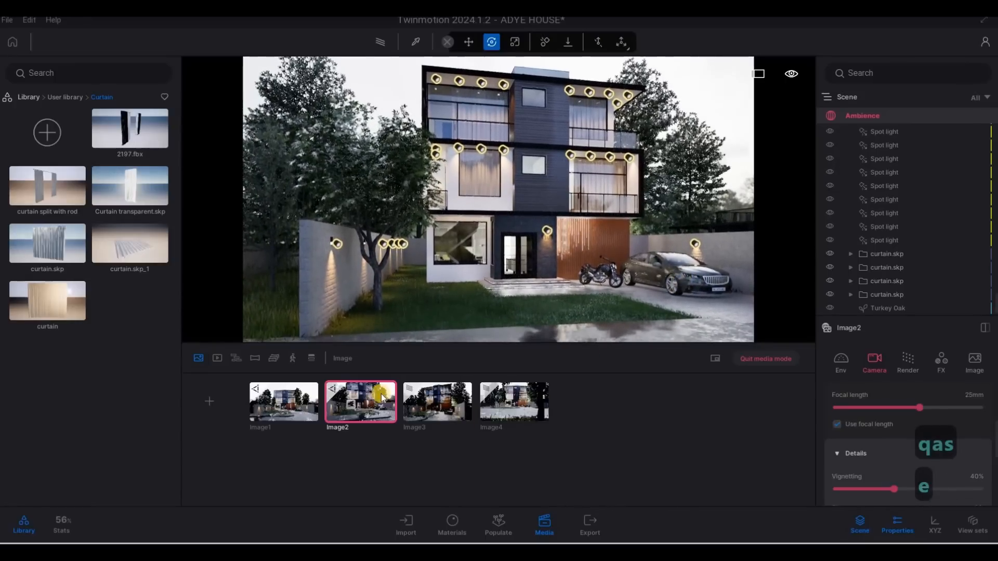
pyautogui.click(372, 380)
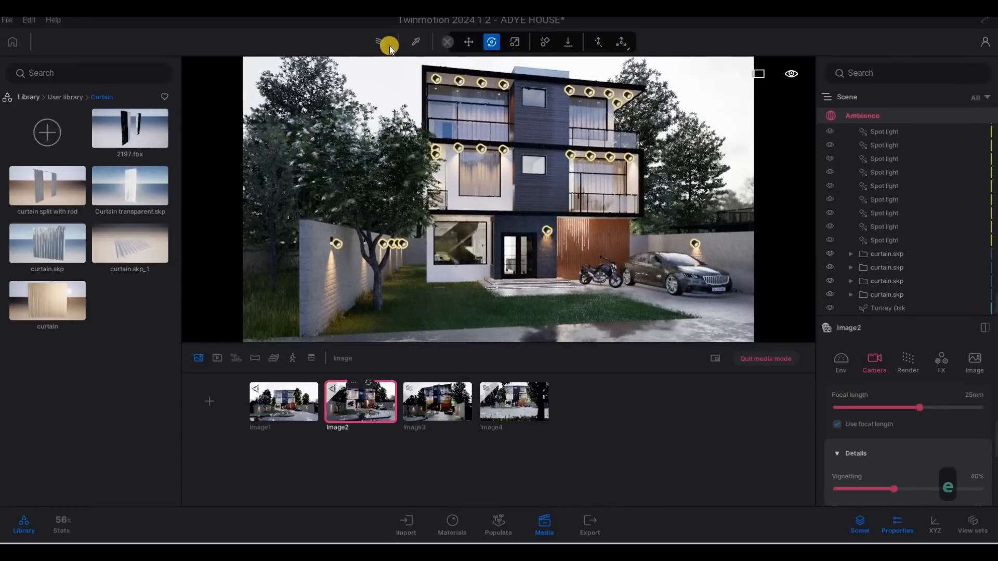
# Preview the second and third images with the path tracer enabled
pyautogui.click(370, 51)
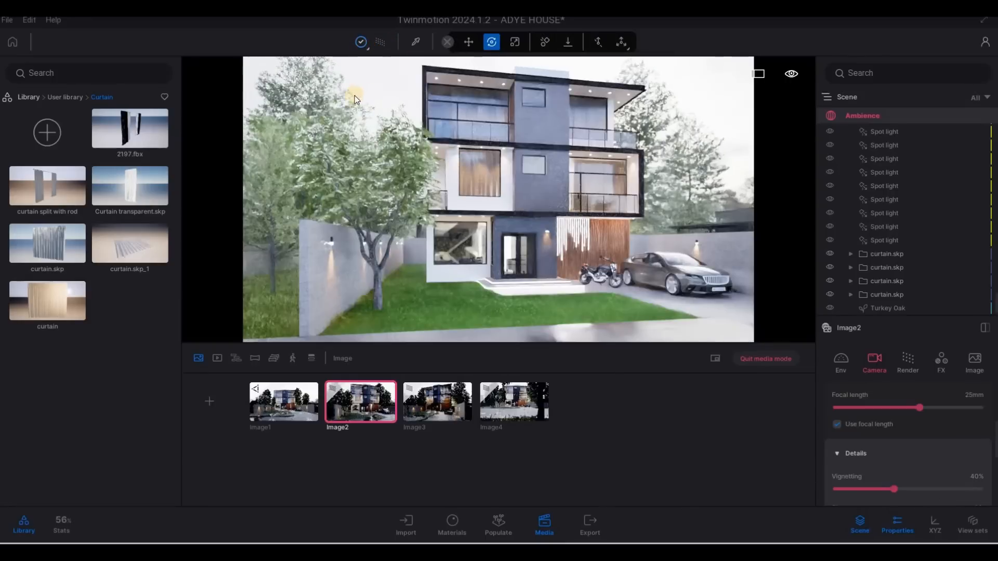
pyautogui.click(354, 95)
pyautogui.click(439, 403)
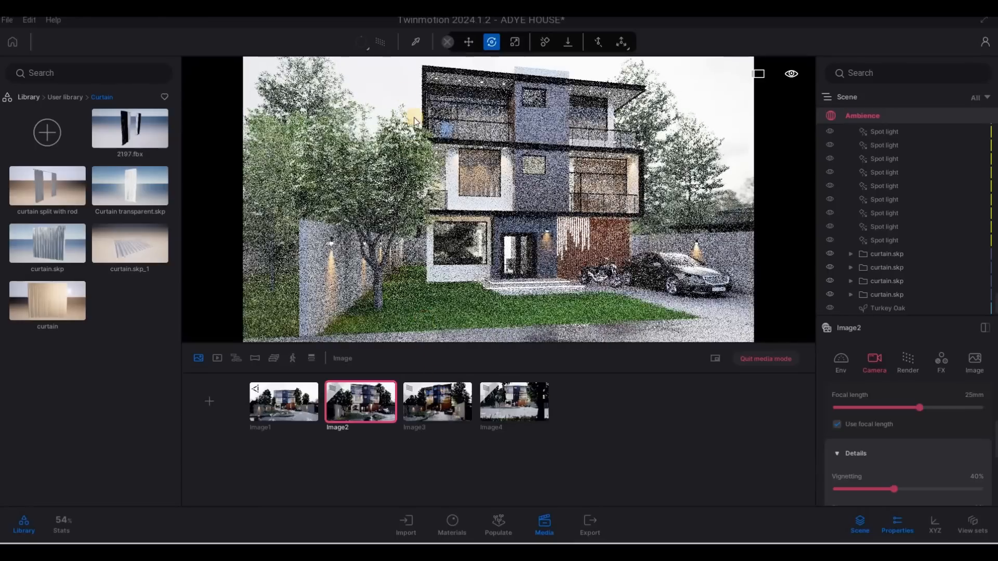
pyautogui.click(369, 47)
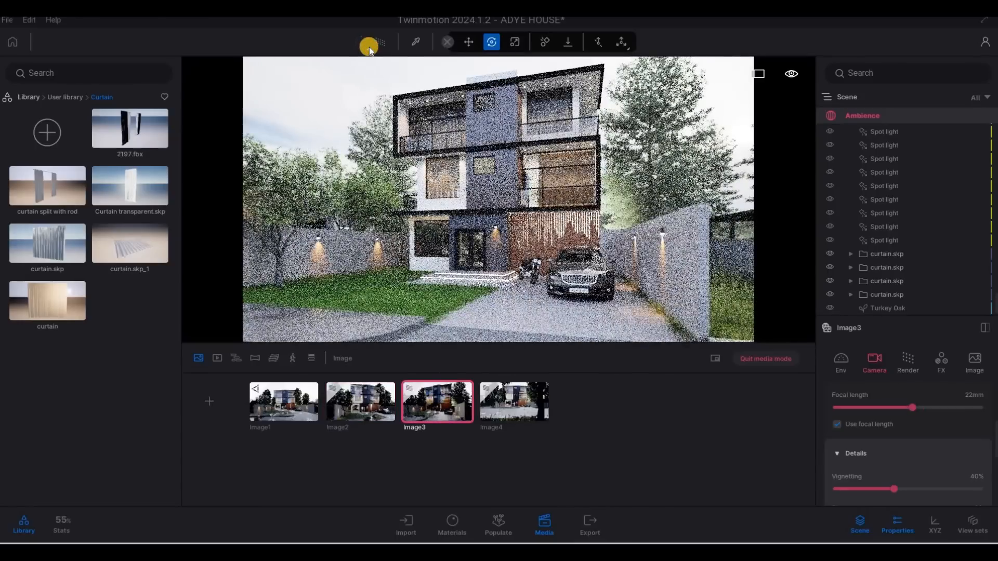
pyautogui.click(508, 405)
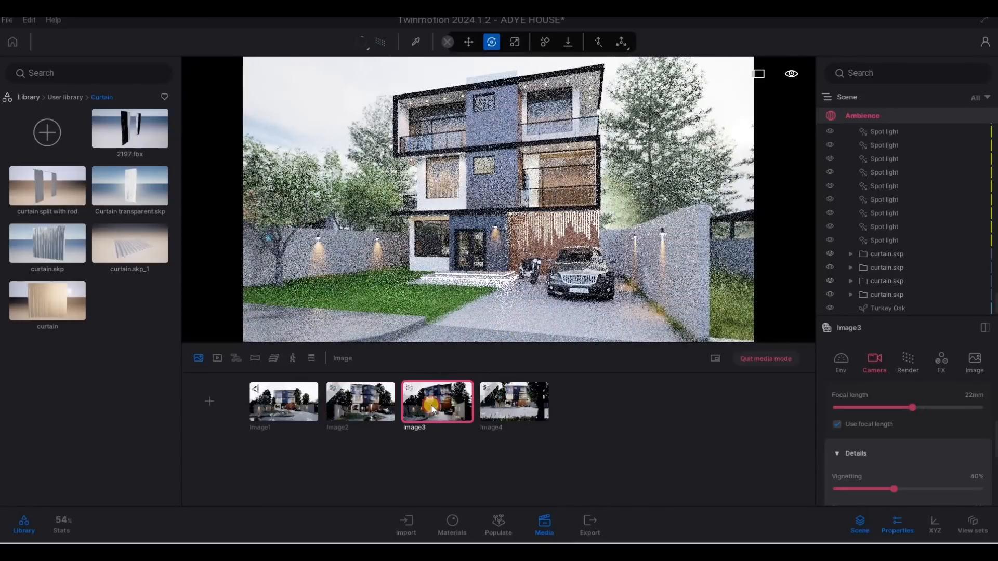
# Select the first image, step its camera back, and set its focal length to 27 mm
pyautogui.click(283, 403)
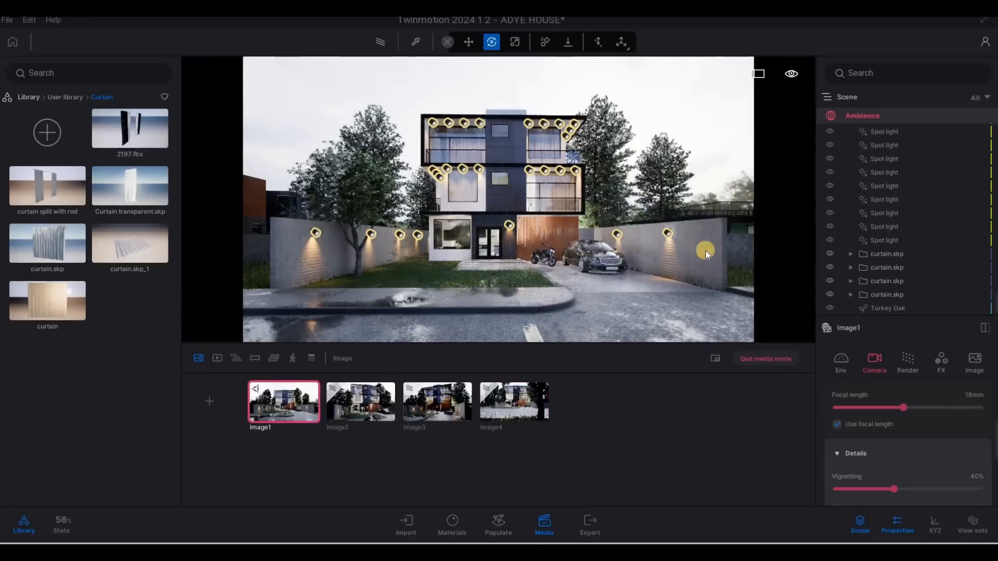
pyautogui.moveTo(910, 407); pyautogui.dragTo(908, 404)
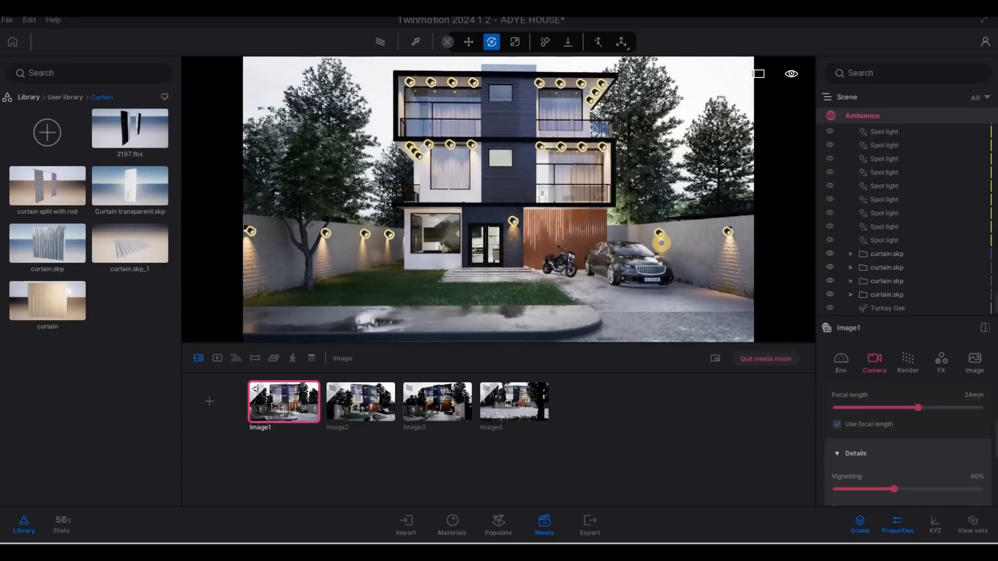
pyautogui.press('d')
pyautogui.press('s')
pyautogui.press('d')
pyautogui.press('s')
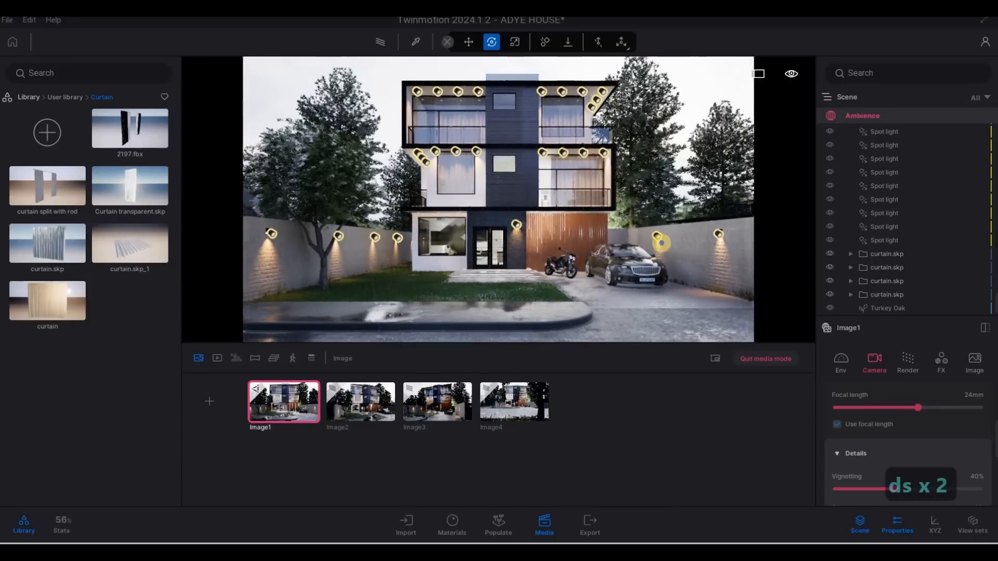
pyautogui.press('q')
pyautogui.press('s')
pyautogui.press('s')
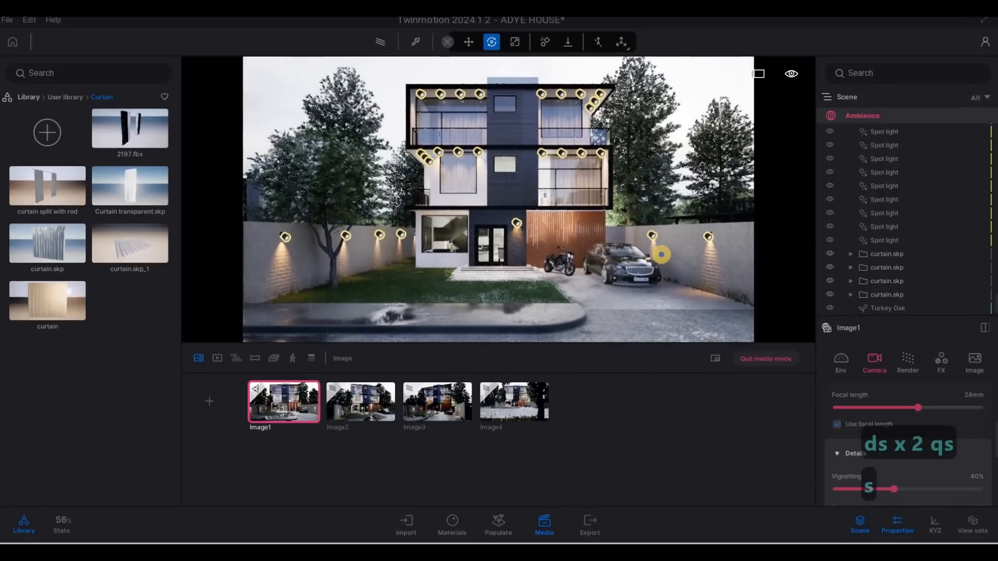
pyautogui.click(924, 407)
pyautogui.moveTo(697, 260); pyautogui.dragTo(706, 265, button='right')
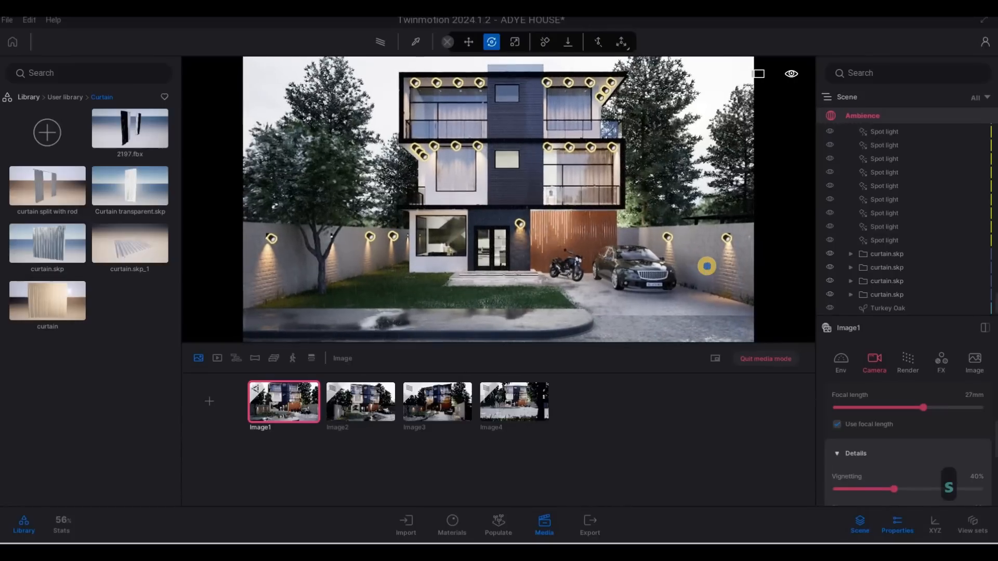
pyautogui.press('s')
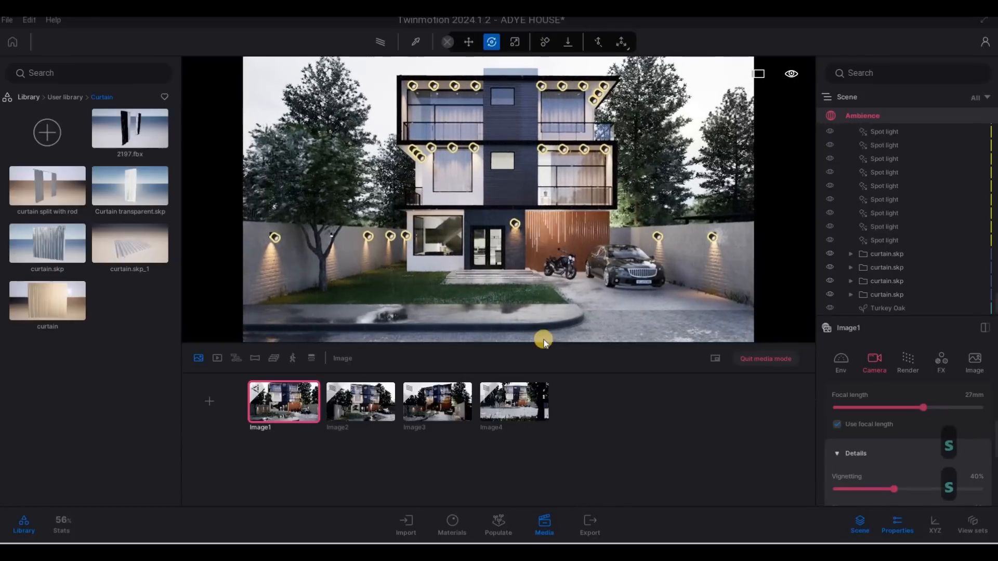
# Refresh the first image's thumbnail and preview each of the four images with the path tracer
pyautogui.click(293, 385)
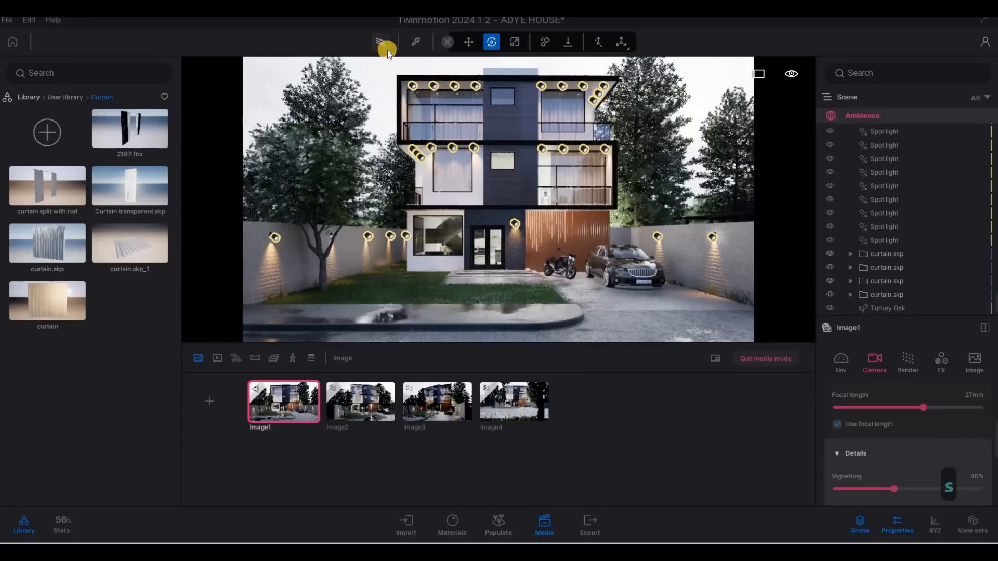
pyautogui.click(368, 49)
pyautogui.click(368, 48)
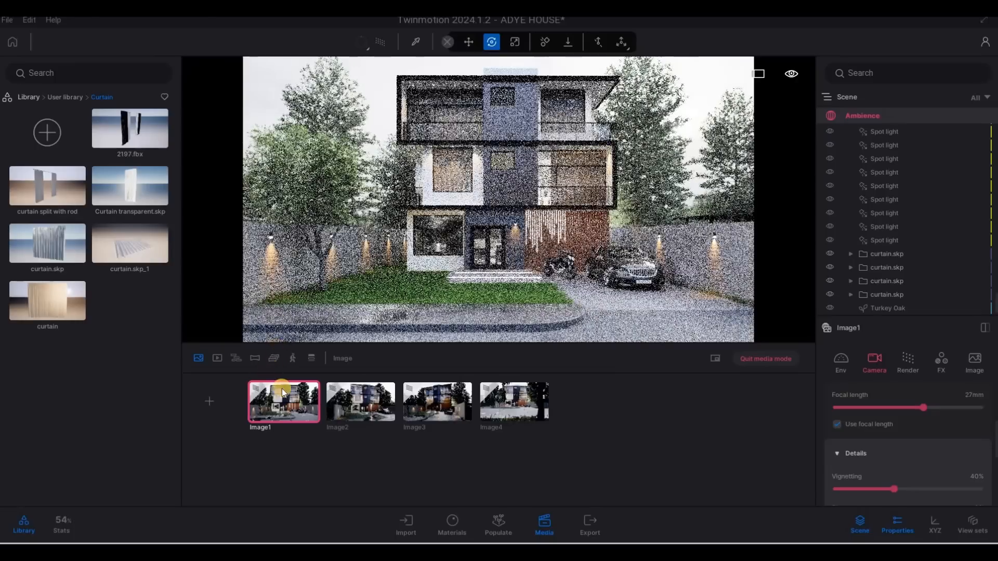
pyautogui.click(294, 384)
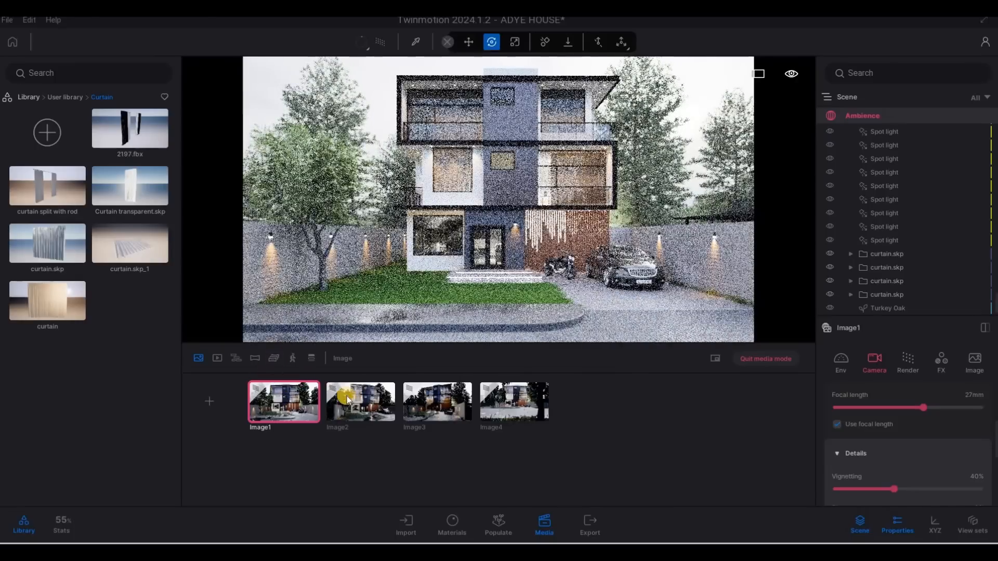
pyautogui.click(367, 384)
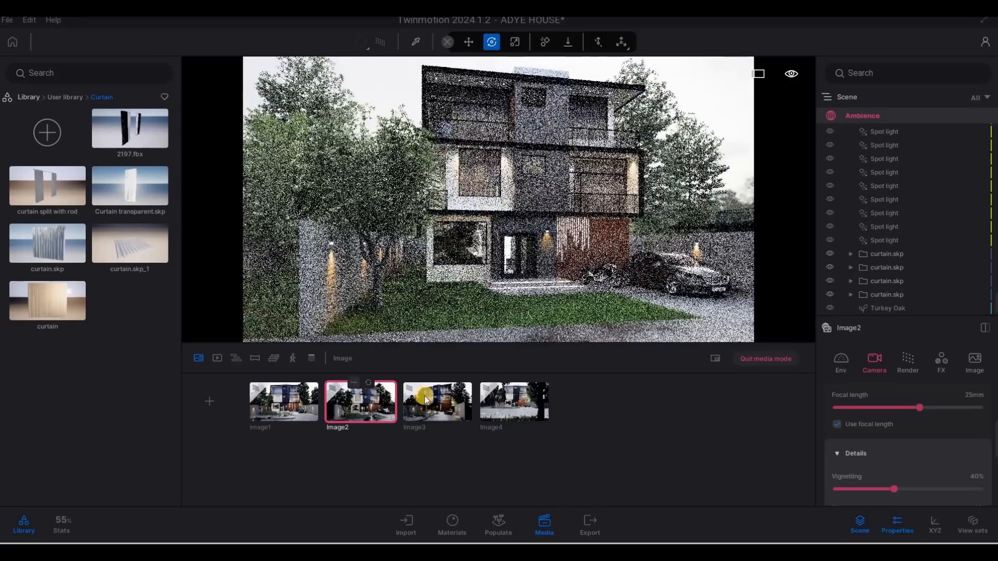
pyautogui.click(448, 385)
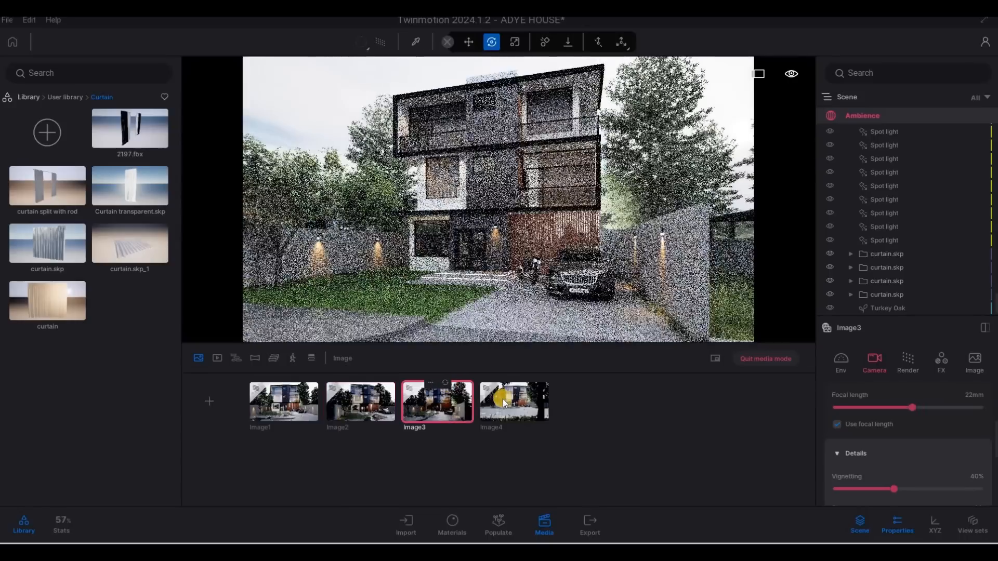
pyautogui.click(525, 387)
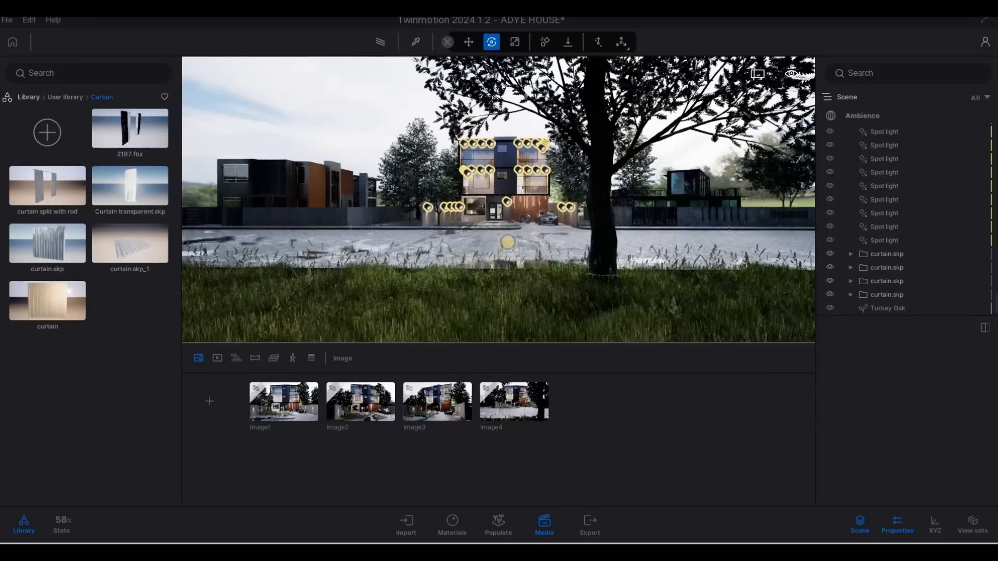
# Move the camera across the road beside the tree and create a new video starting from that view
pyautogui.press('a')
pyautogui.press('a')
pyautogui.press('a')
pyautogui.press('a')
pyautogui.press('a')
pyautogui.press('a')
pyautogui.press('a')
pyautogui.press('a')
pyautogui.press('a')
pyautogui.moveTo(508, 245); pyautogui.dragTo(470, 251, button='right')
pyautogui.press('a')
pyautogui.press('a')
pyautogui.press('a')
pyautogui.press('a')
pyautogui.press('a')
pyautogui.press('a')
pyautogui.press('a')
pyautogui.press('a')
pyautogui.press('a')
pyautogui.press('a')
pyautogui.press('a')
pyautogui.press('a')
pyautogui.press('a')
pyautogui.press('a')
pyautogui.press('a')
pyautogui.press('a')
pyautogui.press('a')
pyautogui.press('a')
pyautogui.press('a')
pyautogui.press('a')
pyautogui.press('w')
pyautogui.press('d')
pyautogui.press('d')
pyautogui.press('d')
pyautogui.press('d')
pyautogui.press('d')
pyautogui.press('d')
pyautogui.press('d')
pyautogui.press('d')
pyautogui.press('d')
pyautogui.press('d')
pyautogui.press('d')
pyautogui.press('d')
pyautogui.press('d')
pyautogui.press('d')
pyautogui.press('d')
pyautogui.press('w')
pyautogui.press('d')
pyautogui.press('s')
pyautogui.press('q')
pyautogui.press('d')
pyautogui.press('s')
pyautogui.press('d')
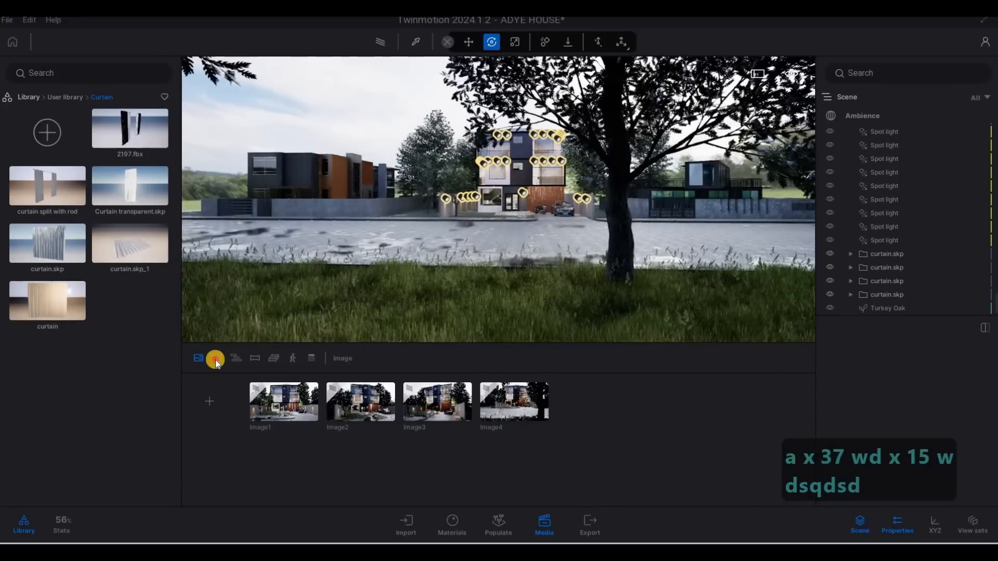
pyautogui.press('a')
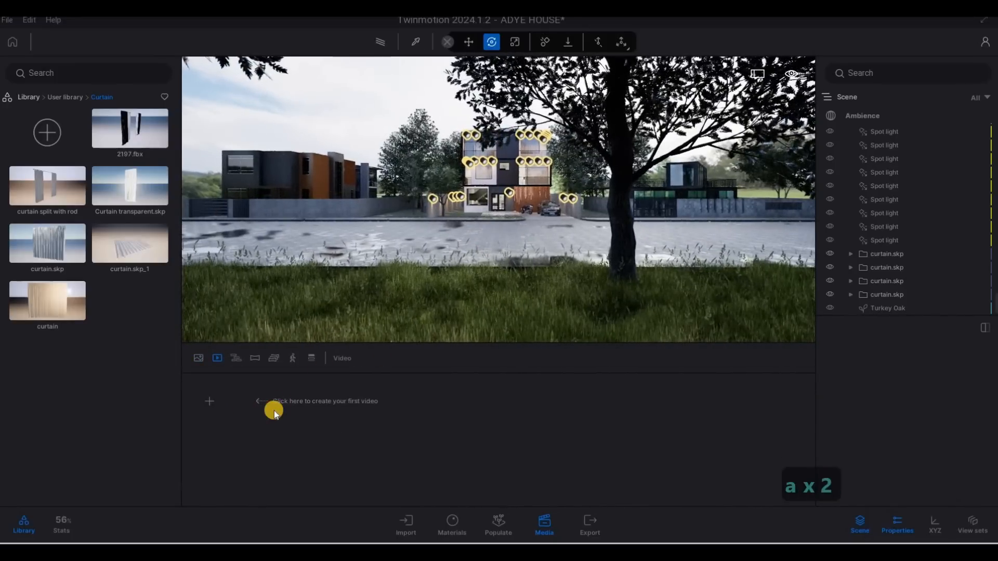
pyautogui.click(326, 396)
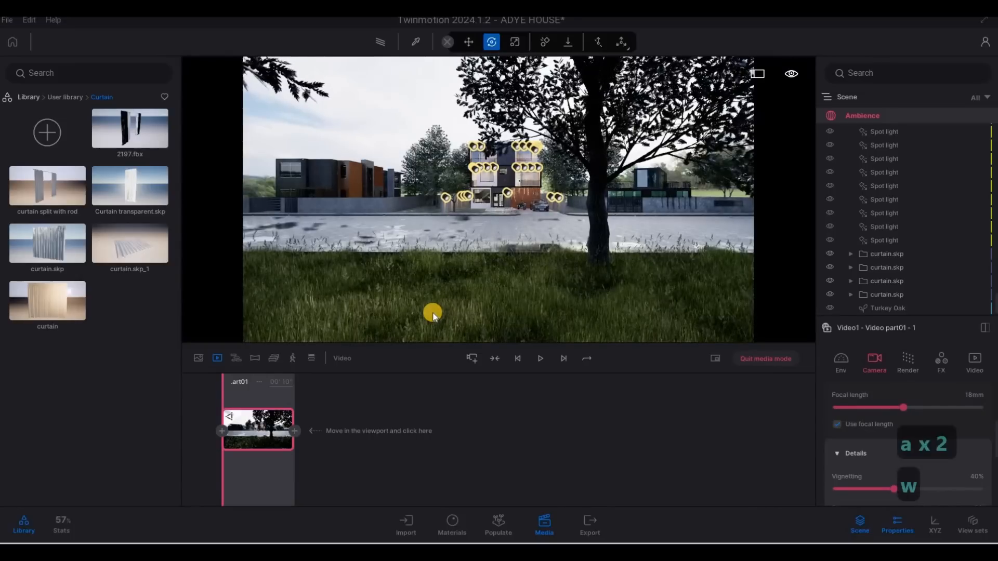
# Fly the camera forward to the front of the house and add a second video keyframe
pyautogui.press('w')
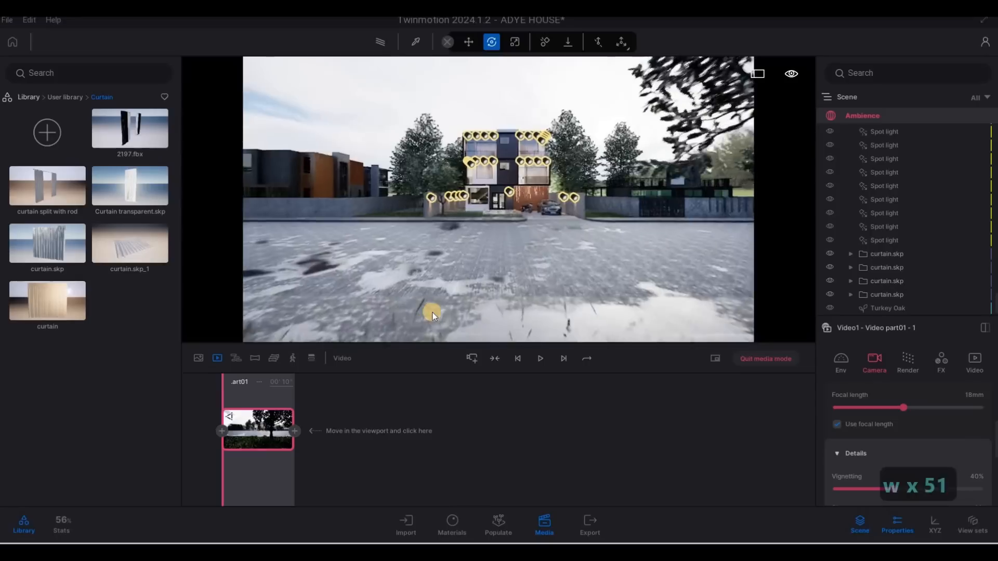
pyautogui.press('w')
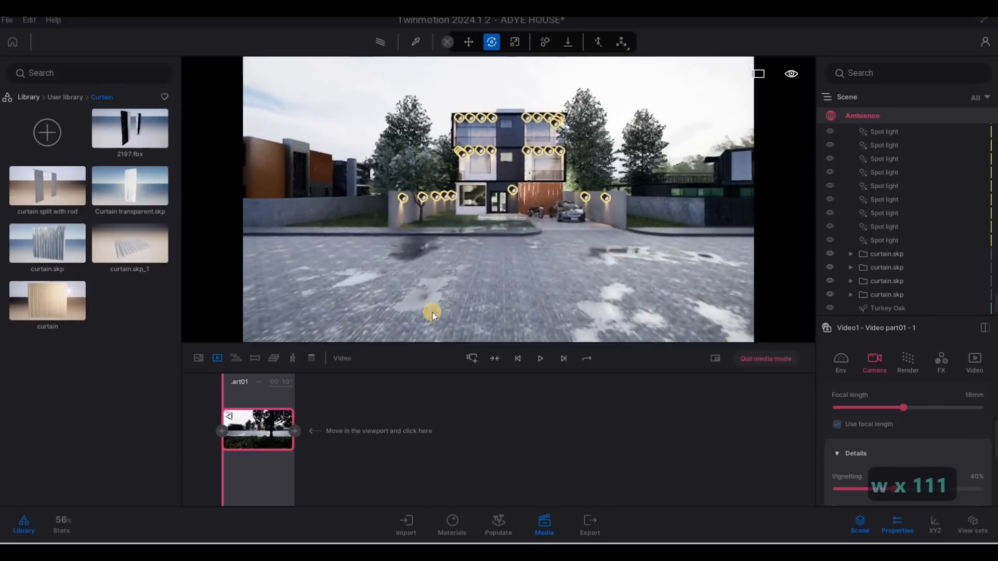
pyautogui.press('w')
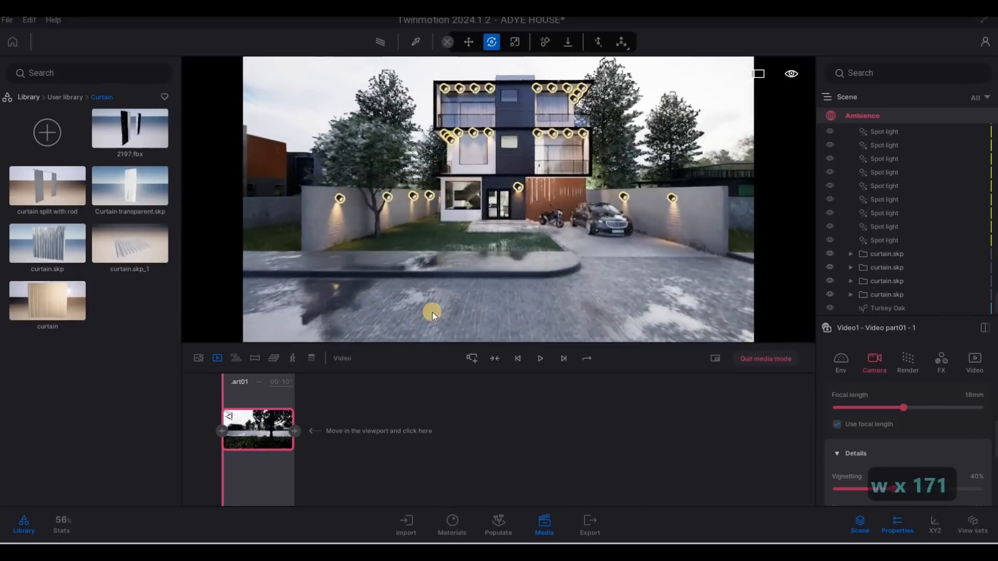
pyautogui.press('w')
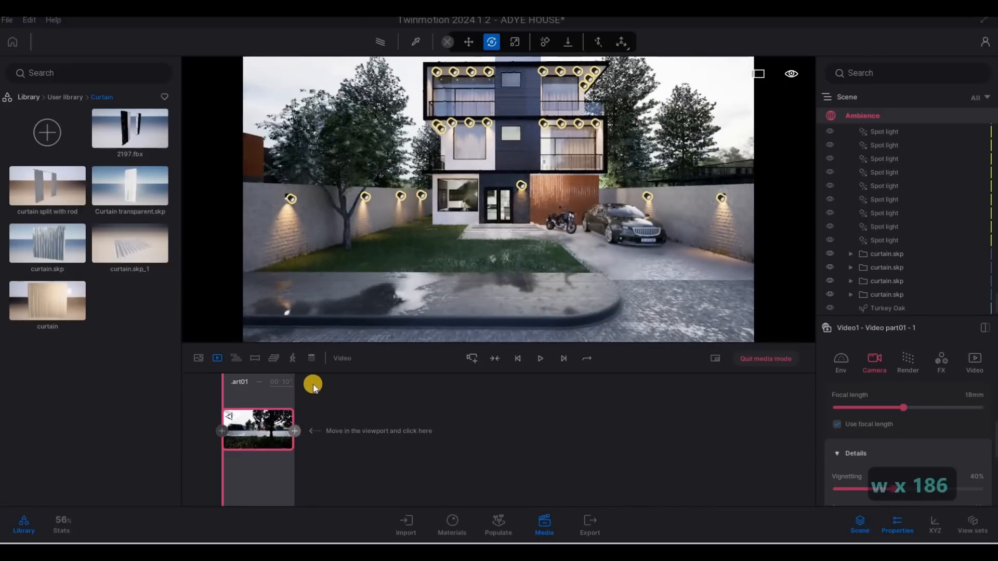
pyautogui.click(313, 384)
# Set the video part's duration to 7 seconds
pyautogui.click(266, 381)
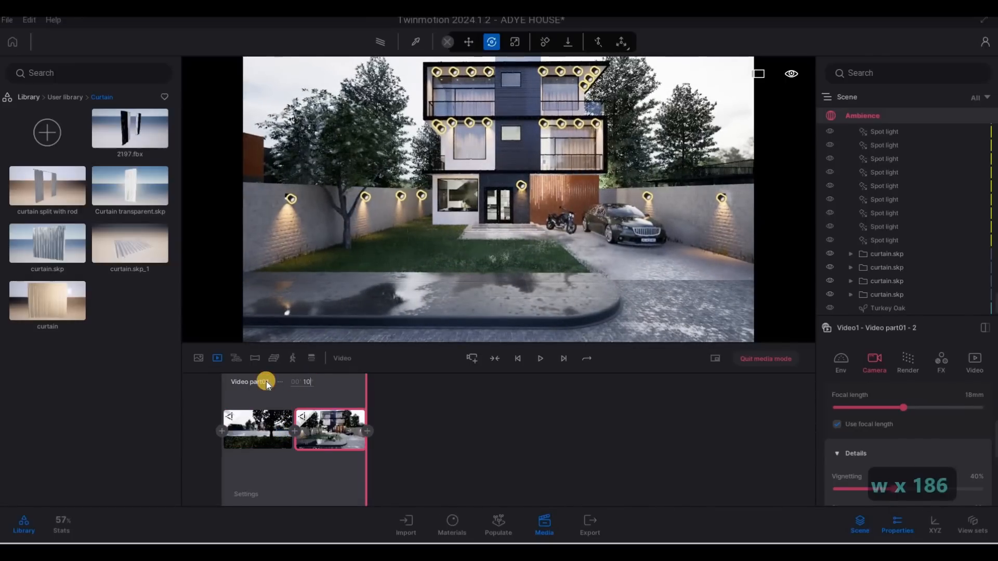
pyautogui.write('7')
pyautogui.press('Return')
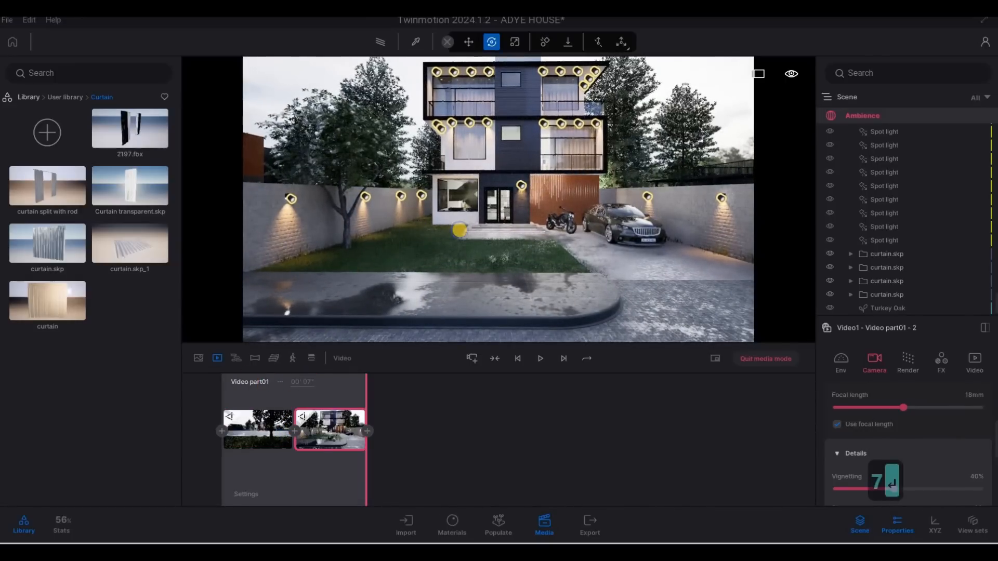
# Fly the camera around to an angled view of the house's right corner and add a new video part from it
pyautogui.press('a')
pyautogui.press('a')
pyautogui.press('a')
pyautogui.press('a')
pyautogui.press('a')
pyautogui.press('a')
pyautogui.press('a')
pyautogui.press('a')
pyautogui.press('a')
pyautogui.press('q')
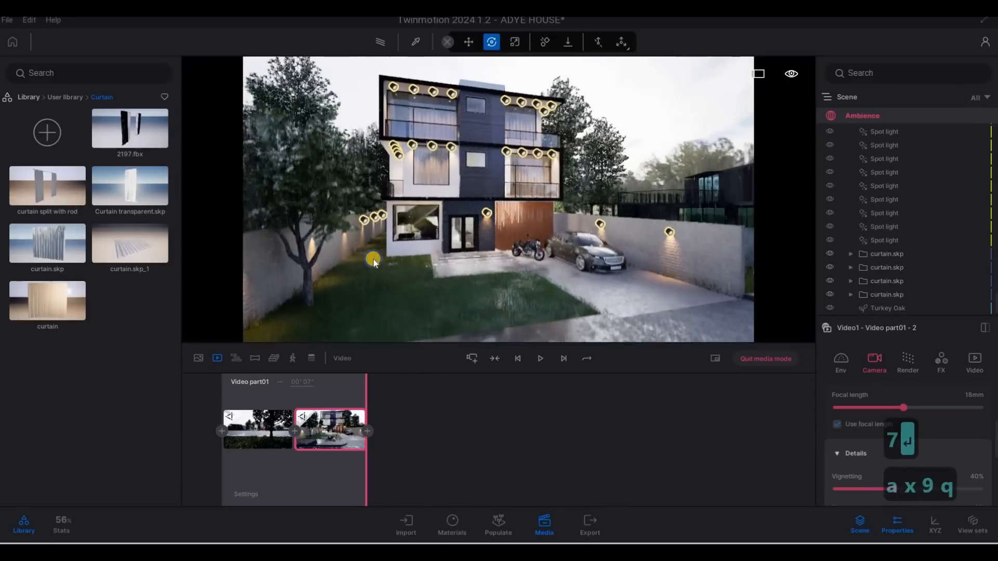
pyautogui.press('a')
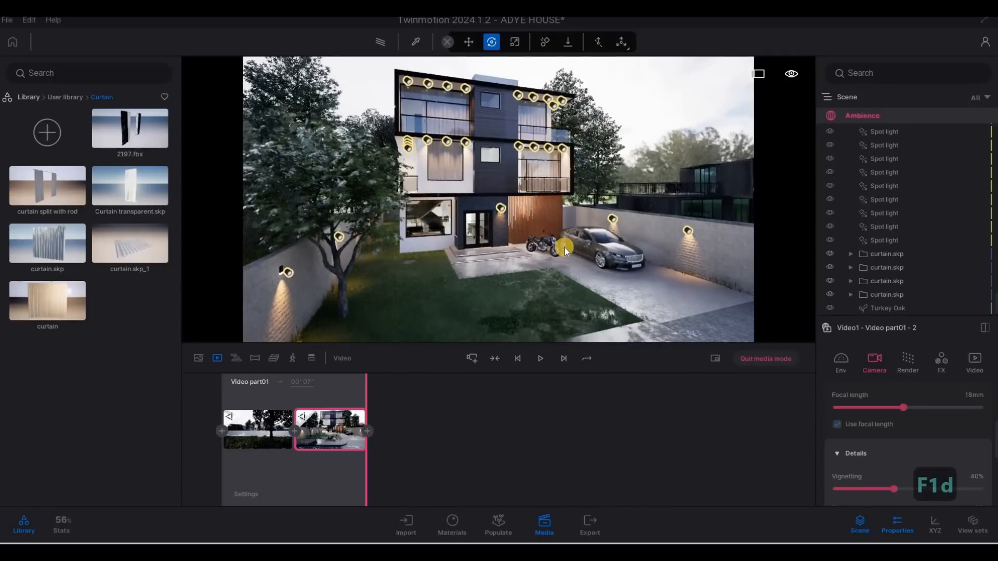
pyautogui.press('d')
pyautogui.press('d')
pyautogui.press('d')
pyautogui.press('d')
pyautogui.press('d')
pyautogui.press('d')
pyautogui.press('d')
pyautogui.press('w')
pyautogui.press('w')
pyautogui.press('w')
pyautogui.press('w')
pyautogui.press('w')
pyautogui.press('w')
pyautogui.press('w')
pyautogui.press('s')
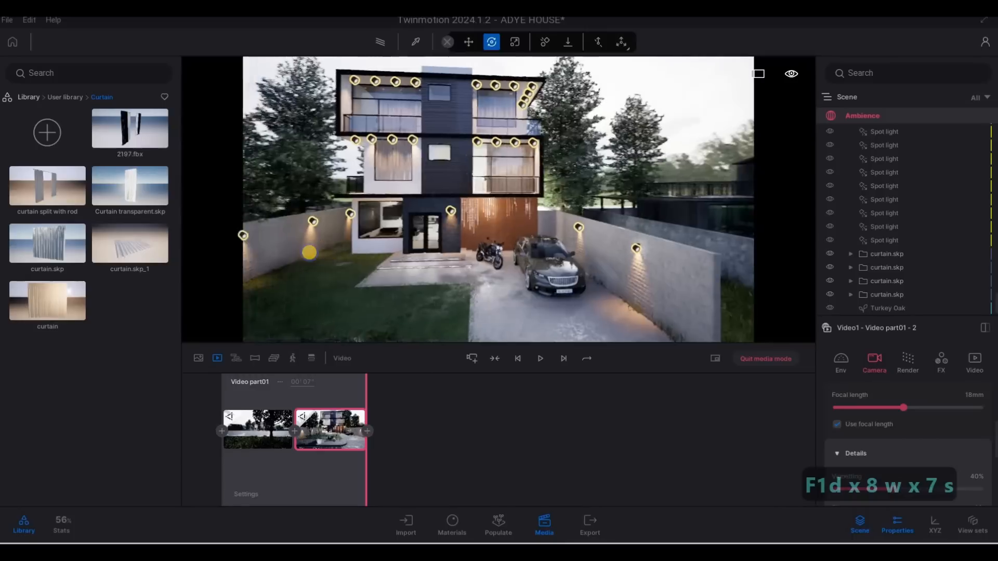
pyautogui.moveTo(309, 253); pyautogui.dragTo(229, 232, button='right')
pyautogui.press('s')
pyautogui.press('e')
pyautogui.press('a')
pyautogui.press('e')
pyautogui.press('d')
pyautogui.press('q')
pyautogui.press('q')
pyautogui.press('q')
pyautogui.press('w')
pyautogui.press('d')
pyautogui.press('d')
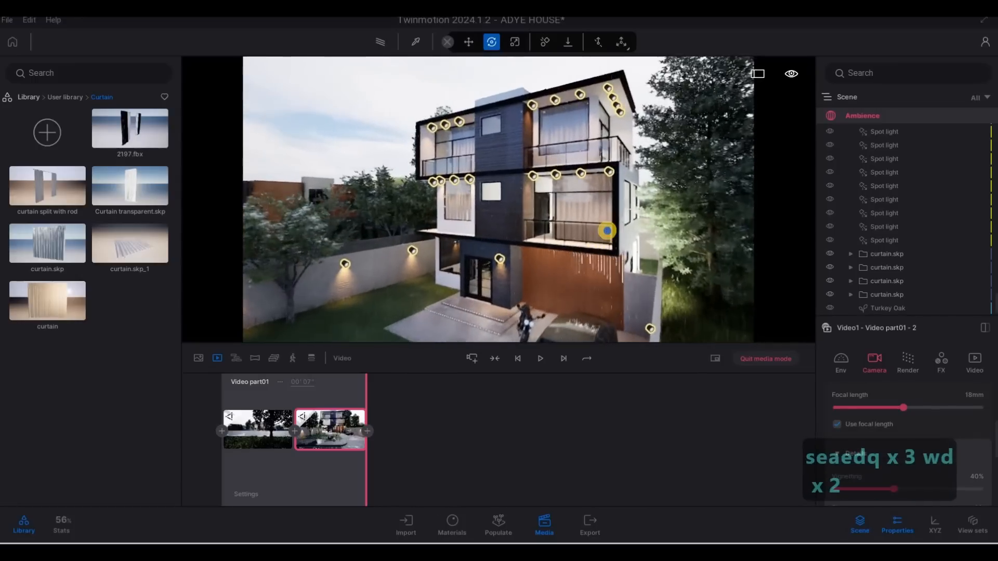
pyautogui.moveTo(607, 230); pyautogui.dragTo(613, 252, button='right')
pyautogui.press('w')
pyautogui.press('q')
pyautogui.press('w')
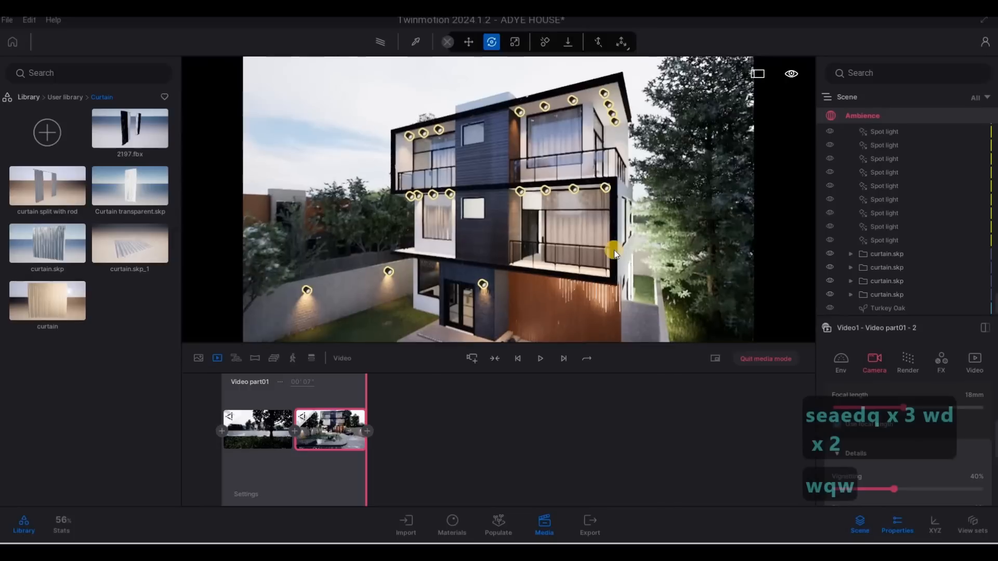
pyautogui.press('s')
pyautogui.press('e')
pyautogui.press('s')
pyautogui.press('e')
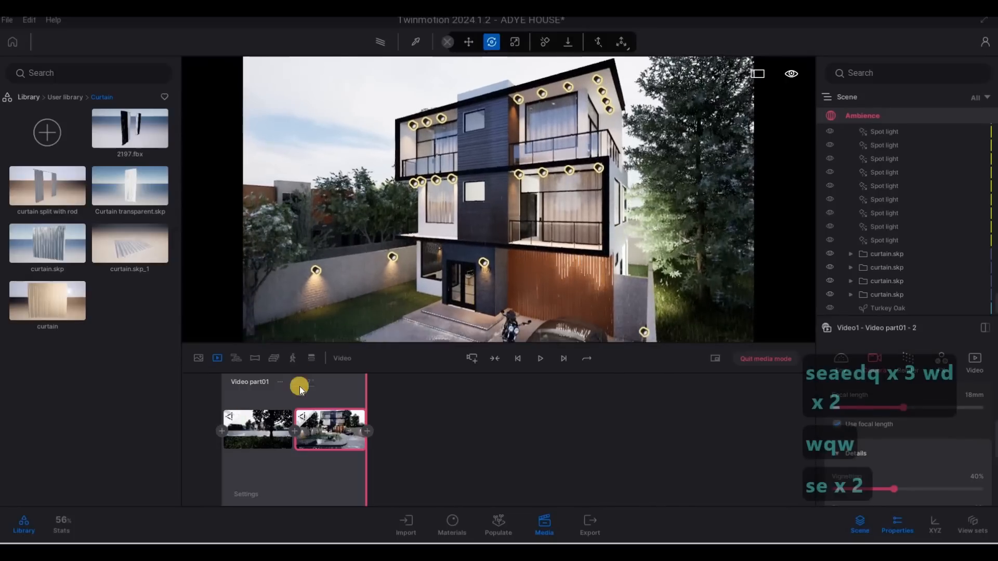
pyautogui.click(476, 358)
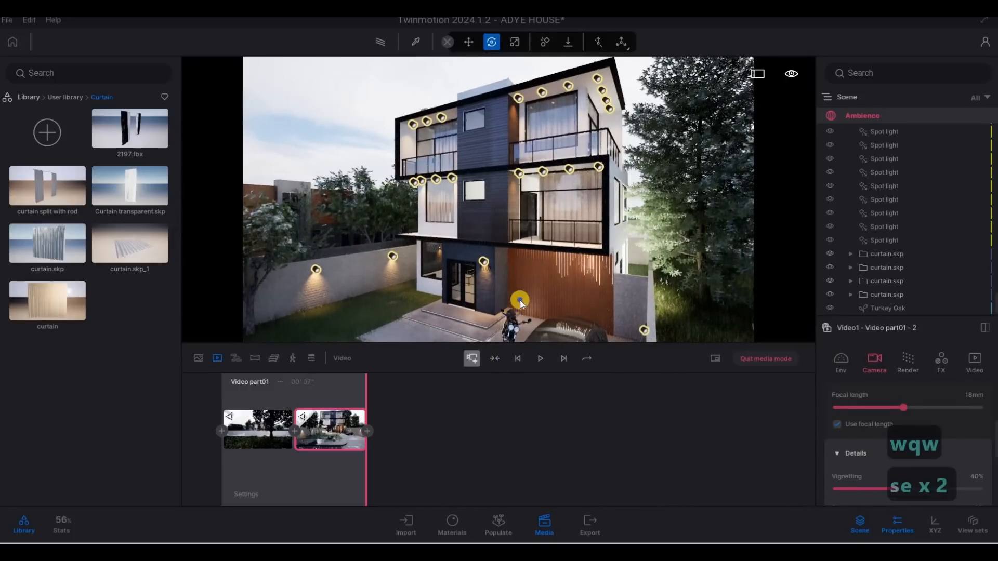
# Frame the house through the tree beside the driveway and add another keyframe to the second video part
pyautogui.moveTo(630, 300); pyautogui.dragTo(524, 298, button='right')
pyautogui.press('a')
pyautogui.press('a')
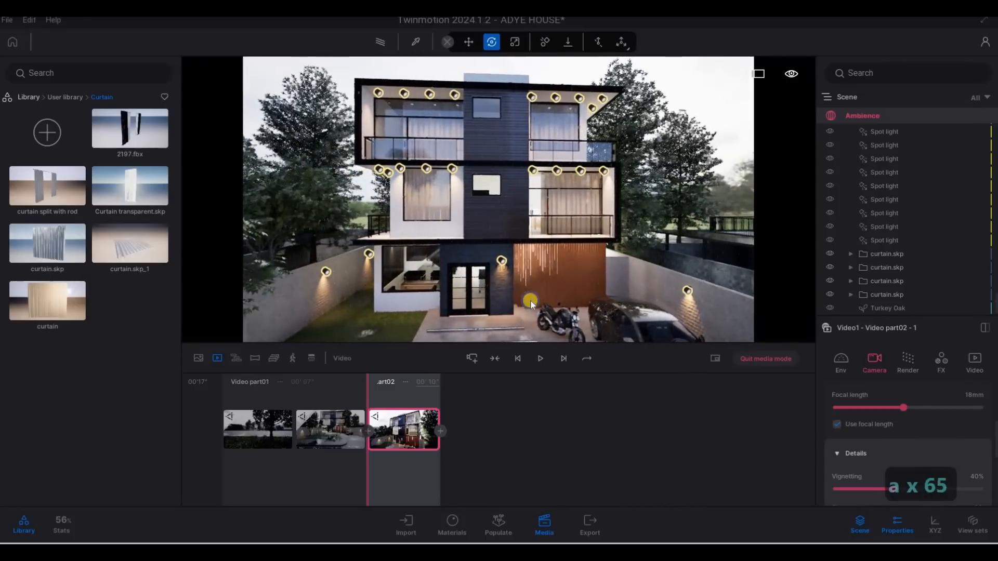
pyautogui.moveTo(507, 353); pyautogui.dragTo(454, 389, button='right')
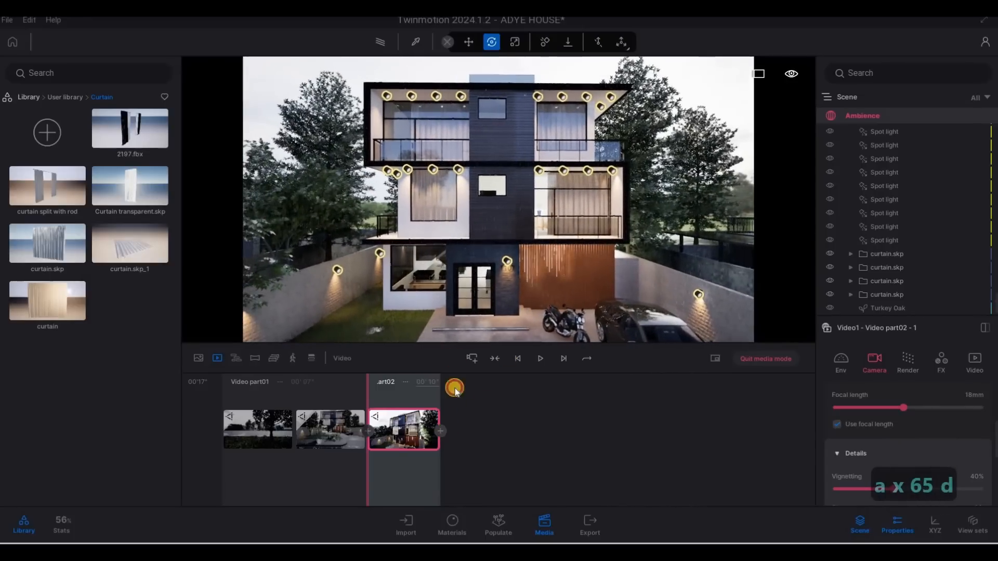
pyautogui.press('a')
pyautogui.moveTo(571, 261); pyautogui.dragTo(631, 254, button='right')
pyautogui.press('a')
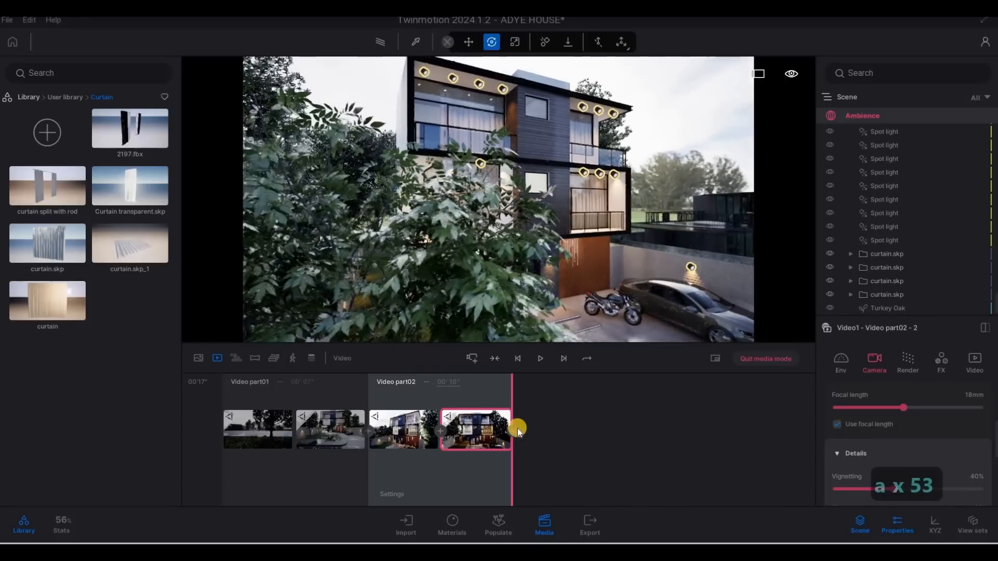
pyautogui.click(517, 431)
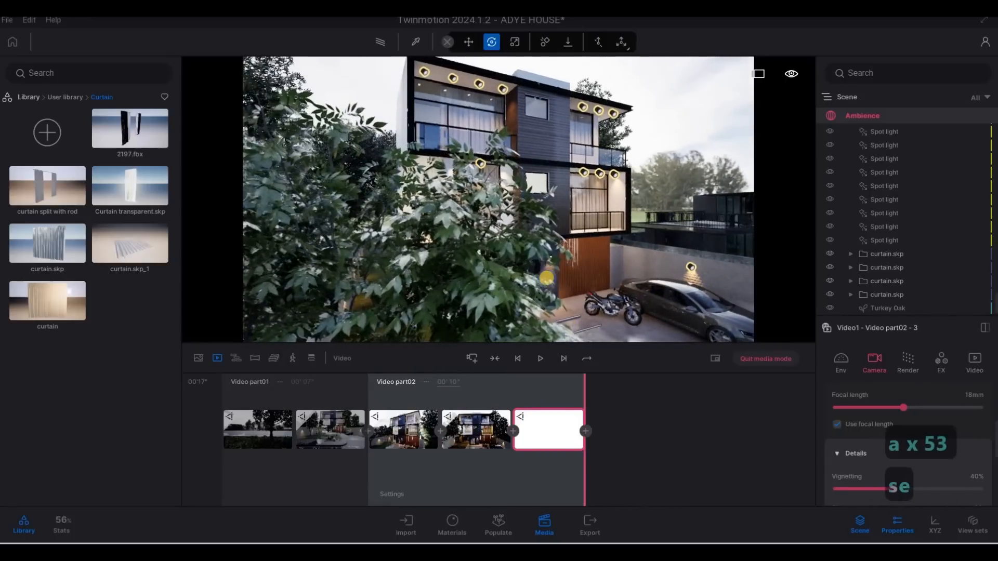
# Move the camera back across the road to frame the house beside the side wall for the third keyframe
pyautogui.press('e')
pyautogui.moveTo(546, 278); pyautogui.dragTo(532, 308, button='right')
pyautogui.press('s')
pyautogui.press('d')
pyautogui.press('d')
pyautogui.press('d')
pyautogui.press('s')
pyautogui.press('a')
pyautogui.press('w')
pyautogui.press('a')
pyautogui.press('s')
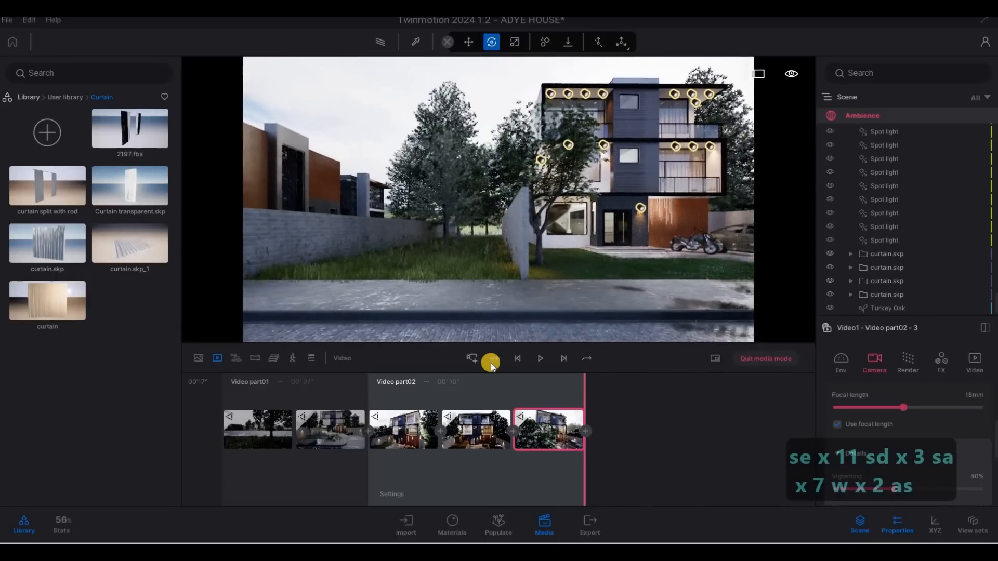
# Add a third video part, orbit the camera along the road for its second keyframe, and set its duration to 6 seconds
pyautogui.click(482, 358)
pyautogui.press('d')
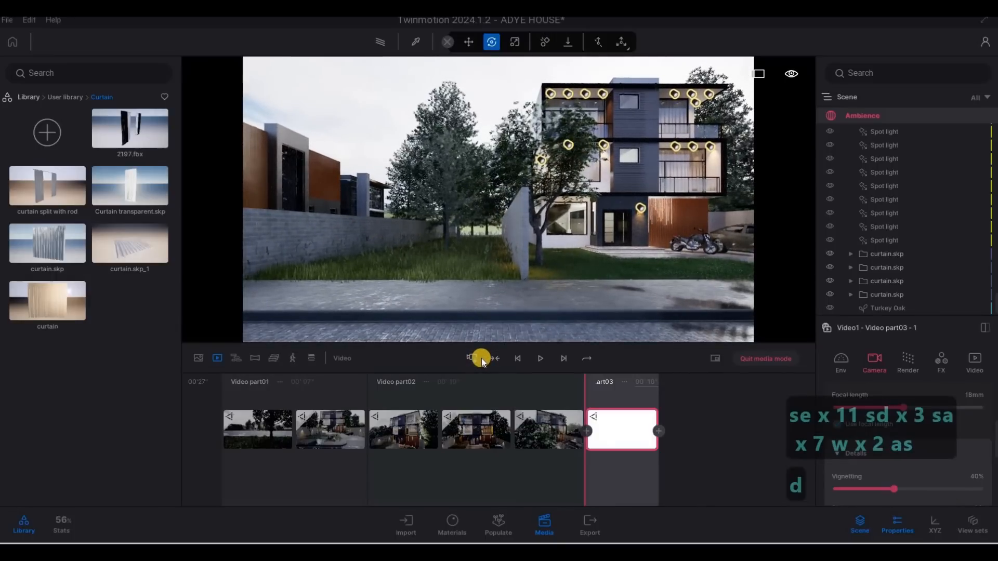
pyautogui.press('d')
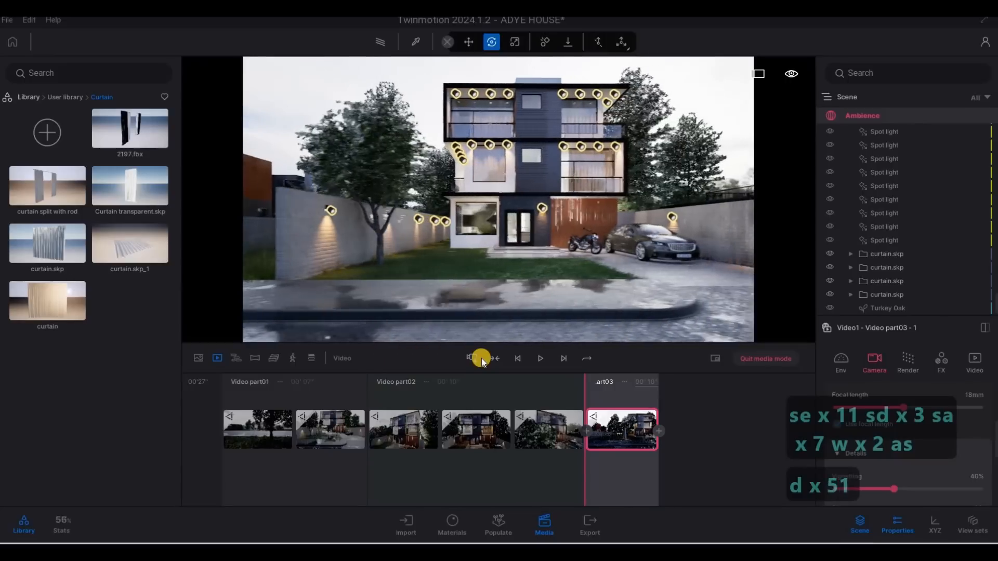
pyautogui.press('d')
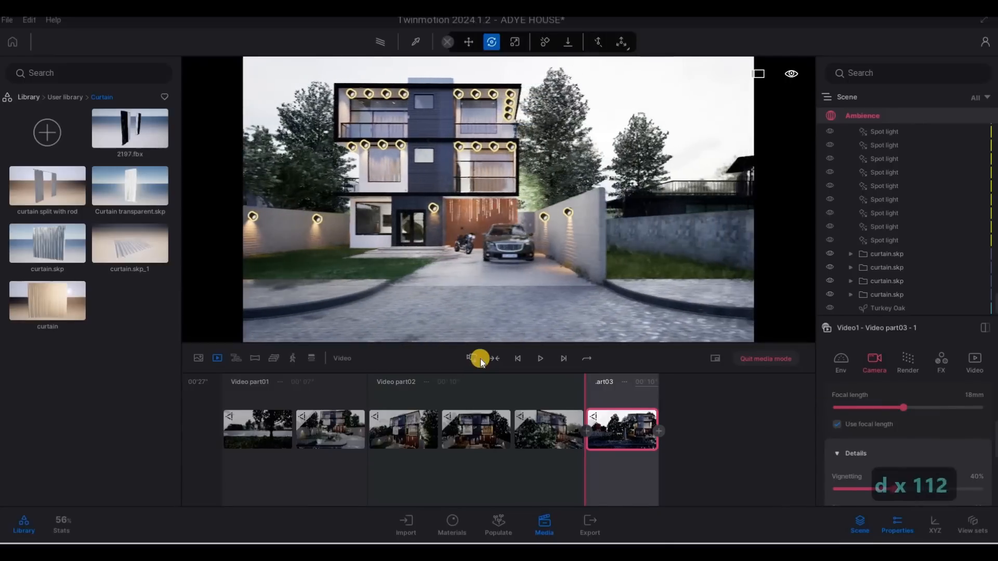
pyautogui.press('d')
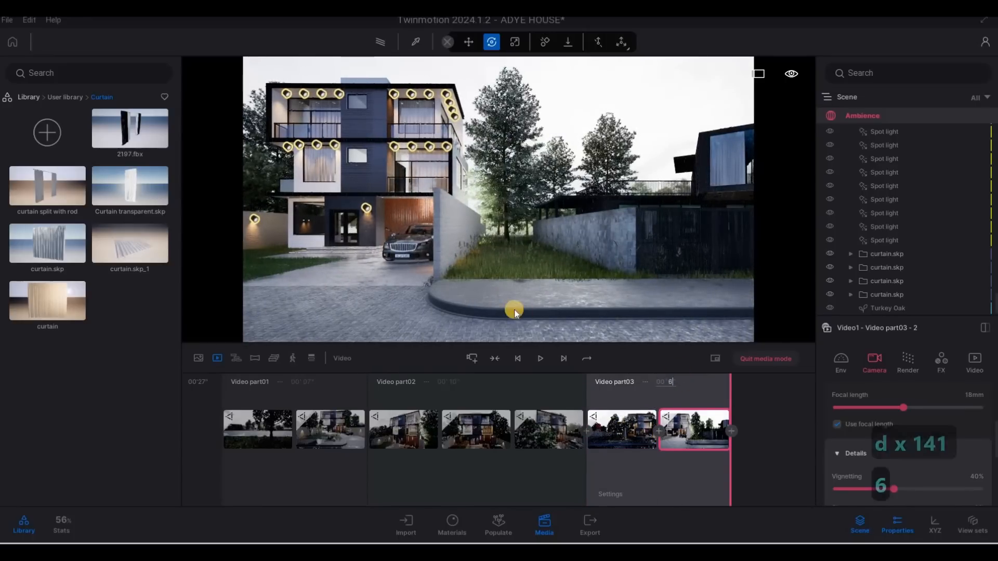
# Fly the camera to a low view of the front entrance and add a fourth video part from it
pyautogui.press('a')
pyautogui.press('q')
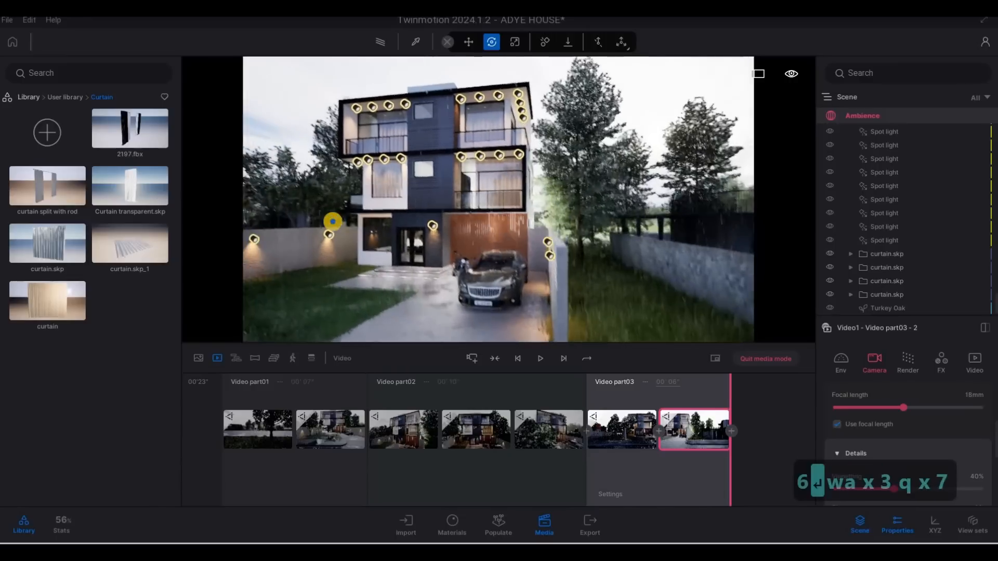
pyautogui.press('a')
pyautogui.press('w')
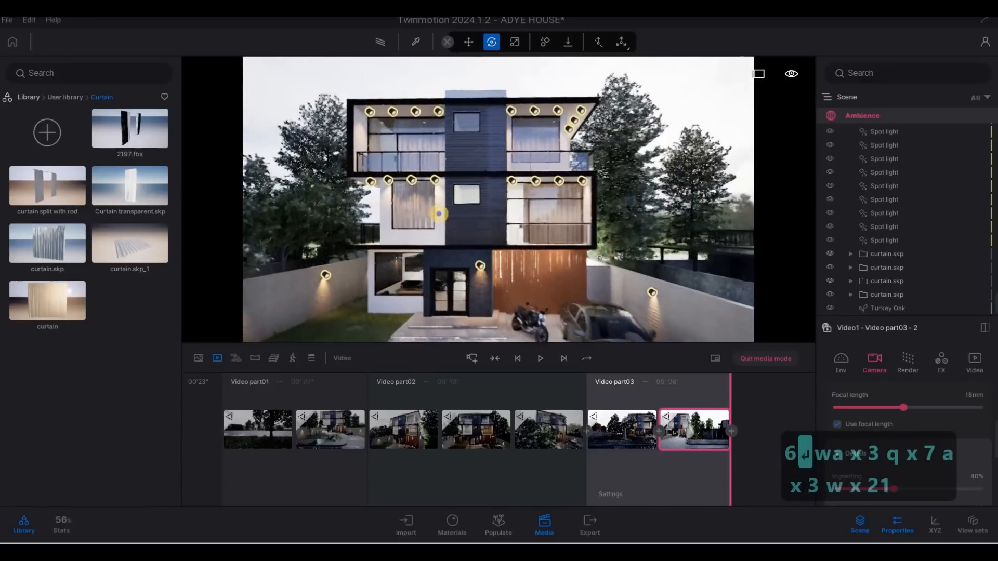
pyautogui.press('q')
pyautogui.press('q')
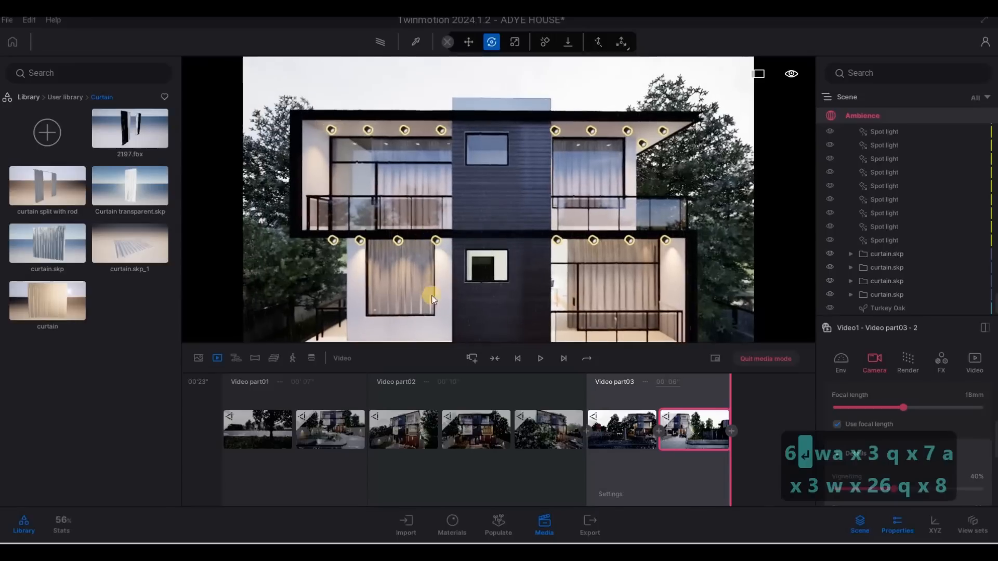
pyautogui.click(471, 359)
pyautogui.press('e')
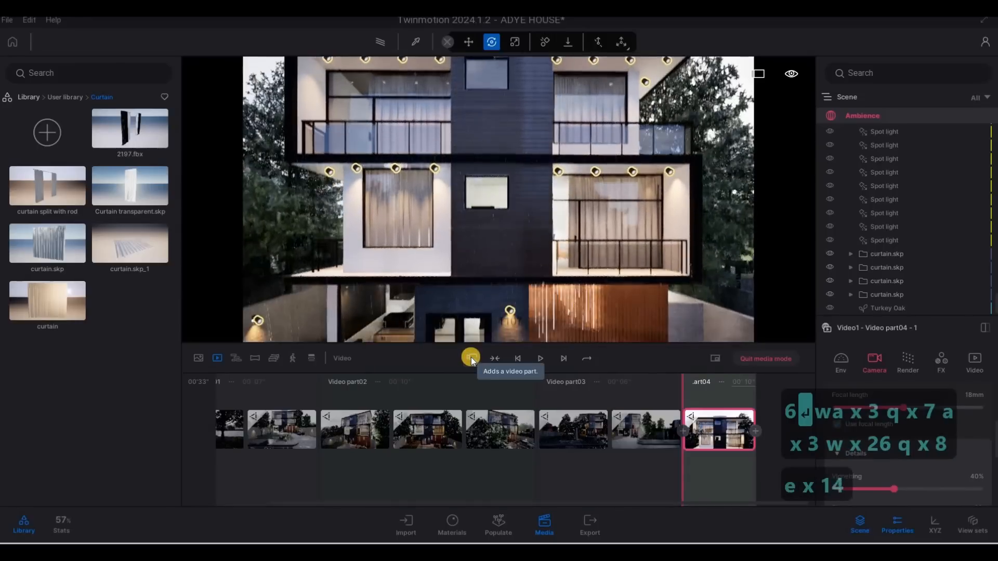
pyautogui.press('e')
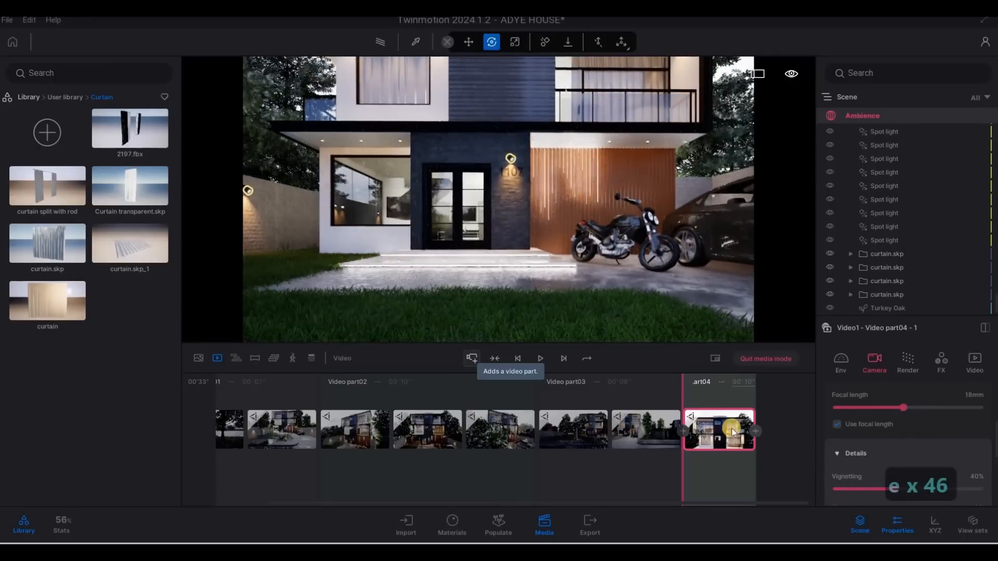
# Add a second keyframe to the fourth video part and set its duration to 6 seconds
pyautogui.click(756, 431)
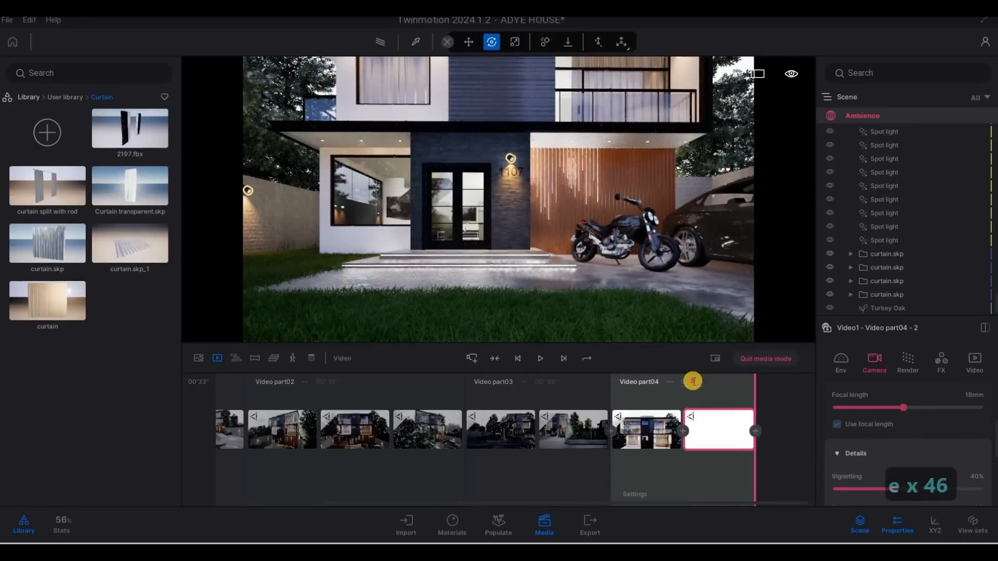
pyautogui.write('6')
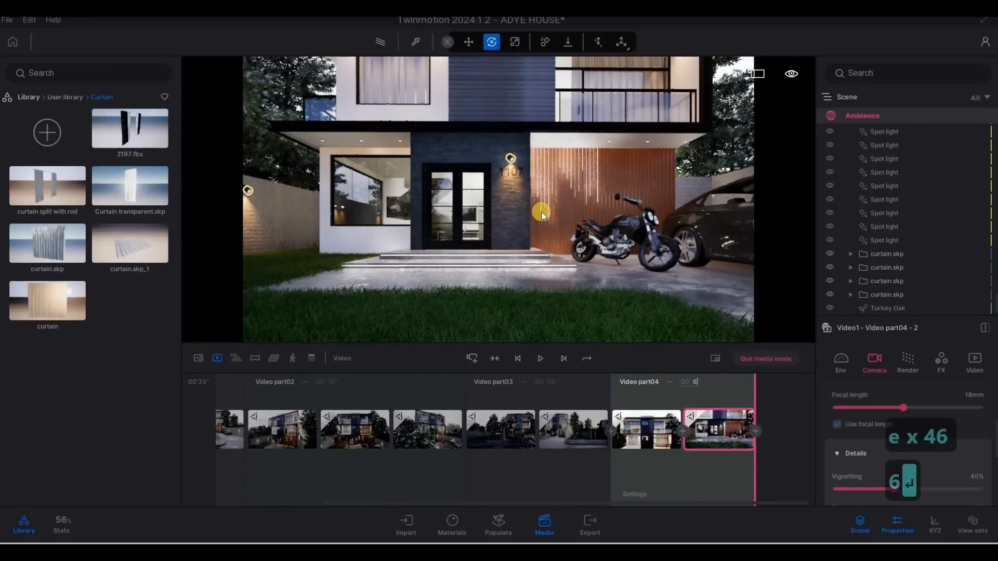
pyautogui.press('Return')
# Swing the camera to a view of the house through the tree branches and add a fifth video part
pyautogui.press('q')
pyautogui.press('q')
pyautogui.press('q')
pyautogui.press('q')
pyautogui.press('a')
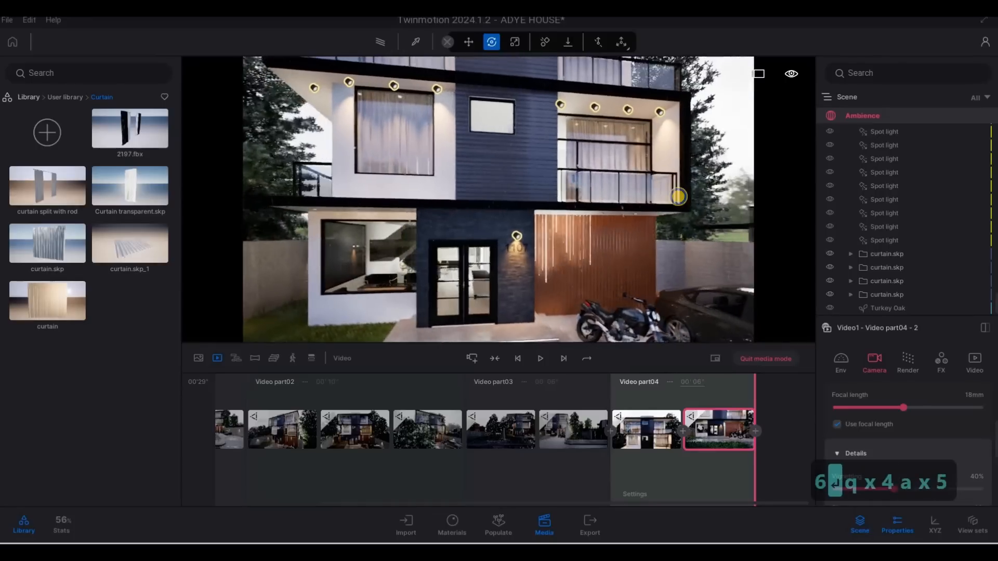
pyautogui.press('a')
pyautogui.press('s')
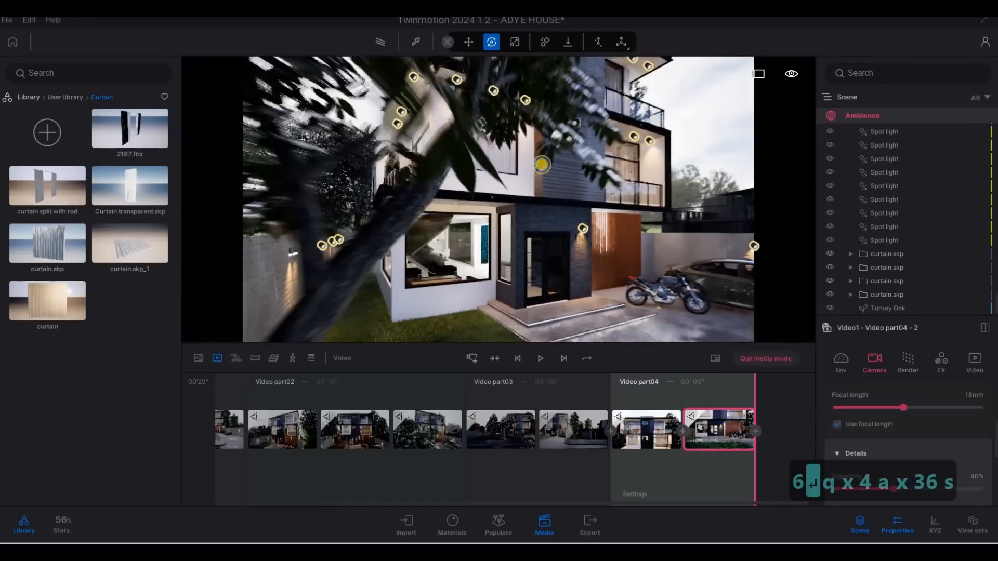
pyautogui.press('w')
pyautogui.press('s')
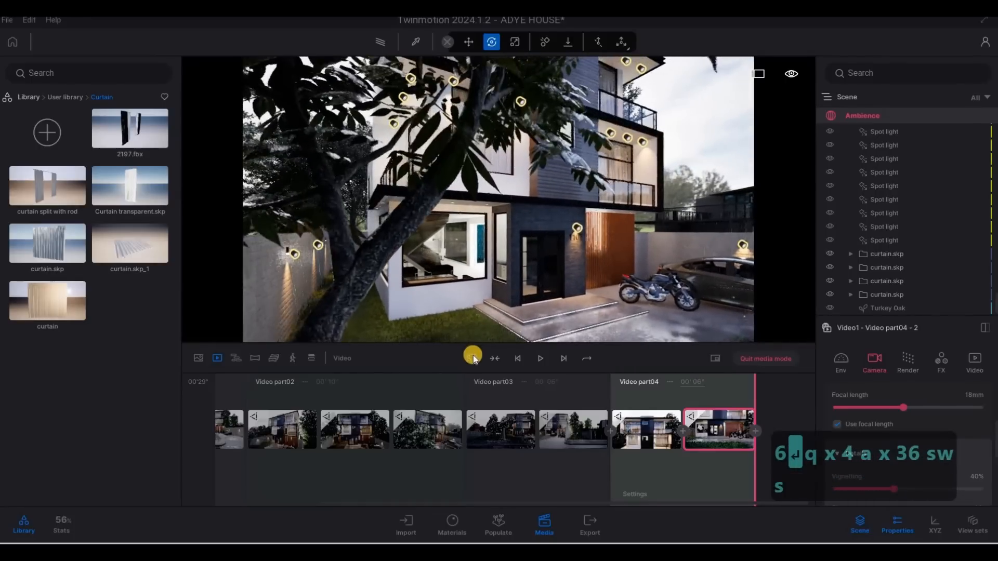
pyautogui.click(473, 358)
# Move the camera forward for a second keyframe and set the fifth video part's duration to 4 seconds
pyautogui.press('w')
pyautogui.press('w')
pyautogui.press('w')
pyautogui.press('w')
pyautogui.press('w')
pyautogui.press('w')
pyautogui.press('w')
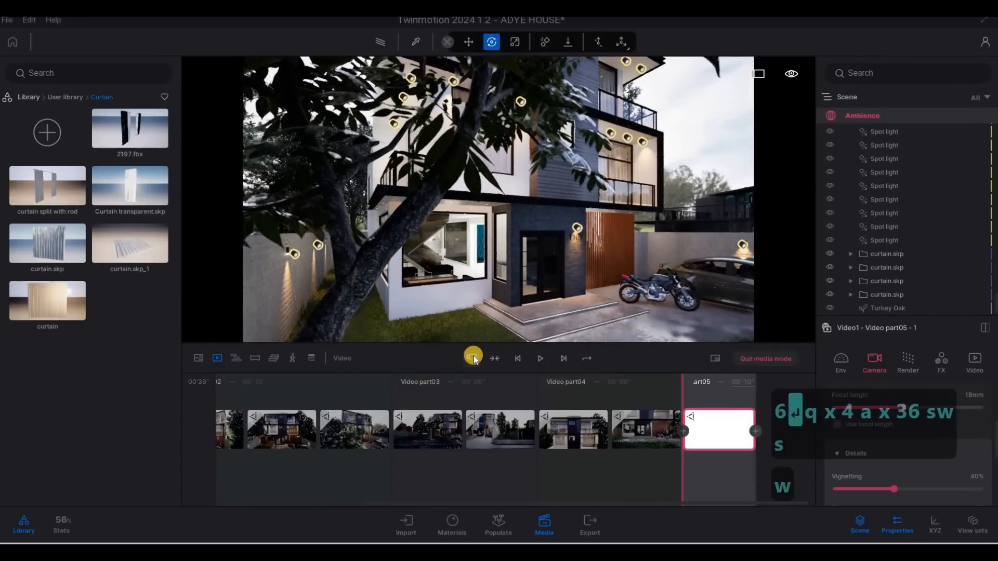
pyautogui.press('w')
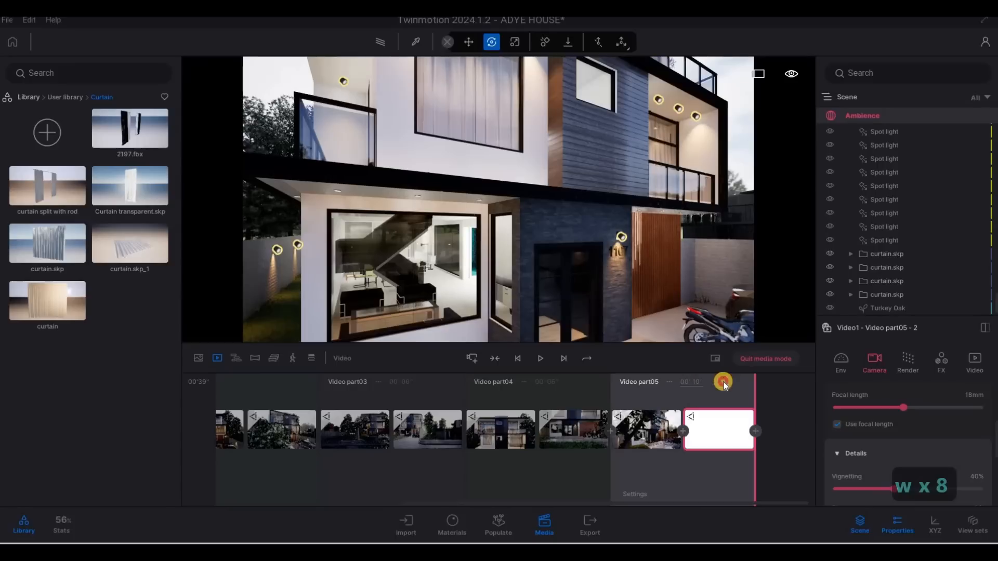
pyautogui.write('4')
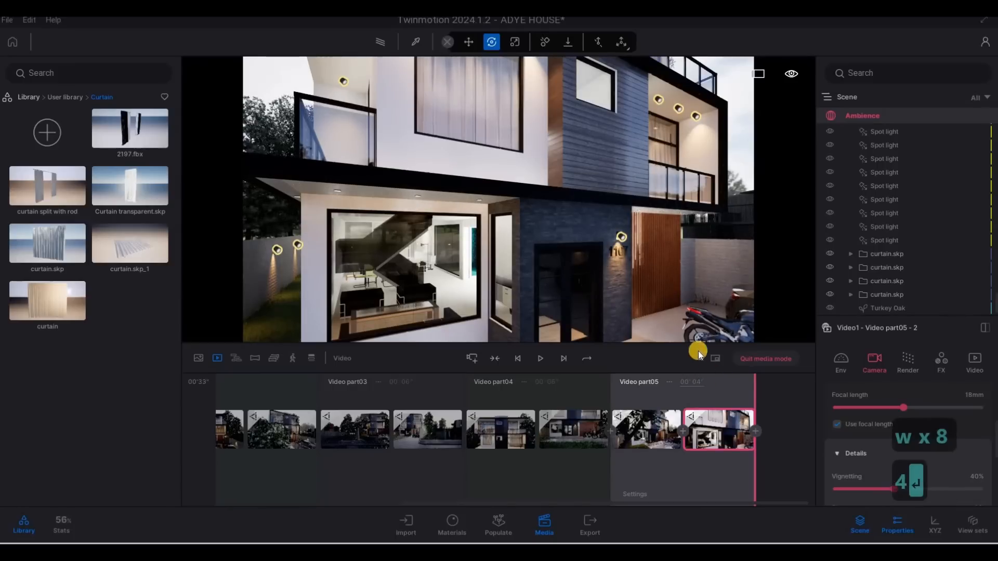
pyautogui.press('Return')
# Fly the camera to a close view of the front entrance, add a sixth video part, and tilt up for its second keyframe
pyautogui.press('d')
pyautogui.press('d')
pyautogui.press('d')
pyautogui.press('d')
pyautogui.press('d')
pyautogui.press('q')
pyautogui.press('q')
pyautogui.press('q')
pyautogui.press('q')
pyautogui.press('q')
pyautogui.press('q')
pyautogui.press('q')
pyautogui.press('q')
pyautogui.press('q')
pyautogui.press('q')
pyautogui.press('q')
pyautogui.press('q')
pyautogui.press('q')
pyautogui.press('q')
pyautogui.press('q')
pyautogui.press('q')
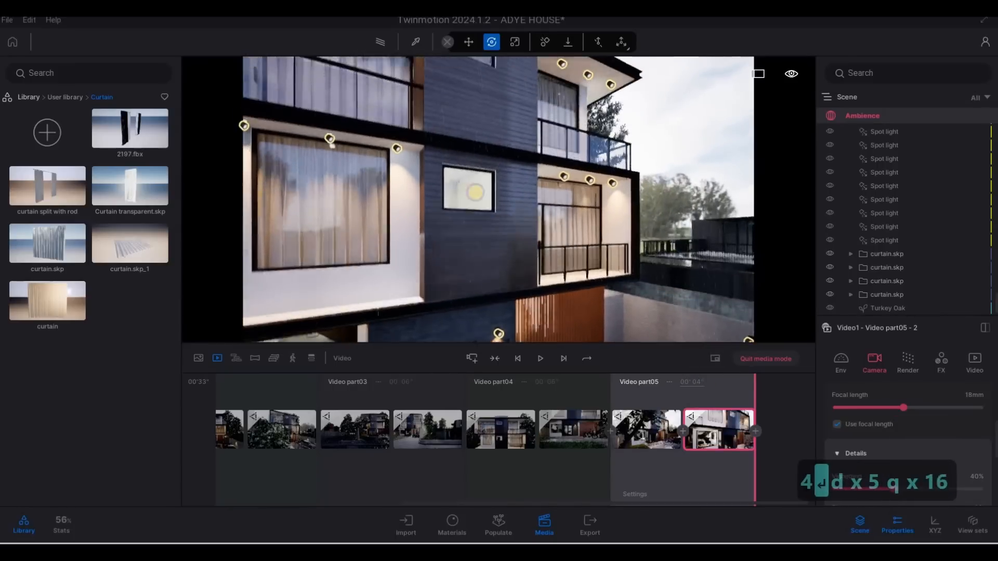
pyautogui.press('s')
pyautogui.press('a')
pyautogui.press('d')
pyautogui.press('d')
pyautogui.press('d')
pyautogui.press('d')
pyautogui.press('d')
pyautogui.press('d')
pyautogui.press('d')
pyautogui.press('d')
pyautogui.press('d')
pyautogui.press('d')
pyautogui.press('d')
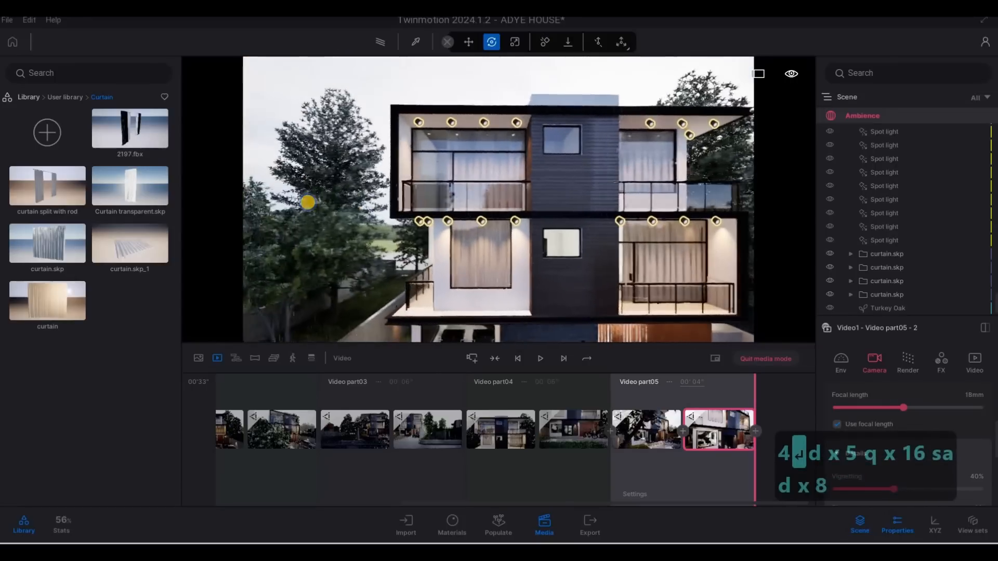
pyautogui.press('e')
pyautogui.press('e')
pyautogui.press('e')
pyautogui.press('e')
pyautogui.press('e')
pyautogui.press('e')
pyautogui.press('e')
pyautogui.press('e')
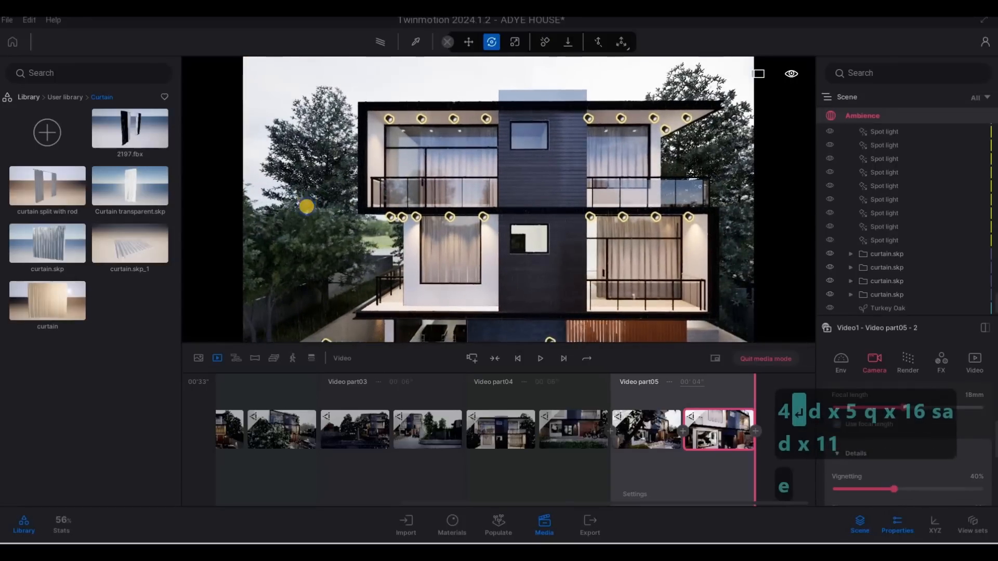
pyautogui.press('a')
pyautogui.press('w')
pyautogui.press('a')
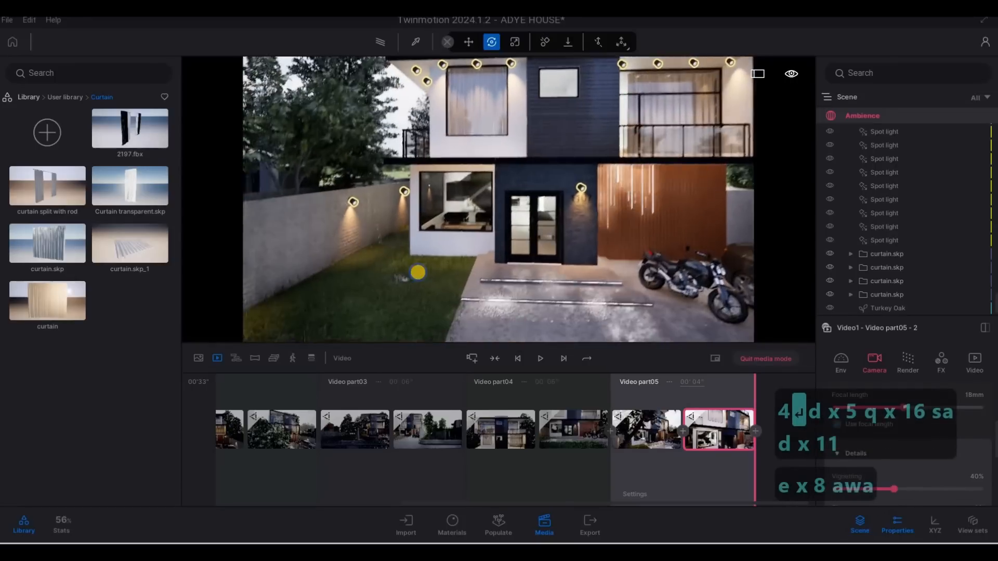
pyautogui.press('a')
pyautogui.press('w')
pyautogui.press('e')
pyautogui.press('w')
pyautogui.press('e')
pyautogui.press('d')
pyautogui.press('d')
pyautogui.press('d')
pyautogui.press('d')
pyautogui.press('d')
pyautogui.press('d')
pyautogui.press('d')
pyautogui.press('d')
pyautogui.press('d')
pyautogui.press('d')
pyautogui.press('d')
pyautogui.press('d')
pyautogui.press('d')
pyautogui.press('d')
pyautogui.press('d')
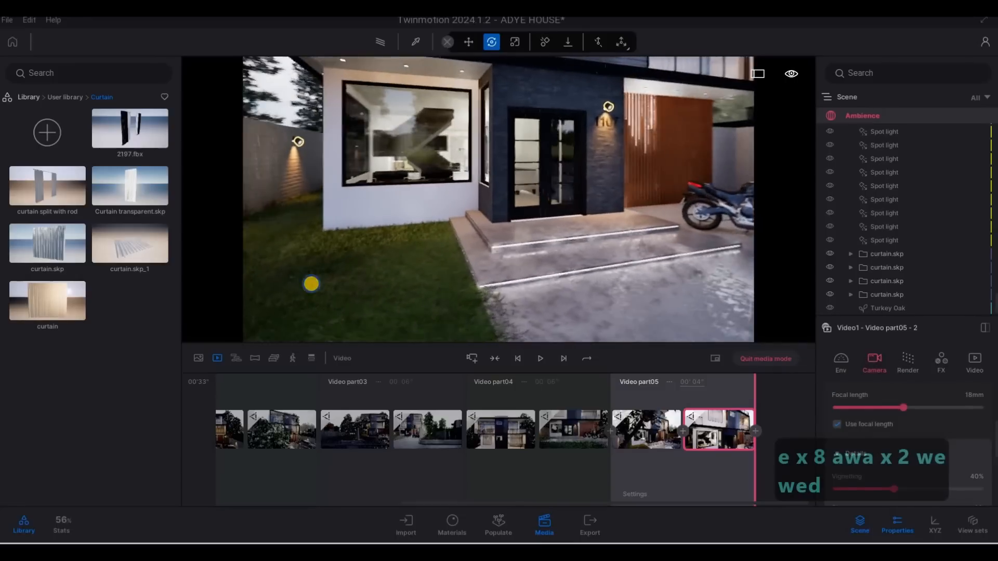
pyautogui.press('s')
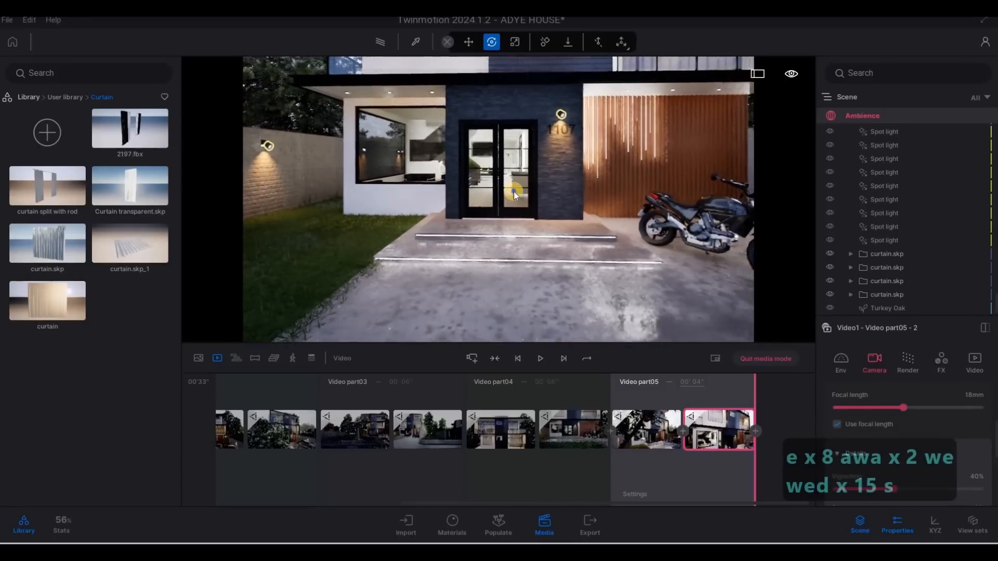
pyautogui.moveTo(523, 216)
pyautogui.mouseDown()
pyautogui.moveTo(542, 214)
pyautogui.moveTo(519, 229)
pyautogui.mouseUp()
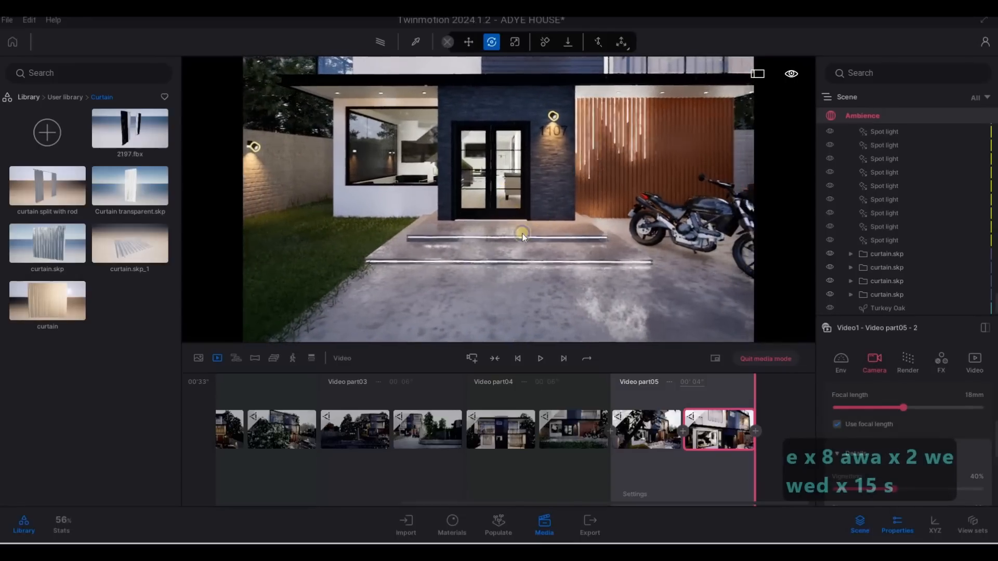
pyautogui.click(474, 358)
pyautogui.moveTo(518, 107); pyautogui.dragTo(506, 40)
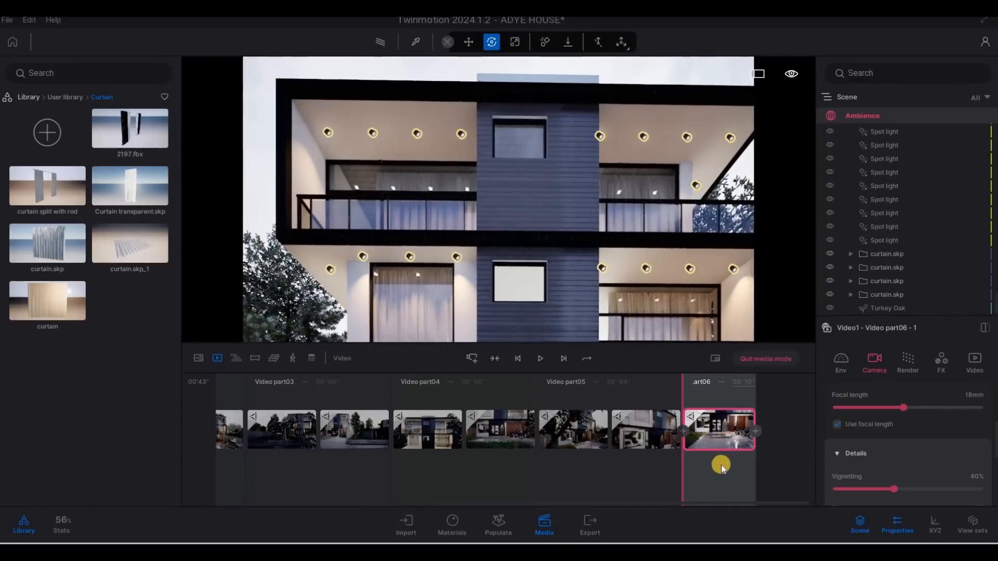
pyautogui.click(756, 430)
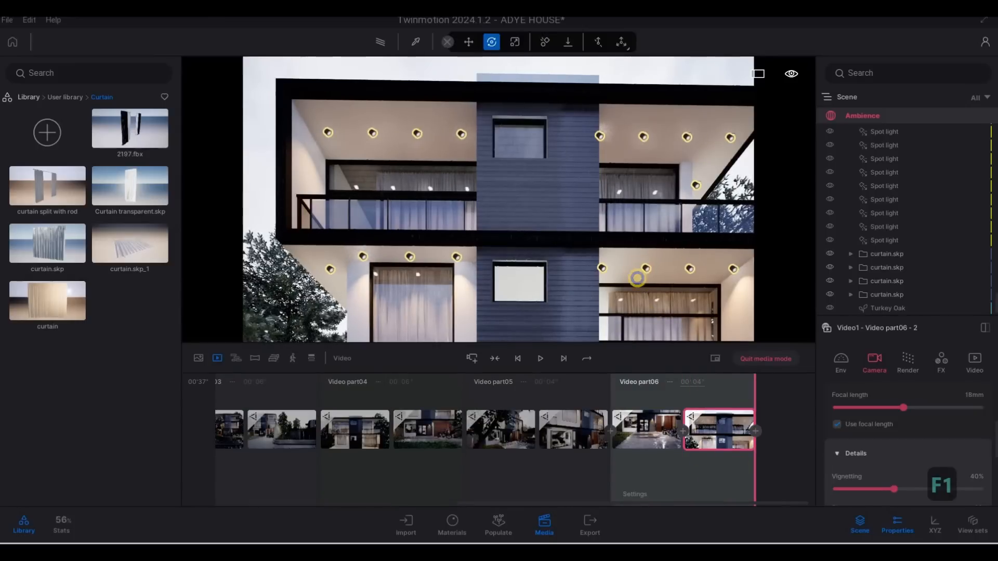
# Pull the camera back to a wide frontal view of the house across the driveway and add a seventh video part
pyautogui.press('s')
pyautogui.press('s')
pyautogui.press('s')
pyautogui.press('s')
pyautogui.press('s')
pyautogui.press('s')
pyautogui.press('s')
pyautogui.press('s')
pyautogui.press('s')
pyautogui.press('s')
pyautogui.press('s')
pyautogui.press('s')
pyautogui.press('s')
pyautogui.press('s')
pyautogui.press('s')
pyautogui.press('s')
pyautogui.press('s')
pyautogui.press('d')
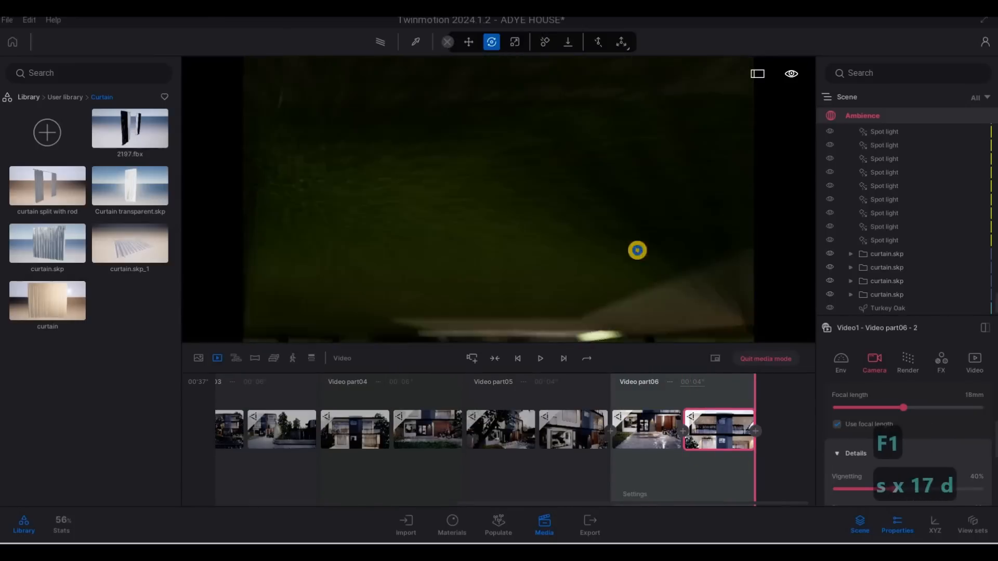
pyautogui.press('w')
pyautogui.press('q')
pyautogui.press('q')
pyautogui.press('d')
pyautogui.press('s')
pyautogui.press('a')
pyautogui.press('a')
pyautogui.press('a')
pyautogui.press('a')
pyautogui.press('a')
pyautogui.press('a')
pyautogui.press('a')
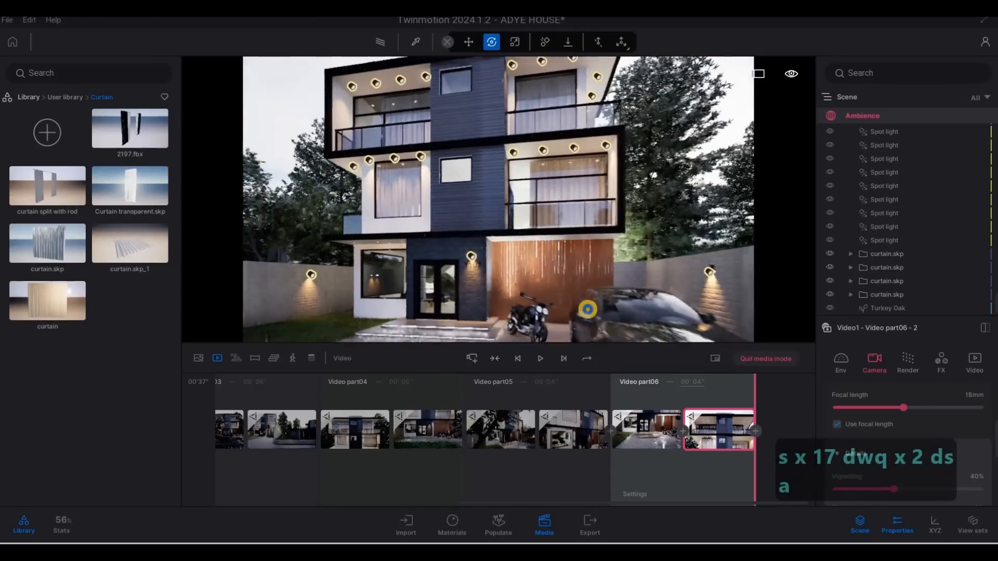
pyautogui.press('s')
pyautogui.press('d')
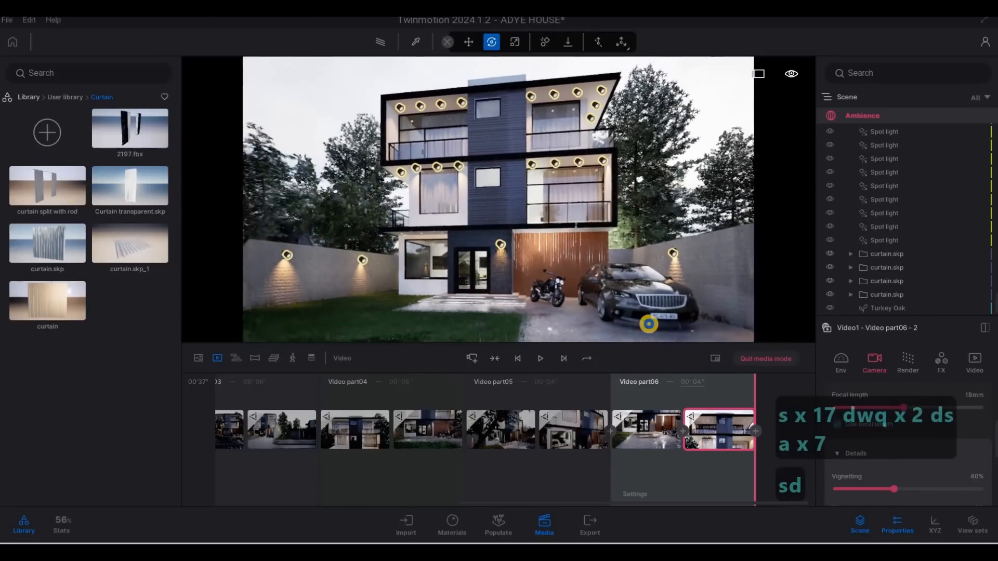
pyautogui.press('a')
pyautogui.press('a')
pyautogui.press('a')
pyautogui.press('a')
pyautogui.press('a')
pyautogui.press('a')
pyautogui.press('a')
pyautogui.press('a')
pyautogui.press('a')
pyautogui.press('a')
pyautogui.press('a')
pyautogui.press('a')
pyautogui.press('s')
pyautogui.press('s')
pyautogui.press('s')
pyautogui.press('s')
pyautogui.press('s')
pyautogui.press('s')
pyautogui.press('s')
pyautogui.press('s')
pyautogui.press('w')
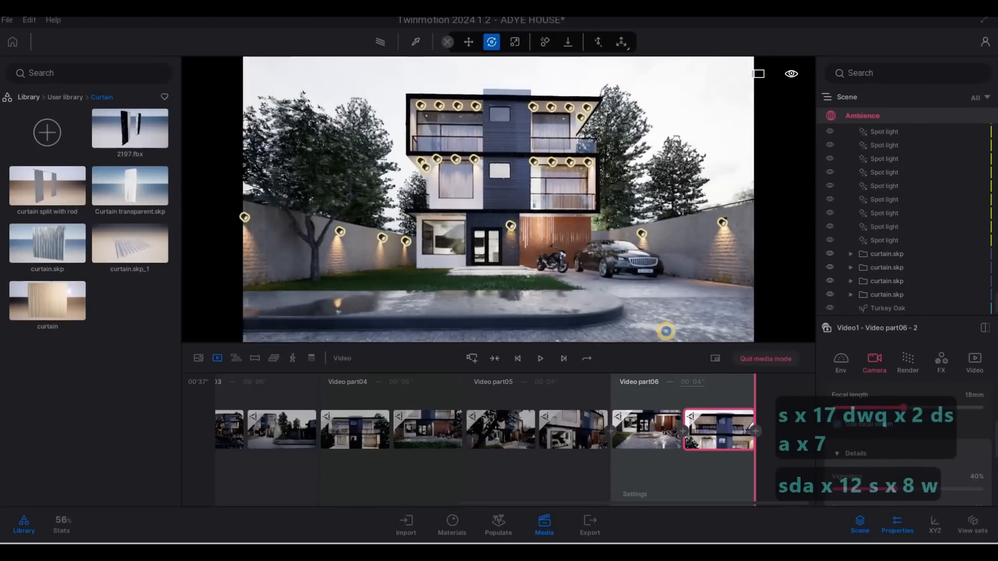
pyautogui.moveTo(648, 233); pyautogui.dragTo(640, 237, button='right')
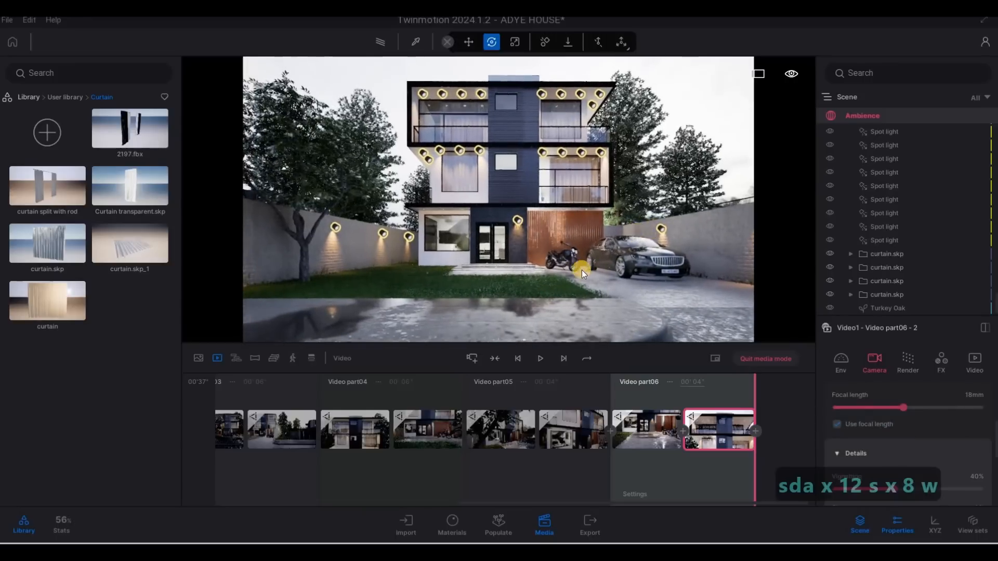
pyautogui.press('w')
pyautogui.press('w')
pyautogui.press('w')
pyautogui.press('w')
pyautogui.press('w')
pyautogui.press('w')
pyautogui.press('w')
pyautogui.press('w')
pyautogui.press('w')
pyautogui.press('w')
pyautogui.press('w')
pyautogui.press('w')
pyautogui.press('w')
pyautogui.press('w')
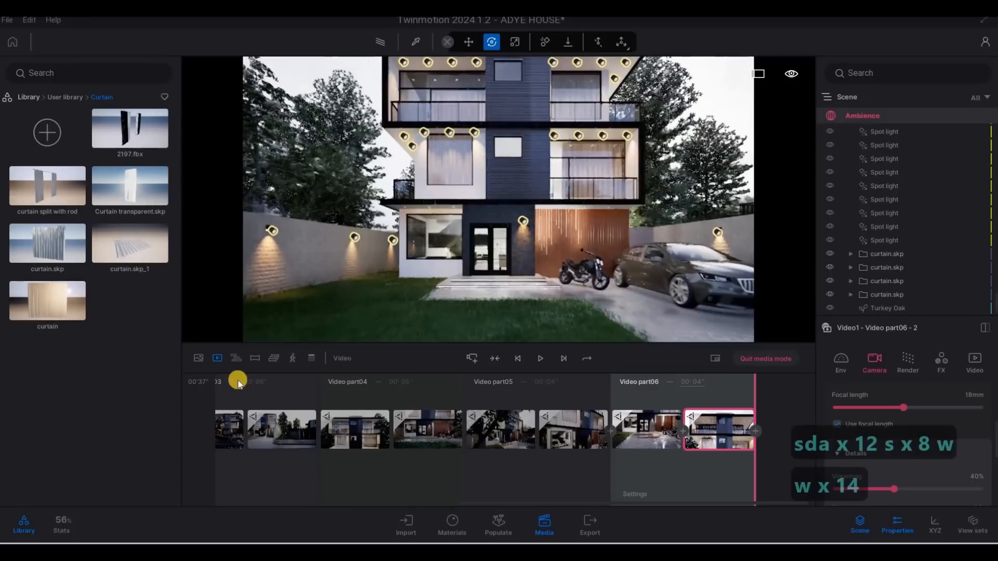
pyautogui.click(477, 357)
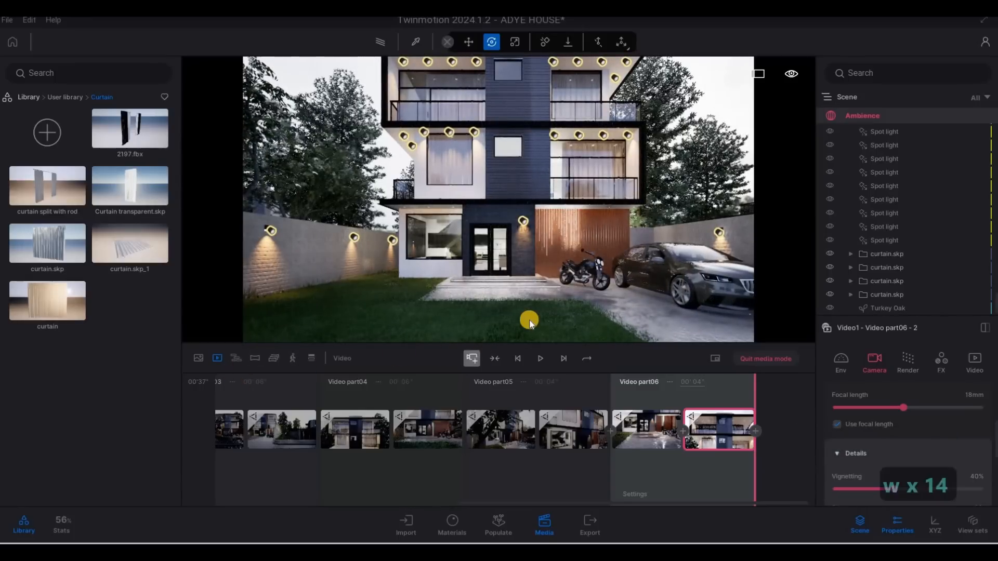
# Move the camera further back for a second keyframe and set the seventh video part's duration to 6 seconds
pyautogui.press('s')
pyautogui.press('s')
pyautogui.press('s')
pyautogui.press('s')
pyautogui.press('s')
pyautogui.press('s')
pyautogui.press('s')
pyautogui.press('s')
pyautogui.press('s')
pyautogui.press('s')
pyautogui.press('s')
pyautogui.press('s')
pyautogui.press('s')
pyautogui.press('s')
pyautogui.press('s')
pyautogui.press('s')
pyautogui.press('s')
pyautogui.press('s')
pyautogui.press('s')
pyautogui.press('s')
pyautogui.press('s')
pyautogui.press('s')
pyautogui.press('s')
pyautogui.press('s')
pyautogui.press('s')
pyautogui.press('s')
pyautogui.press('s')
pyautogui.press('s')
pyautogui.press('s')
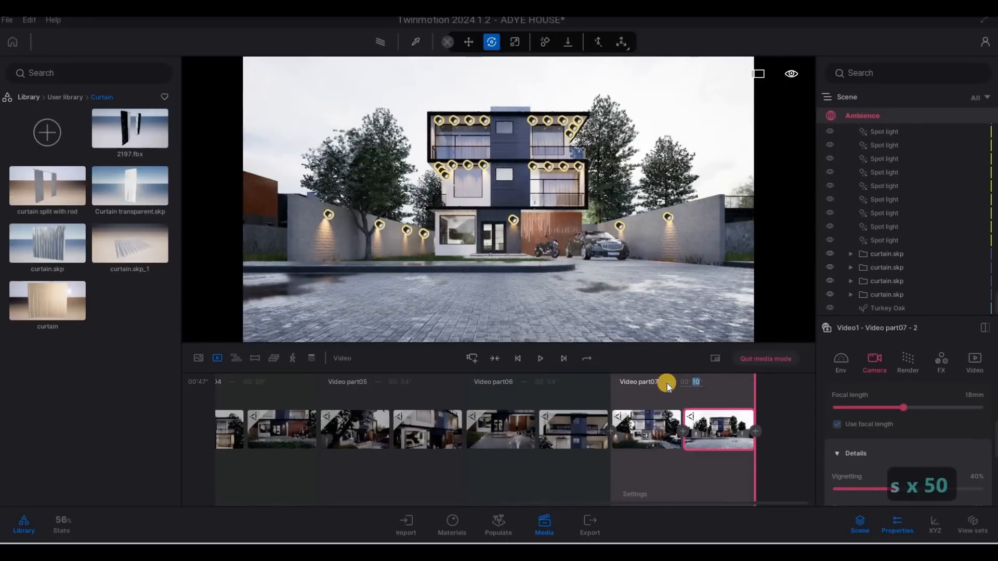
pyautogui.write('6')
pyautogui.press('Return')
# Swing the camera to an angled view of the house and car from the right and add an eighth video part
pyautogui.press('w')
pyautogui.press('w')
pyautogui.press('w')
pyautogui.press('w')
pyautogui.press('w')
pyautogui.press('w')
pyautogui.press('d')
pyautogui.press('d')
pyautogui.press('d')
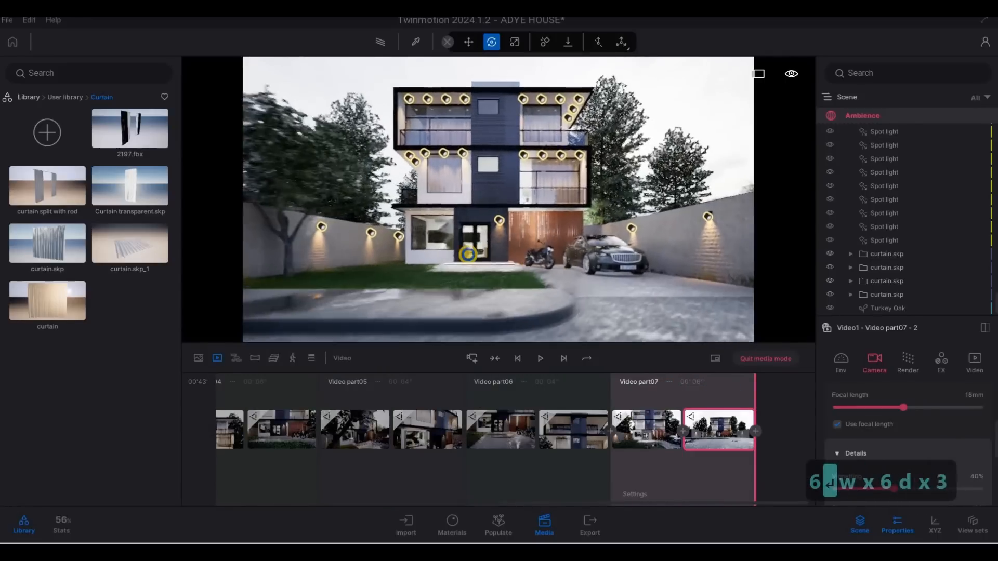
pyautogui.press('d')
pyautogui.press('d')
pyautogui.press('d')
pyautogui.press('d')
pyautogui.press('d')
pyautogui.press('d')
pyautogui.press('d')
pyautogui.press('d')
pyautogui.press('d')
pyautogui.press('d')
pyautogui.press('d')
pyautogui.press('d')
pyautogui.press('d')
pyautogui.press('d')
pyautogui.press('d')
pyautogui.press('d')
pyautogui.press('d')
pyautogui.press('d')
pyautogui.press('d')
pyautogui.press('d')
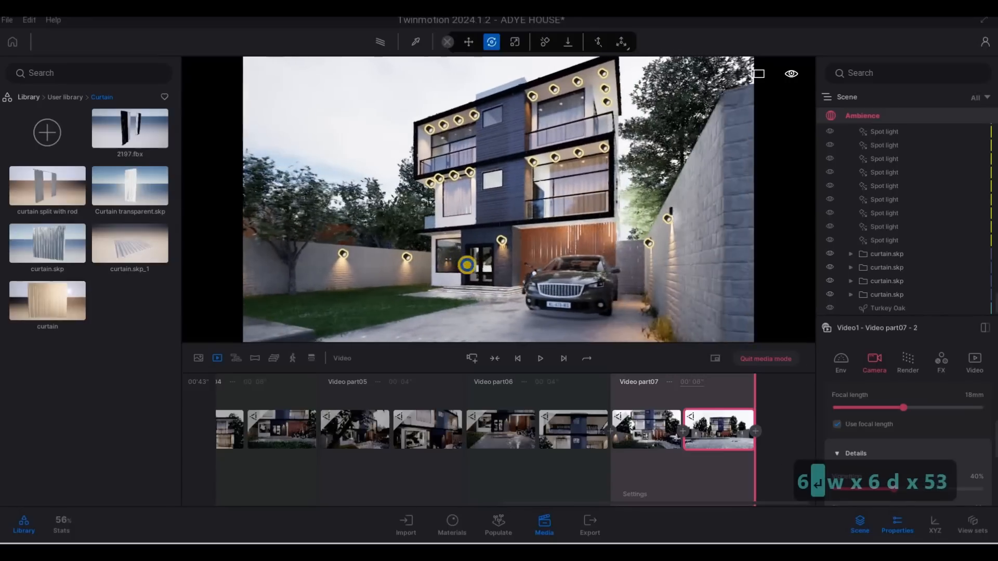
pyautogui.press('a')
pyautogui.press('w')
pyautogui.press('w')
pyautogui.press('w')
pyautogui.press('w')
pyautogui.press('w')
pyautogui.press('w')
pyautogui.press('w')
pyautogui.press('w')
pyautogui.press('w')
pyautogui.press('w')
pyautogui.press('w')
pyautogui.press('w')
pyautogui.press('w')
pyautogui.press('w')
pyautogui.press('w')
pyautogui.press('w')
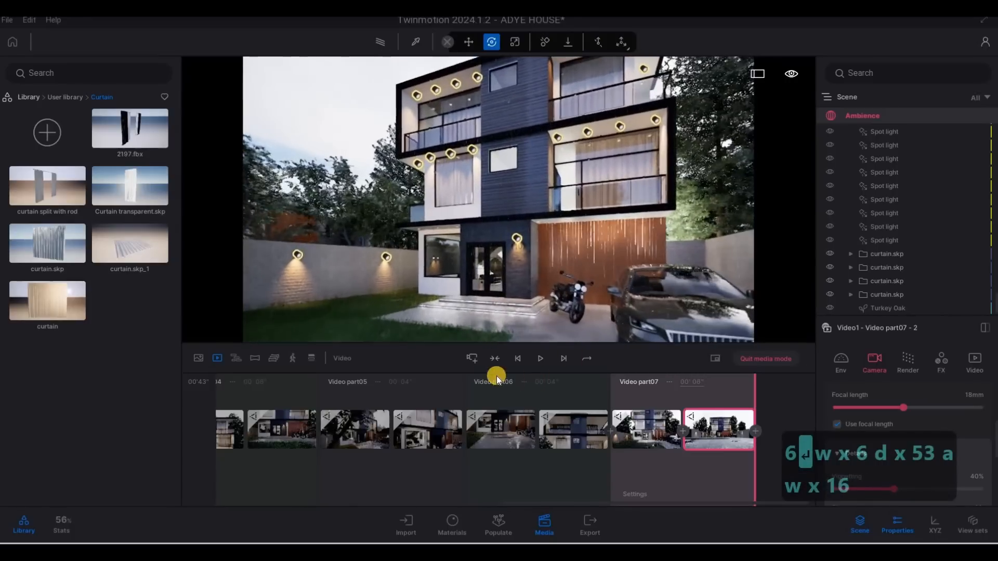
pyautogui.press('s')
pyautogui.press('s')
pyautogui.press('s')
pyautogui.press('s')
pyautogui.press('s')
pyautogui.press('s')
pyautogui.press('s')
pyautogui.press('s')
pyautogui.press('s')
pyautogui.press('s')
pyautogui.press('s')
pyautogui.press('s')
pyautogui.press('s')
pyautogui.press('s')
pyautogui.press('s')
pyautogui.press('s')
pyautogui.press('s')
pyautogui.press('s')
pyautogui.press('s')
pyautogui.press('s')
pyautogui.click(515, 360)
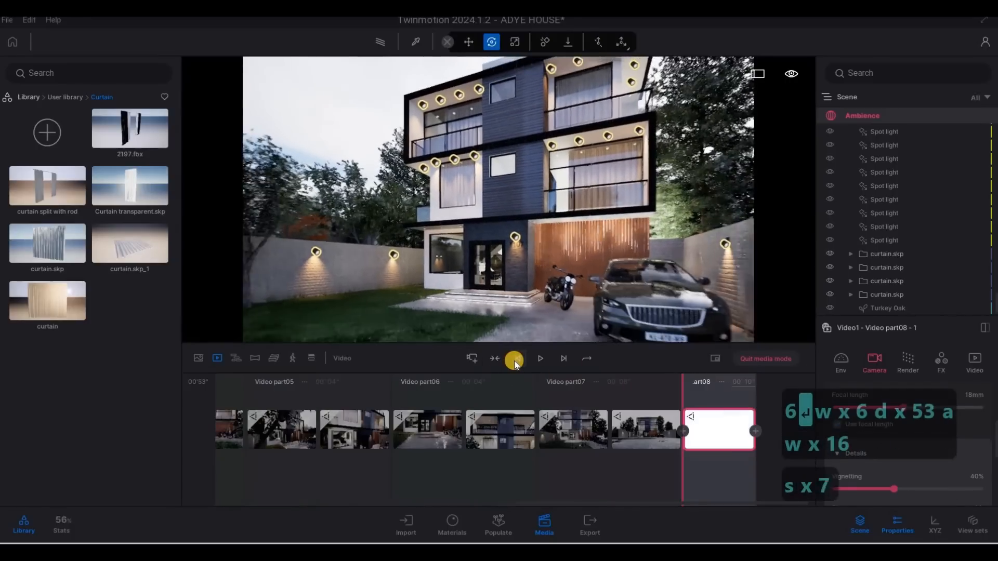
# Move the camera back for a second keyframe and set the eighth video part's duration to 6 seconds
pyautogui.press('s')
pyautogui.press('s')
pyautogui.press('s')
pyautogui.press('s')
pyautogui.press('s')
pyautogui.press('s')
pyautogui.press('s')
pyautogui.press('s')
pyautogui.press('s')
pyautogui.press('s')
pyautogui.press('s')
pyautogui.press('s')
pyautogui.press('s')
pyautogui.press('s')
pyautogui.press('s')
pyautogui.press('s')
pyautogui.press('s')
pyautogui.press('s')
pyautogui.press('s')
pyautogui.press('s')
pyautogui.click(757, 432)
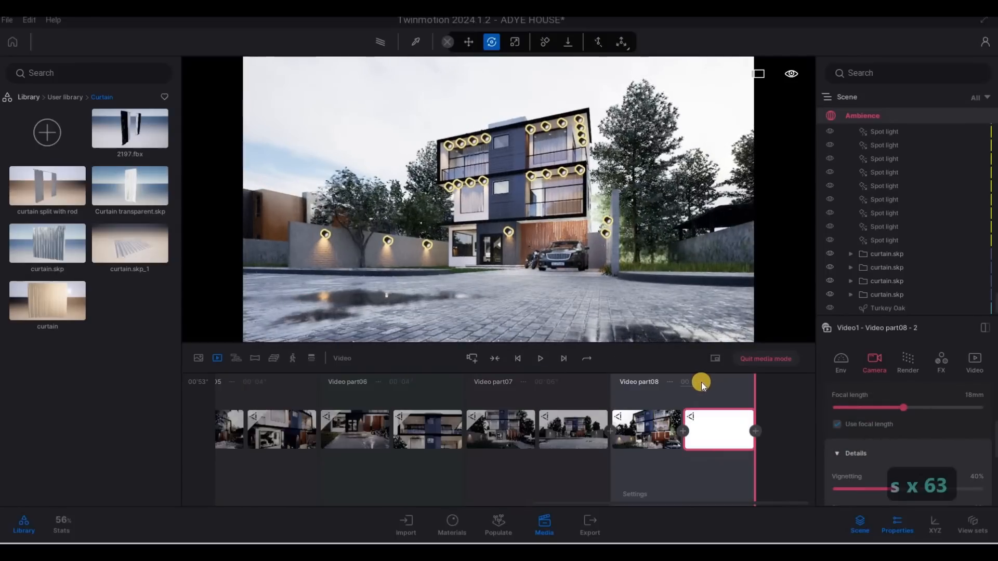
pyautogui.click(668, 381)
pyautogui.write('6')
pyautogui.press('Return')
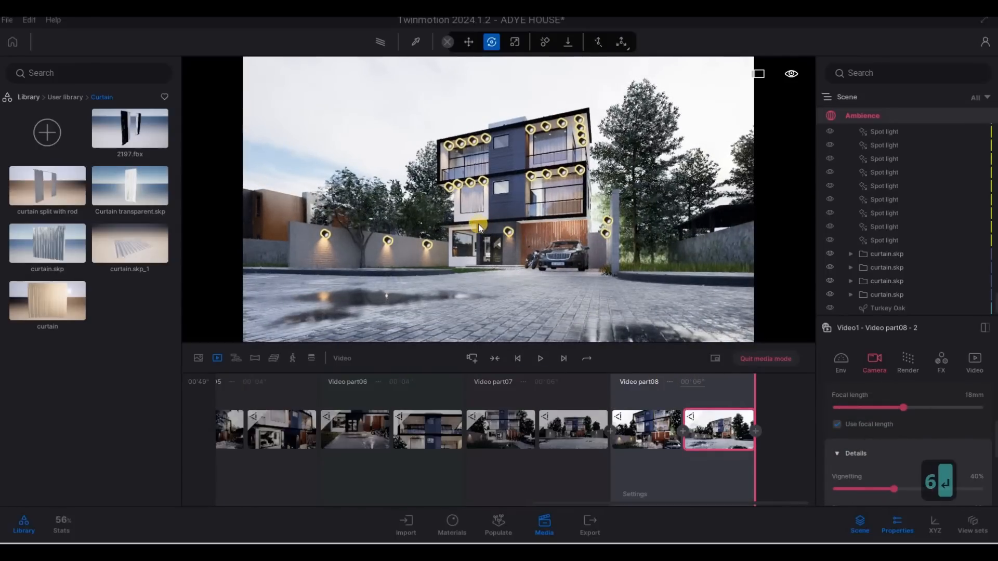
# Fly the camera to a view past the tree by the garden wall and add a ninth video part
pyautogui.press('a')
pyautogui.press('w')
pyautogui.press('a')
pyautogui.press('w')
pyautogui.press('a')
pyautogui.press('w')
pyautogui.press('a')
pyautogui.press('w')
pyautogui.press('a')
pyautogui.press('w')
pyautogui.press('a')
pyautogui.press('w')
pyautogui.press('a')
pyautogui.press('w')
pyautogui.press('a')
pyautogui.press('w')
pyautogui.press('a')
pyautogui.press('w')
pyautogui.press('a')
pyautogui.press('w')
pyautogui.press('a')
pyautogui.press('w')
pyautogui.press('a')
pyautogui.press('w')
pyautogui.press('a')
pyautogui.press('w')
pyautogui.press('a')
pyautogui.press('w')
pyautogui.press('a')
pyautogui.press('w')
pyautogui.press('a')
pyautogui.press('w')
pyautogui.press('a')
pyautogui.press('w')
pyautogui.press('a')
pyautogui.press('w')
pyautogui.press('a')
pyautogui.press('w')
pyautogui.press('a')
pyautogui.press('w')
pyautogui.press('a')
pyautogui.press('w')
pyautogui.press('a')
pyautogui.press('w')
pyautogui.press('a')
pyautogui.press('w')
pyautogui.press('a')
pyautogui.press('w')
pyautogui.press('a')
pyautogui.press('w')
pyautogui.press('a')
pyautogui.press('w')
pyautogui.press('a')
pyautogui.press('w')
pyautogui.press('a')
pyautogui.press('w')
pyautogui.press('a')
pyautogui.press('w')
pyautogui.press('a')
pyautogui.press('w')
pyautogui.press('a')
pyautogui.press('w')
pyautogui.press('a')
pyautogui.press('w')
pyautogui.press('a')
pyautogui.press('w')
pyautogui.press('a')
pyautogui.press('w')
pyautogui.press('a')
pyautogui.press('w')
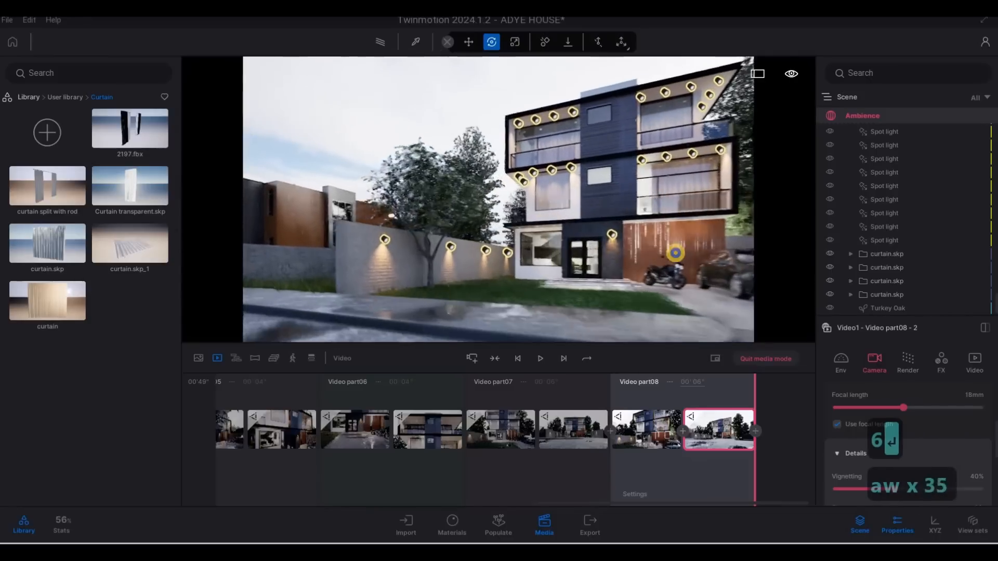
pyautogui.press('a')
pyautogui.press('w')
pyautogui.press('a')
pyautogui.press('w')
pyautogui.press('a')
pyautogui.press('w')
pyautogui.press('a')
pyautogui.press('w')
pyautogui.press('a')
pyautogui.press('w')
pyautogui.press('a')
pyautogui.press('w')
pyautogui.press('a')
pyautogui.press('w')
pyautogui.press('a')
pyautogui.press('w')
pyautogui.press('a')
pyautogui.press('w')
pyautogui.press('a')
pyautogui.press('w')
pyautogui.press('a')
pyautogui.press('w')
pyautogui.press('a')
pyautogui.press('w')
pyautogui.press('a')
pyautogui.press('w')
pyautogui.press('a')
pyautogui.press('w')
pyautogui.press('a')
pyautogui.press('w')
pyautogui.press('a')
pyautogui.press('w')
pyautogui.press('a')
pyautogui.press('w')
pyautogui.press('a')
pyautogui.press('w')
pyautogui.press('a')
pyautogui.press('w')
pyautogui.press('a')
pyautogui.press('w')
pyautogui.press('a')
pyautogui.press('w')
pyautogui.press('a')
pyautogui.press('w')
pyautogui.press('a')
pyautogui.press('w')
pyautogui.press('a')
pyautogui.press('w')
pyautogui.press('a')
pyautogui.press('w')
pyautogui.press('a')
pyautogui.press('w')
pyautogui.press('a')
pyautogui.press('w')
pyautogui.press('a')
pyautogui.press('w')
pyautogui.press('a')
pyautogui.press('w')
pyautogui.press('a')
pyautogui.press('w')
pyautogui.press('a')
pyautogui.press('w')
pyautogui.press('a')
pyautogui.press('w')
pyautogui.press('a')
pyautogui.press('w')
pyautogui.press('a')
pyautogui.press('w')
pyautogui.press('a')
pyautogui.press('w')
pyautogui.press('a')
pyautogui.press('w')
pyautogui.press('a')
pyautogui.press('w')
pyautogui.press('a')
pyautogui.press('w')
pyautogui.press('a')
pyautogui.press('w')
pyautogui.press('a')
pyautogui.press('w')
pyautogui.press('a')
pyautogui.press('w')
pyautogui.press('a')
pyautogui.press('w')
pyautogui.press('a')
pyautogui.press('w')
pyautogui.press('a')
pyautogui.press('w')
pyautogui.press('a')
pyautogui.press('w')
pyautogui.press('a')
pyautogui.press('w')
pyautogui.press('a')
pyautogui.press('w')
pyautogui.press('a')
pyautogui.press('w')
pyautogui.press('a')
pyautogui.press('w')
pyautogui.press('a')
pyautogui.press('w')
pyautogui.press('a')
pyautogui.press('w')
pyautogui.press('a')
pyautogui.press('w')
pyautogui.press('s')
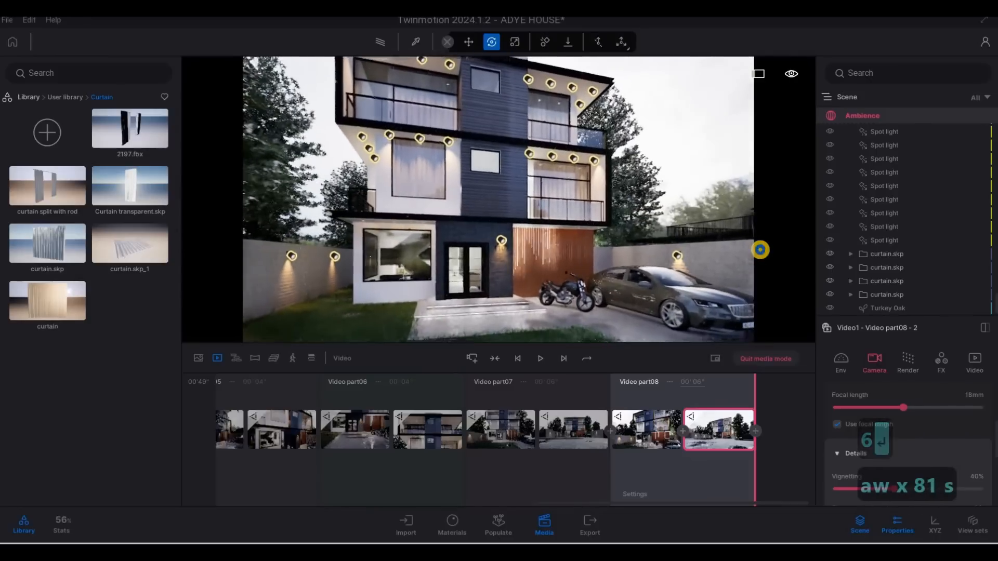
pyautogui.press('s')
pyautogui.press('s')
pyautogui.press('s')
pyautogui.press('s')
pyautogui.press('s')
pyautogui.press('s')
pyautogui.press('s')
pyautogui.press('s')
pyautogui.press('s')
pyautogui.press('s')
pyautogui.press('s')
pyautogui.press('s')
pyautogui.press('s')
pyautogui.press('a')
pyautogui.press('a')
pyautogui.press('a')
pyautogui.press('a')
pyautogui.press('a')
pyautogui.press('a')
pyautogui.press('a')
pyautogui.press('a')
pyautogui.press('a')
pyautogui.press('a')
pyautogui.press('s')
pyautogui.press('q')
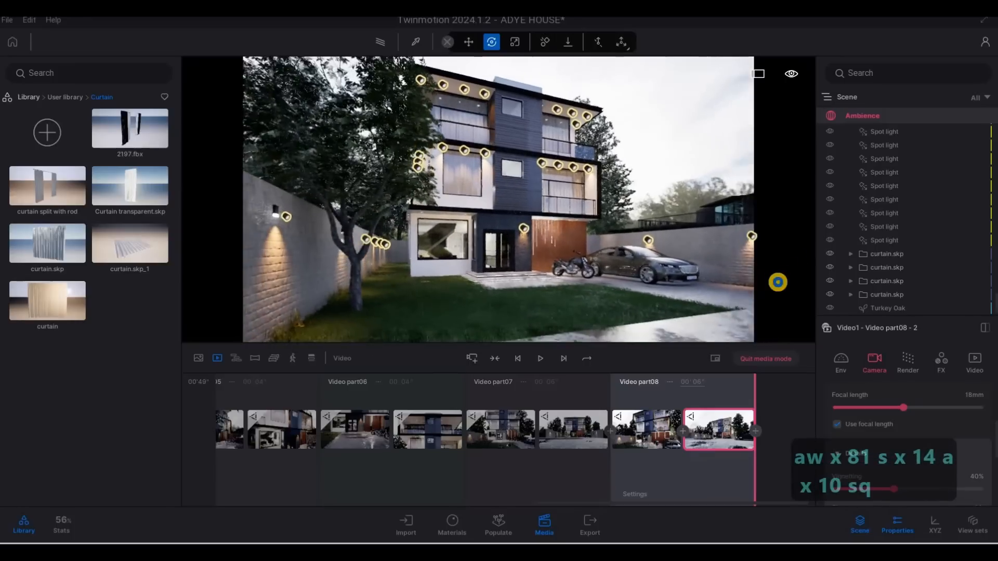
pyautogui.press('s')
pyautogui.press('q')
pyautogui.press('a')
pyautogui.press('w')
pyautogui.press('a')
pyautogui.press('w')
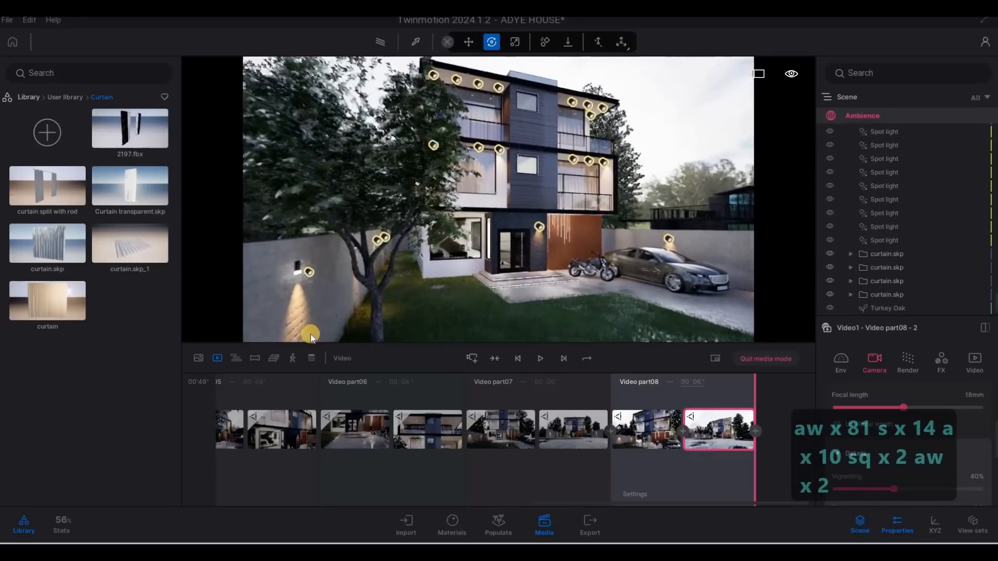
pyautogui.click(472, 358)
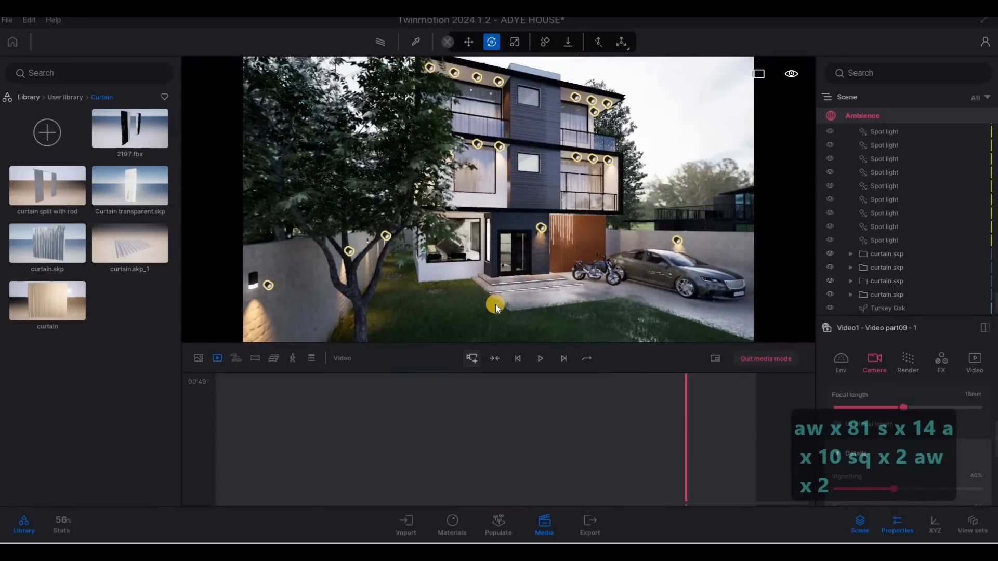
# Move the camera back for a second keyframe and set the ninth video part's duration to 6 seconds
pyautogui.press('s')
pyautogui.press('s')
pyautogui.press('s')
pyautogui.press('s')
pyautogui.press('s')
pyautogui.press('s')
pyautogui.press('s')
pyautogui.press('s')
pyautogui.press('s')
pyautogui.press('s')
pyautogui.press('s')
pyautogui.press('s')
pyautogui.press('s')
pyautogui.press('s')
pyautogui.press('s')
pyautogui.press('s')
pyautogui.press('s')
pyautogui.press('s')
pyautogui.press('s')
pyautogui.press('s')
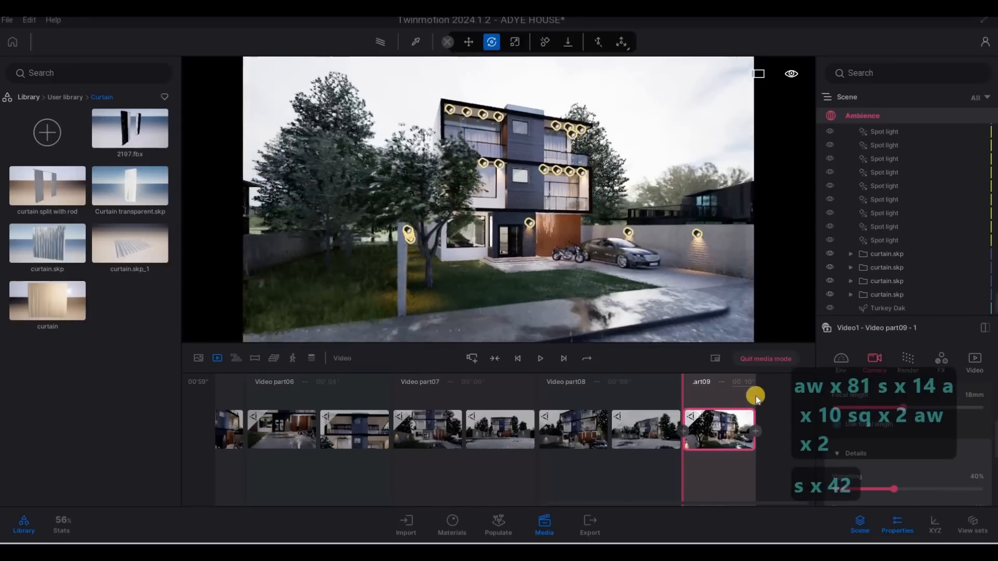
pyautogui.press('s')
pyautogui.press('s')
pyautogui.press('s')
pyautogui.press('s')
pyautogui.press('s')
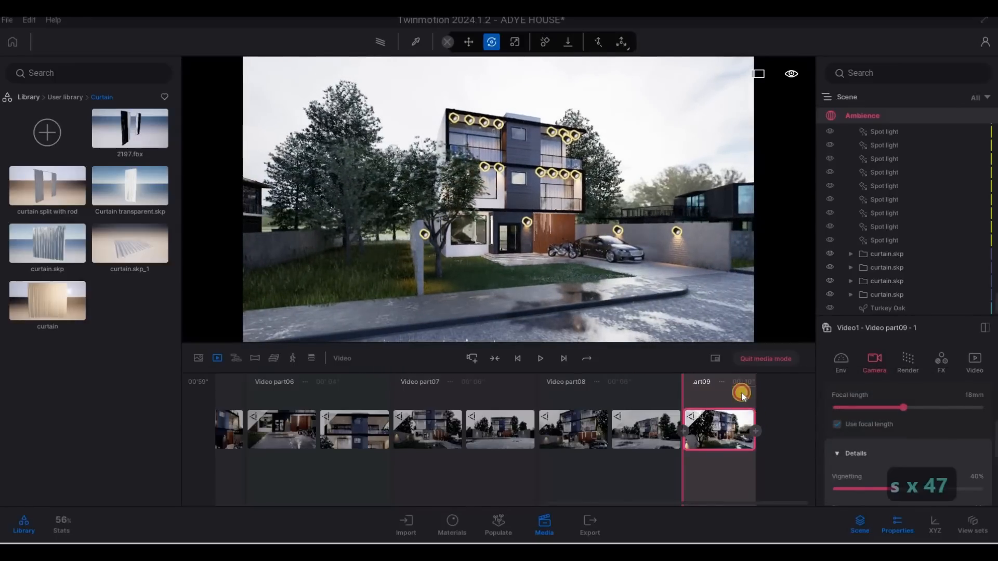
pyautogui.click(755, 431)
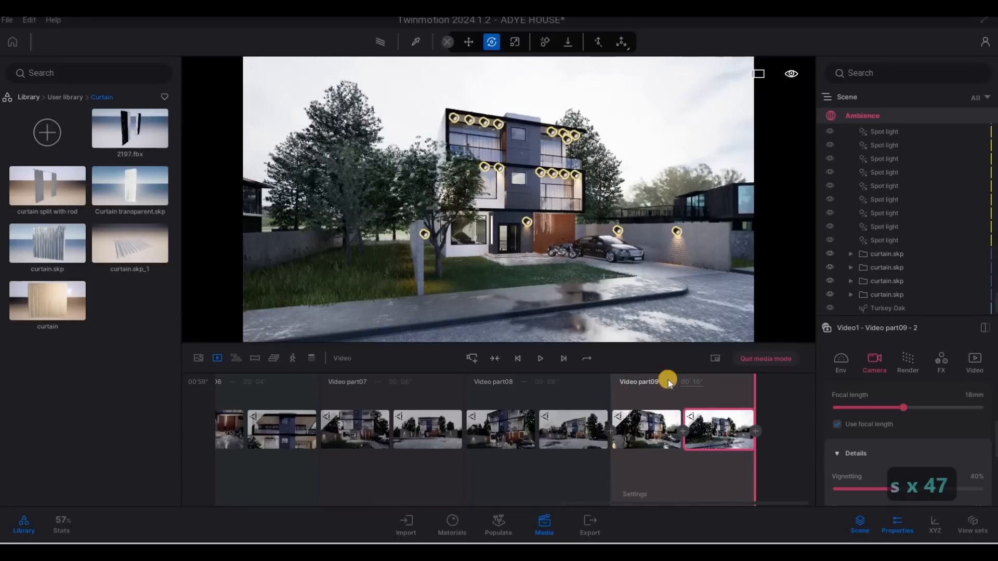
pyautogui.write('6')
pyautogui.press('Return')
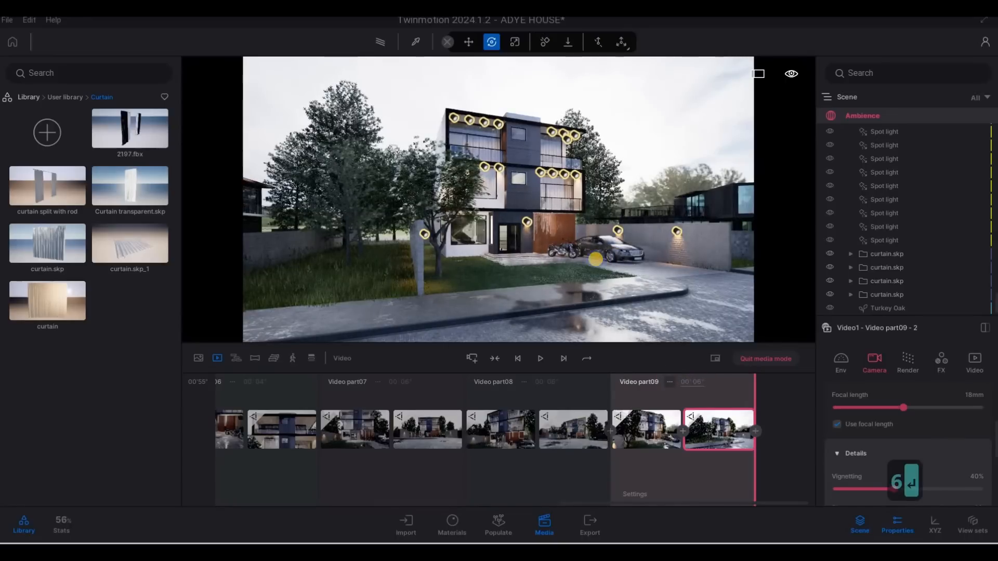
# Shift the camera slightly sideways and forward for the ninth part's last keyframe and return to the video list
pyautogui.press('d')
pyautogui.press('d')
pyautogui.press('d')
pyautogui.press('d')
pyautogui.press('d')
pyautogui.press('d')
pyautogui.press('d')
pyautogui.press('d')
pyautogui.press('d')
pyautogui.press('d')
pyautogui.press('d')
pyautogui.press('d')
pyautogui.press('d')
pyautogui.press('d')
pyautogui.press('d')
pyautogui.press('d')
pyautogui.press('d')
pyautogui.press('d')
pyautogui.press('d')
pyautogui.press('d')
pyautogui.press('w')
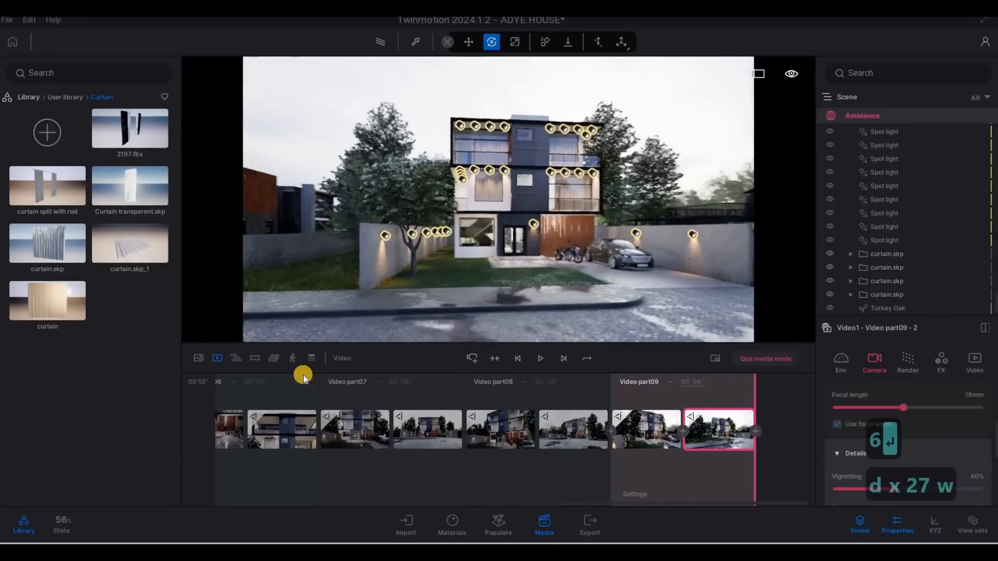
pyautogui.click(215, 359)
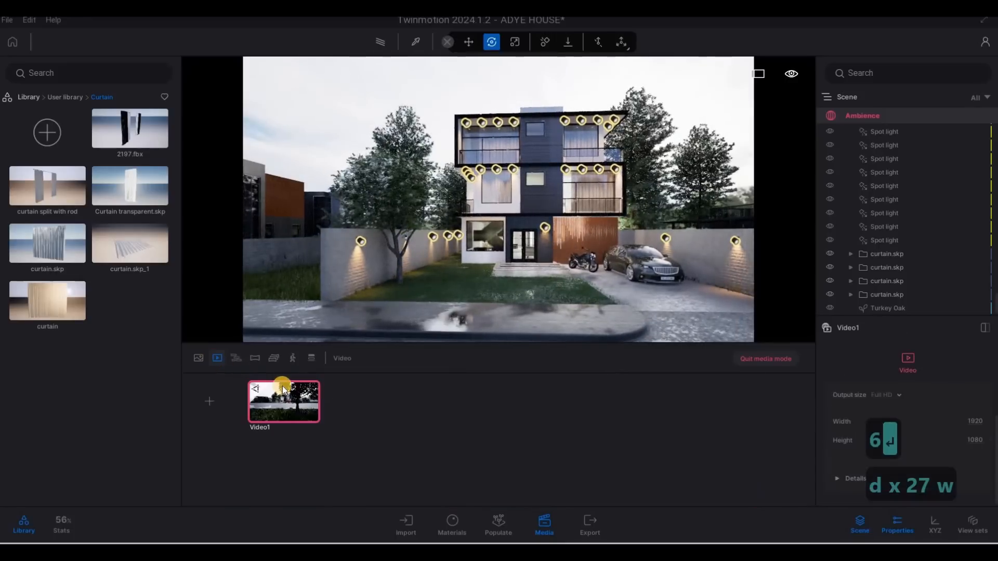
# Duplicate Video1 and rename the original video as SHOWREEL
pyautogui.click(284, 382)
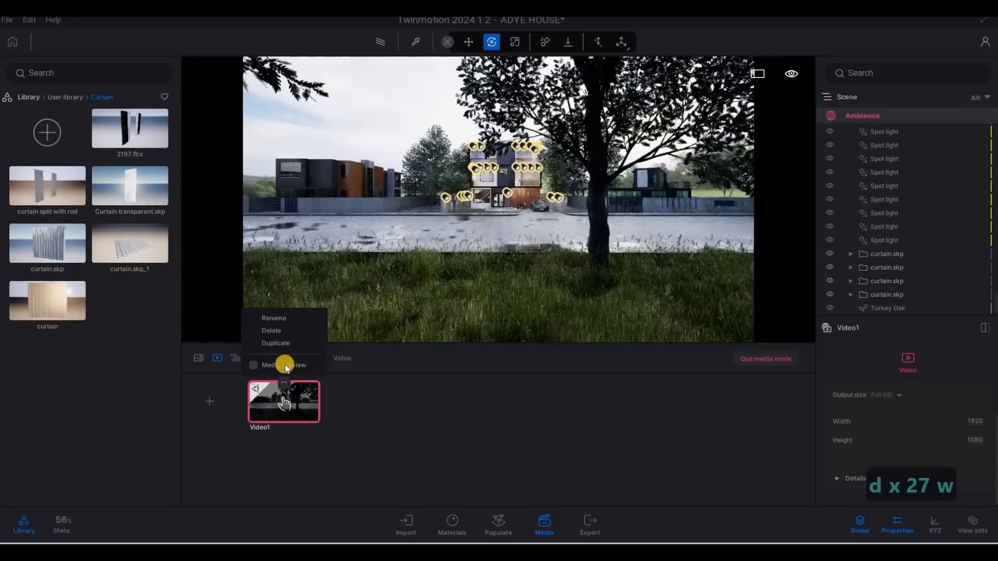
pyautogui.click(284, 382)
pyautogui.click(280, 344)
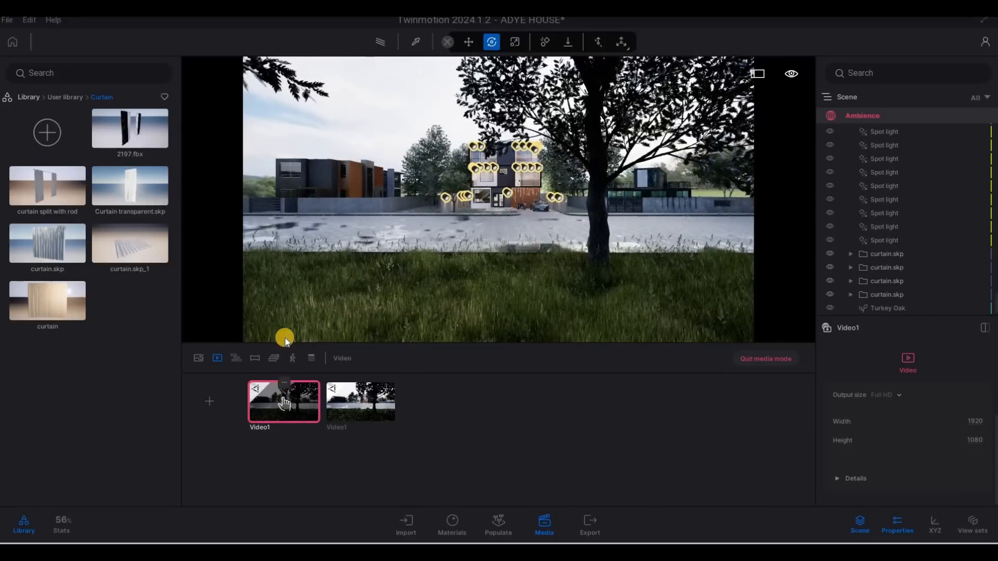
pyautogui.click(280, 318)
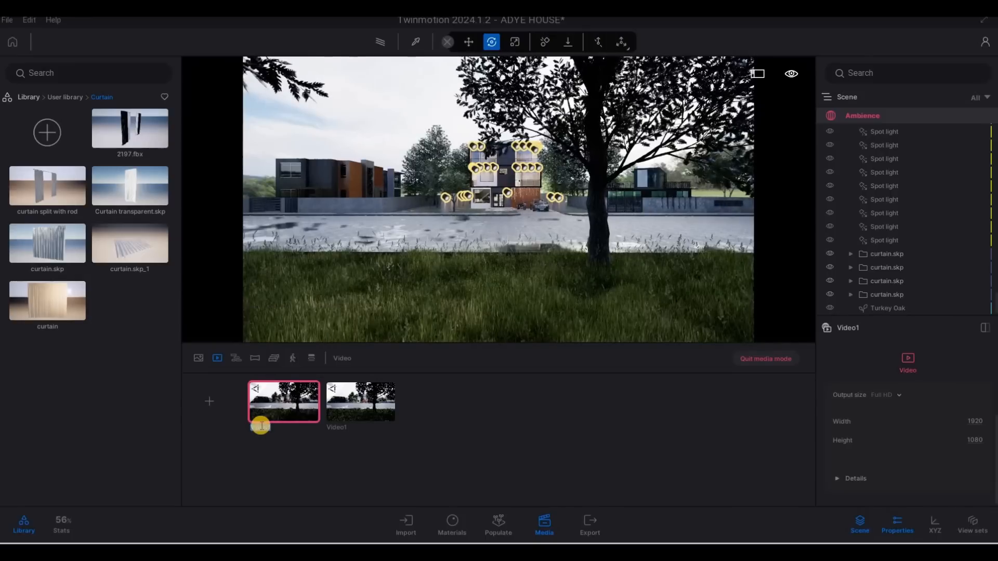
pyautogui.write('sho')
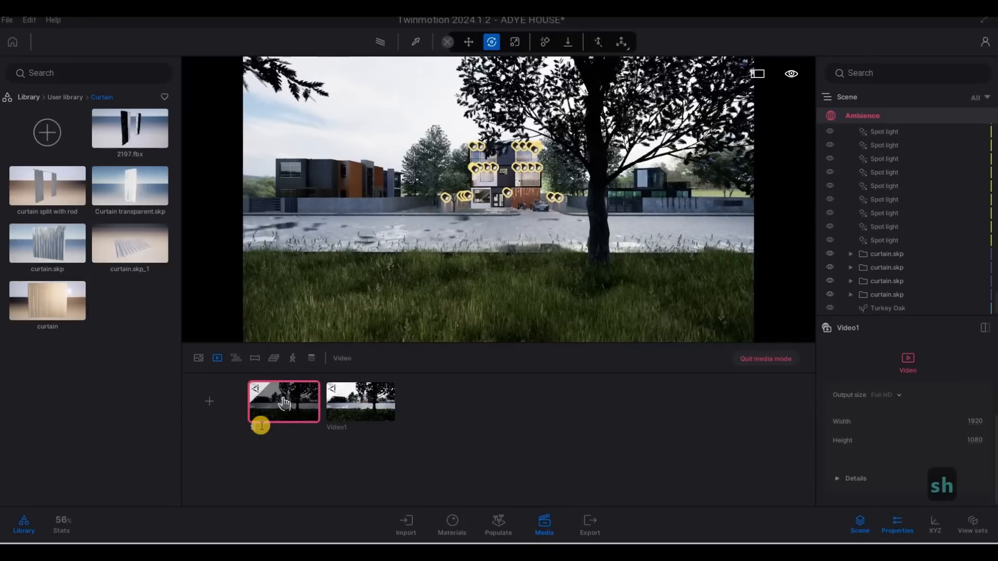
pyautogui.write('wreel')
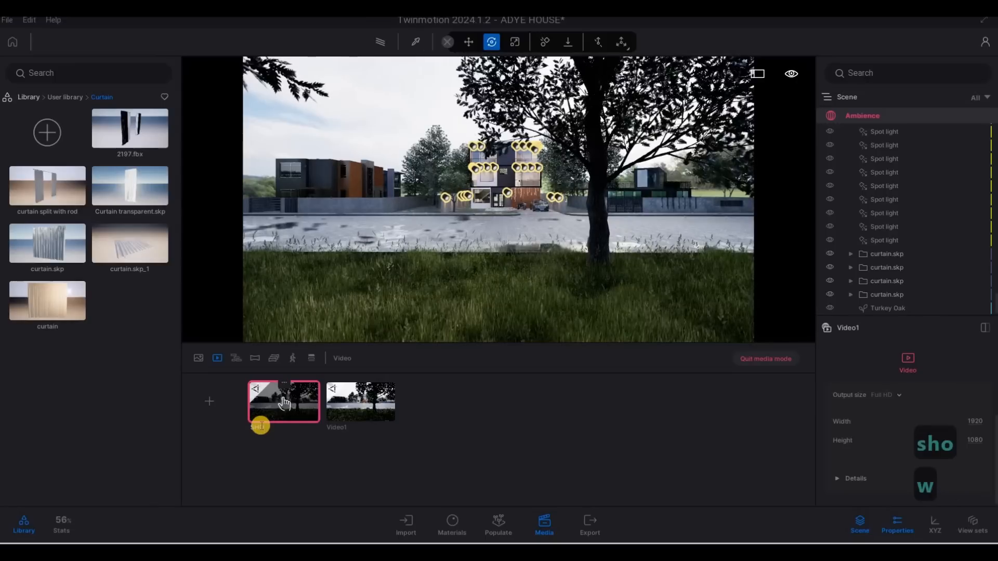
# Rename the duplicated video as SHORTS
pyautogui.click(363, 385)
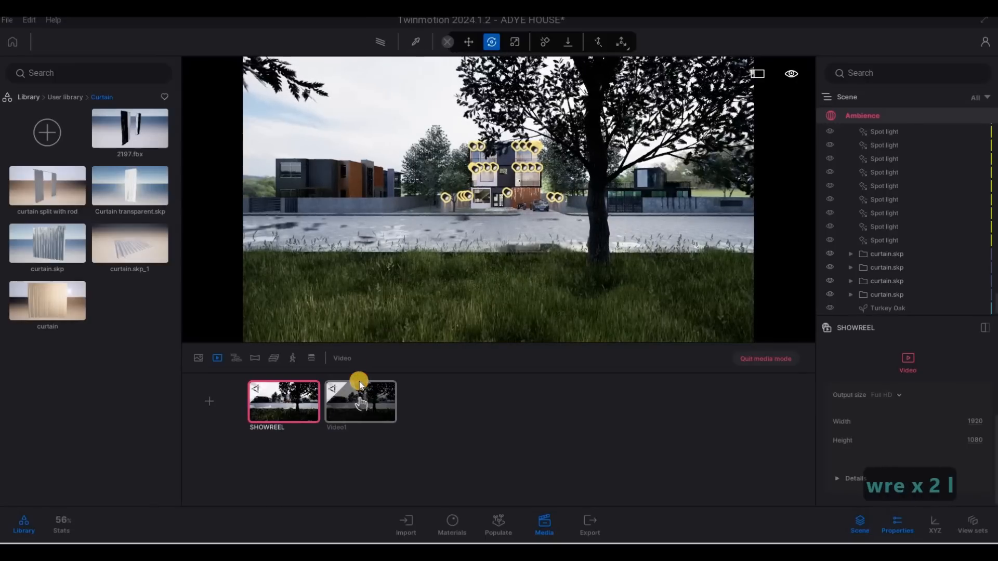
pyautogui.click(361, 383)
pyautogui.click(349, 318)
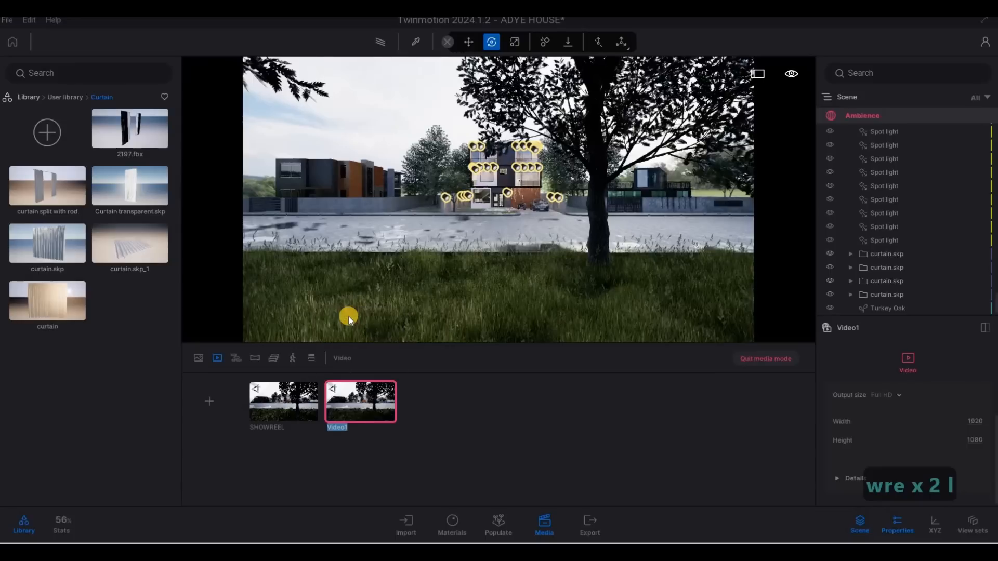
pyautogui.write('shorts')
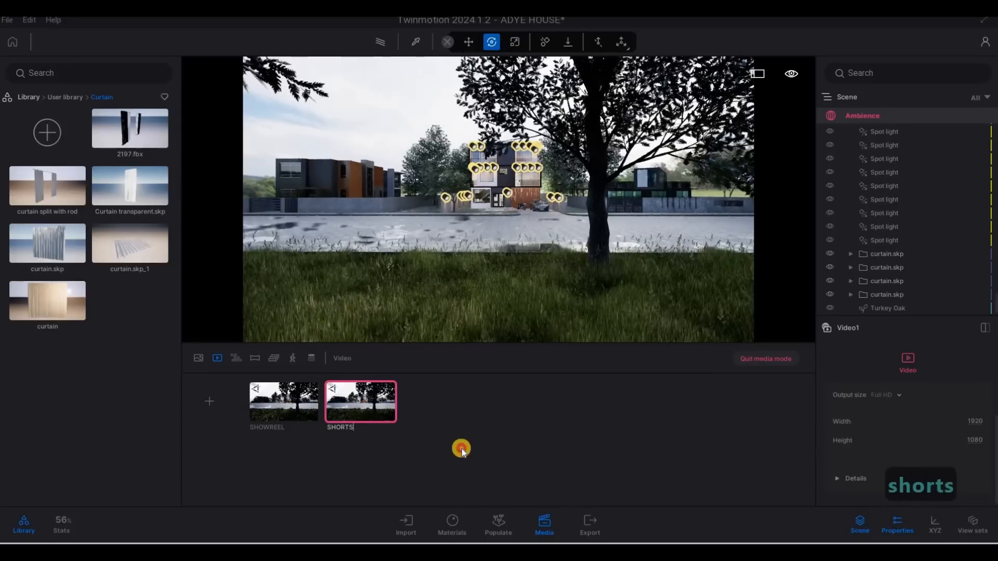
# Set the SHORTS video's output size to a custom 700 width by 1000 height
pyautogui.click(969, 422)
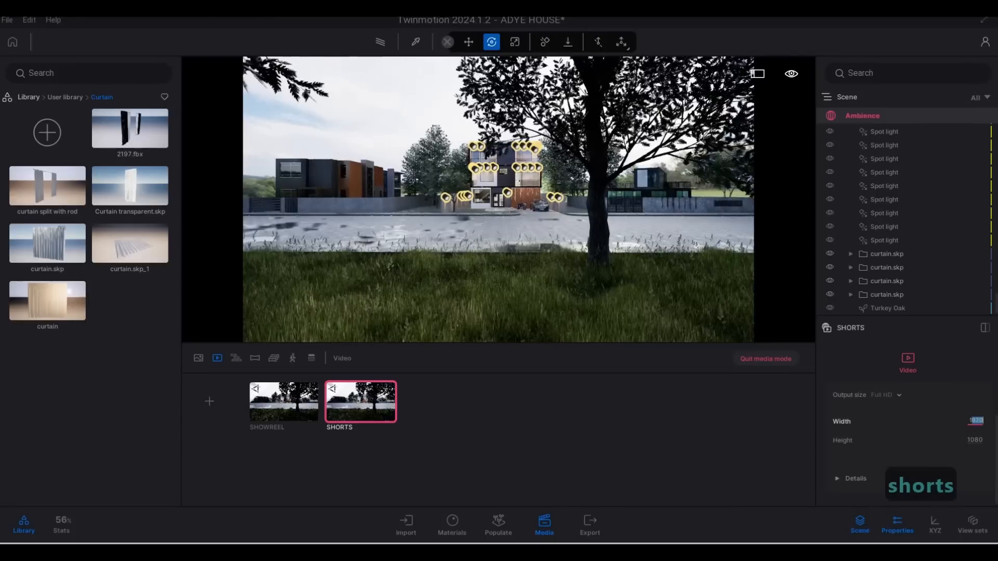
pyautogui.press('BackSpace')
pyautogui.press('BackSpace')
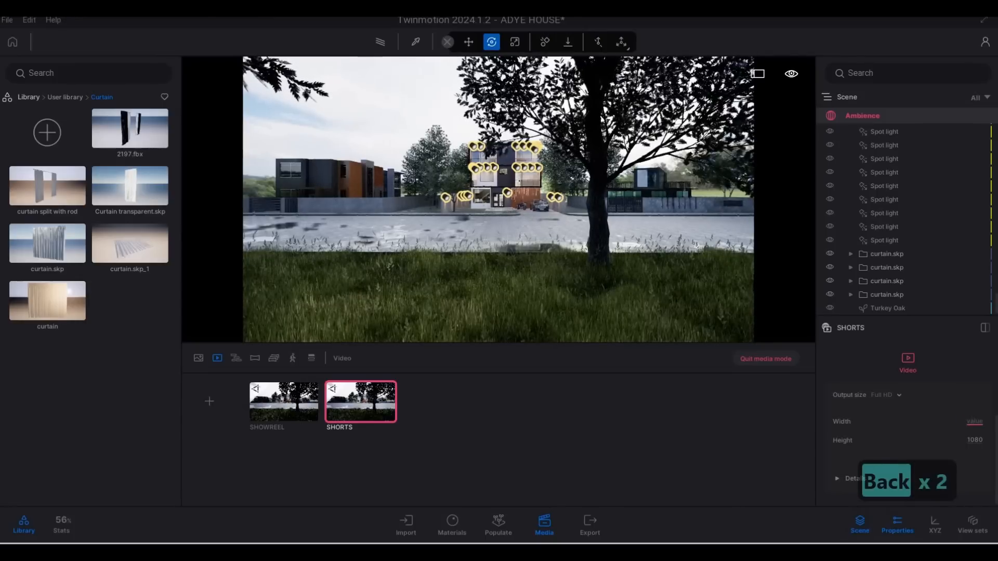
pyautogui.write('700')
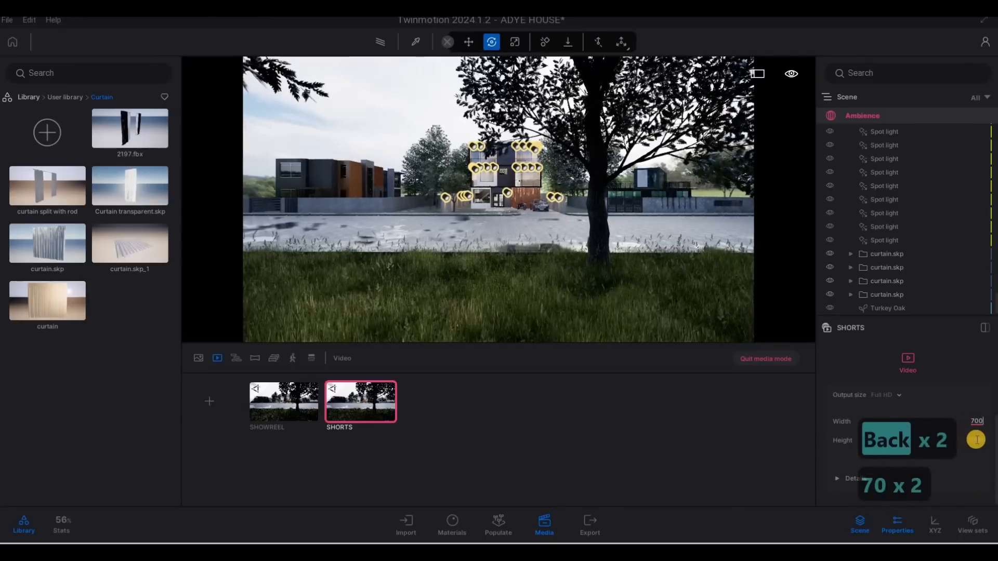
pyautogui.click(975, 442)
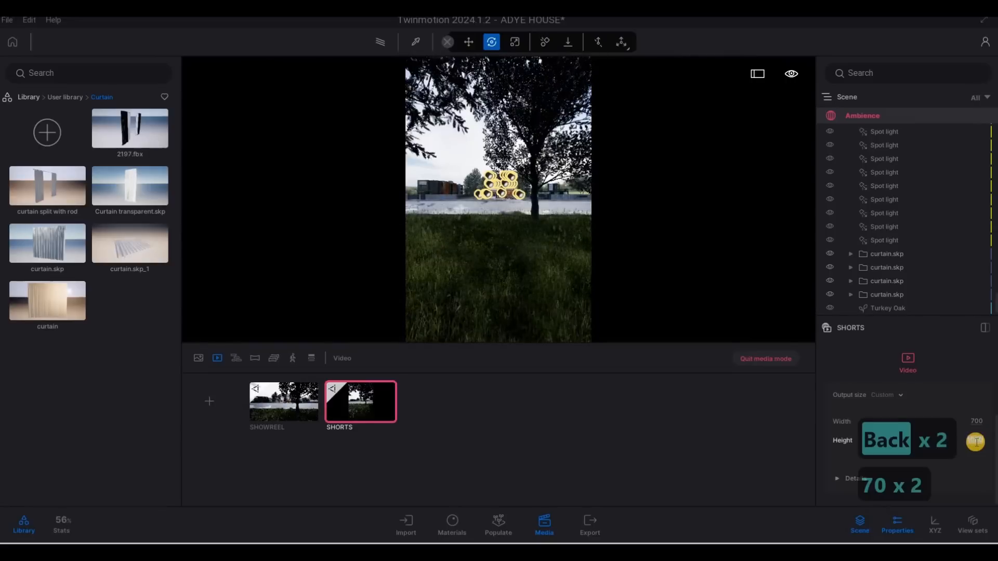
pyautogui.moveTo(976, 442); pyautogui.dragTo(994, 444)
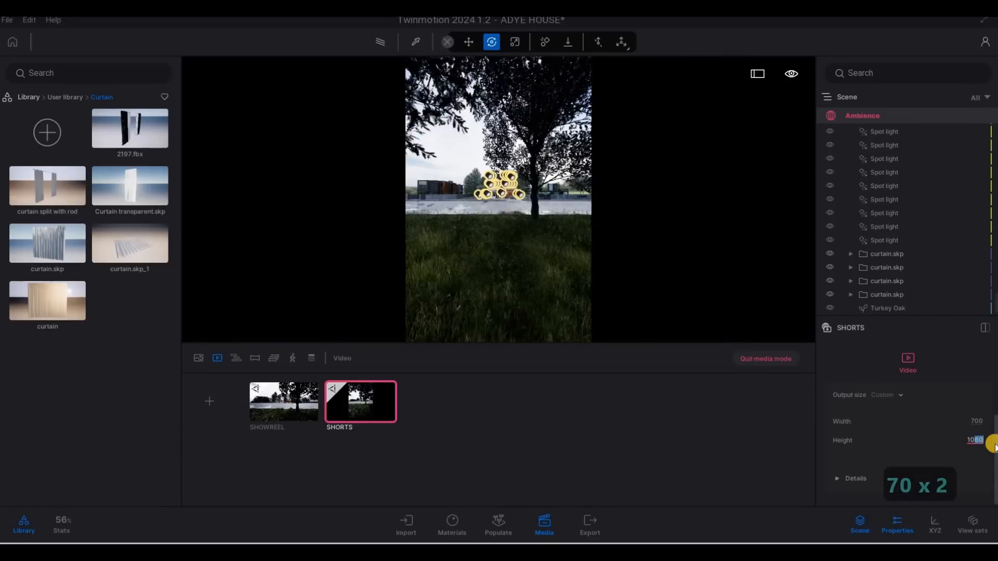
pyautogui.write('00')
pyautogui.click(765, 412)
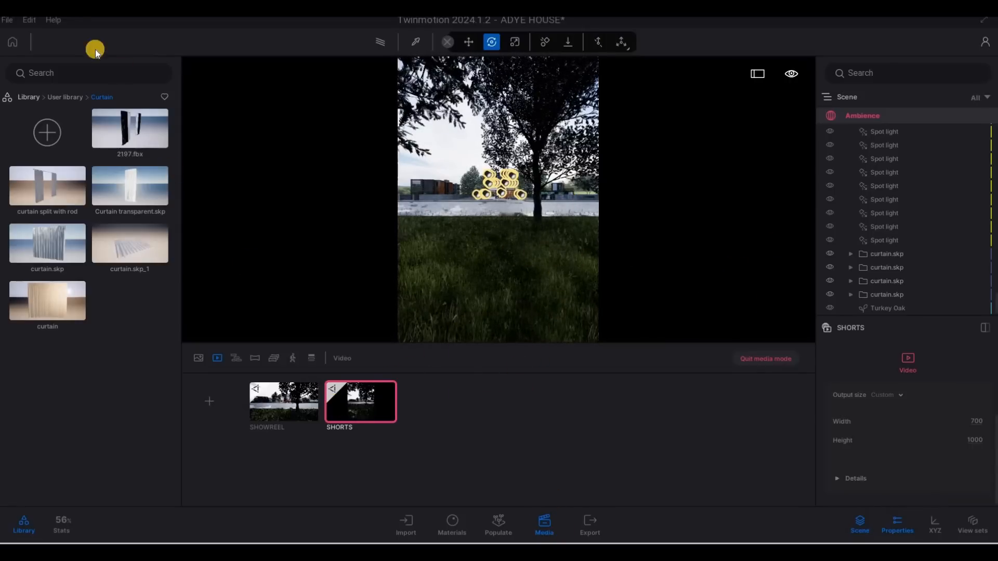
# Open the export settings and select all images and all videos for local export
pyautogui.click(591, 524)
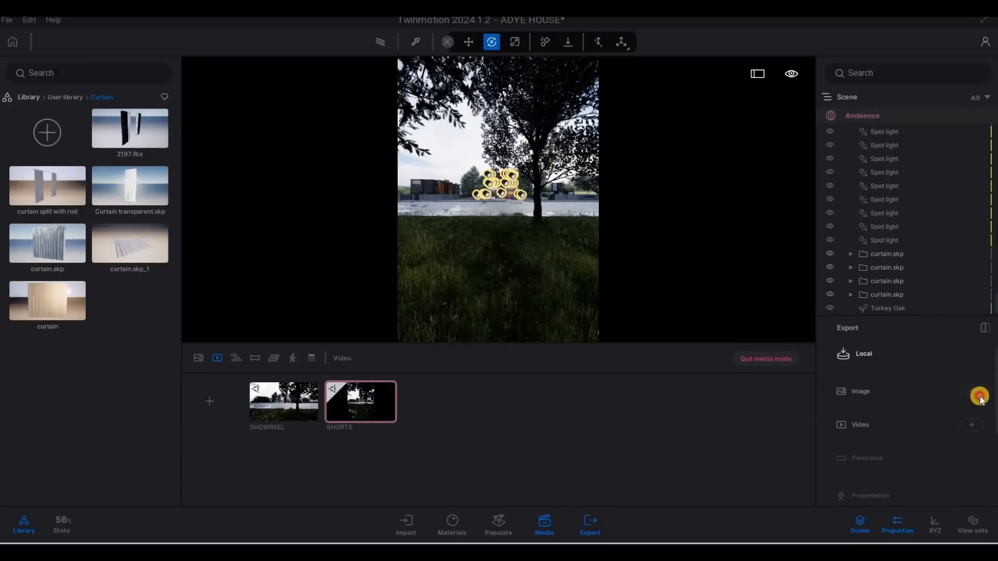
pyautogui.click(972, 392)
pyautogui.click(878, 240)
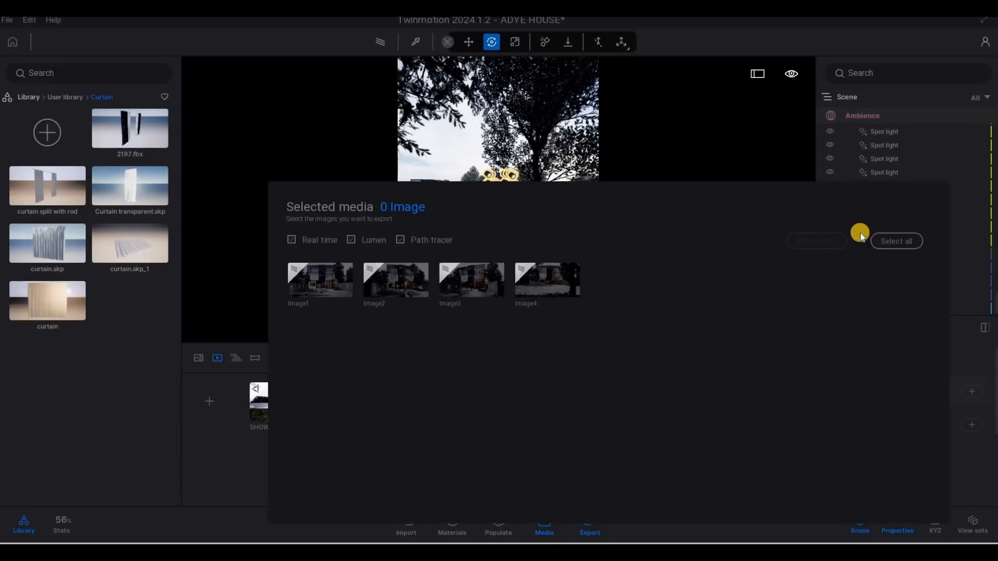
pyautogui.click(975, 422)
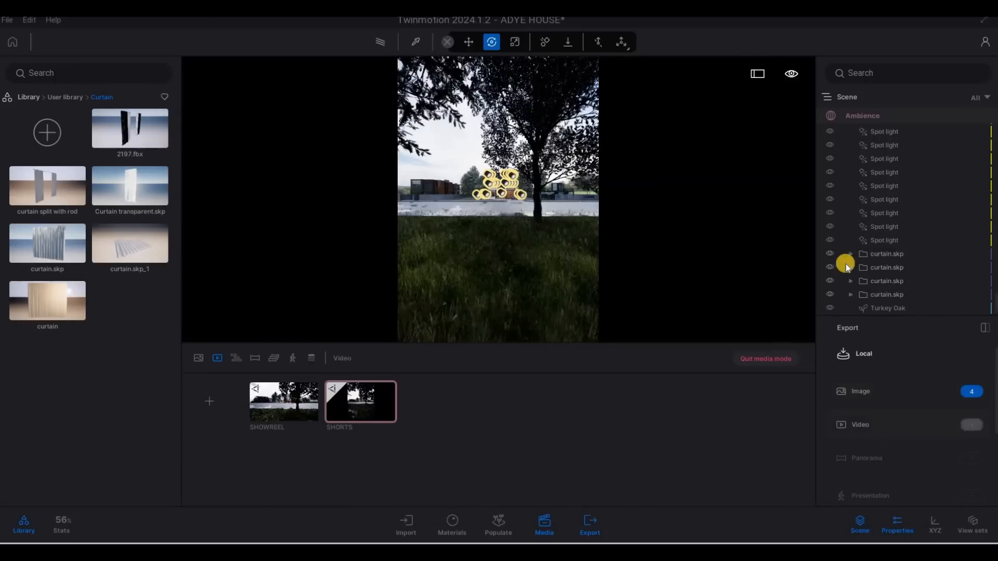
pyautogui.click(894, 240)
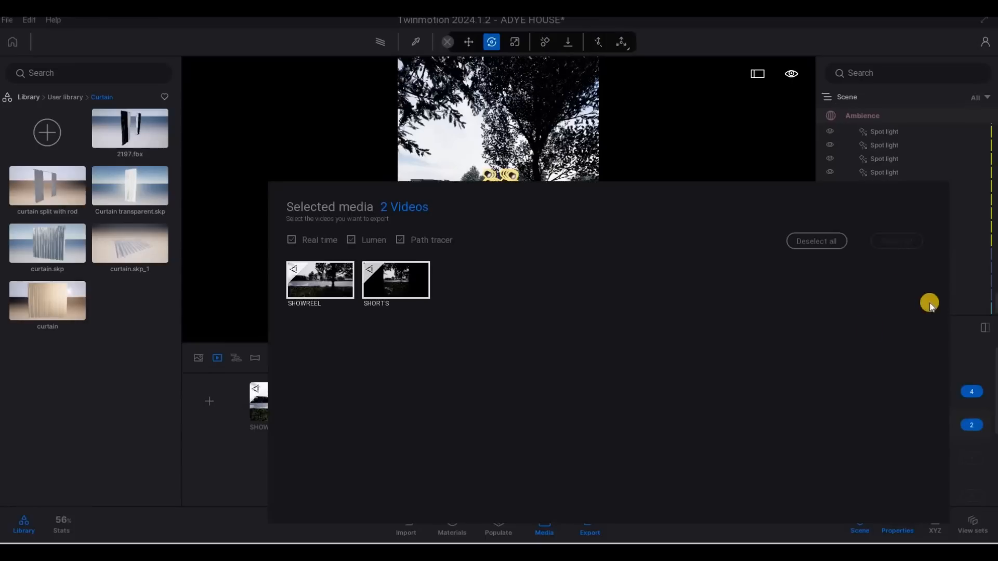
# Save the project and scroll the export settings to the start export option
pyautogui.click(7, 25)
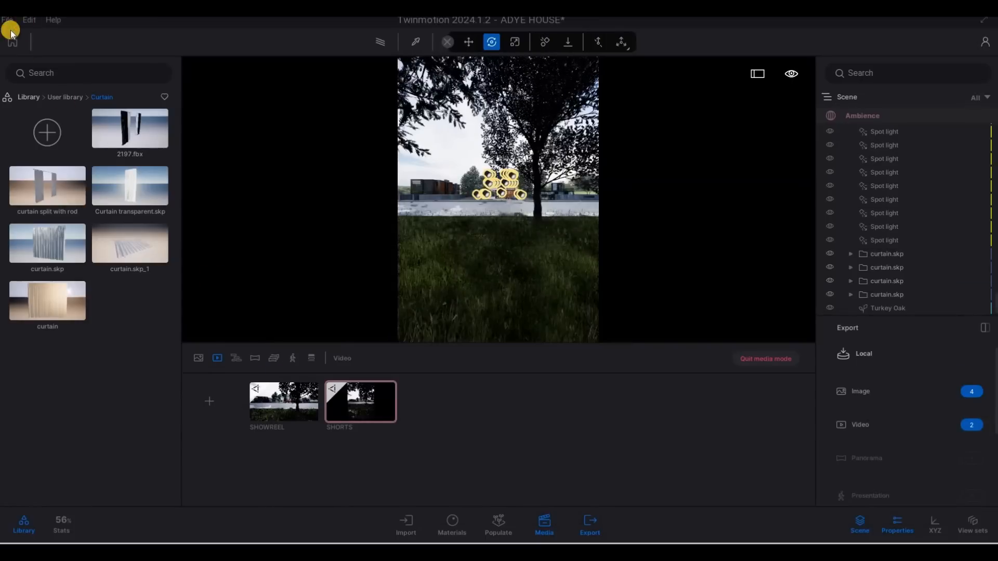
pyautogui.click(9, 24)
pyautogui.click(23, 111)
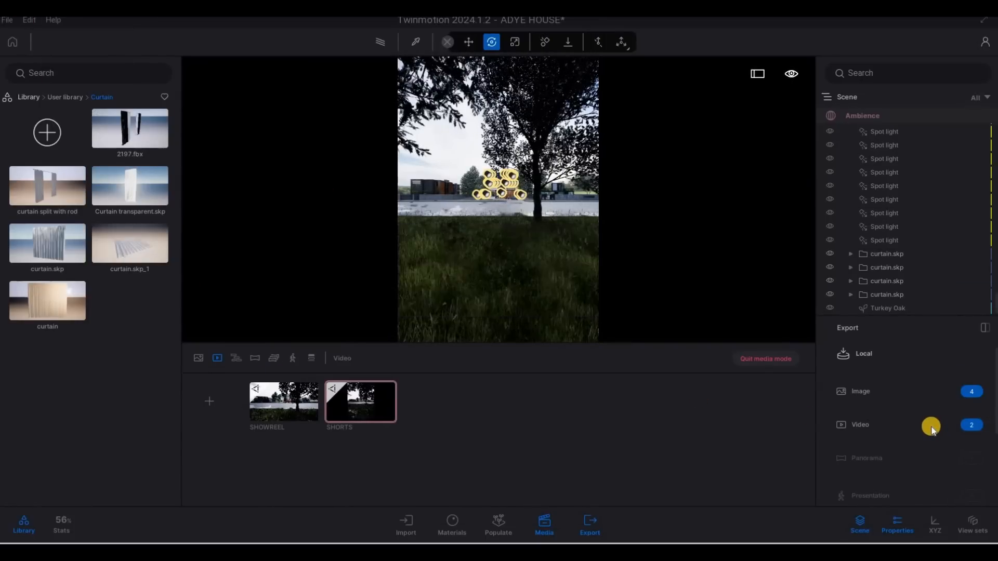
pyautogui.scroll(-2, 931, 431)
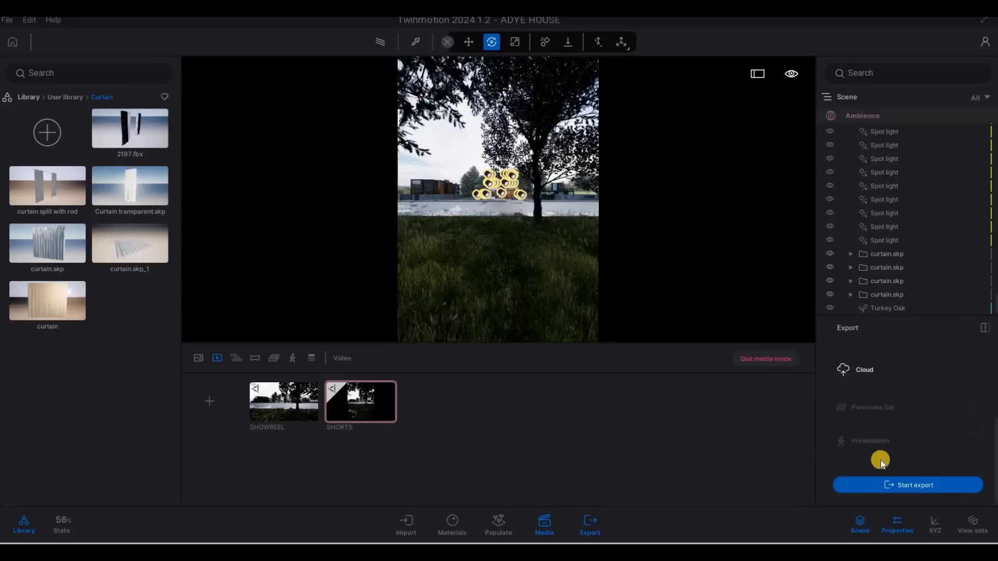